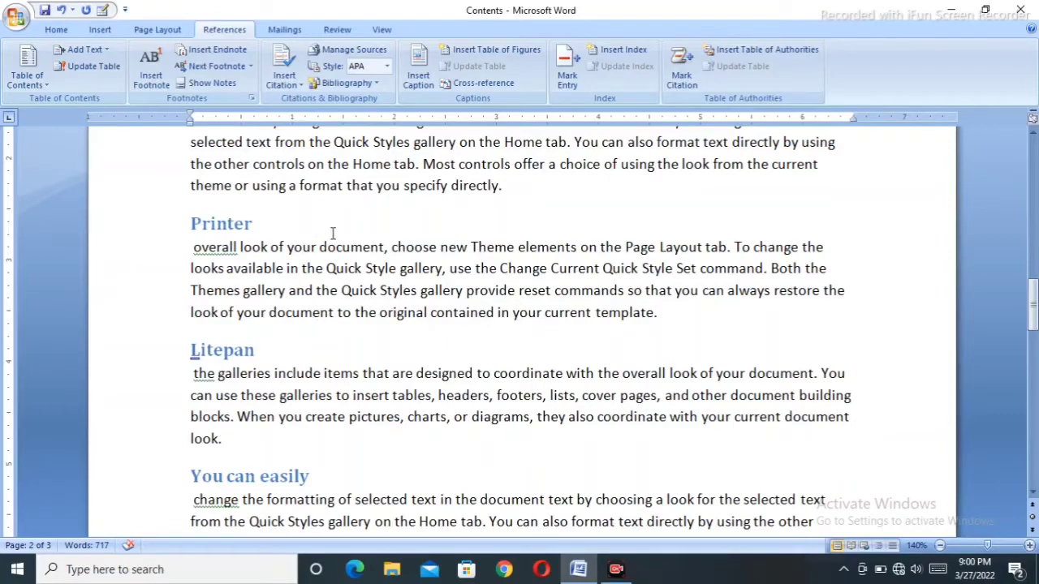
# Examine the document's section headings, such as Monitor and Keyboard, and their entries in the table of contents
pyautogui.scroll(3, 332, 233)
pyautogui.scroll(2, 332, 233)
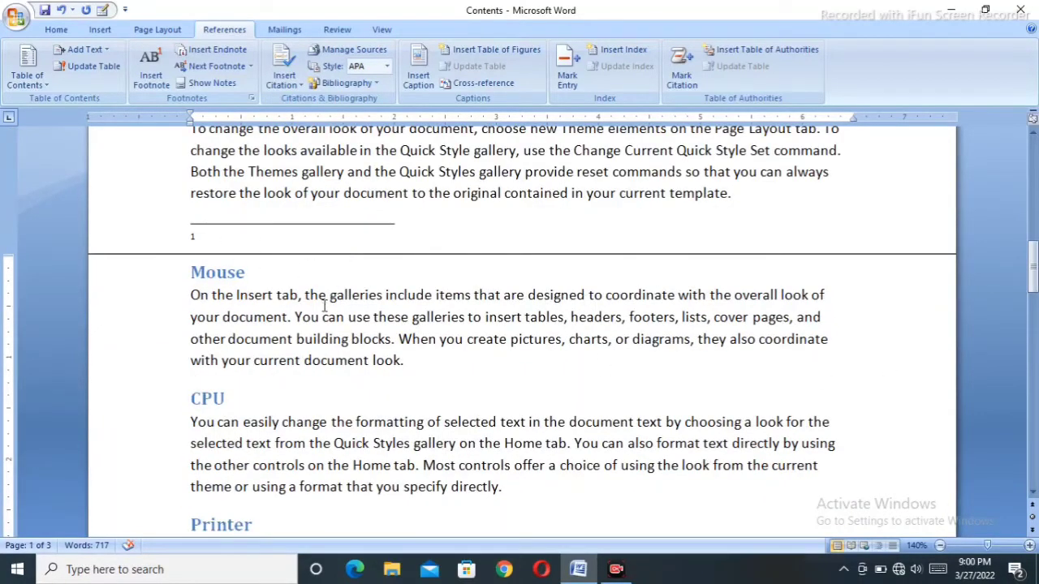
pyautogui.scroll(3, 325, 306)
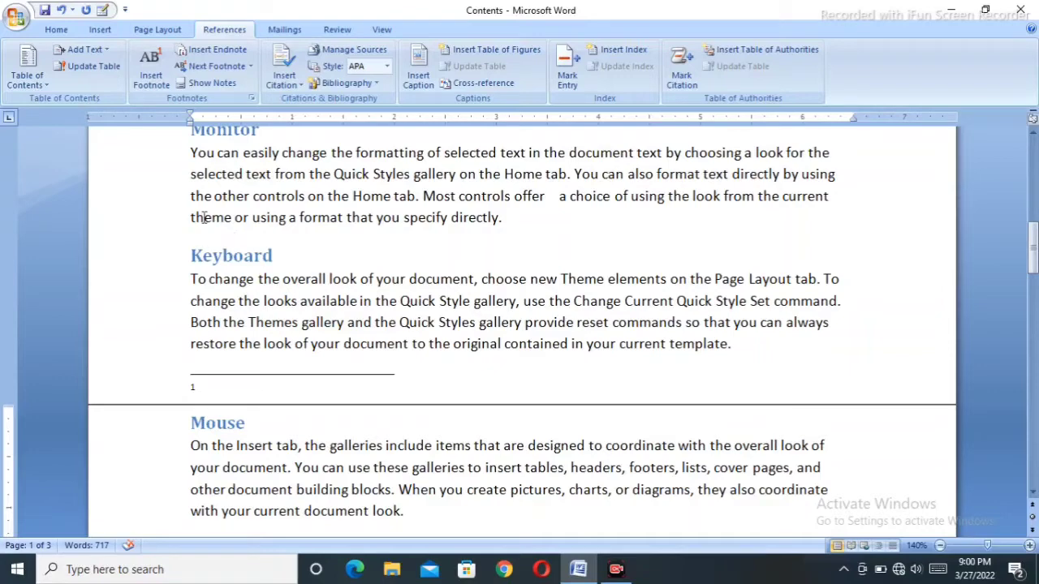
pyautogui.scroll(2, 307, 246)
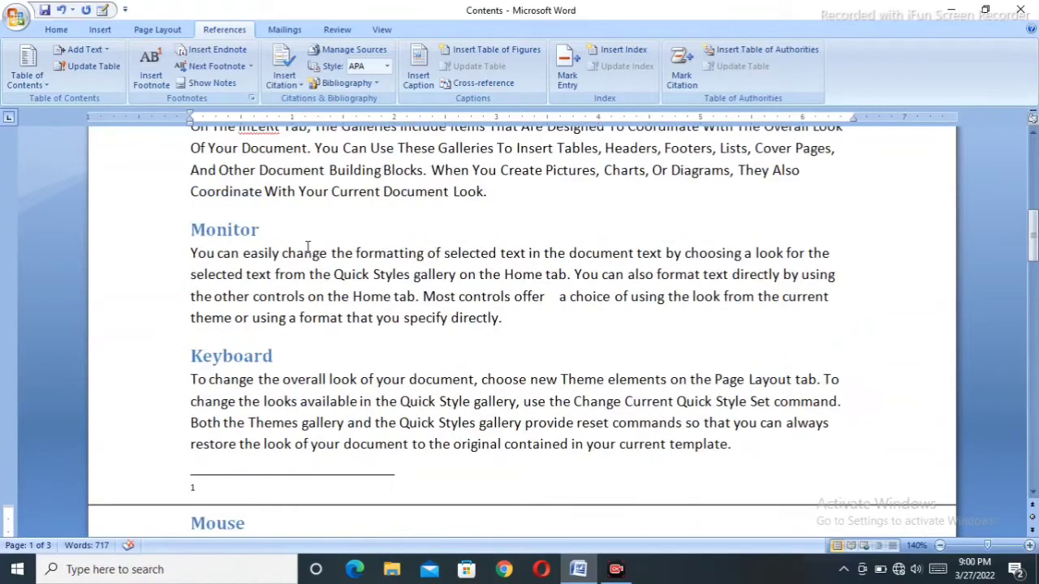
pyautogui.doubleClick(245, 230)
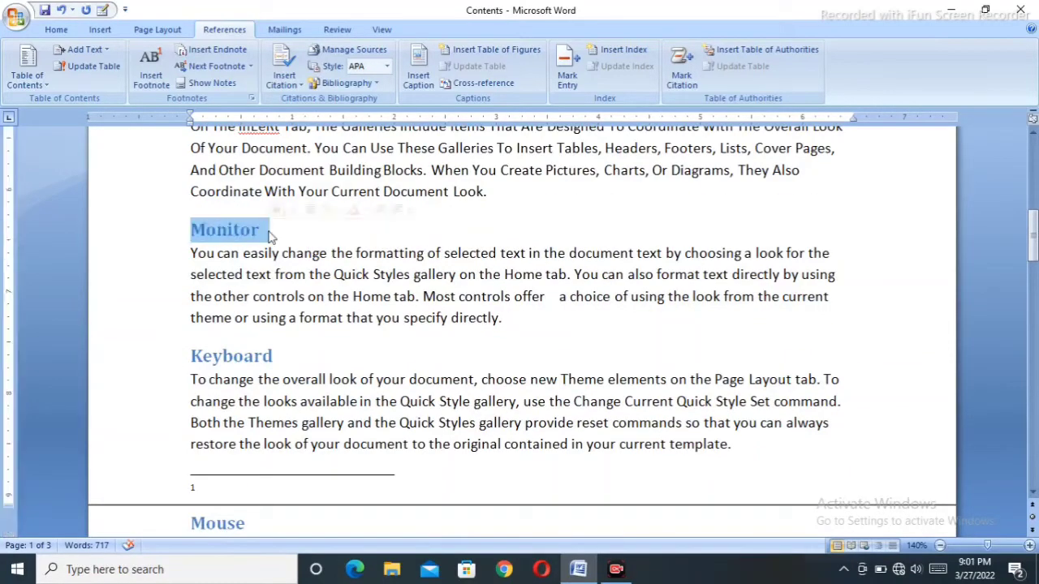
pyautogui.click(302, 234)
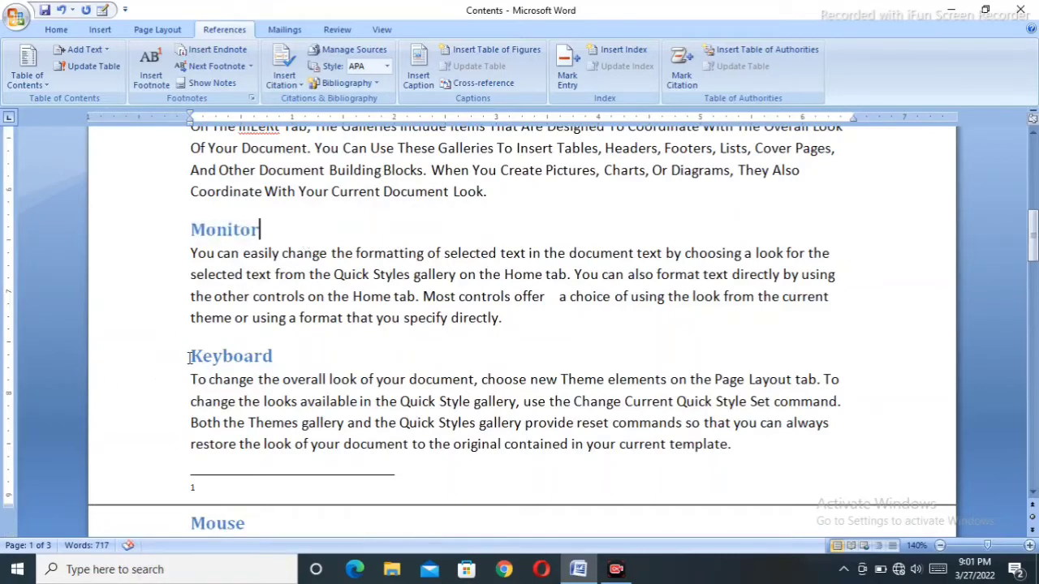
pyautogui.moveTo(192, 357); pyautogui.dragTo(281, 360)
pyautogui.click(344, 374)
pyautogui.scroll(5, 387, 262)
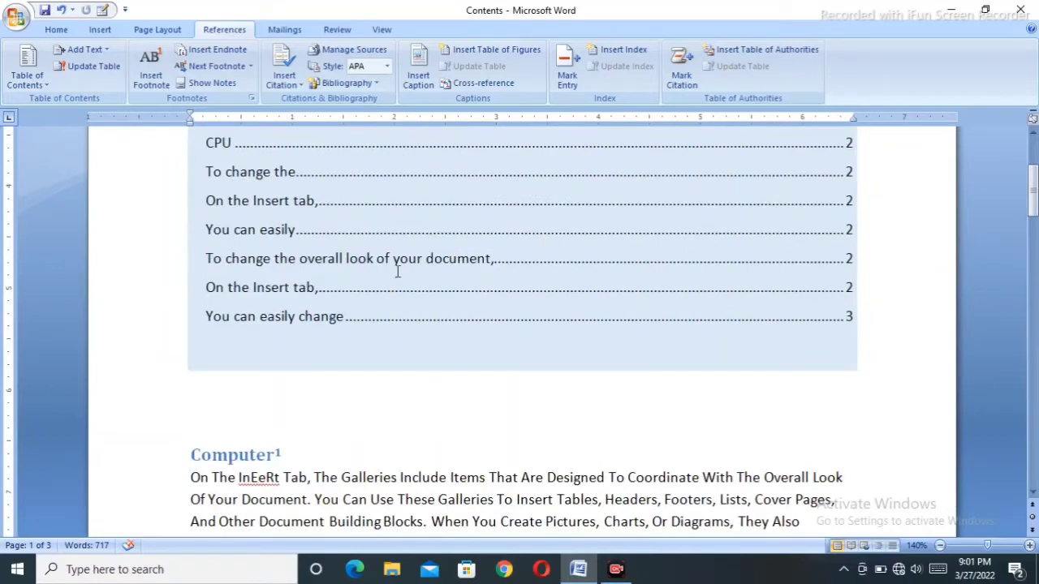
pyautogui.scroll(1, 399, 238)
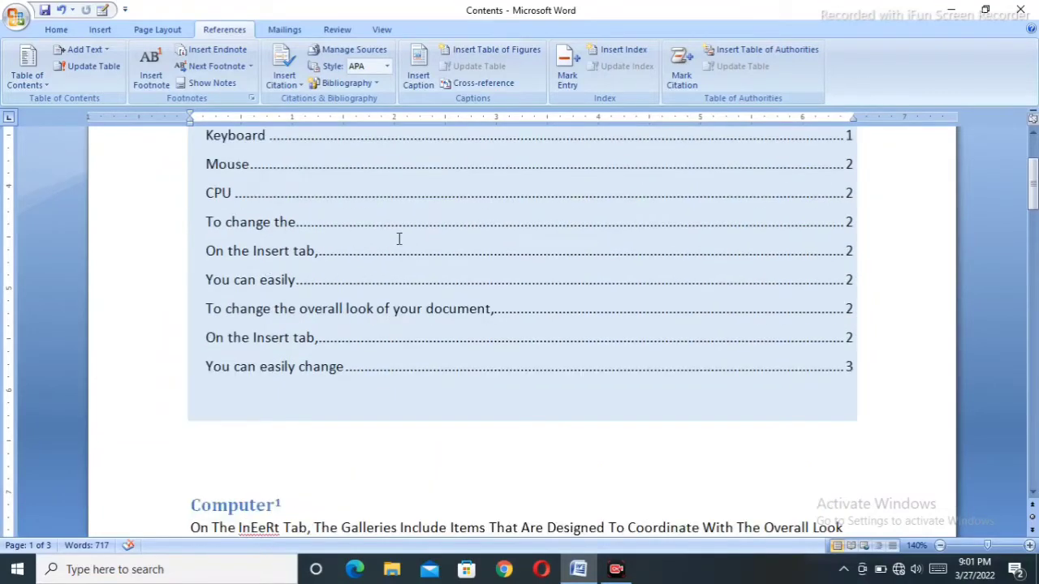
pyautogui.scroll(3, 399, 238)
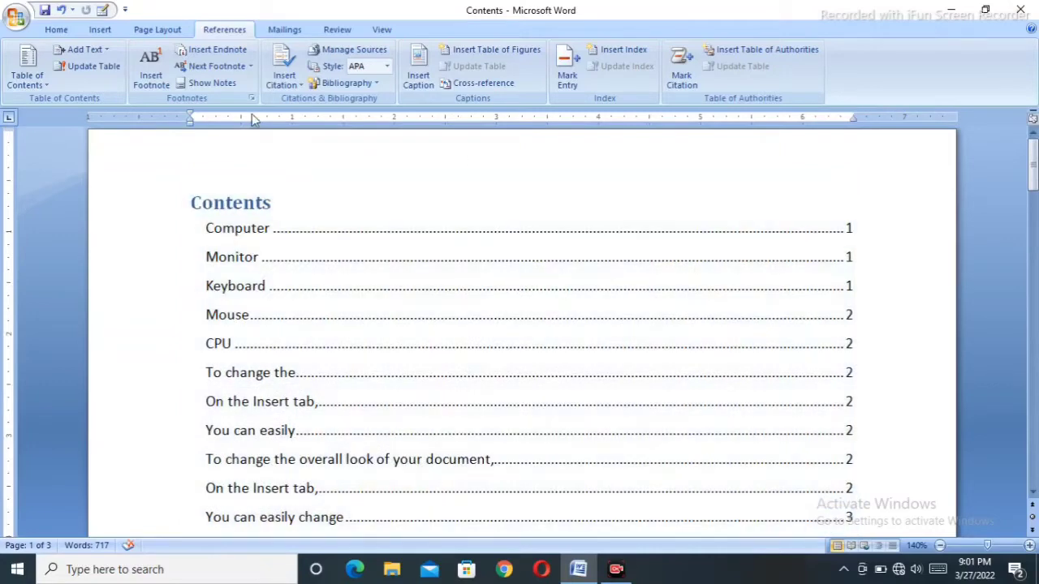
pyautogui.scroll(-3, 385, 192)
pyautogui.scroll(-3, 389, 299)
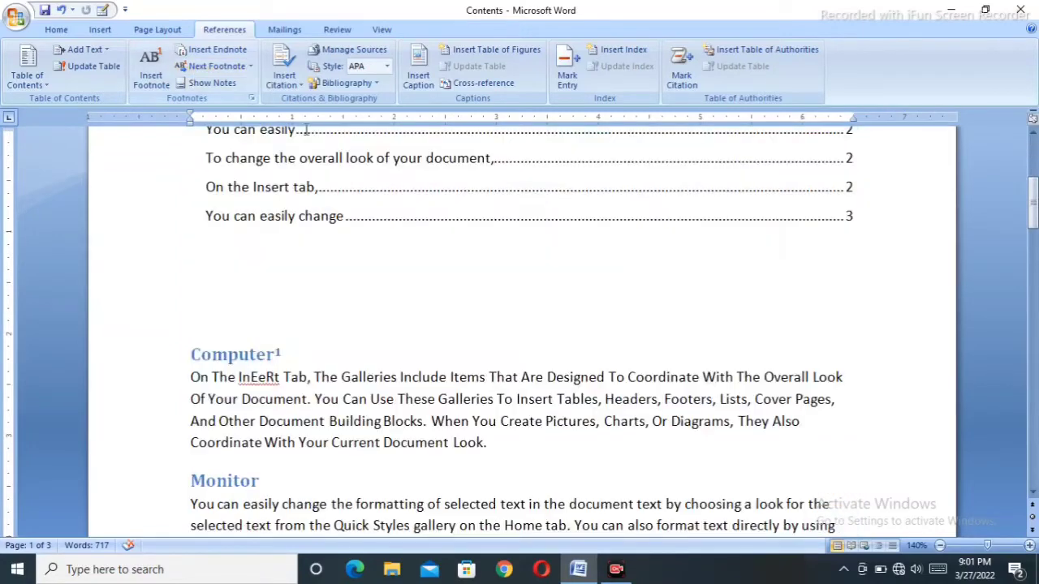
# Start a new source for a citation and set its type of source to Book
pyautogui.click(296, 85)
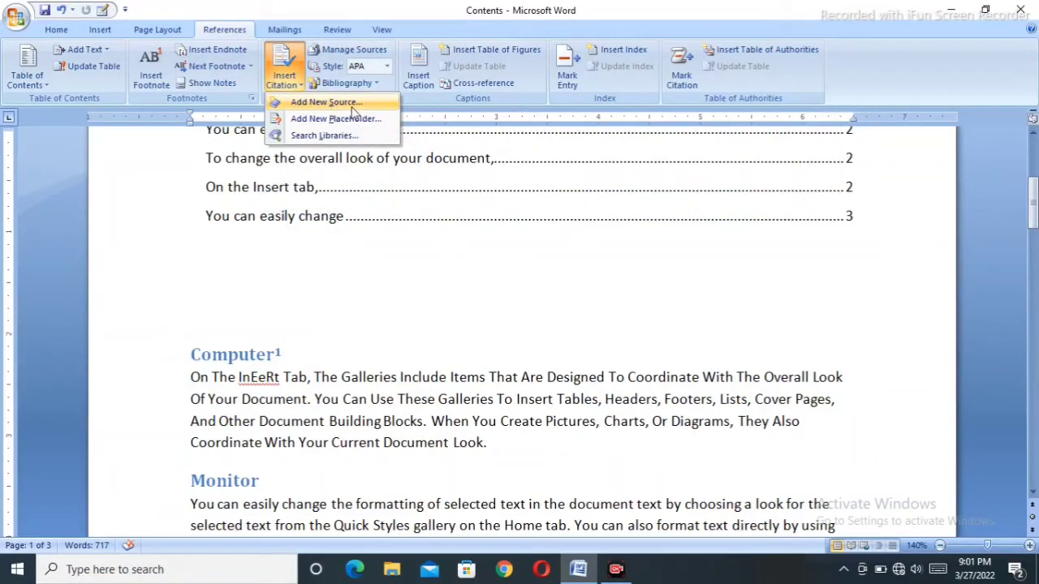
pyautogui.click(349, 104)
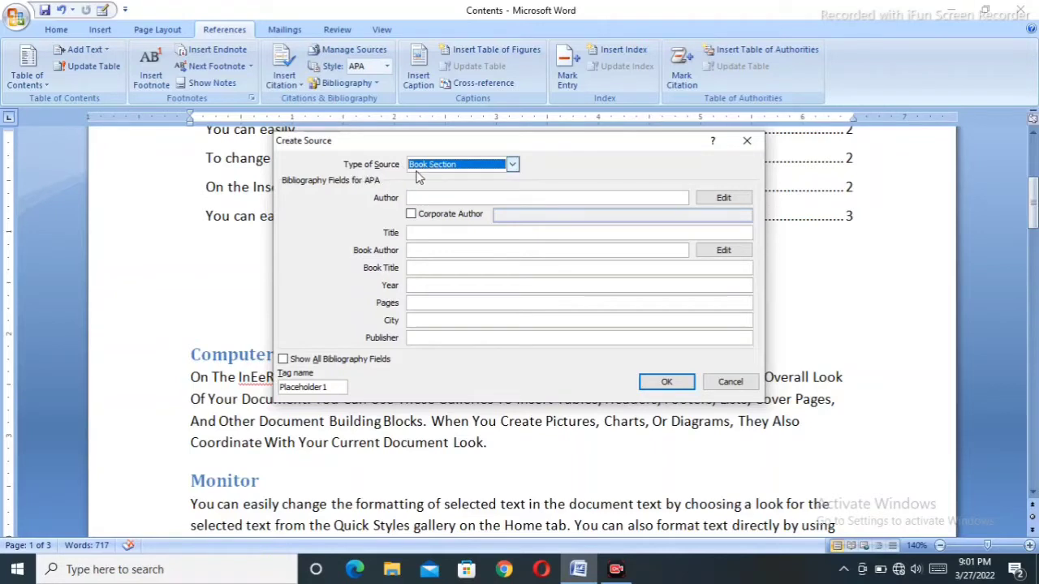
pyautogui.click(513, 166)
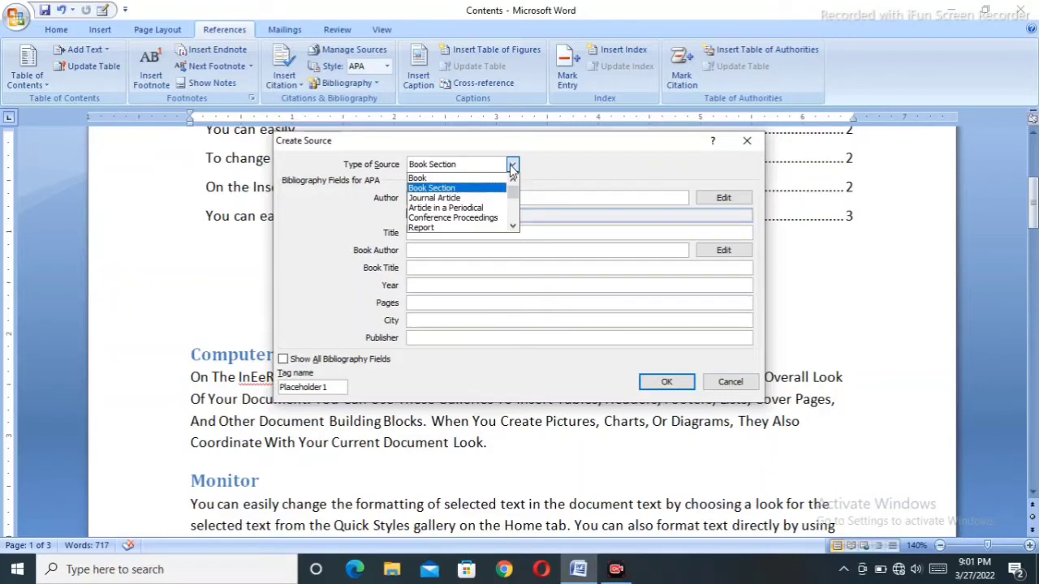
pyautogui.click(439, 180)
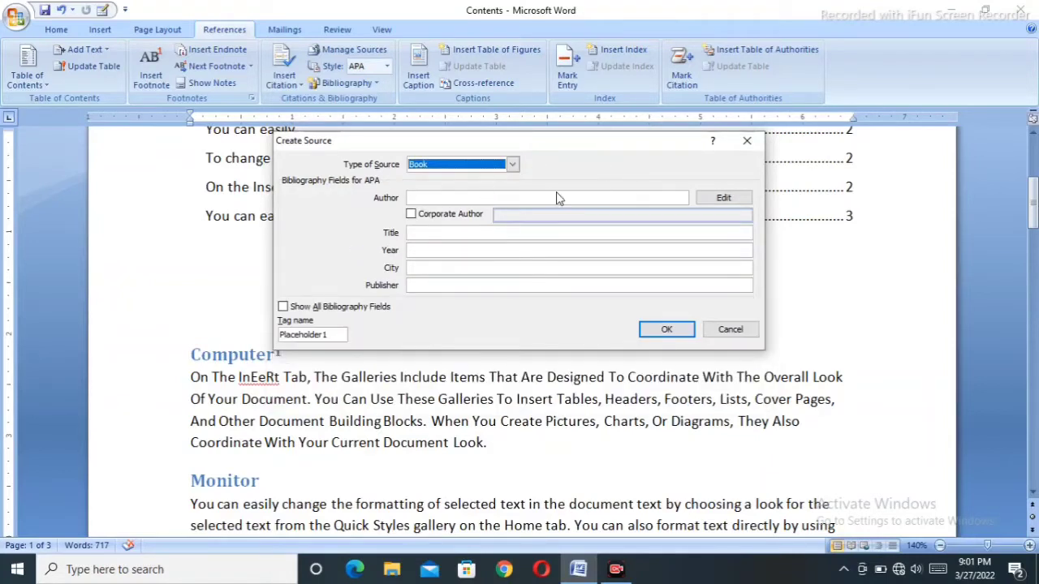
# Review the example entries for the Author, Title, Year, City and Publisher fields of the new source
pyautogui.click(436, 201)
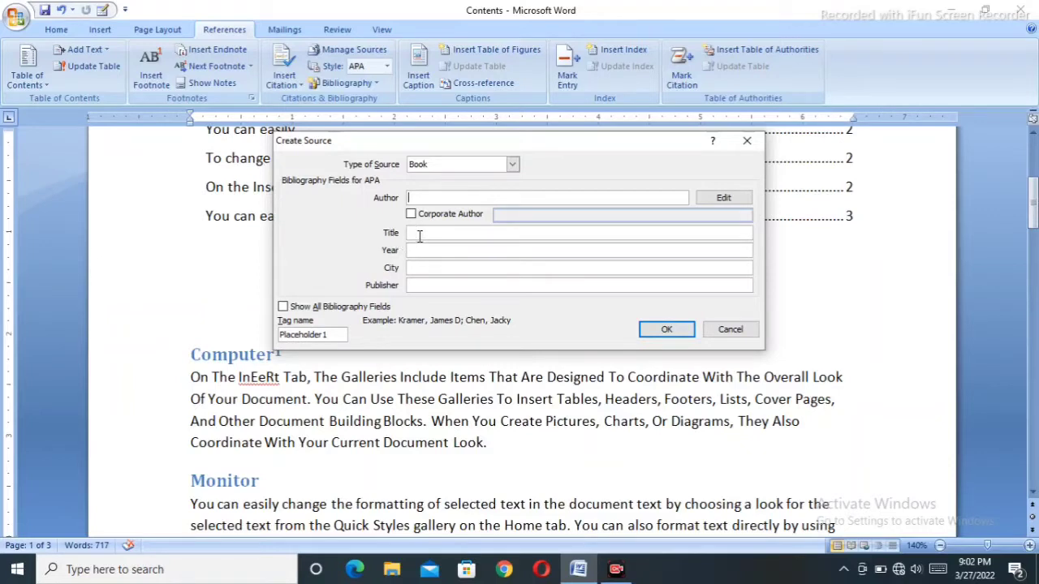
pyautogui.click(495, 233)
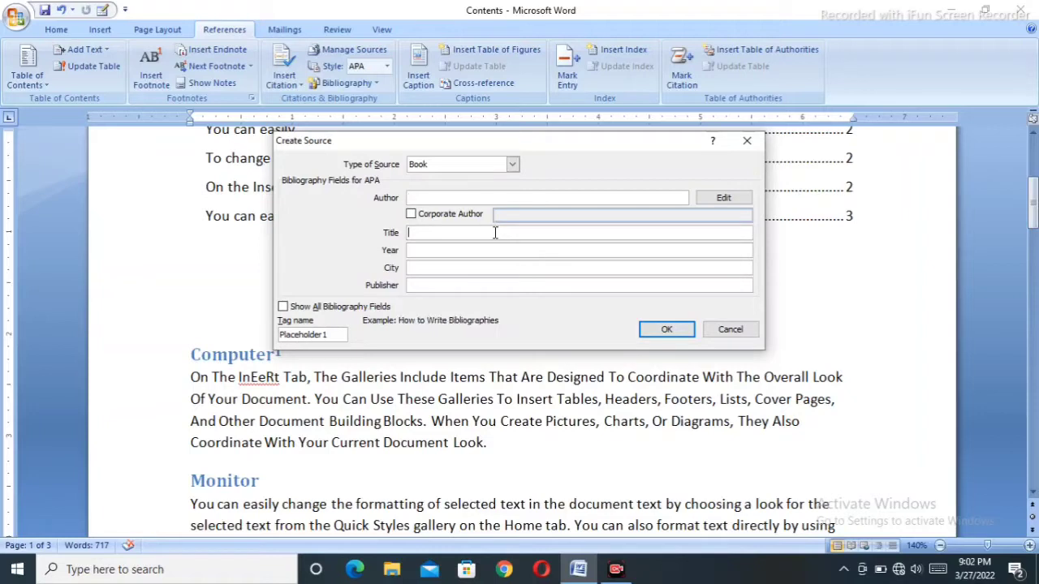
pyautogui.click(441, 249)
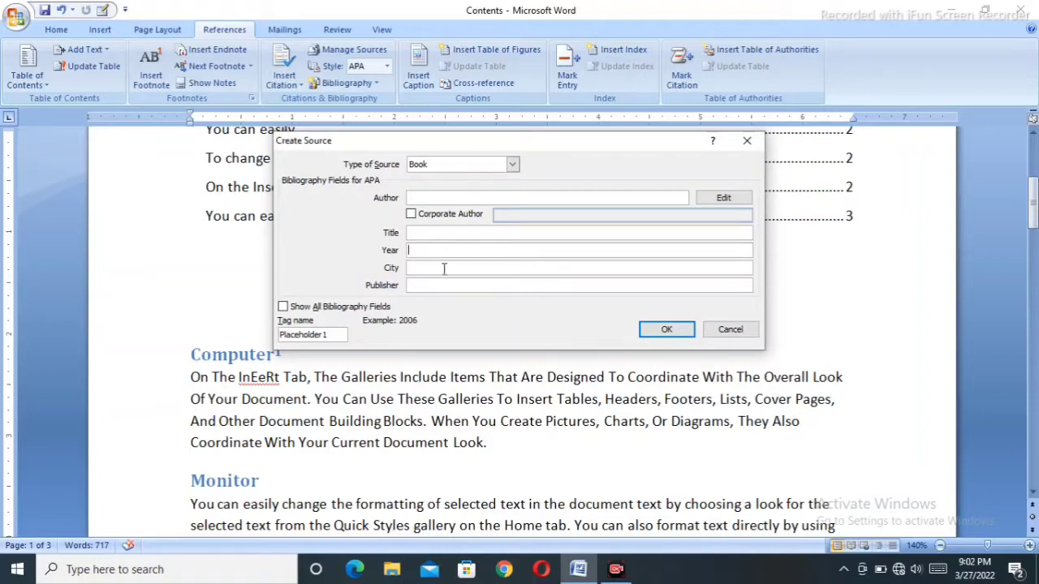
pyautogui.click(436, 268)
pyautogui.click(430, 284)
# Enter the author's name for the book source and try the Corporate Author option, leaving it off
pyautogui.click(449, 200)
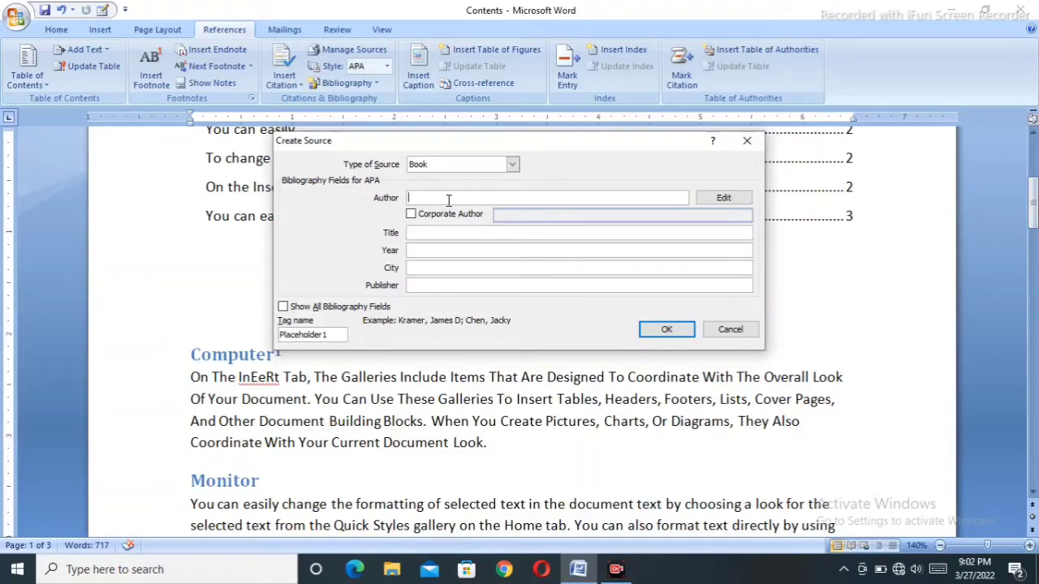
pyautogui.write('mohan')
pyautogui.click(412, 214)
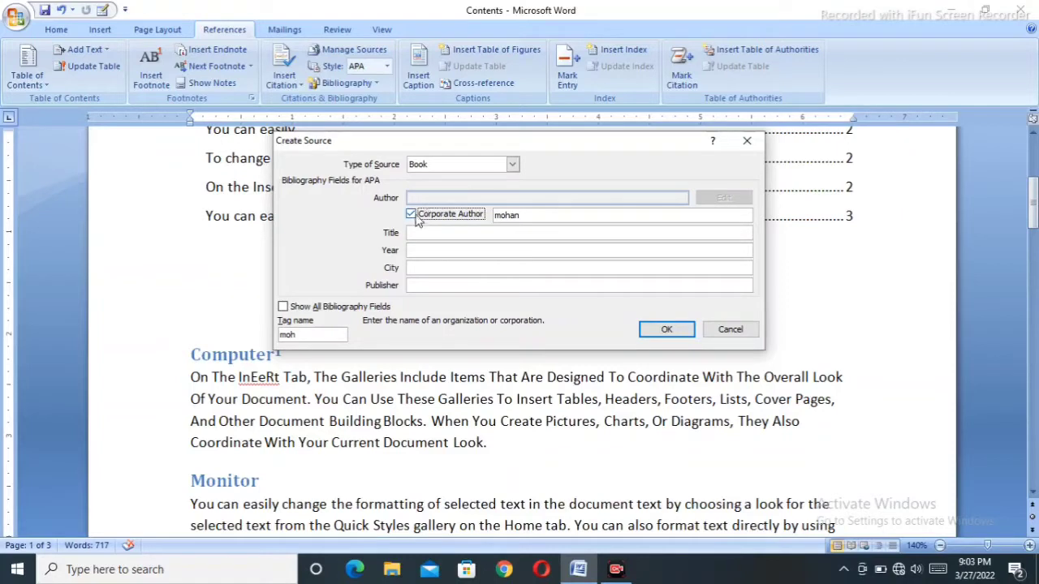
pyautogui.click(410, 214)
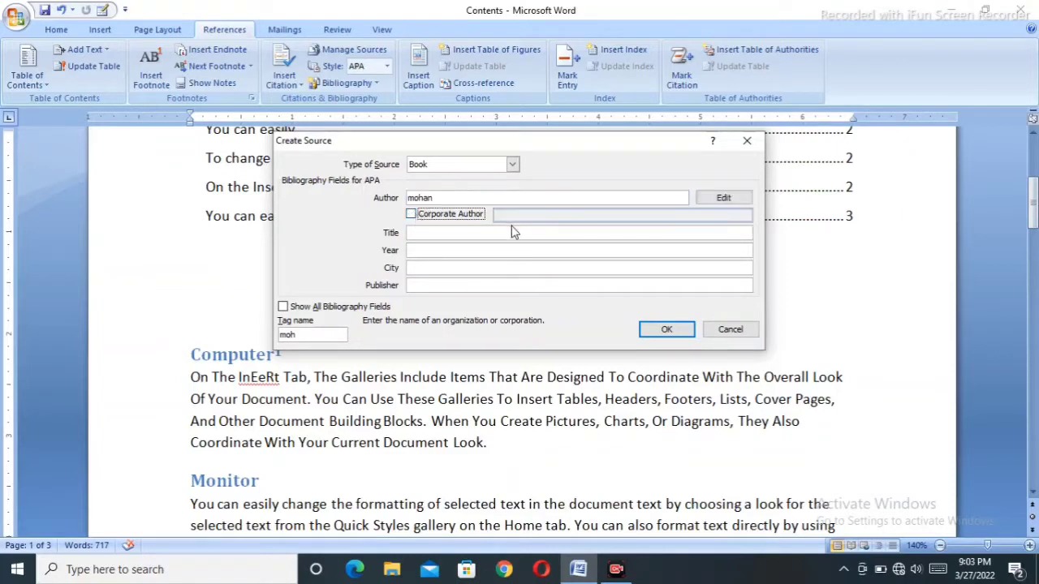
# Set the book source's title to COPA
pyautogui.click(444, 234)
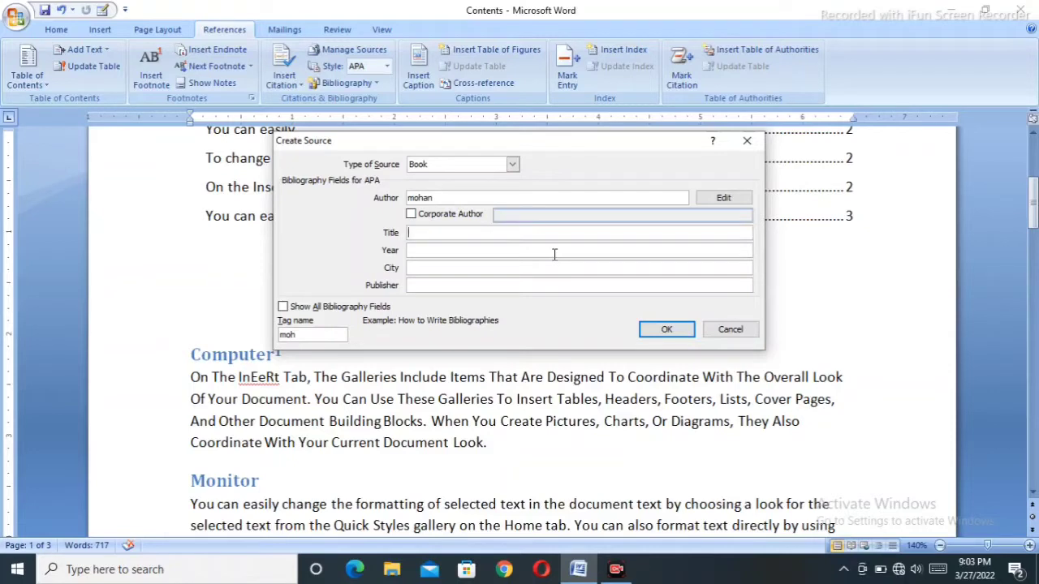
pyautogui.write('cope')
pyautogui.press('BackSpace')
pyautogui.press('BackSpace')
pyautogui.press('BackSpace')
pyautogui.press('BackSpace')
pyautogui.write('COPA')
# Set the book source's year to 2022
pyautogui.click(450, 251)
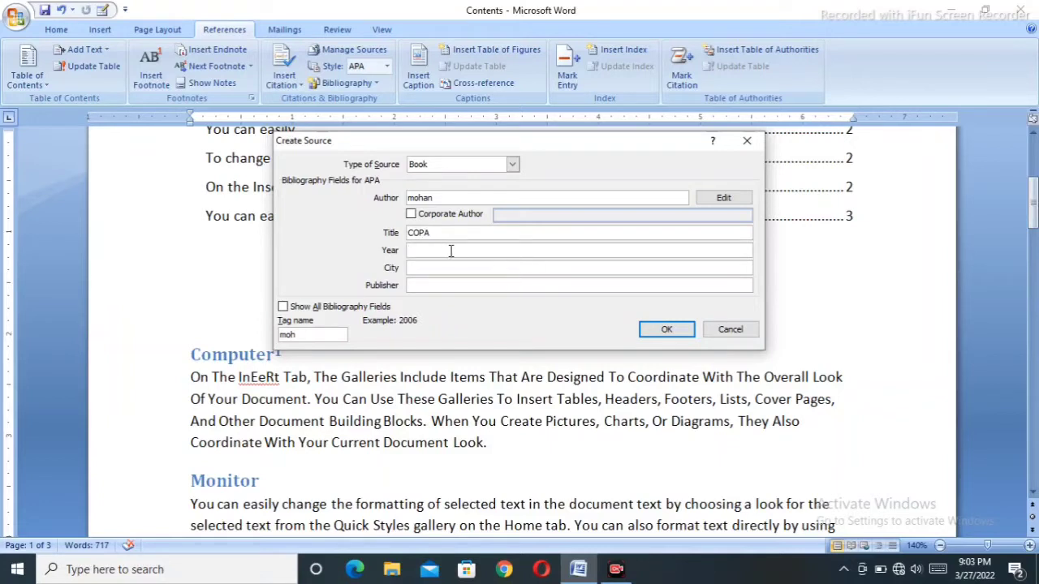
pyautogui.write('02')
pyautogui.press('BackSpace')
pyautogui.press('BackSpace')
pyautogui.write('2022')
# Set the source's city to MALKHRODA SINGHARA and its publisher to JPD, and insert the citation
pyautogui.click(445, 267)
pyautogui.write('MALKHRODA')
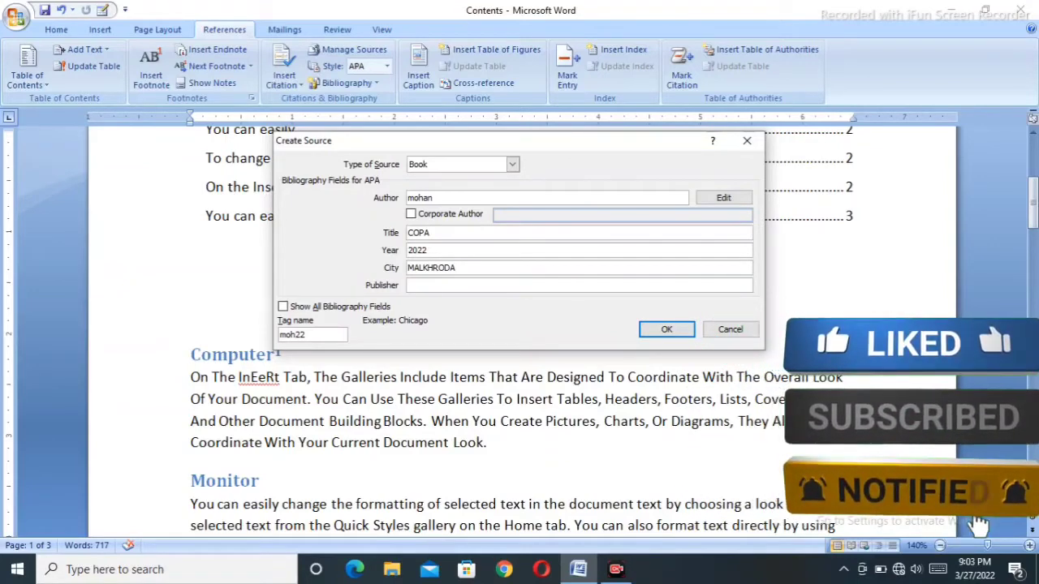
pyautogui.write(' S')
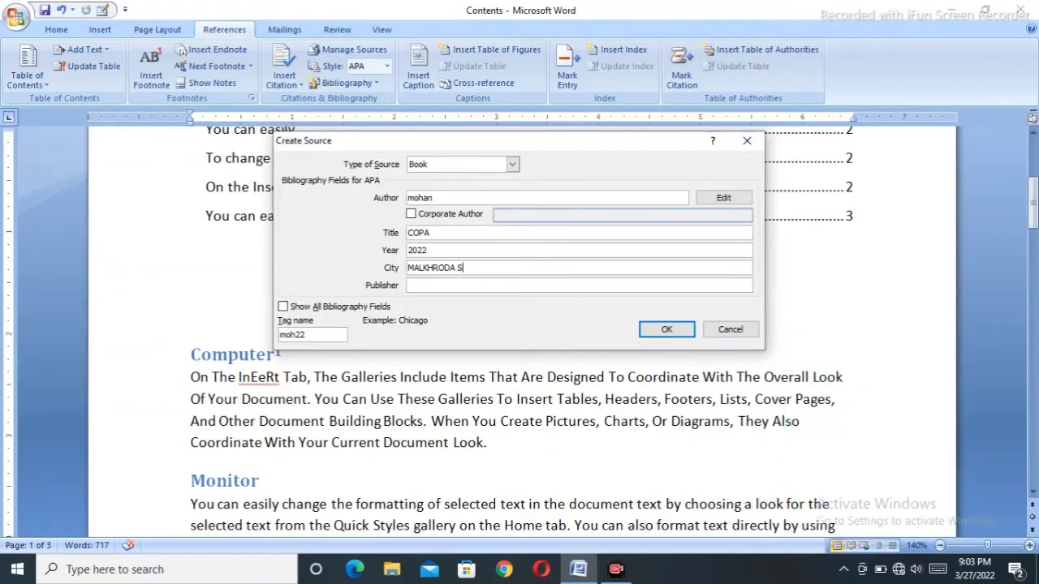
pyautogui.write('INGHARA')
pyautogui.click(432, 285)
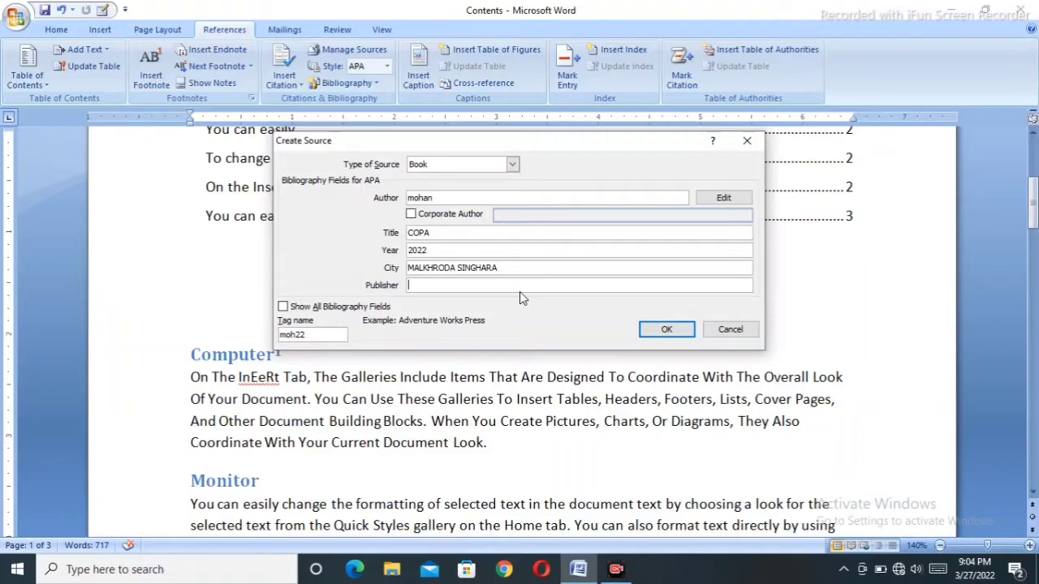
pyautogui.write('JPD')
pyautogui.click(666, 330)
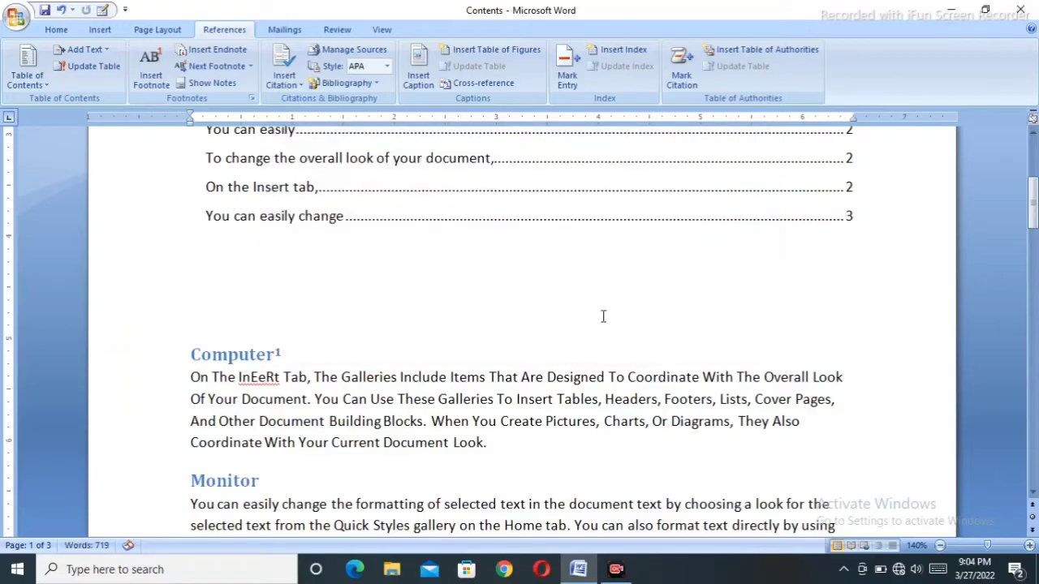
# Delete the inserted 2022 citation from the first line of the Keyboard paragraph
pyautogui.scroll(-8, 413, 395)
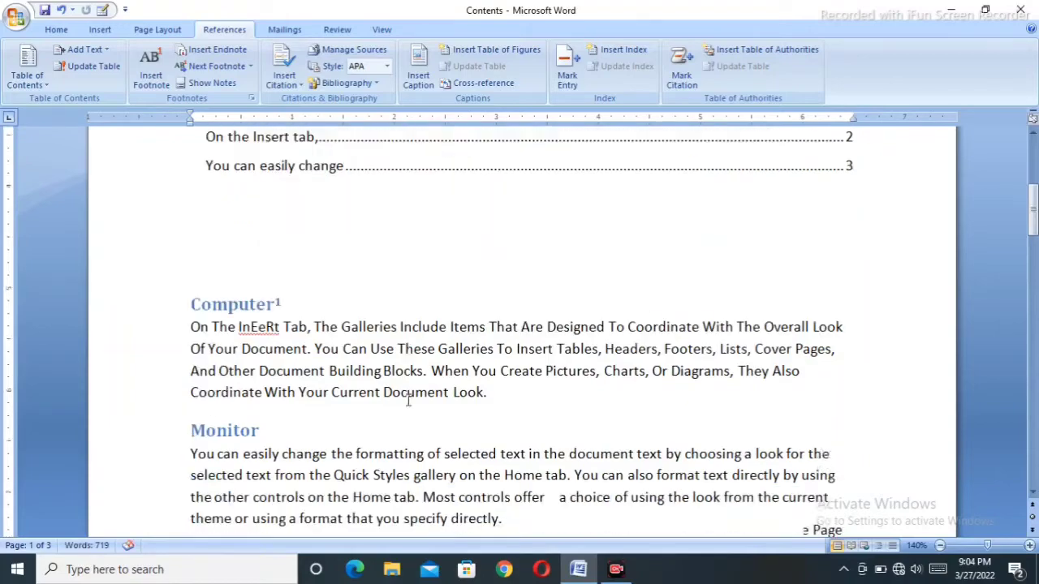
pyautogui.scroll(2, 409, 279)
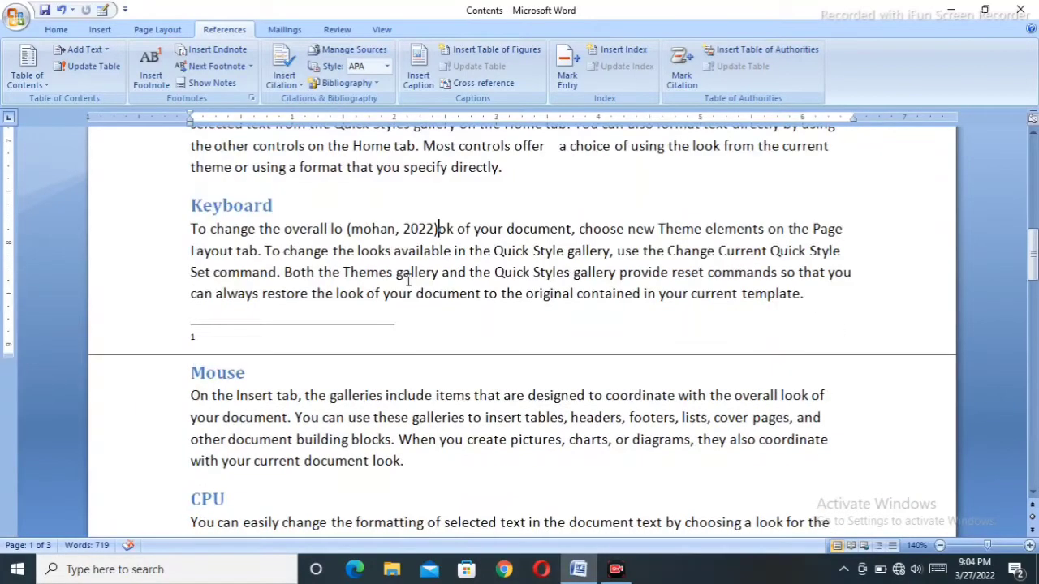
pyautogui.click(438, 229)
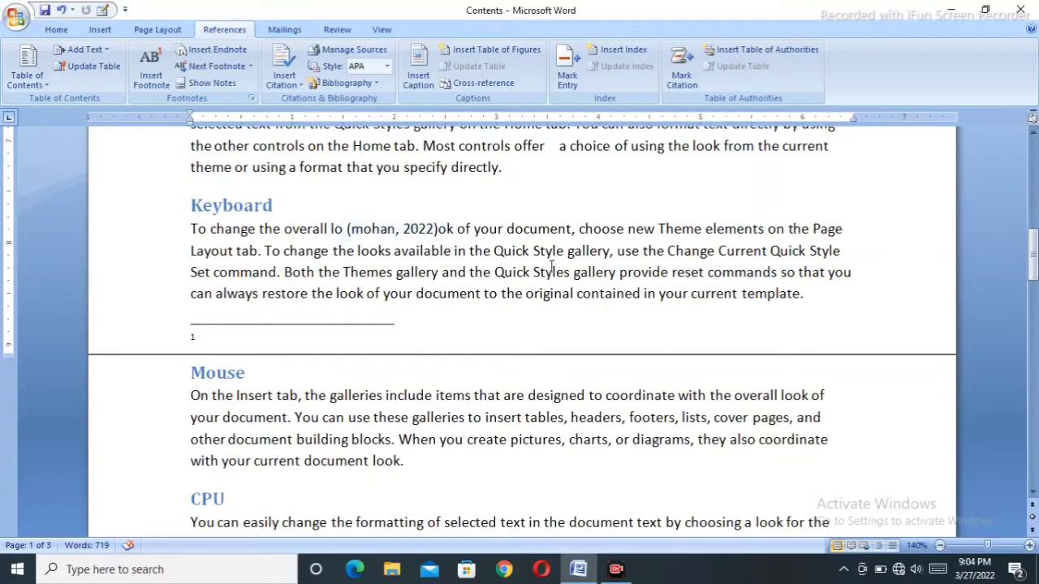
pyautogui.press('BackSpace')
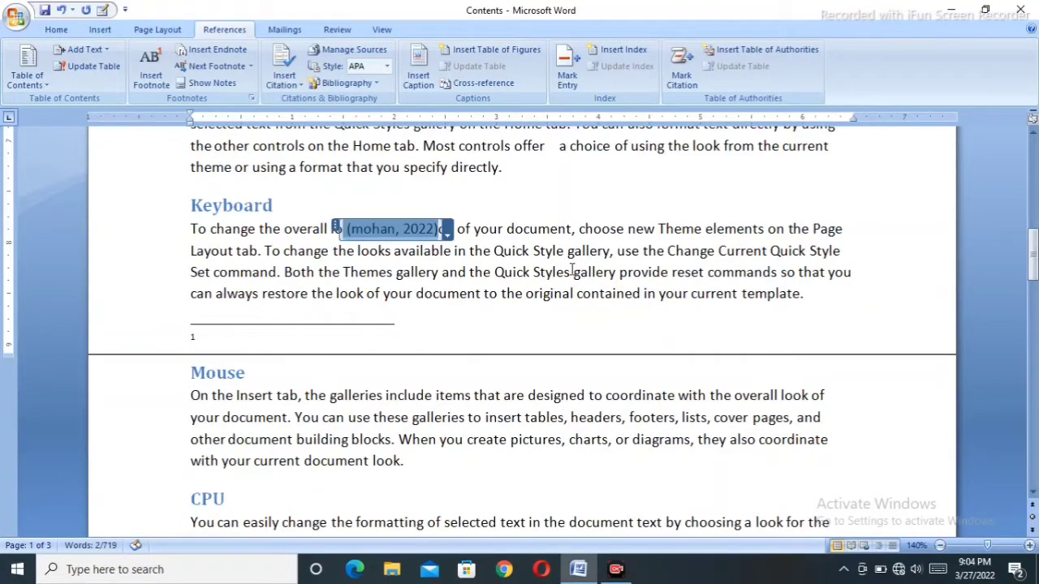
pyautogui.press('BackSpace')
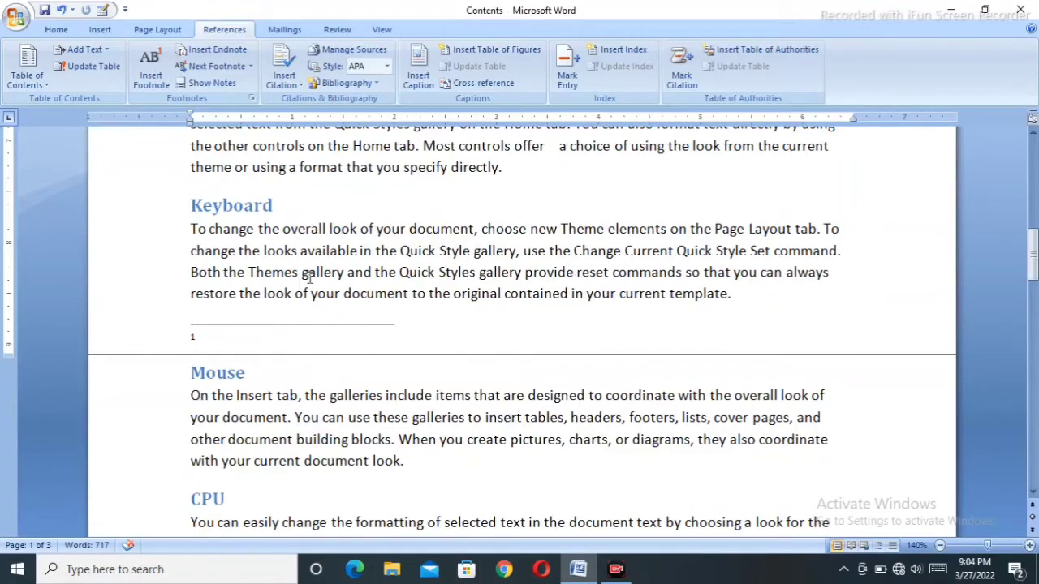
# Start a new APA book source for a citation and enter the author's name
pyautogui.scroll(10, 309, 277)
pyautogui.scroll(1, 309, 278)
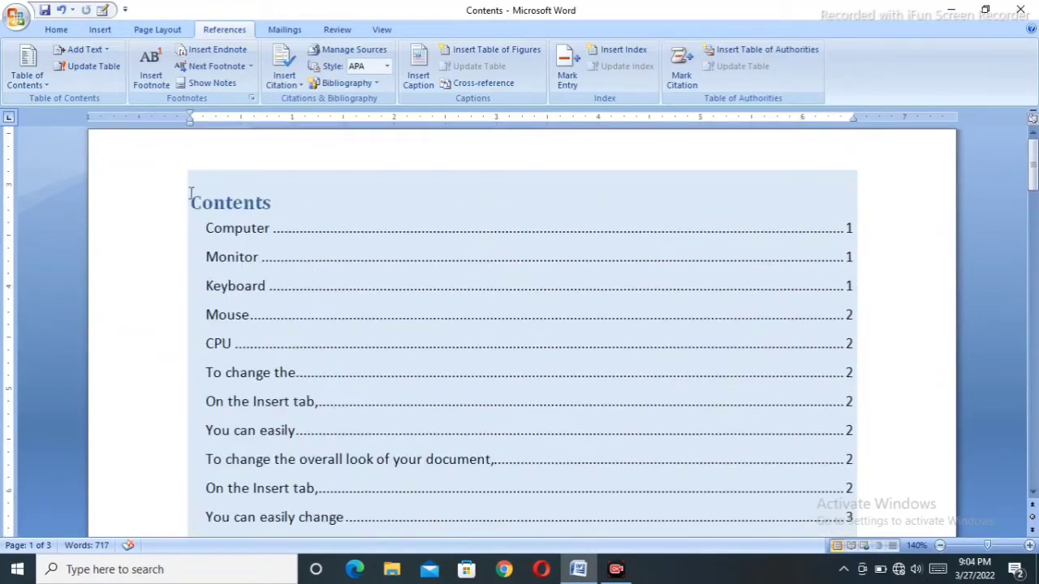
pyautogui.click(283, 83)
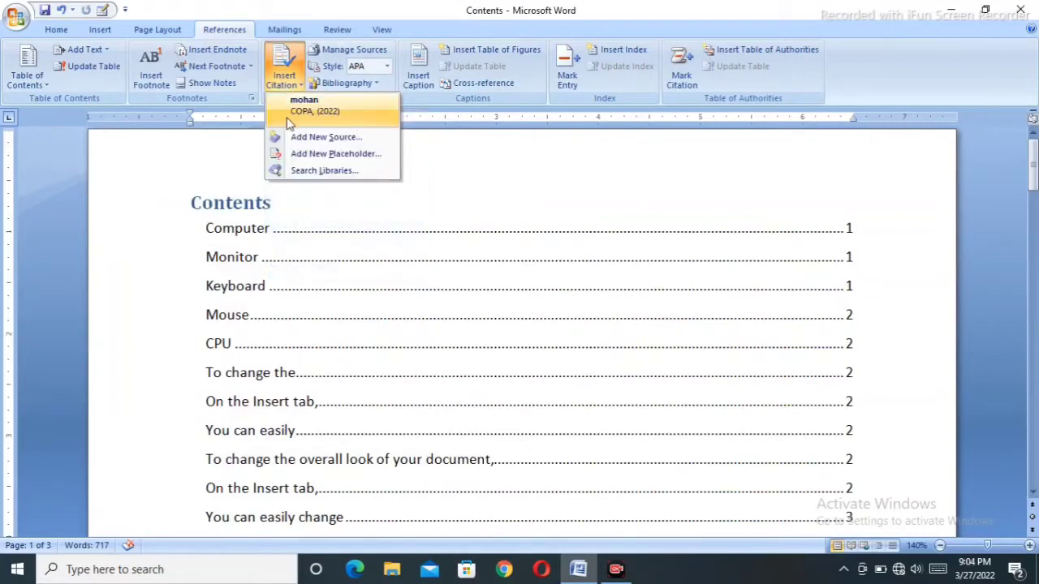
pyautogui.click(341, 137)
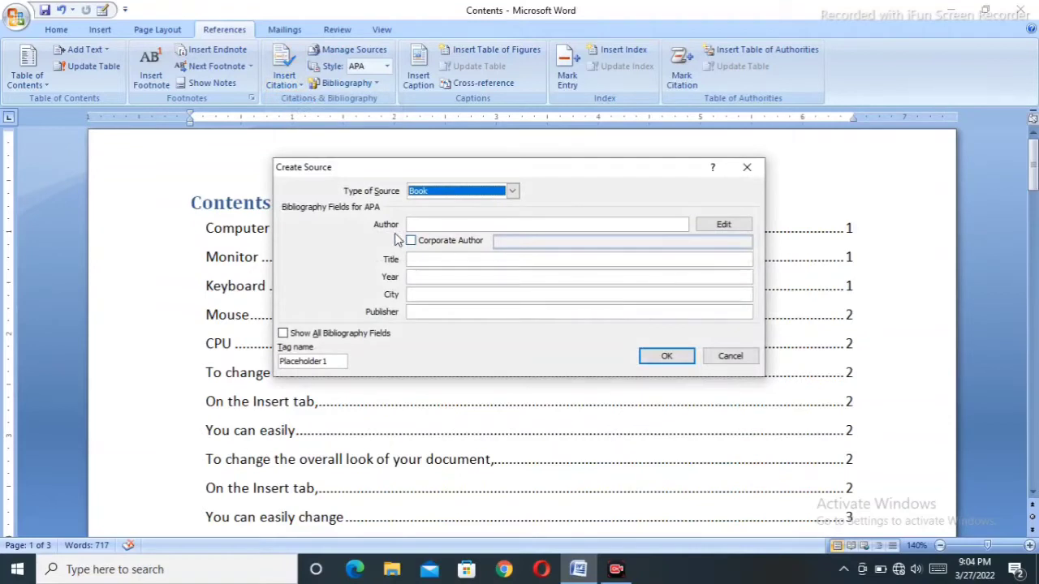
pyautogui.click(458, 228)
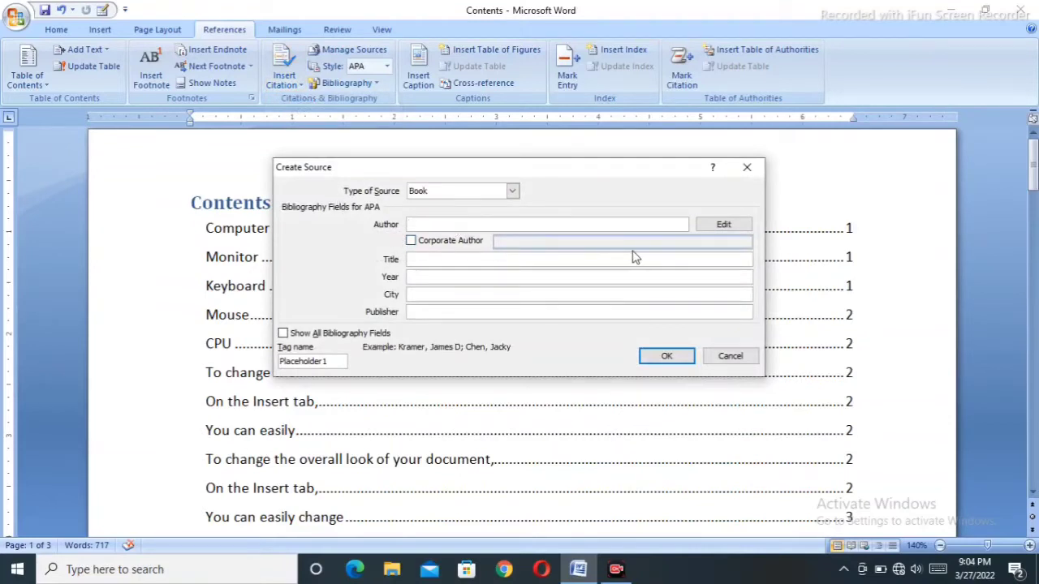
pyautogui.write('BHIMA')
# Set the new book source's title to COPA and its year to 2022
pyautogui.click(467, 260)
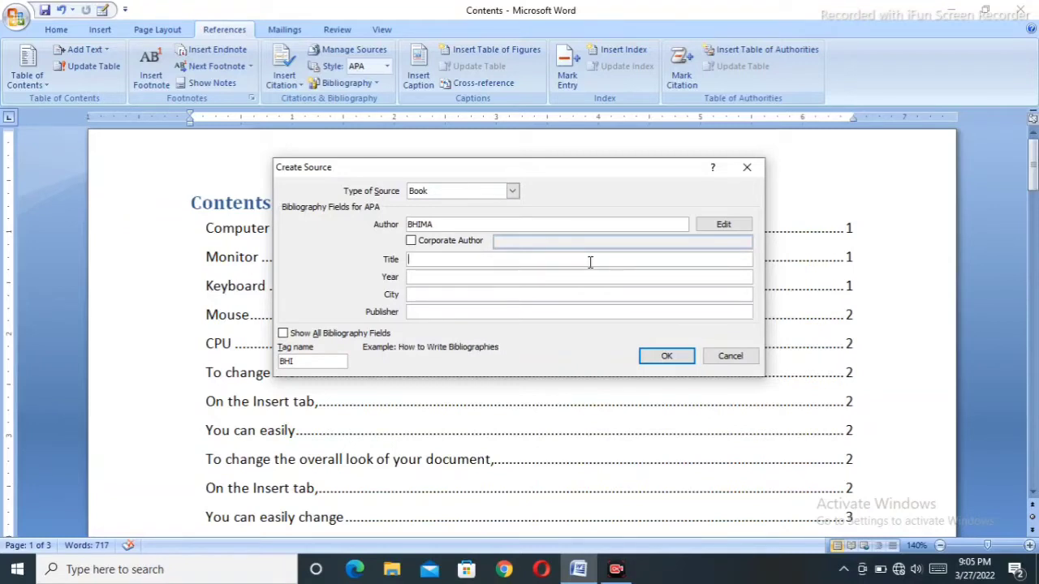
pyautogui.write('COPA')
pyautogui.press('Tab')
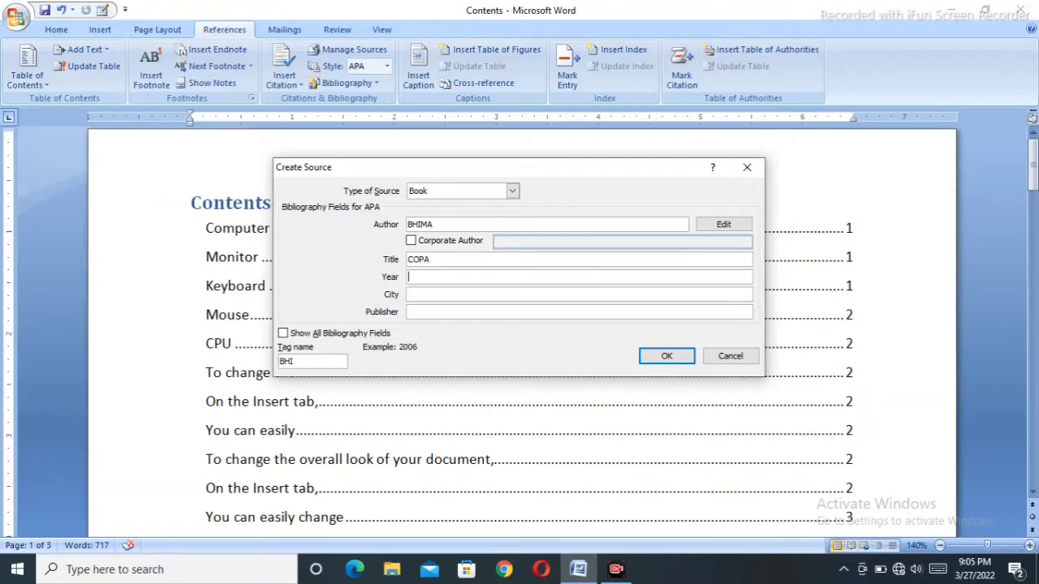
pyautogui.write('2022')
# Set the source's city to SINGHARA and its publisher to JPD, and insert the citation
pyautogui.press('Tab')
pyautogui.write('SINGHA')
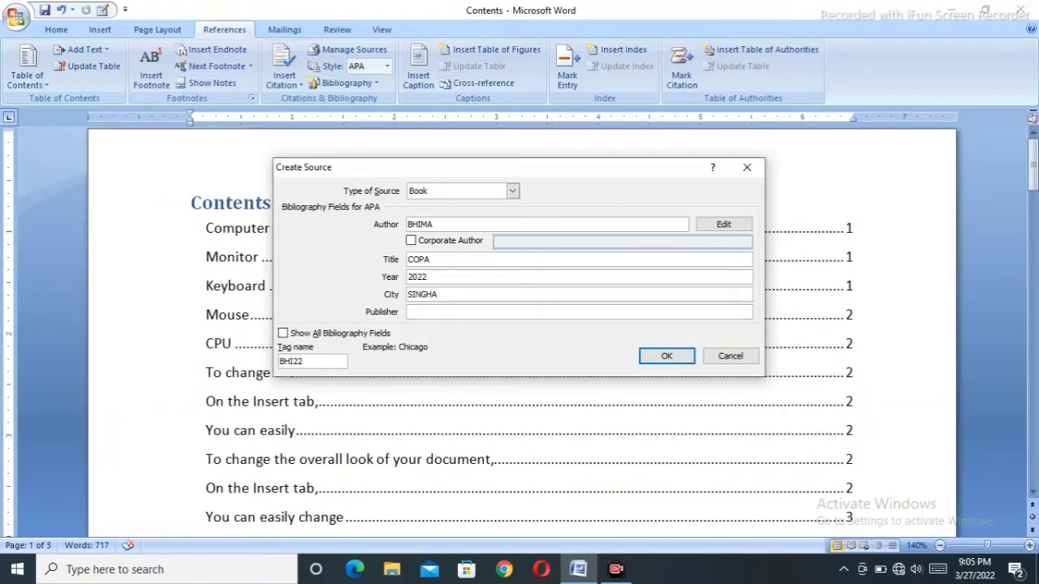
pyautogui.write('RA')
pyautogui.click(448, 311)
pyautogui.write('JP')
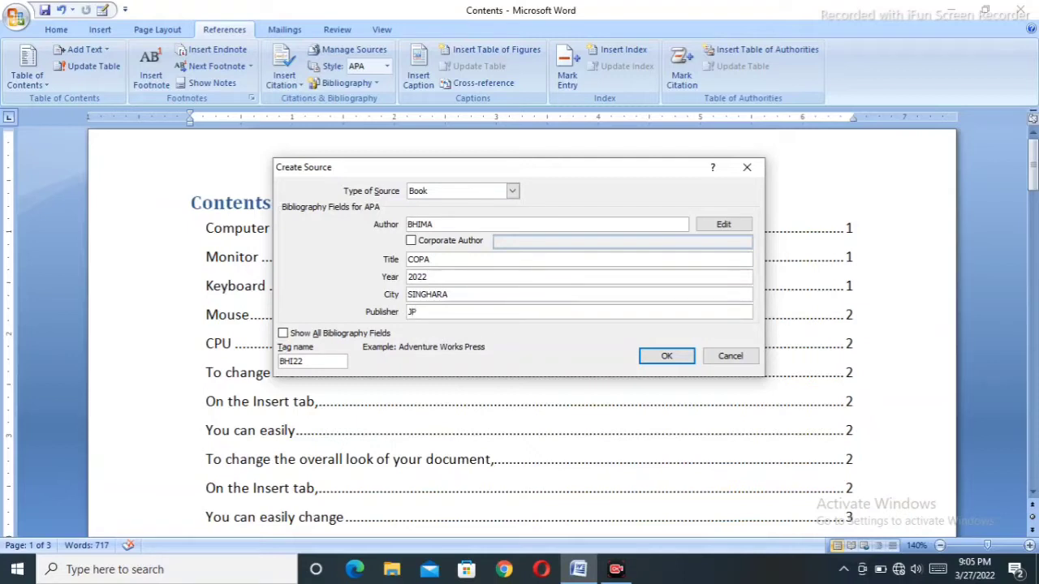
pyautogui.write('D')
pyautogui.click(666, 358)
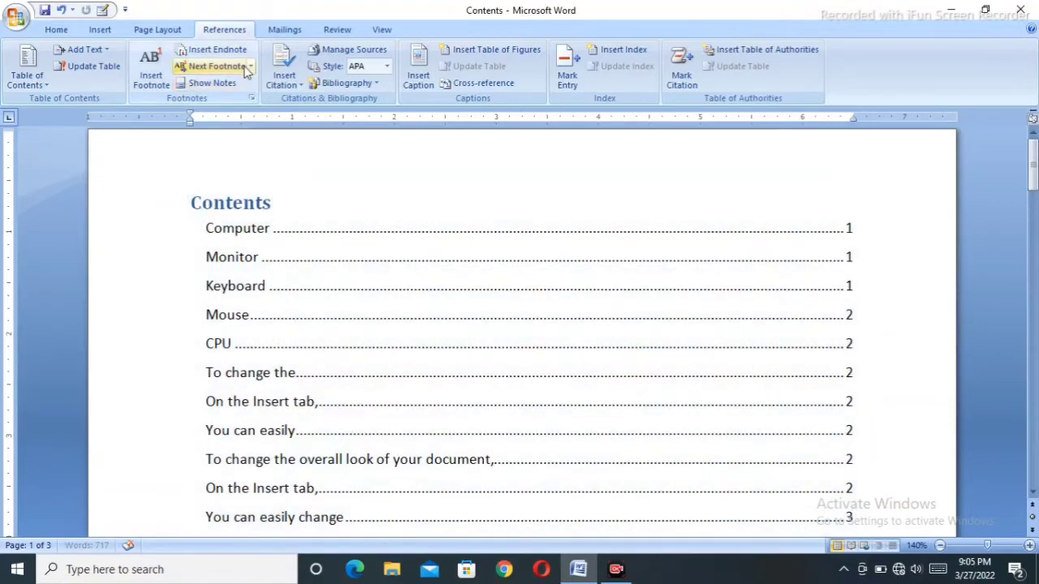
# Delete the newly inserted citation from the first line of the Keyboard paragraph
pyautogui.click(301, 194)
pyautogui.scroll(-3, 788, 482)
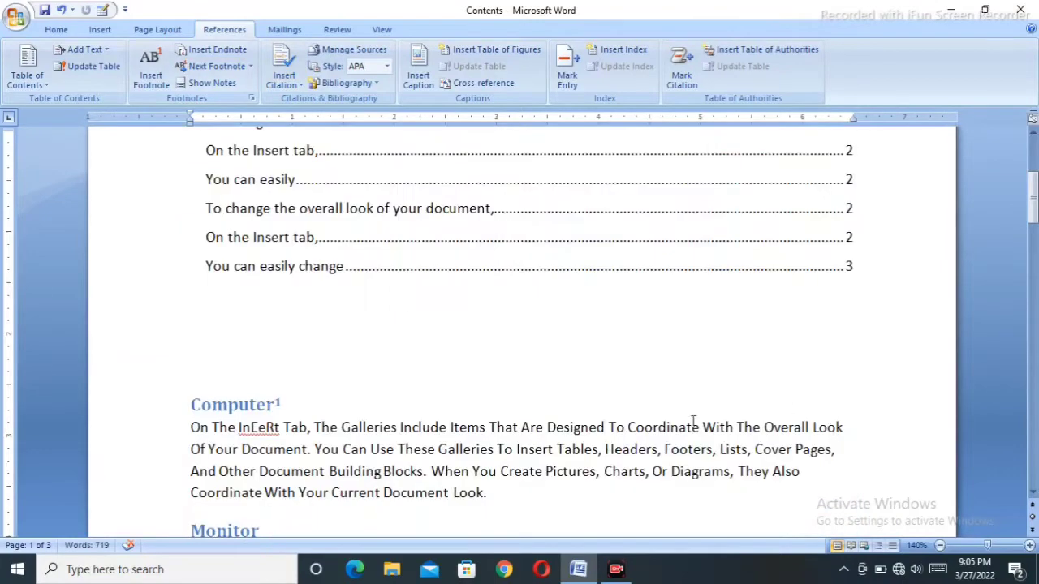
pyautogui.scroll(-5, 694, 422)
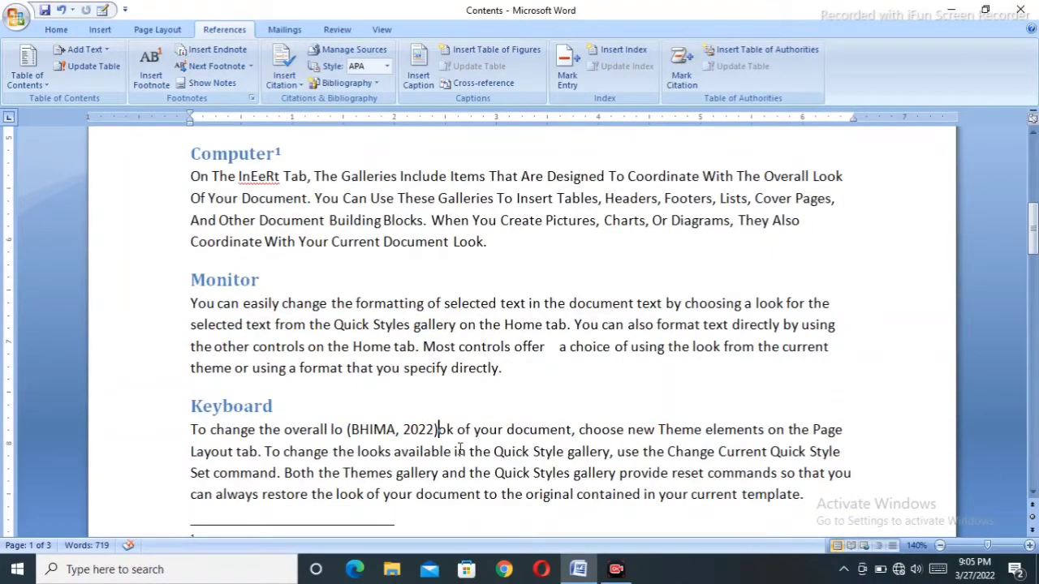
pyautogui.press('BackSpace')
pyautogui.press('BackSpace')
# Start another new book source for a citation at the end of the document's last paragraph and enter the author's name
pyautogui.scroll(-7, 439, 461)
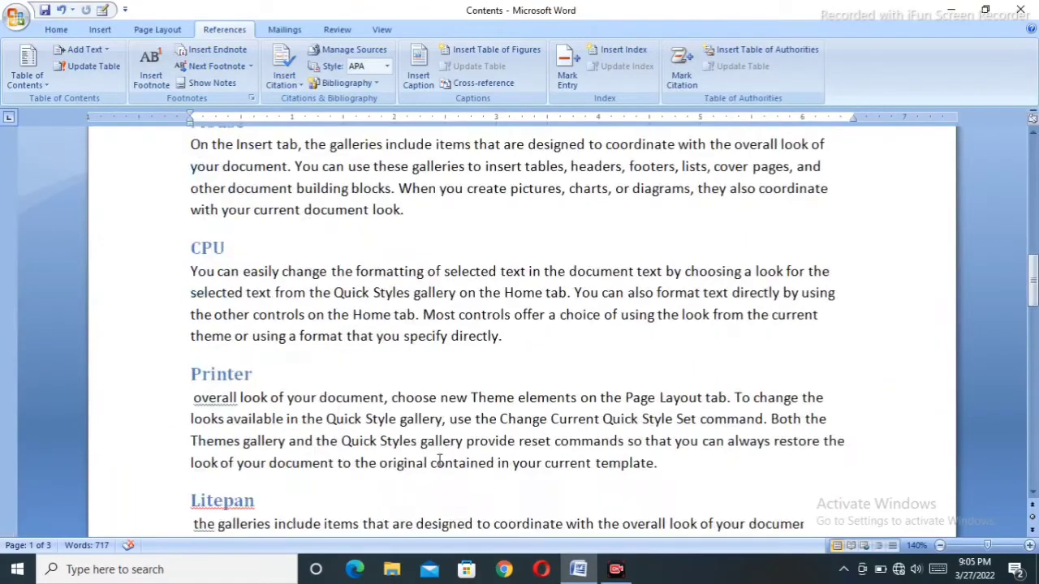
pyautogui.scroll(-15, 439, 461)
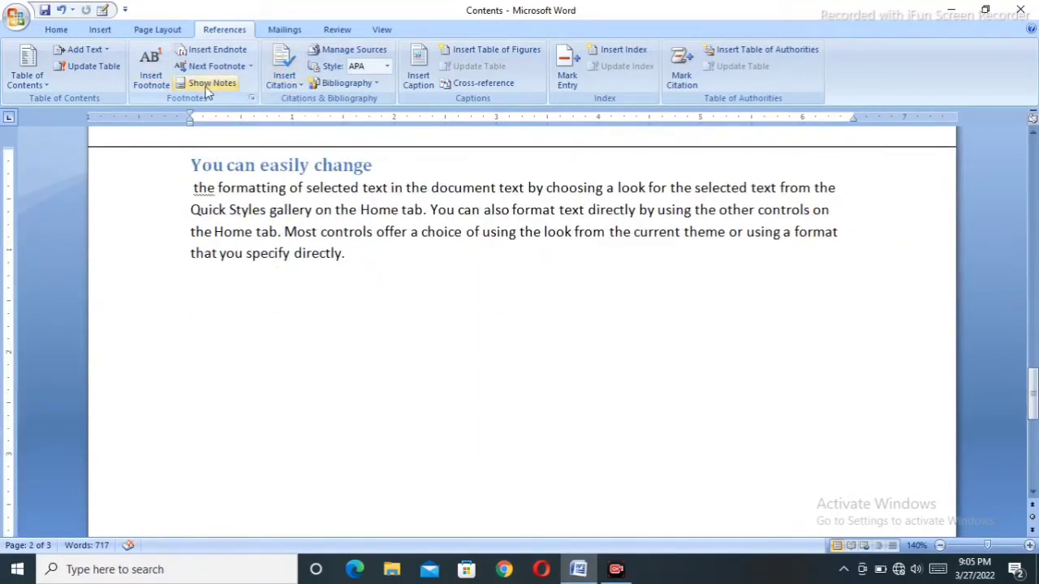
pyautogui.click(289, 82)
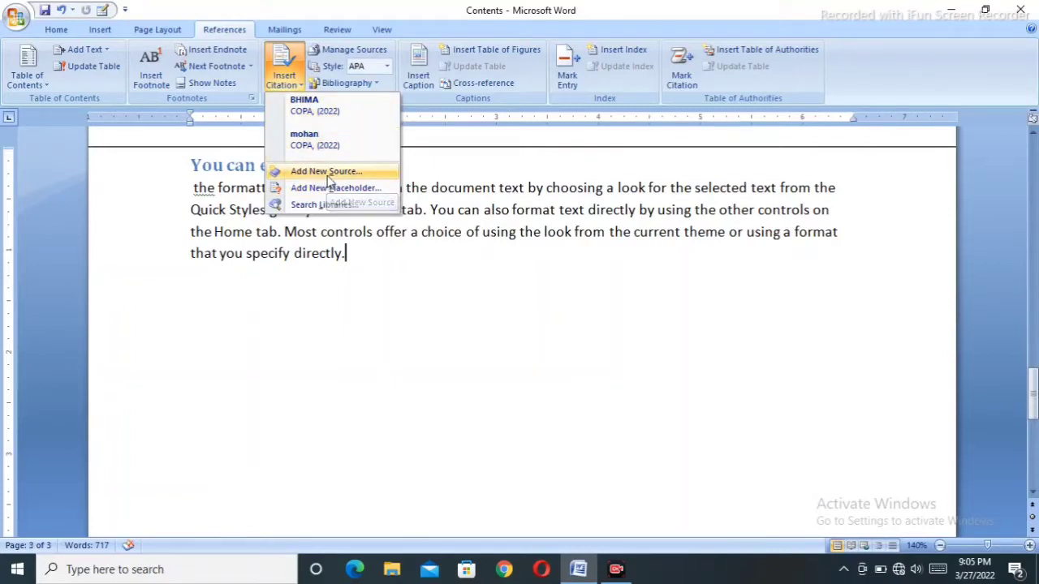
pyautogui.click(328, 172)
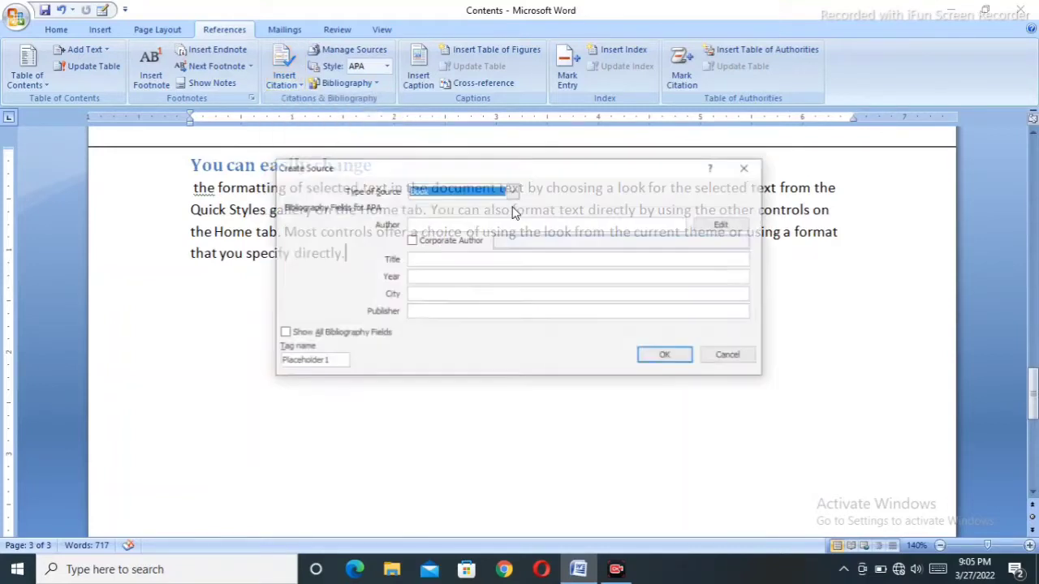
pyautogui.click(461, 225)
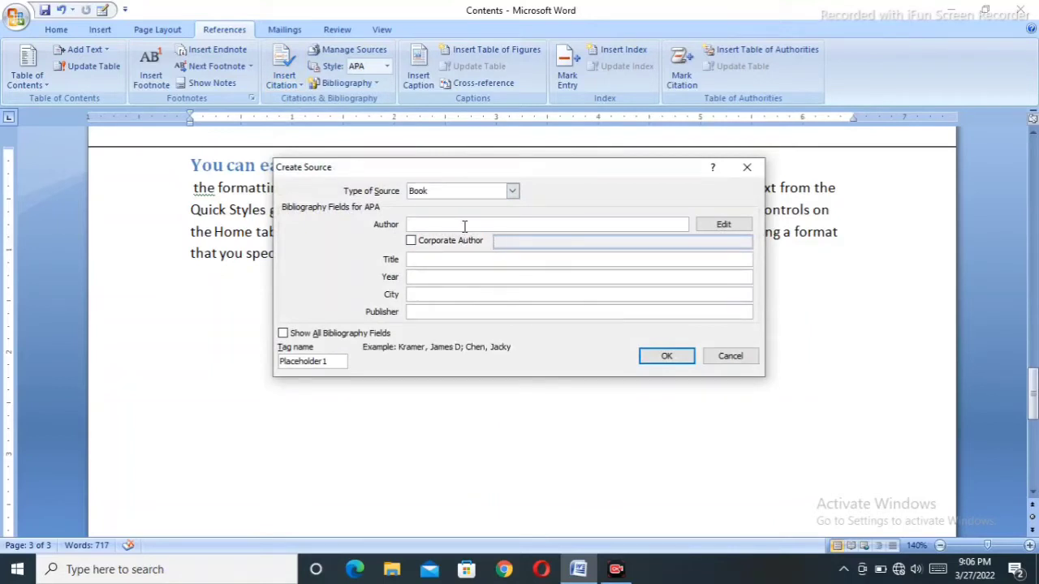
pyautogui.write('AMIT')
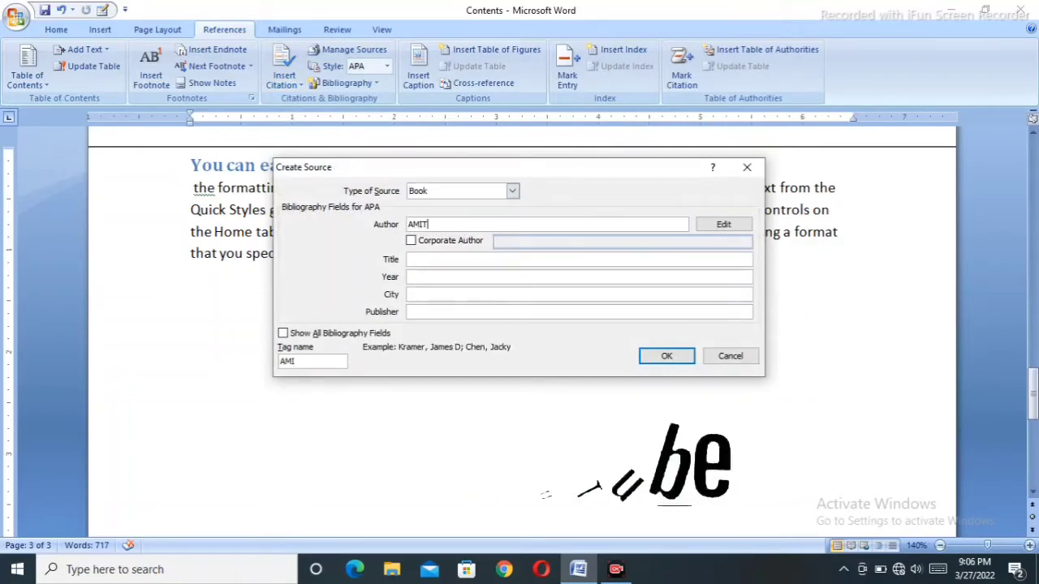
# Set this book source's title to COPA and its year to 2002
pyautogui.click(442, 260)
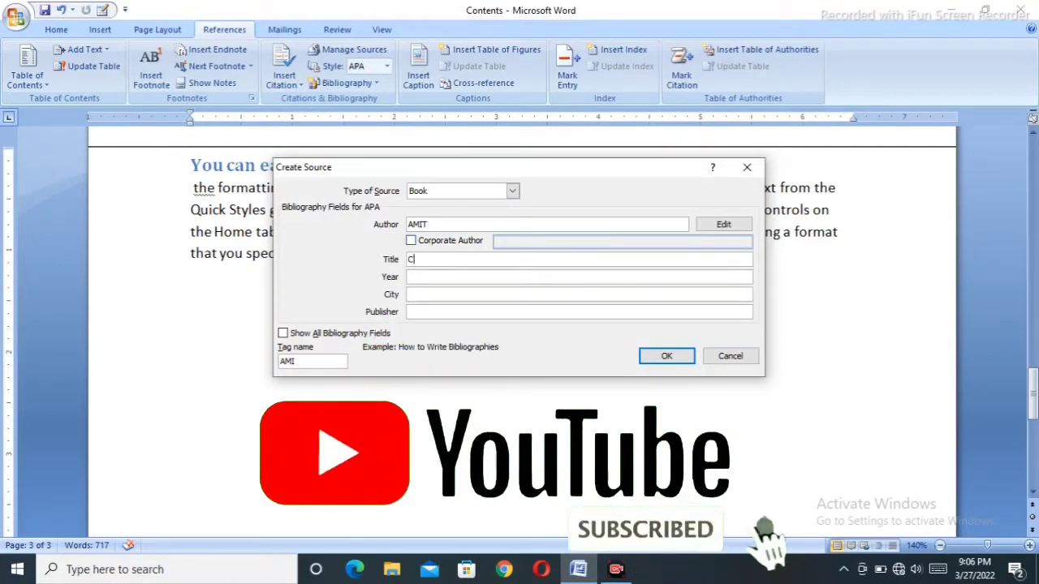
pyautogui.write('COPA')
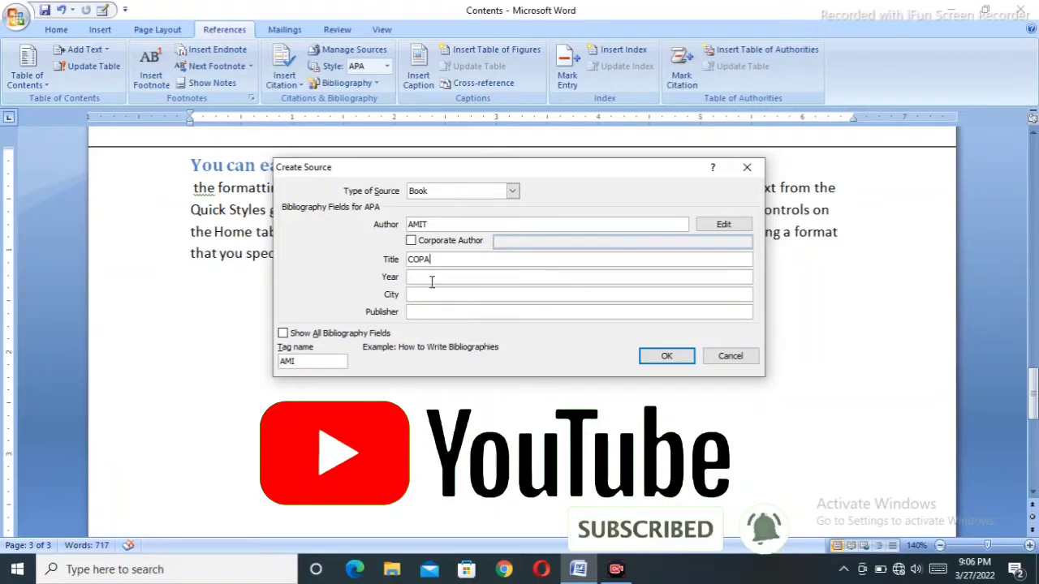
pyautogui.click(432, 276)
pyautogui.write('20')
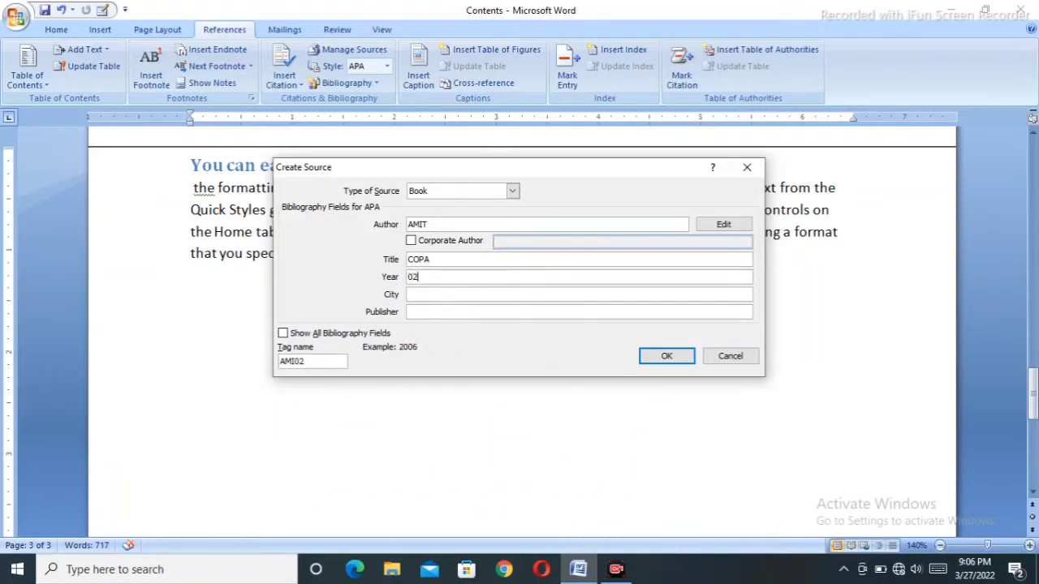
pyautogui.press('BackSpace')
pyautogui.press('BackSpace')
pyautogui.write('2002')
# Set the source's city to SURAJPUR and its publisher to JP, and insert the citation
pyautogui.click(410, 295)
pyautogui.write('SURAJPUR')
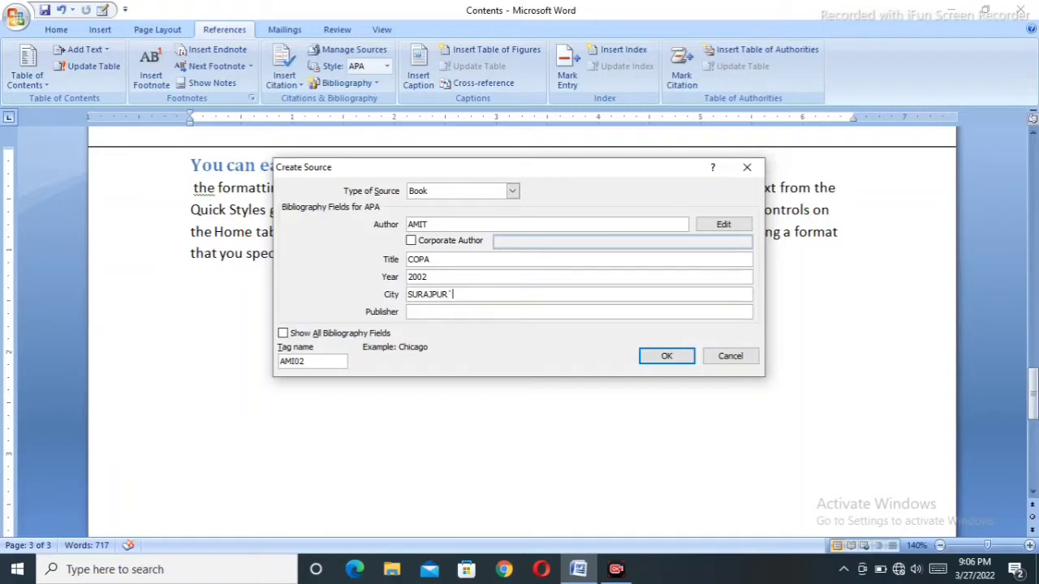
pyautogui.press('Tab')
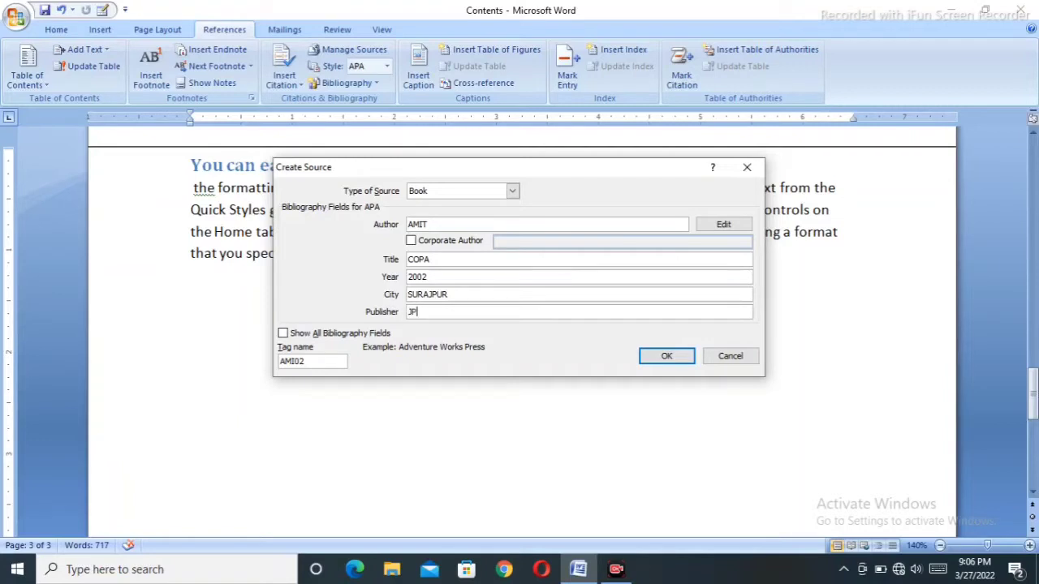
pyautogui.click(685, 355)
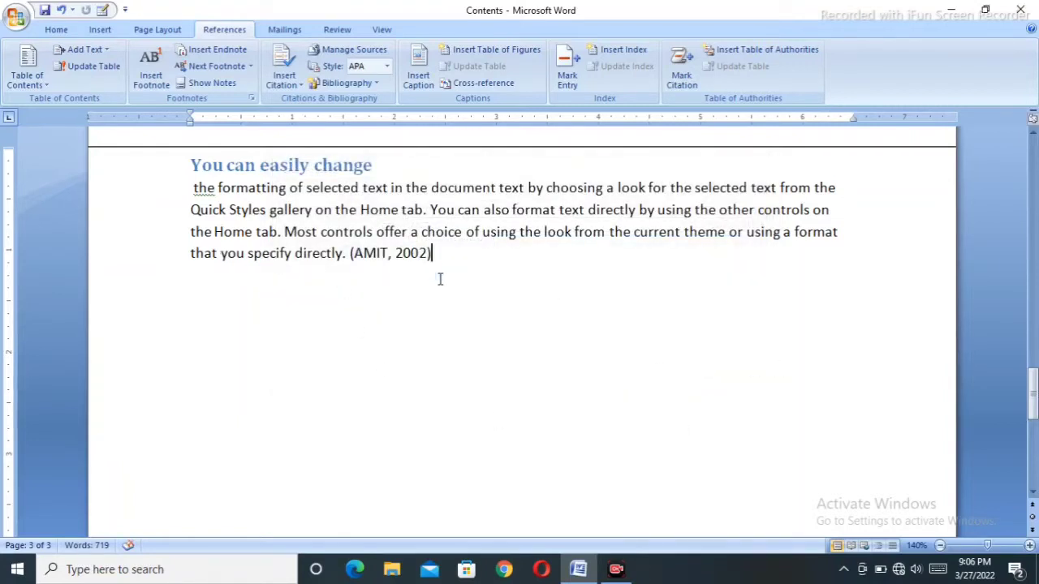
# Delete the 2002 citation from the end of the document's last paragraph
pyautogui.press('BackSpace')
pyautogui.press('BackSpace')
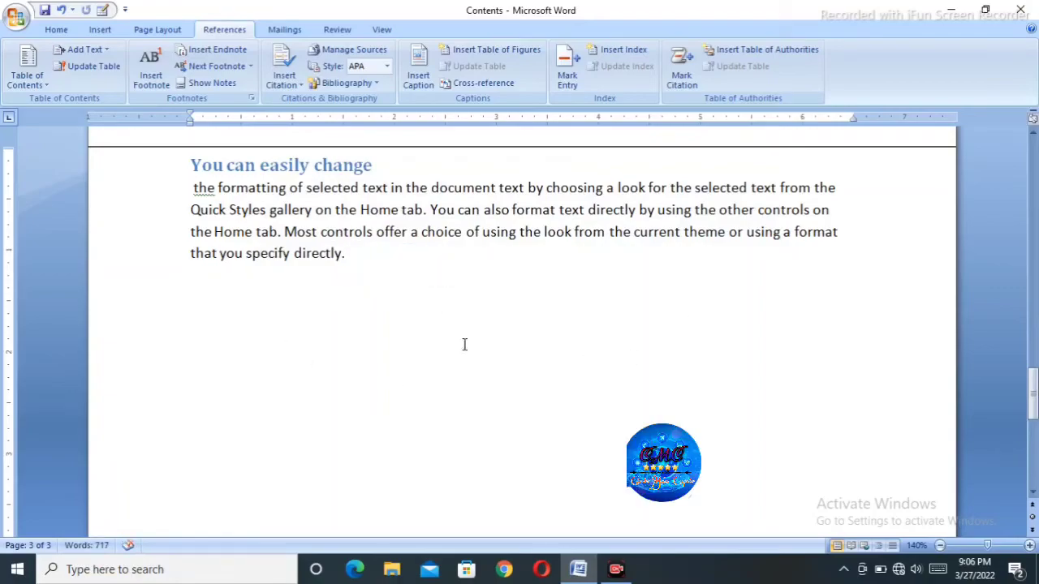
# Insert a citation of the last-listed saved COPA (2022) source at the end of the Computer paragraph
pyautogui.scroll(15, 464, 345)
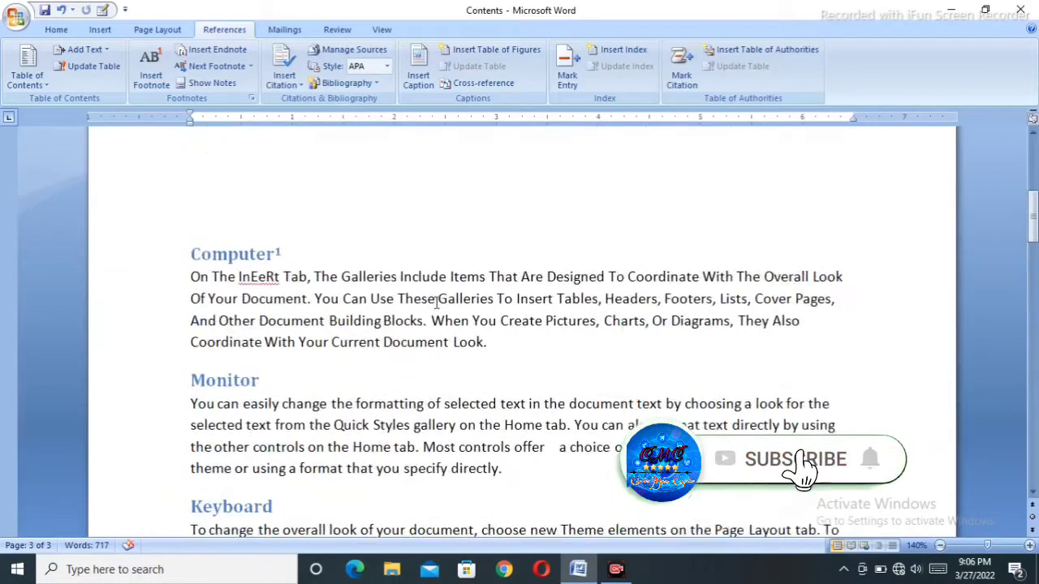
pyautogui.scroll(3, 436, 301)
pyautogui.scroll(-2, 394, 355)
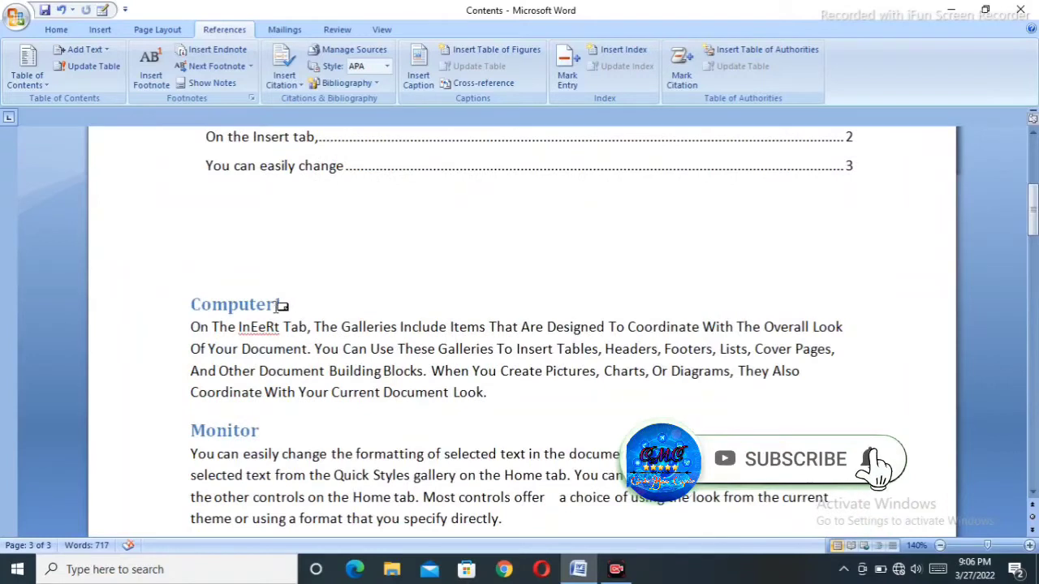
pyautogui.click(282, 305)
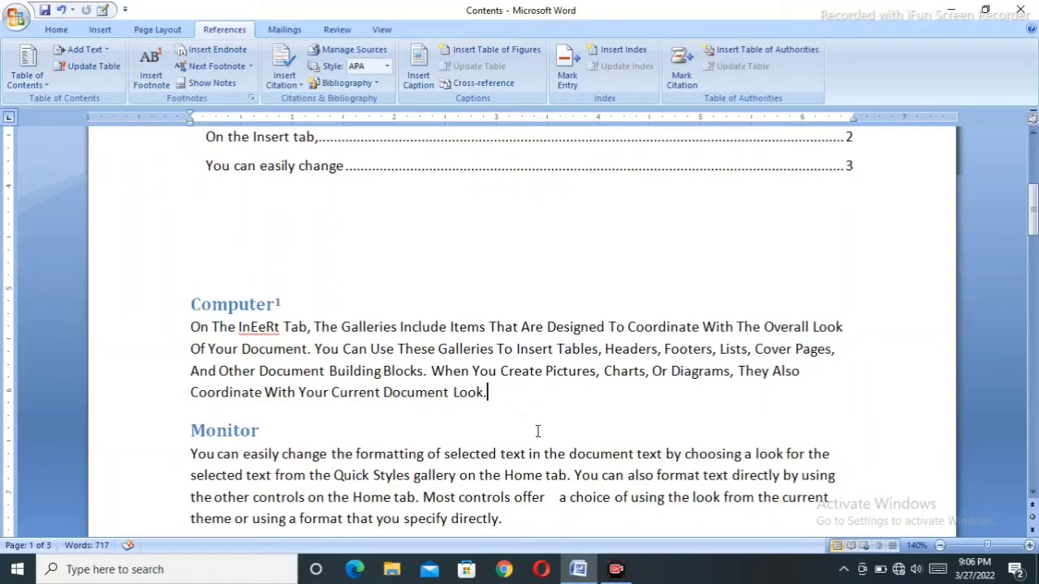
pyautogui.click(490, 393)
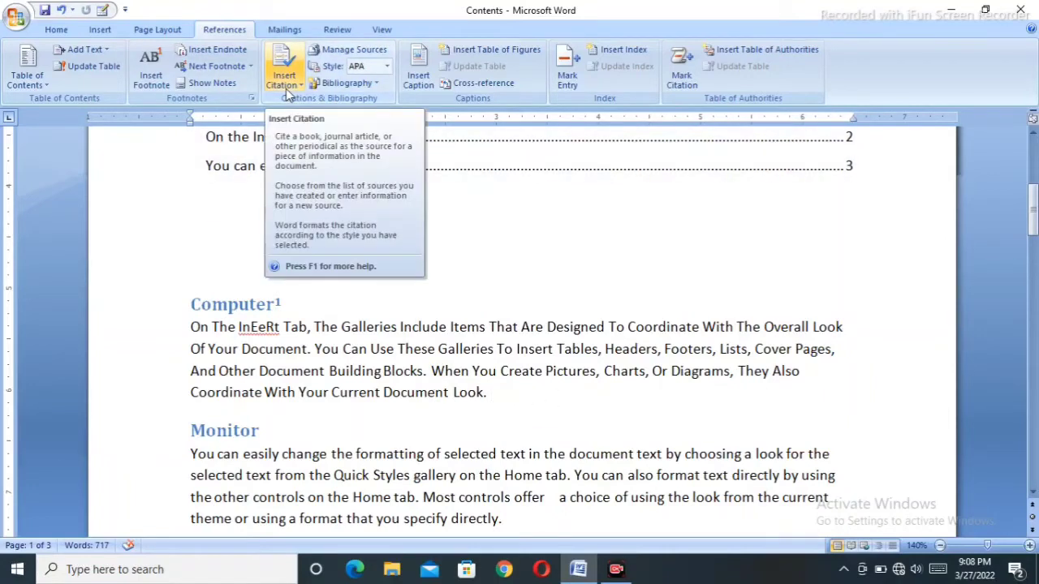
pyautogui.click(298, 85)
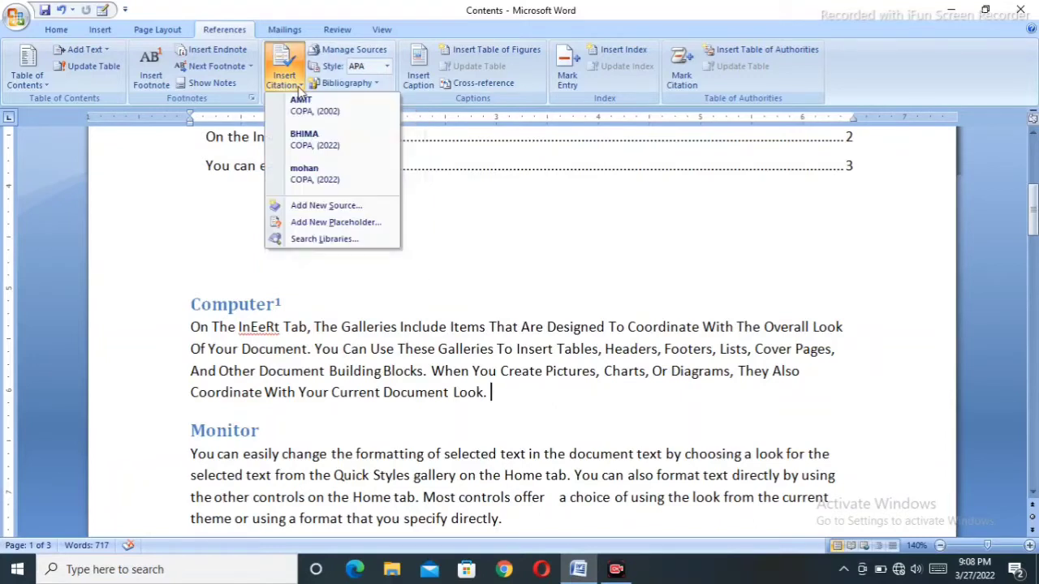
pyautogui.click(322, 180)
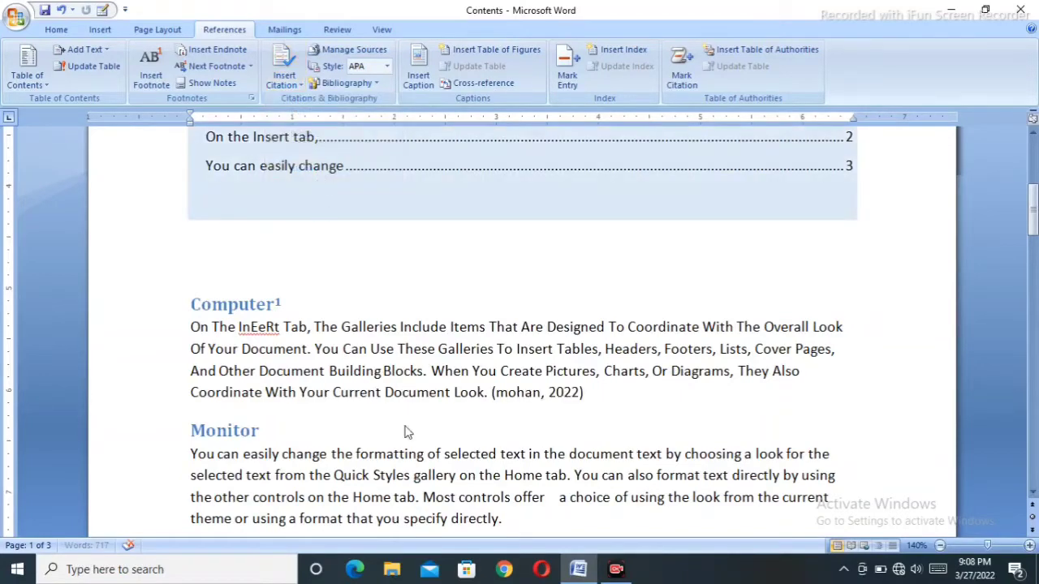
# Insert a citation of the second-listed saved source, COPA (2022), at the end of the Monitor paragraph
pyautogui.scroll(-2, 487, 436)
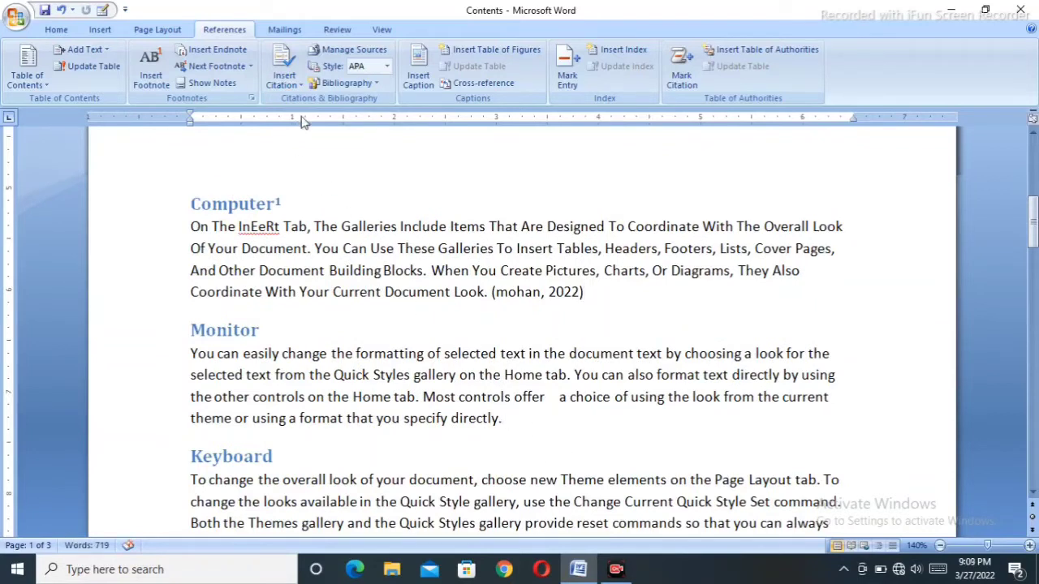
pyautogui.click(284, 74)
pyautogui.click(317, 141)
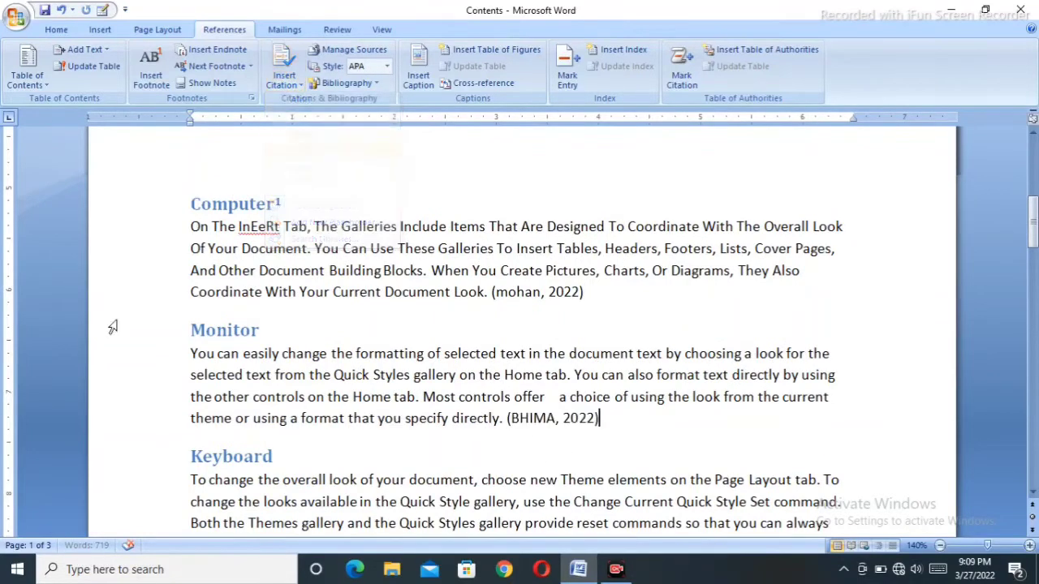
# Insert a citation of the saved COPA (2002) source at the end of the Keyboard paragraph
pyautogui.scroll(-4, 467, 339)
pyautogui.scroll(-3, 467, 339)
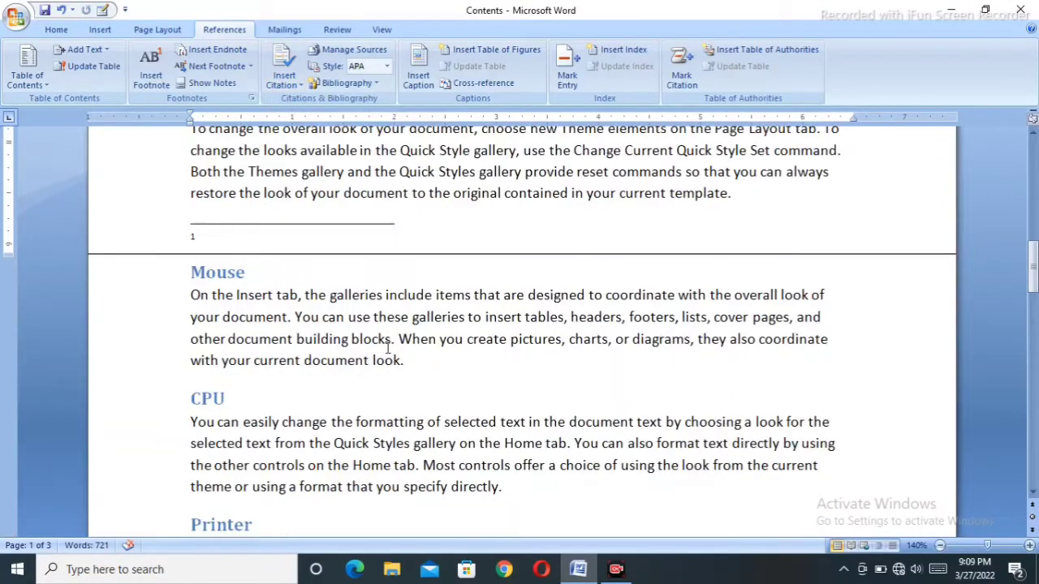
pyautogui.scroll(3, 377, 323)
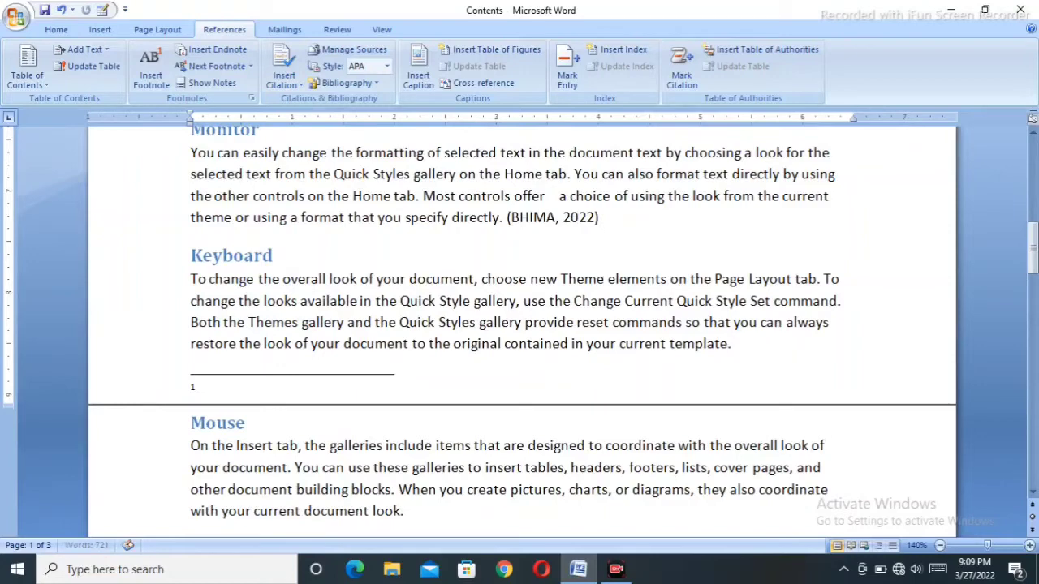
pyautogui.click(284, 73)
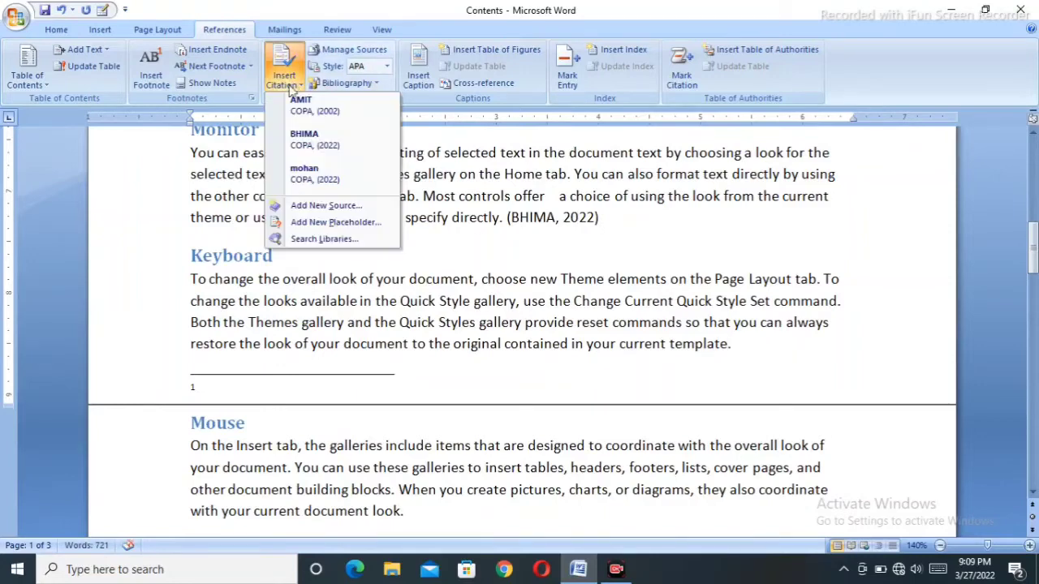
pyautogui.click(317, 114)
# Insert a citation of the last-listed saved COPA (2022) source at the end of the Mouse paragraph
pyautogui.scroll(-3, 371, 441)
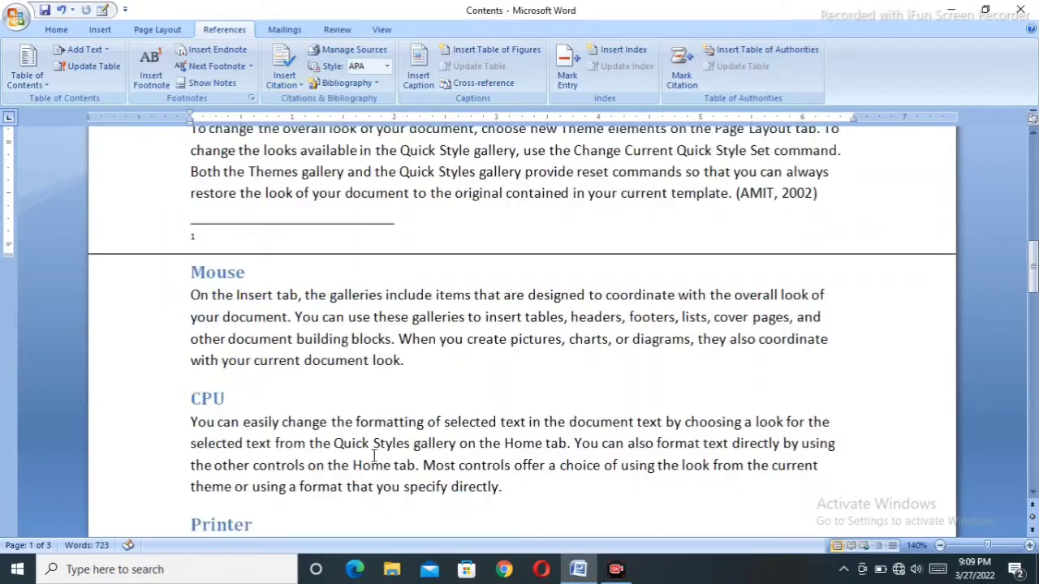
pyautogui.click(420, 361)
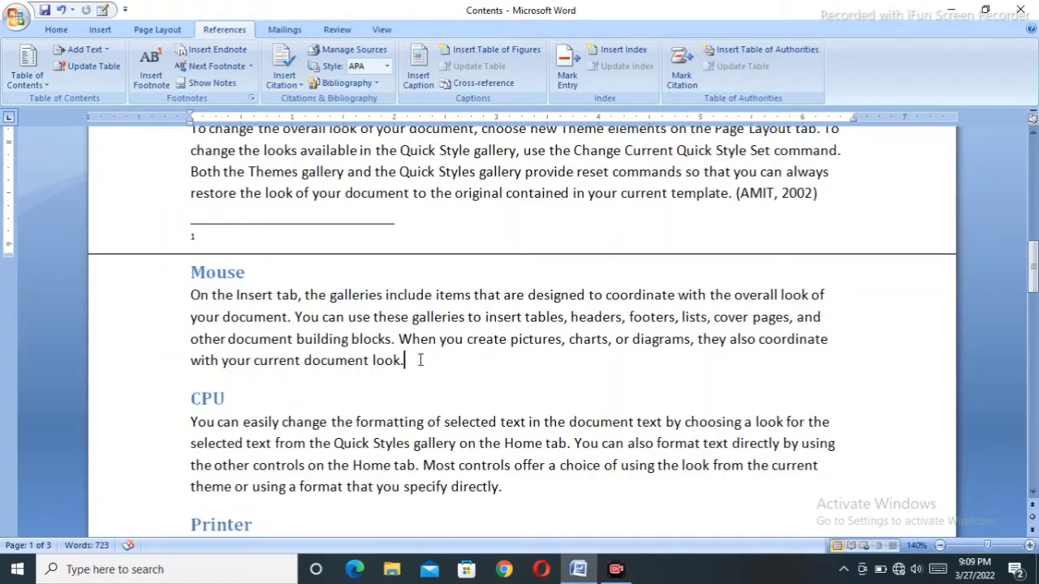
pyautogui.click(283, 81)
pyautogui.click(331, 180)
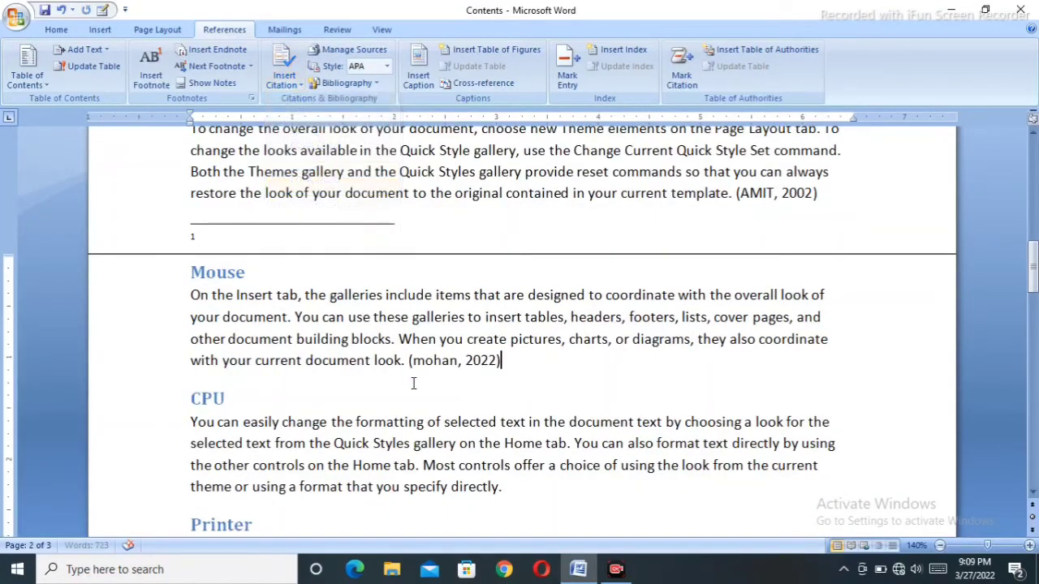
# Insert a citation of the second-listed saved source, COPA (2022), at the end of the CPU paragraph
pyautogui.scroll(-2, 414, 387)
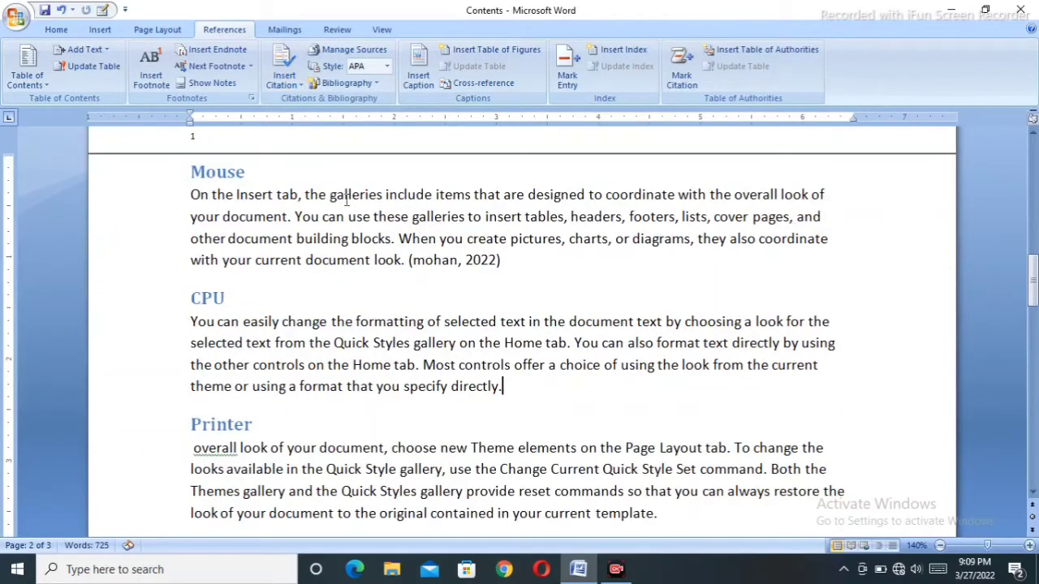
pyautogui.click(299, 84)
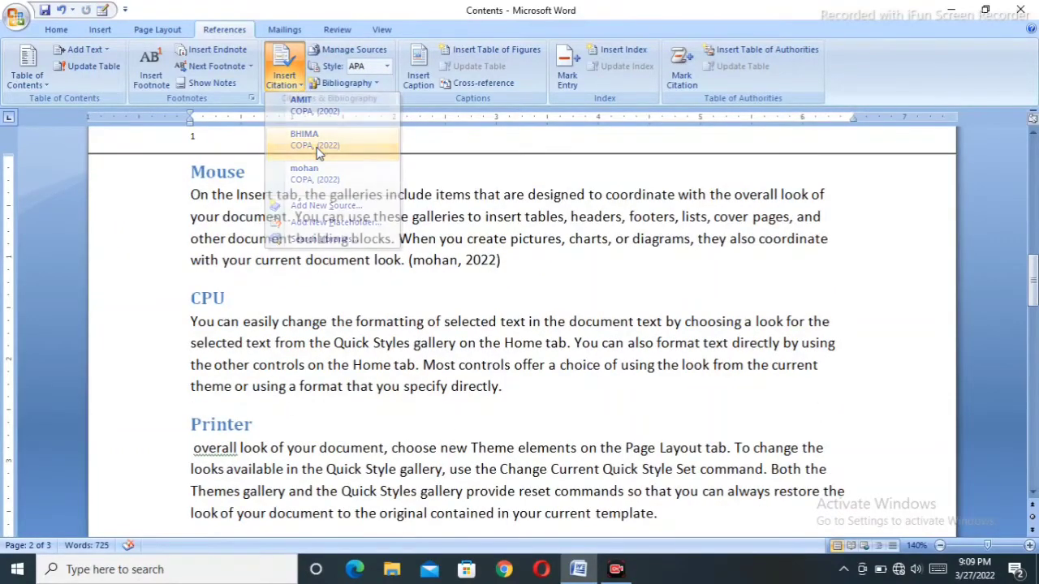
pyautogui.click(318, 145)
# Insert a citation of the saved COPA (2002) source at the end of the Printer paragraph
pyautogui.scroll(-2, 406, 417)
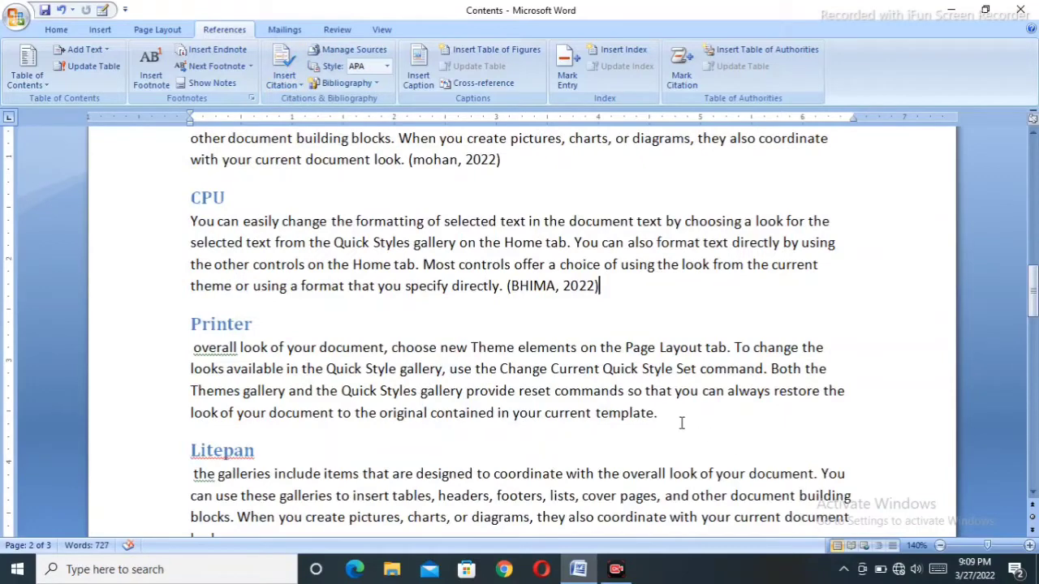
pyautogui.click(284, 74)
pyautogui.click(313, 106)
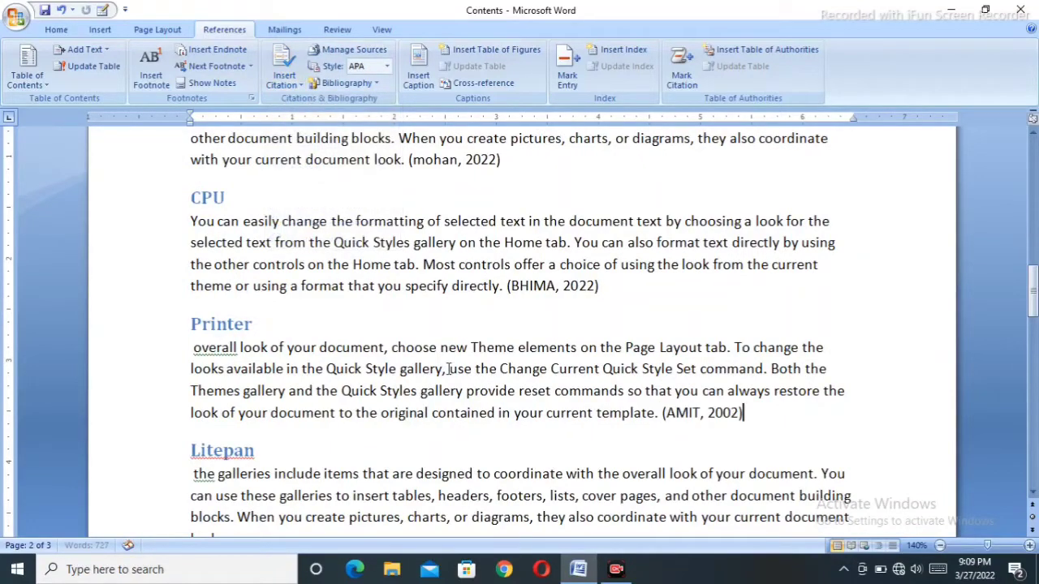
# Review the inserted citations and the document's saved sources in the Source Manager, and close it without changes
pyautogui.scroll(-1, 434, 446)
pyautogui.scroll(-2, 434, 445)
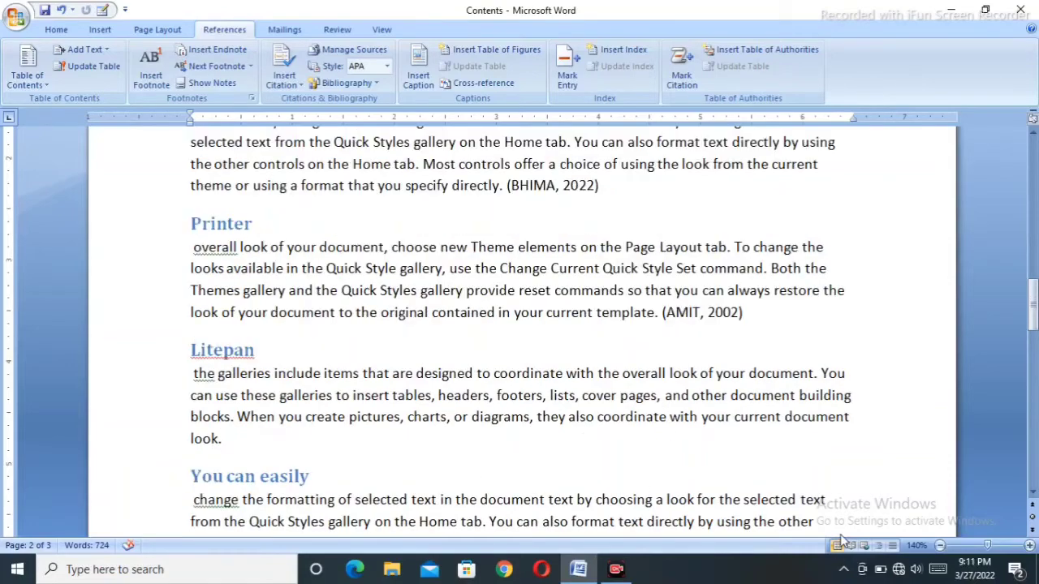
pyautogui.scroll(3, 529, 404)
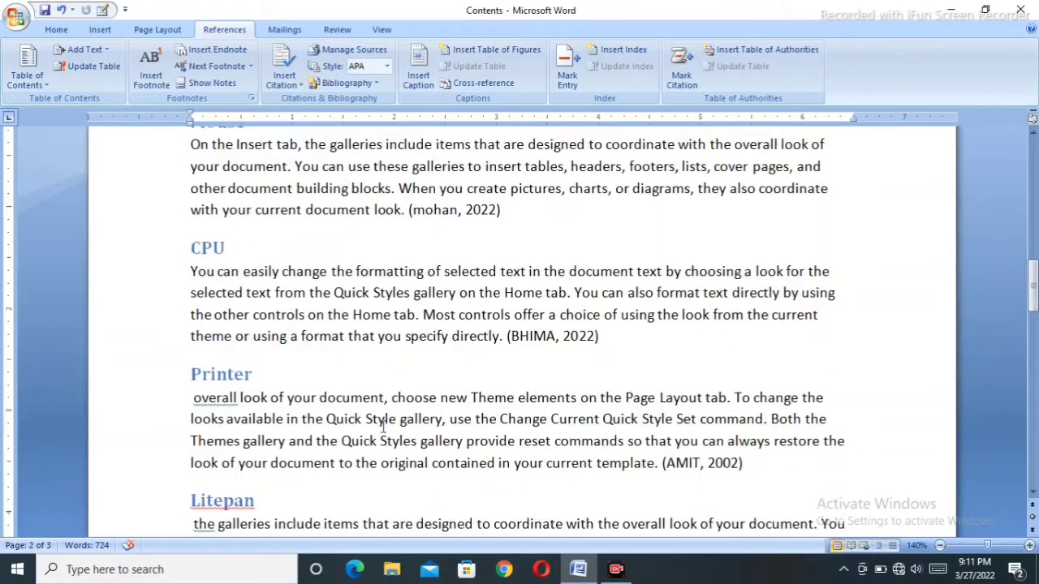
pyautogui.scroll(-3, 417, 384)
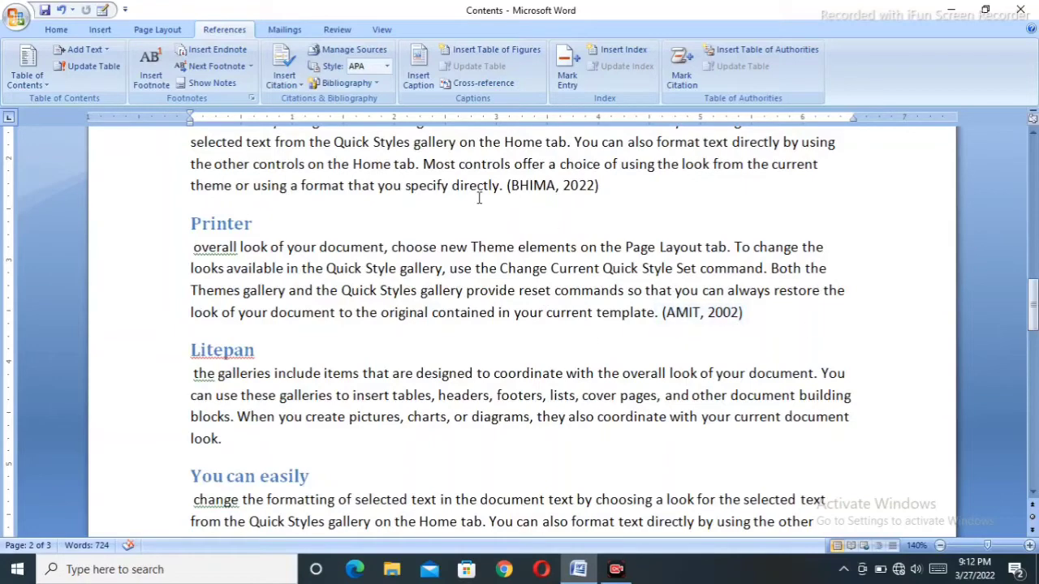
pyautogui.click(336, 49)
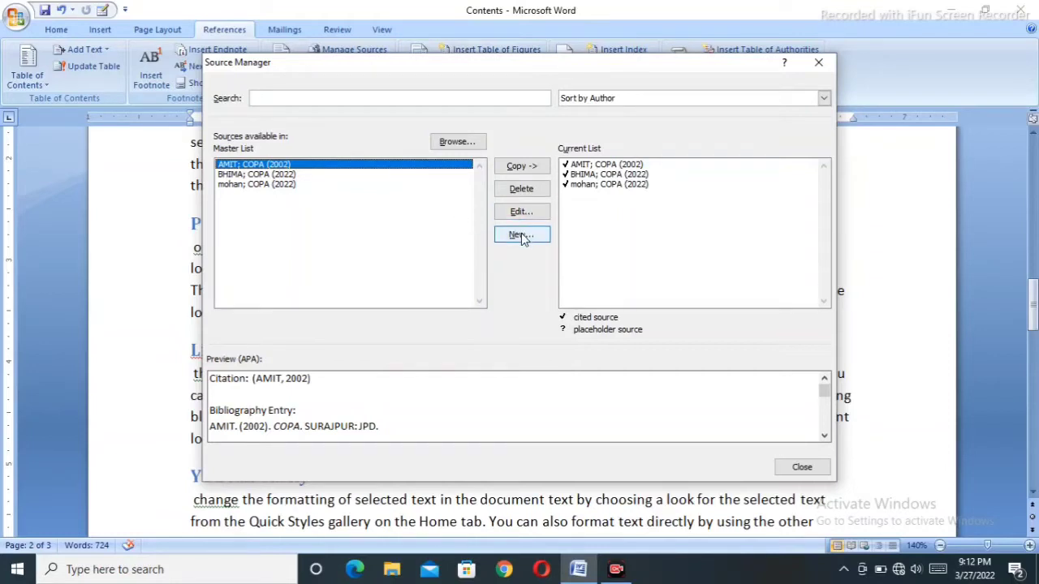
pyautogui.click(820, 63)
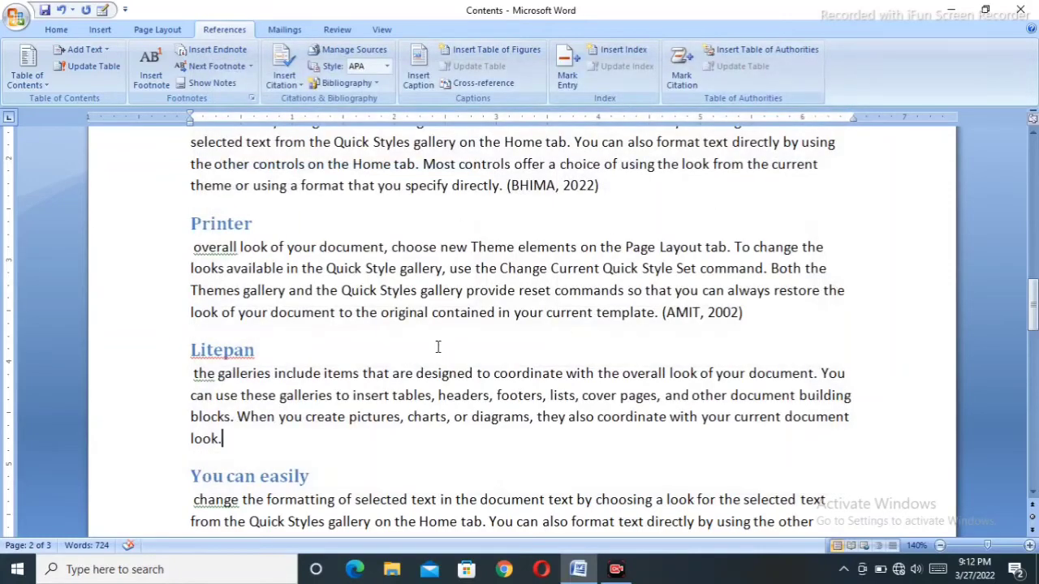
# Try the Chicago and GB7714 citation styles on the document's citations
pyautogui.scroll(1, 437, 346)
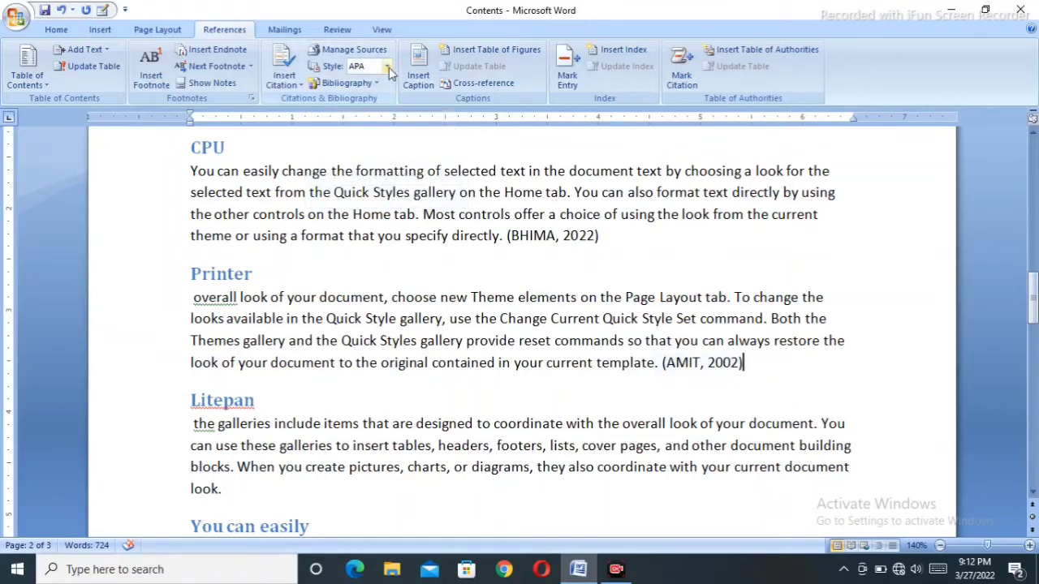
pyautogui.click(388, 68)
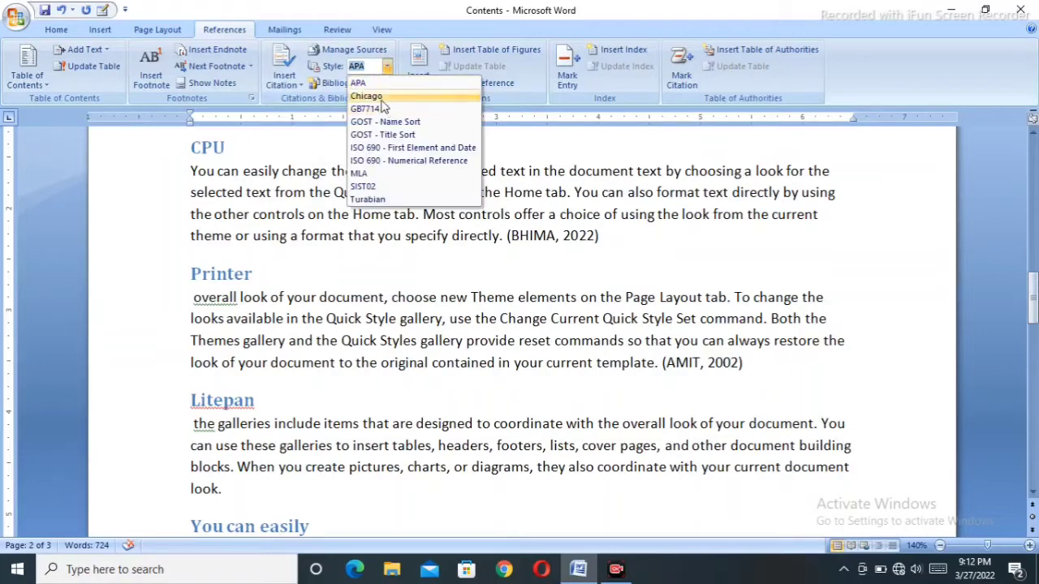
pyautogui.click(380, 97)
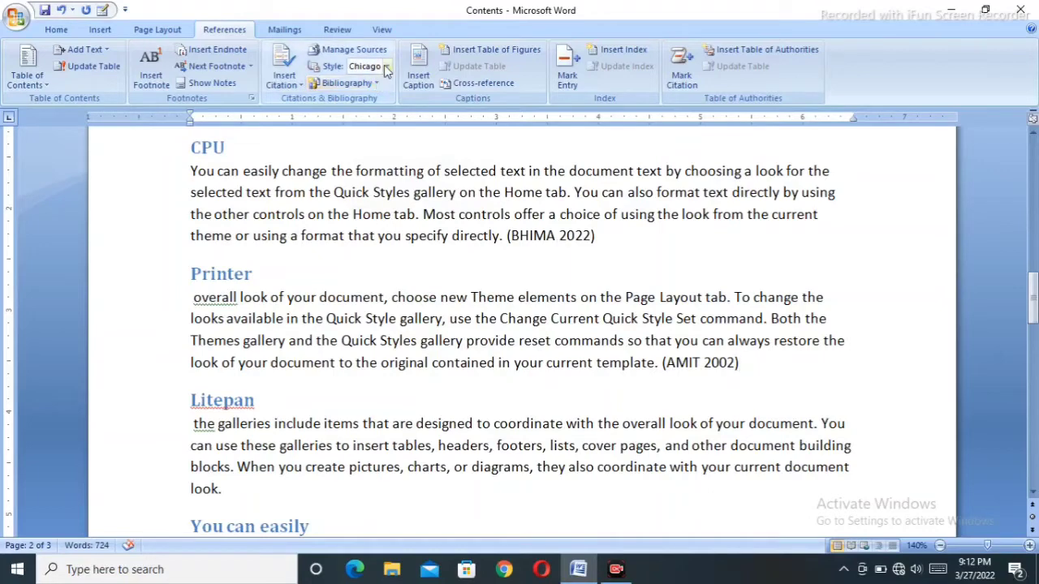
pyautogui.click(388, 67)
pyautogui.click(380, 109)
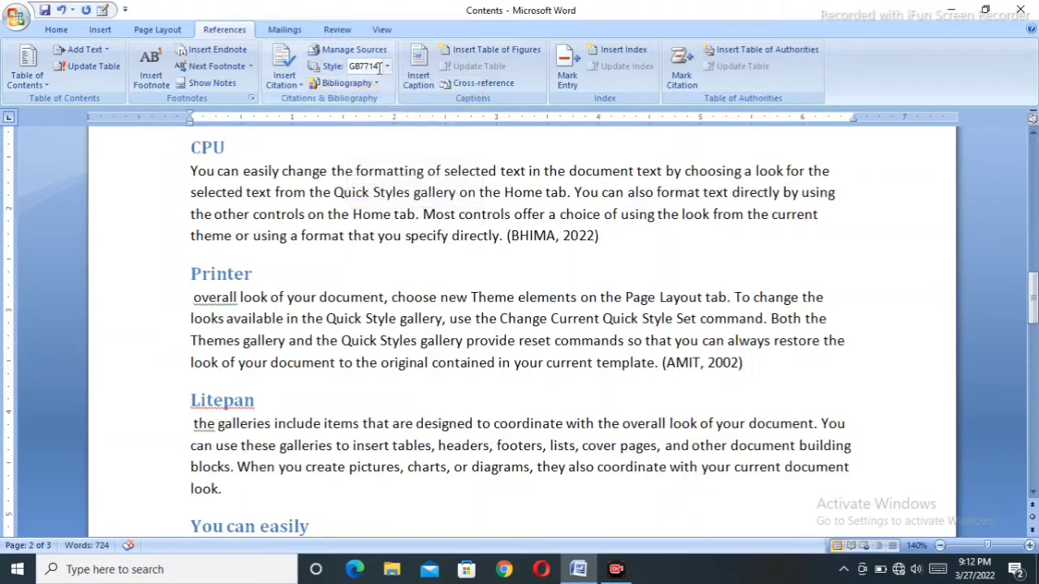
# Try the GOST - Name Sort and ISO 690 - First Element and Date citation styles on the document
pyautogui.click(388, 69)
pyautogui.click(388, 123)
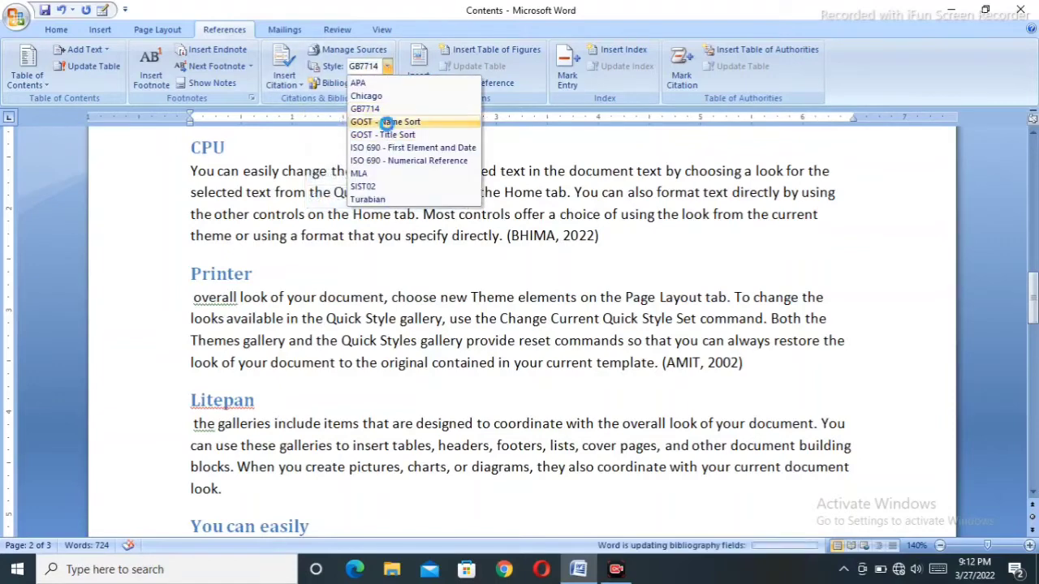
pyautogui.click(387, 68)
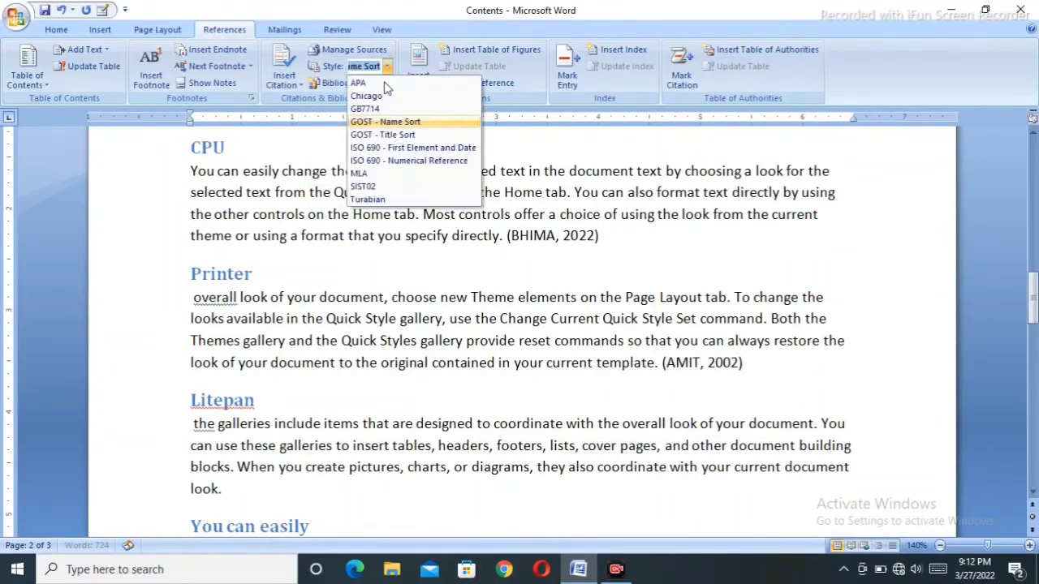
pyautogui.click(393, 149)
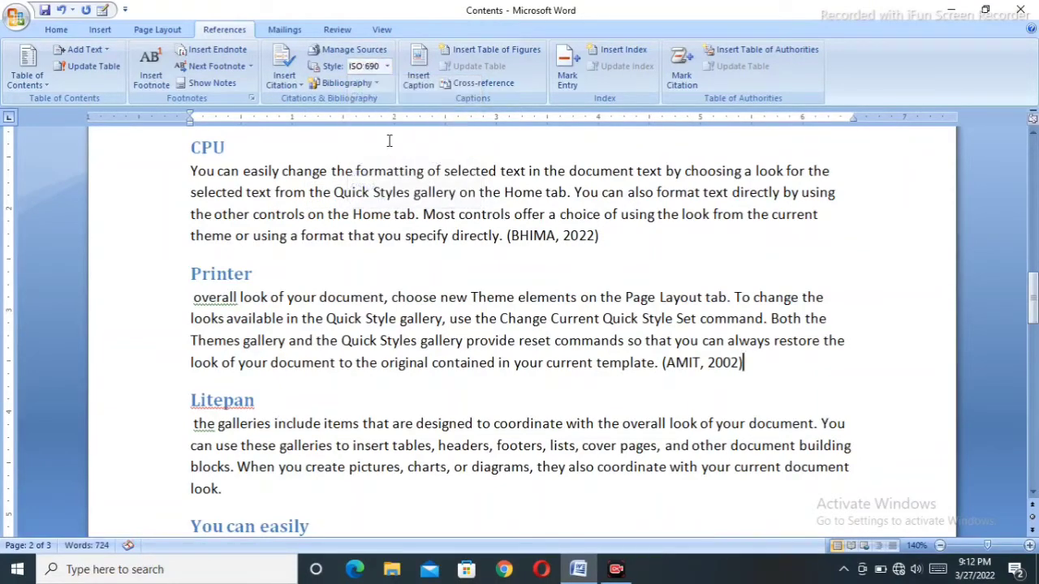
# Try the MLA citation style on the document's citations and return the style to APA
pyautogui.click(390, 65)
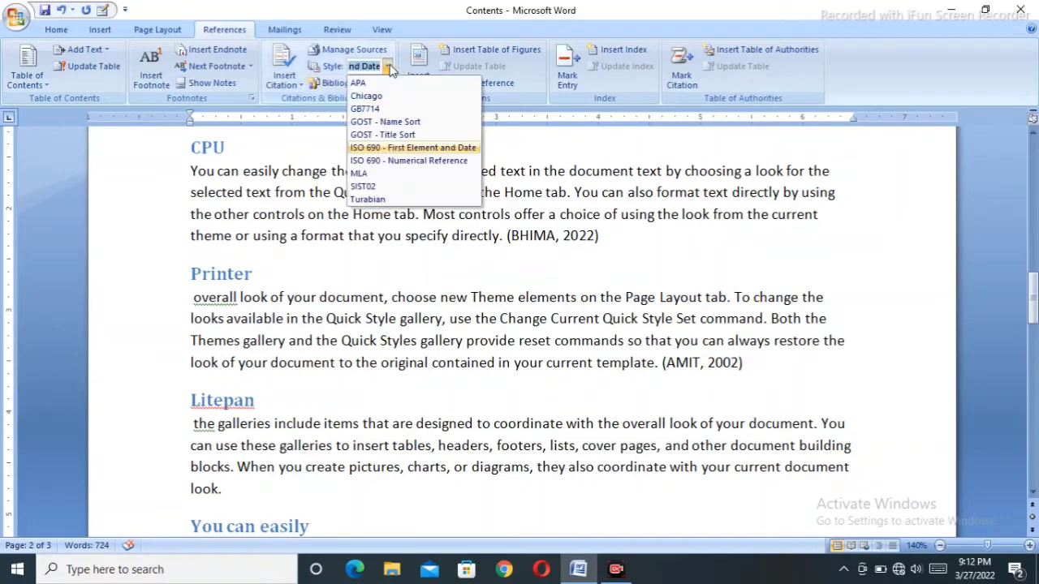
pyautogui.click(392, 174)
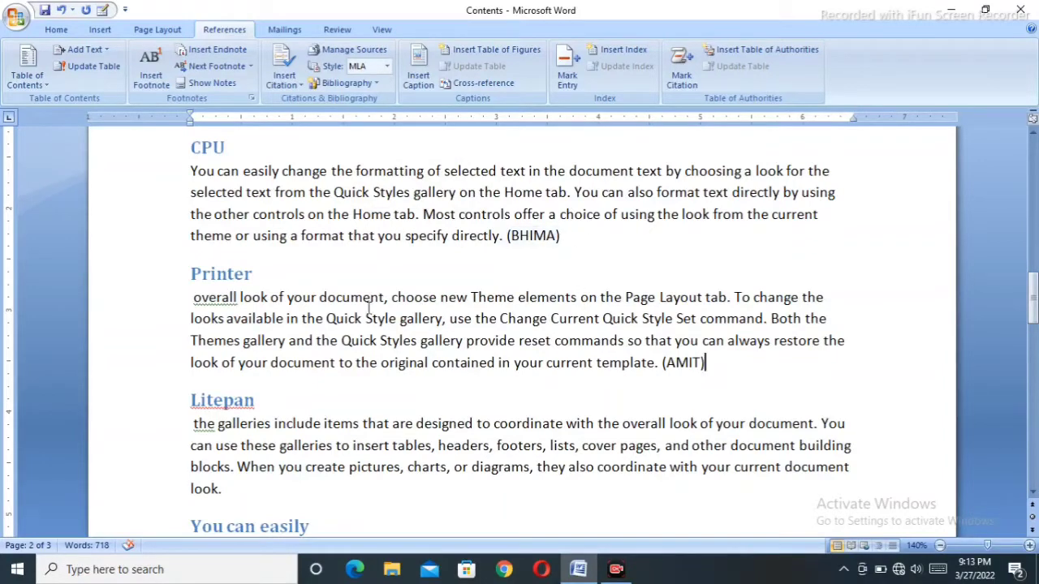
pyautogui.click(388, 69)
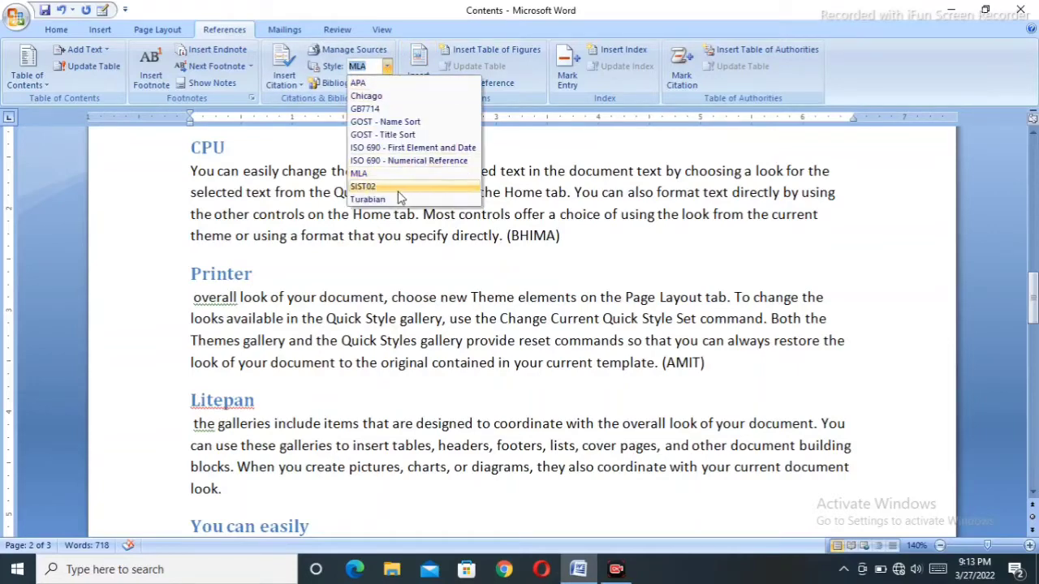
pyautogui.click(358, 82)
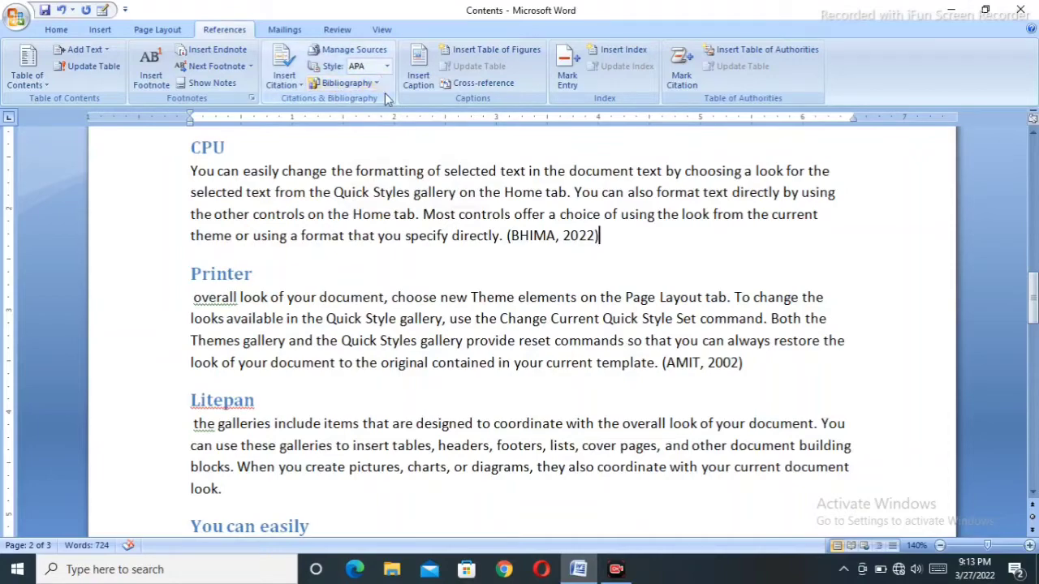
# Add an empty paragraph after the document's last paragraph, under the heading "You can easily change"
pyautogui.scroll(-3, 529, 360)
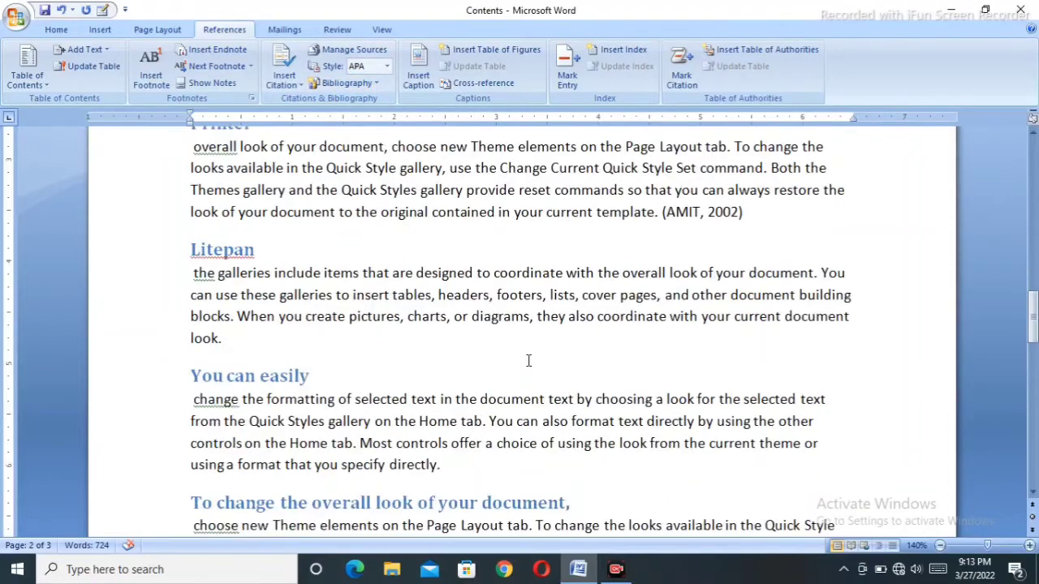
pyautogui.scroll(-10, 529, 360)
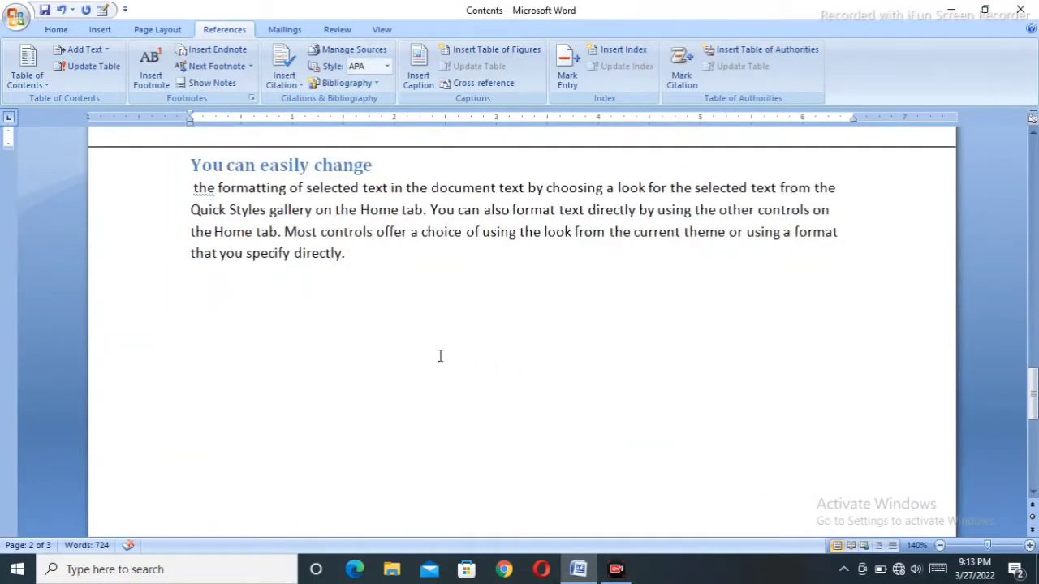
pyautogui.click(410, 275)
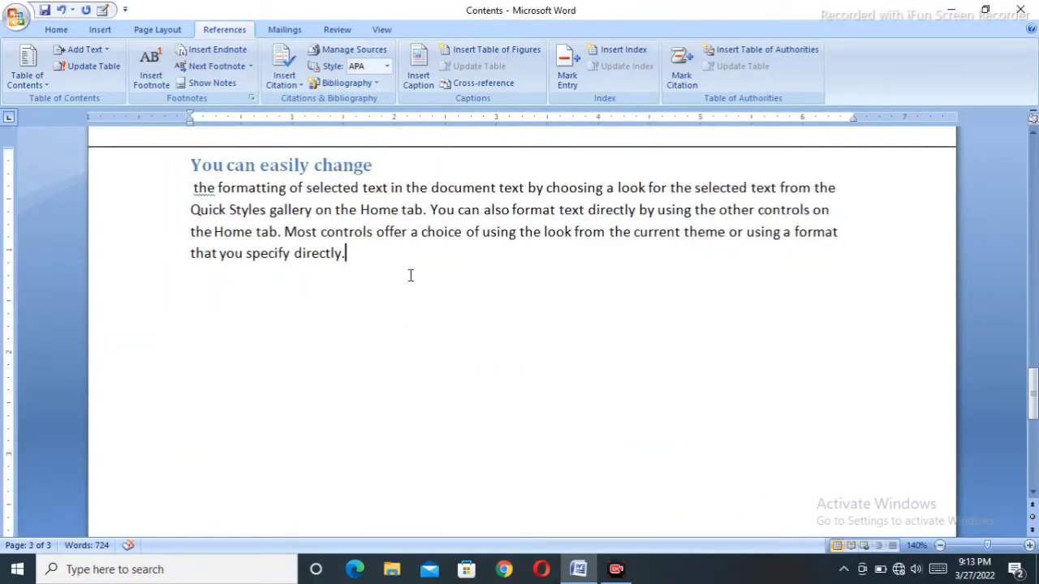
pyautogui.press('Return')
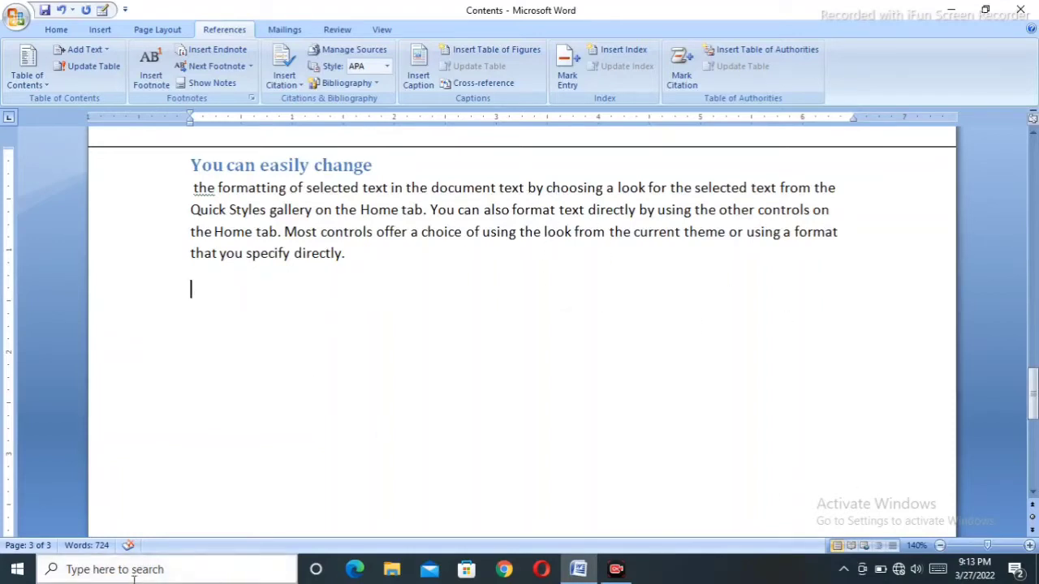
# Insert the built-in Bibliography of all cited sources in the empty paragraph at the document's end
pyautogui.click(374, 84)
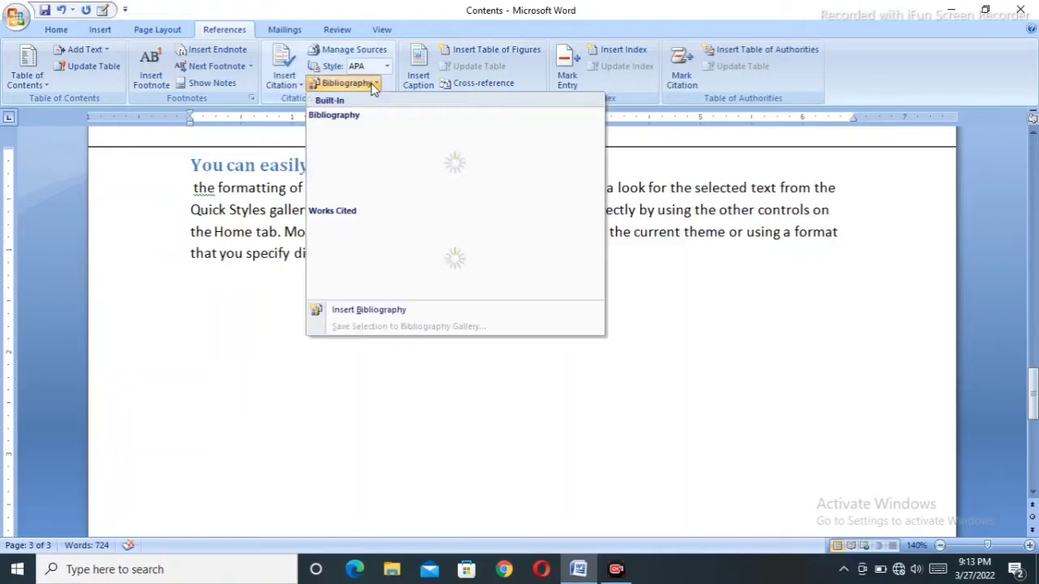
pyautogui.click(843, 534)
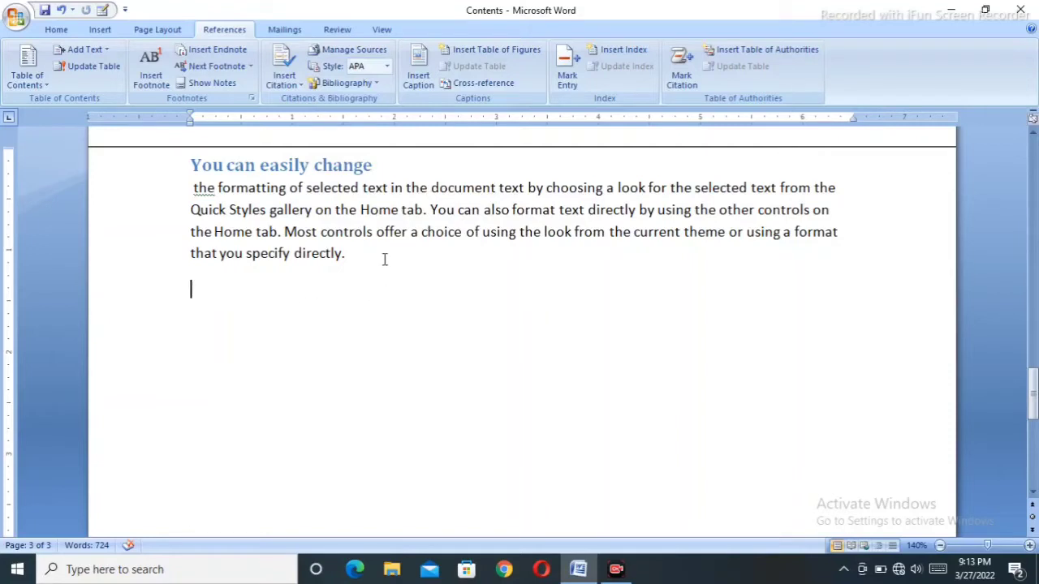
pyautogui.click(367, 88)
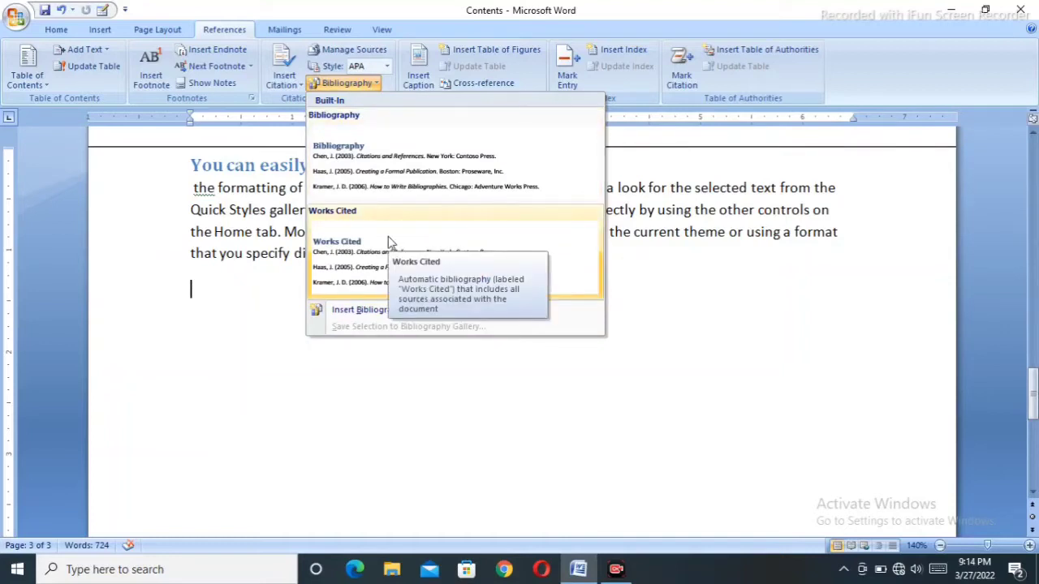
pyautogui.click(424, 167)
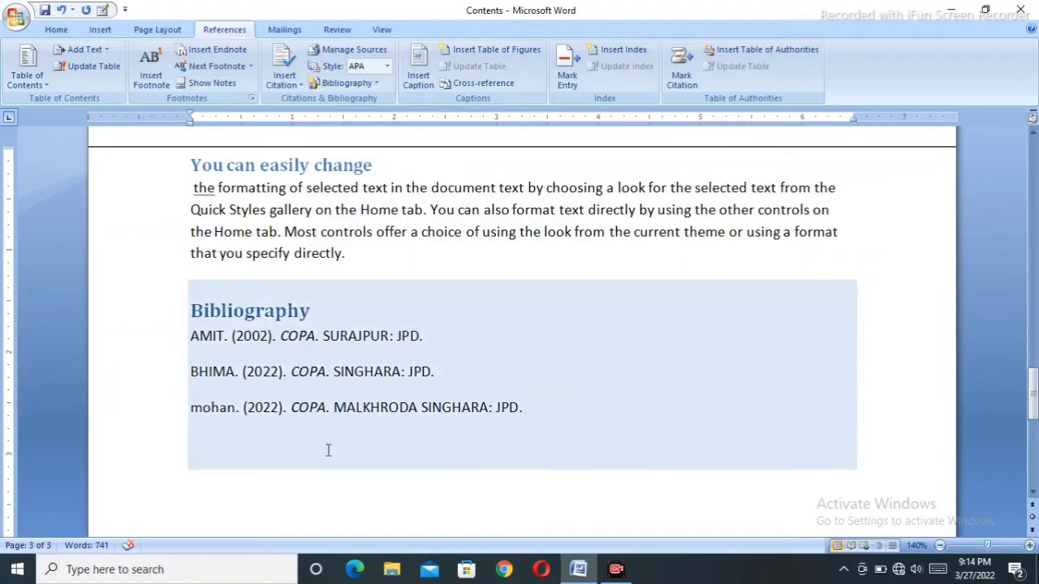
pyautogui.scroll(-2, 508, 484)
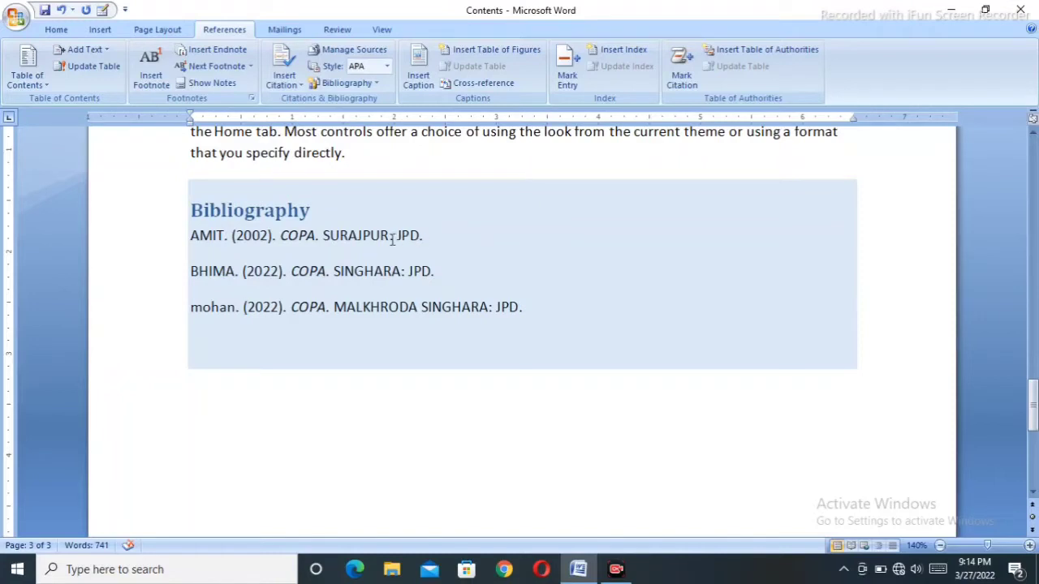
# Examine the entries listed in the bibliography at the end of the document
pyautogui.moveTo(392, 239); pyautogui.dragTo(420, 239)
pyautogui.click(448, 245)
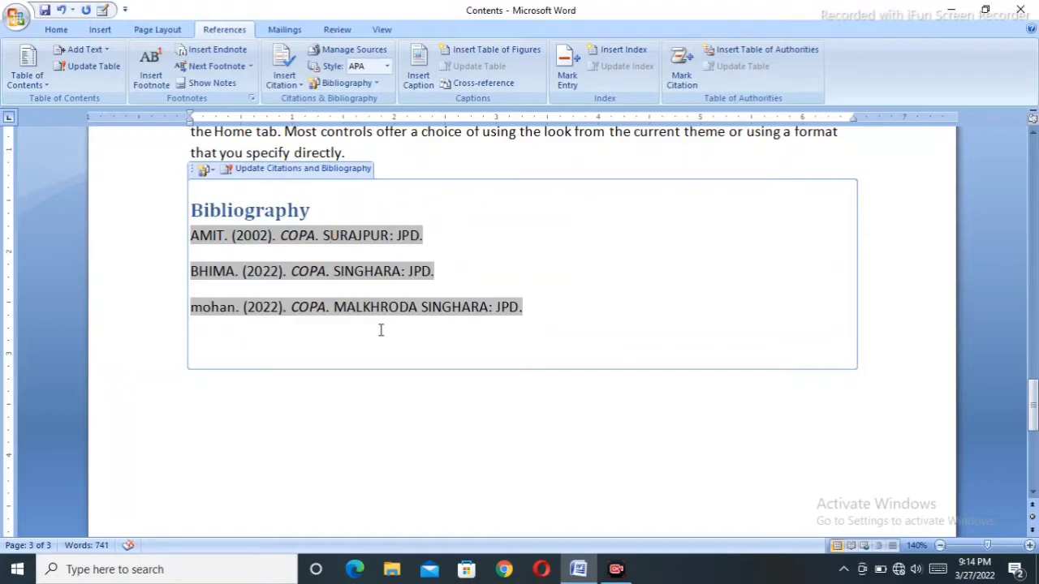
pyautogui.click(357, 305)
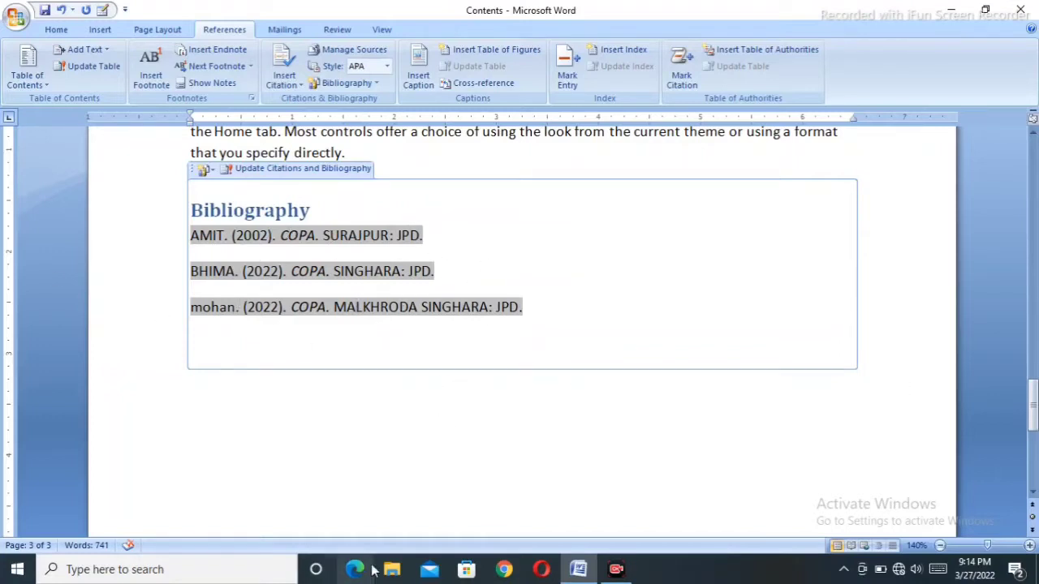
# Add two empty paragraphs after the paragraph under the Computer heading
pyautogui.scroll(3, 502, 423)
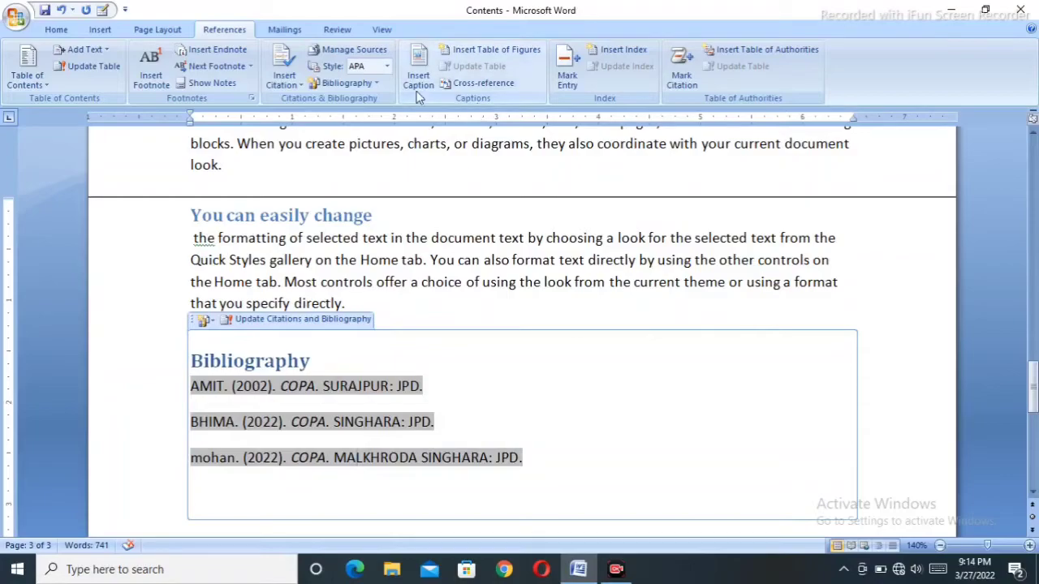
pyautogui.scroll(3, 630, 200)
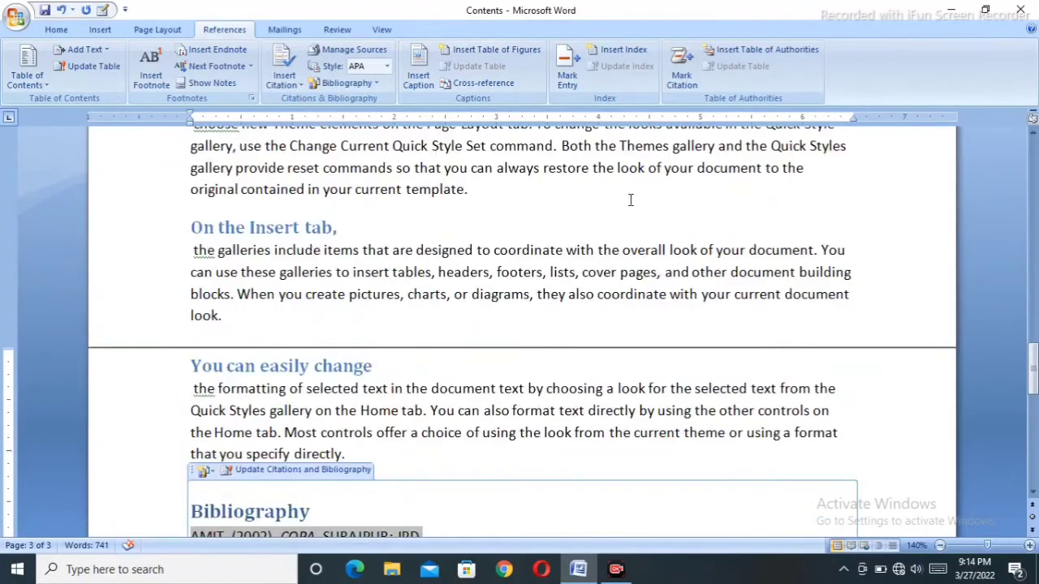
pyautogui.scroll(12, 456, 225)
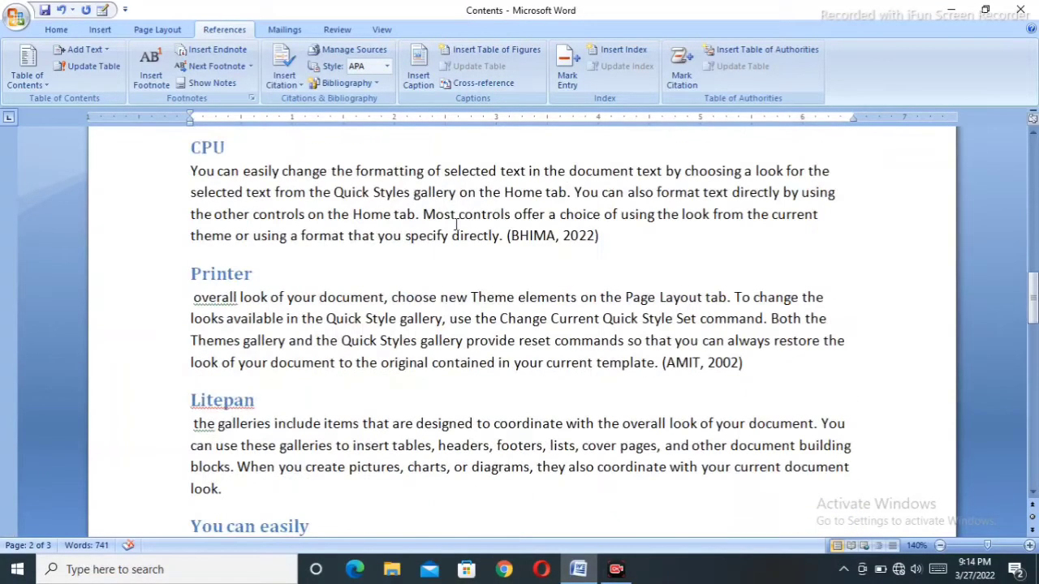
pyautogui.scroll(9, 457, 225)
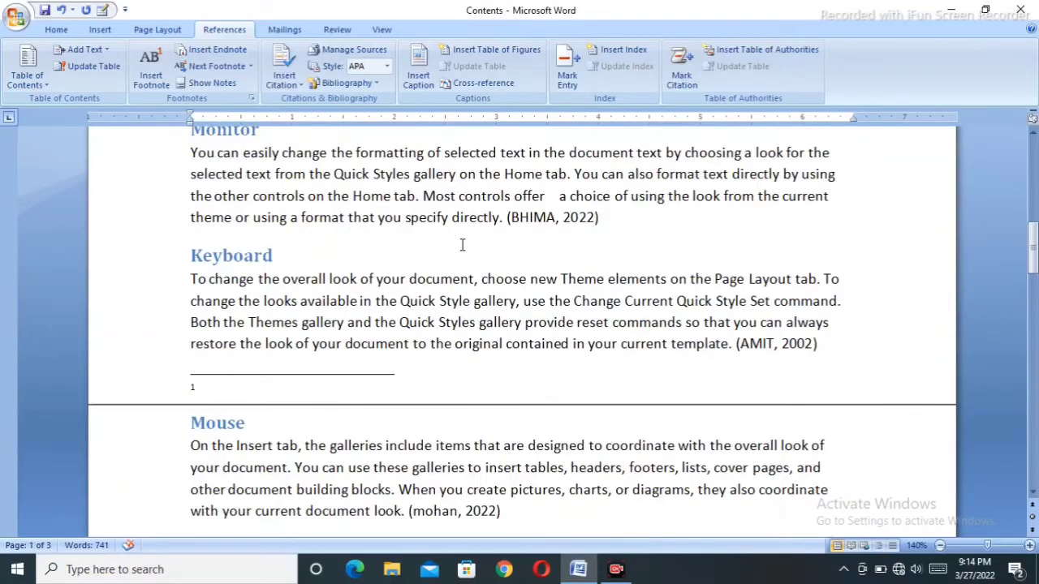
pyautogui.scroll(4, 463, 246)
pyautogui.scroll(-2, 468, 317)
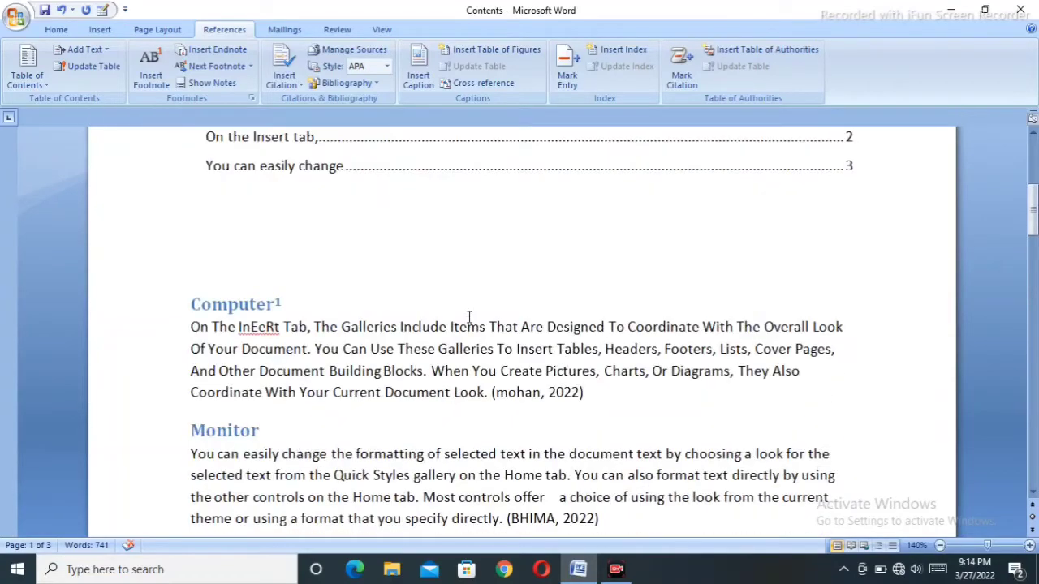
pyautogui.scroll(-3, 469, 316)
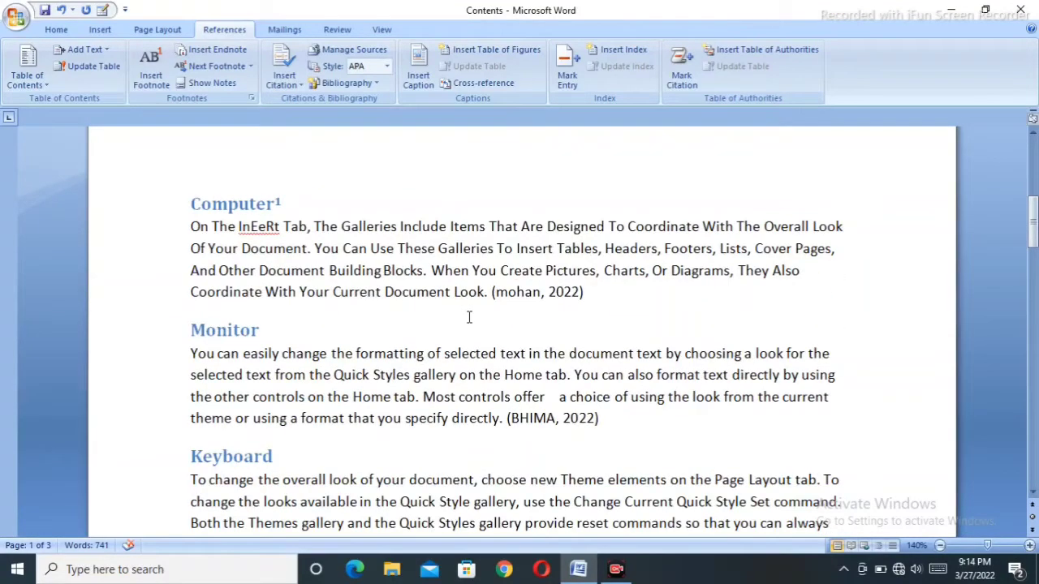
pyautogui.click(614, 295)
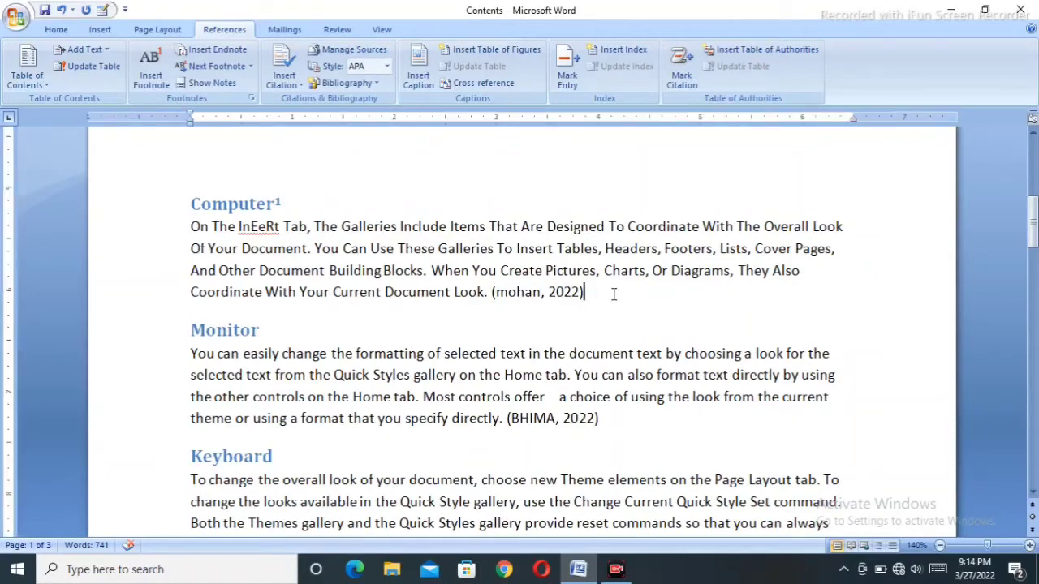
pyautogui.press('Return')
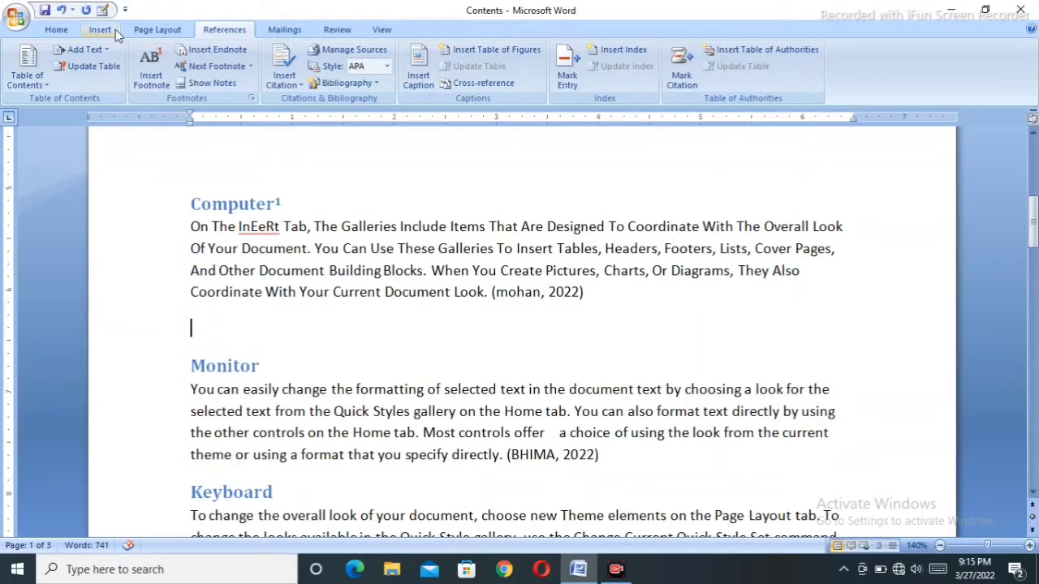
pyautogui.press('Return')
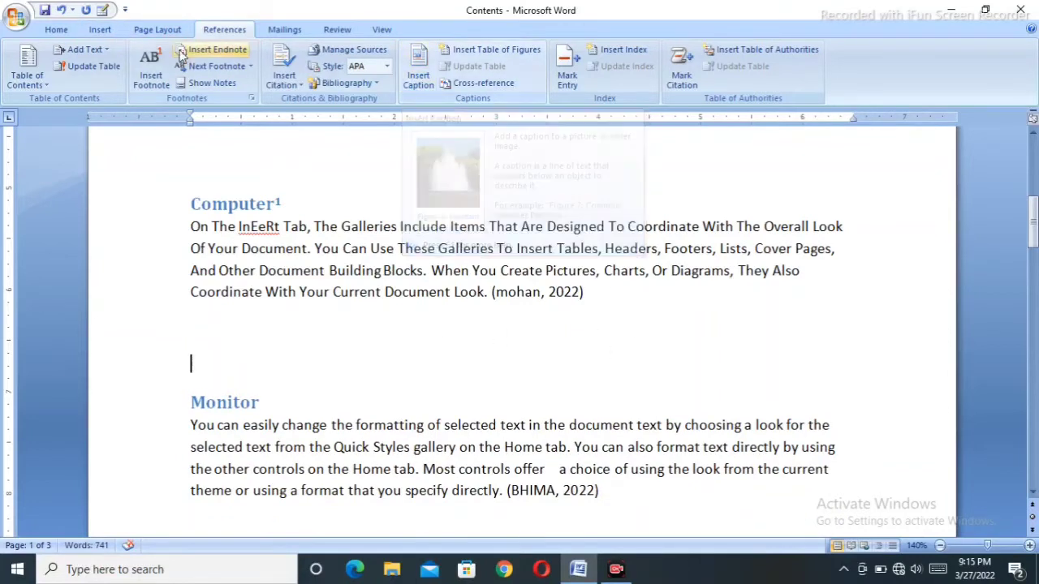
# Search the clip art for "computer" and insert the desktop computer with speakers in the second empty paragraph above the Monitor heading
pyautogui.click(419, 80)
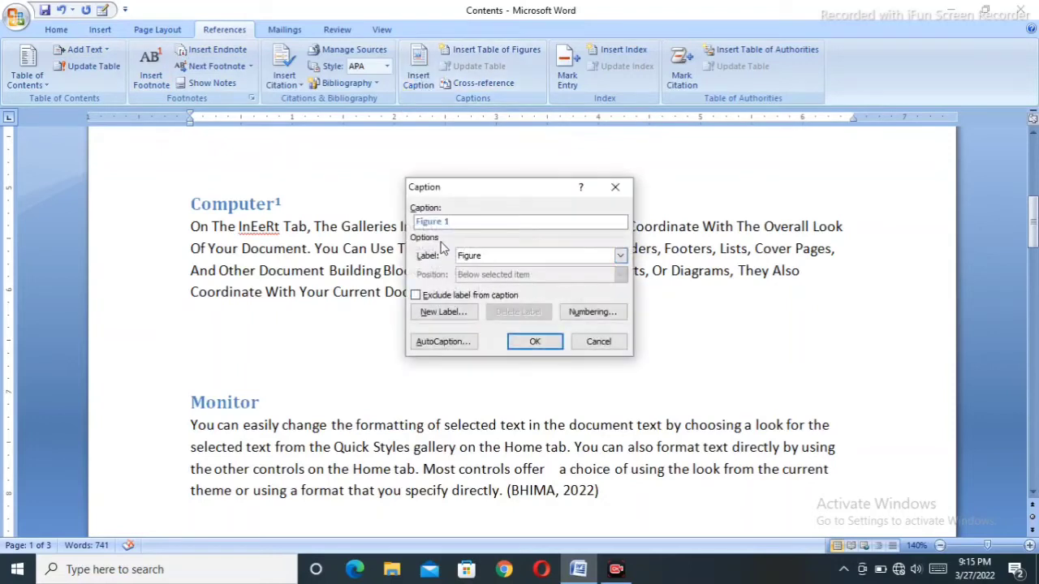
pyautogui.click(615, 188)
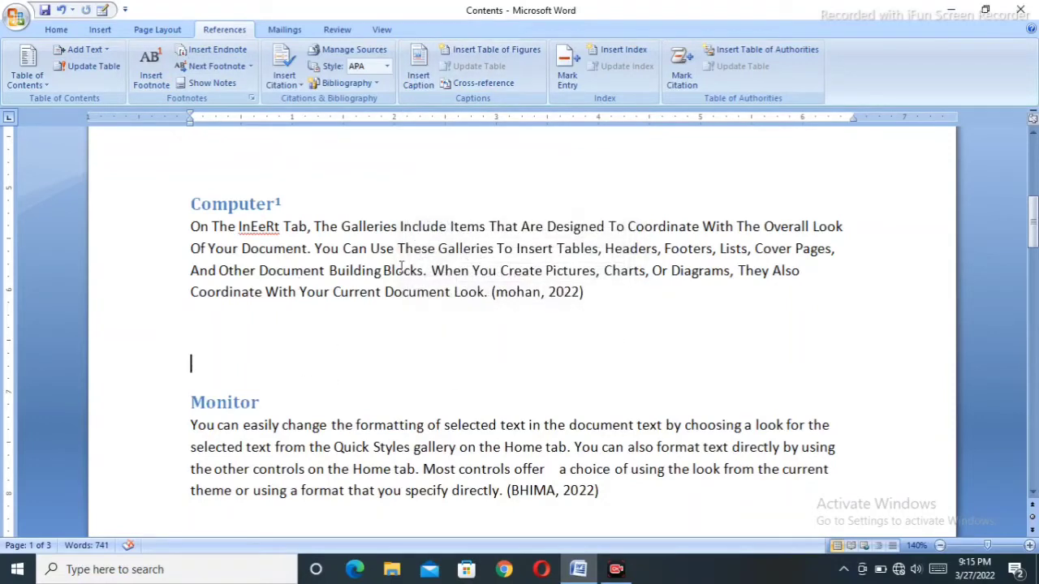
pyautogui.click(100, 31)
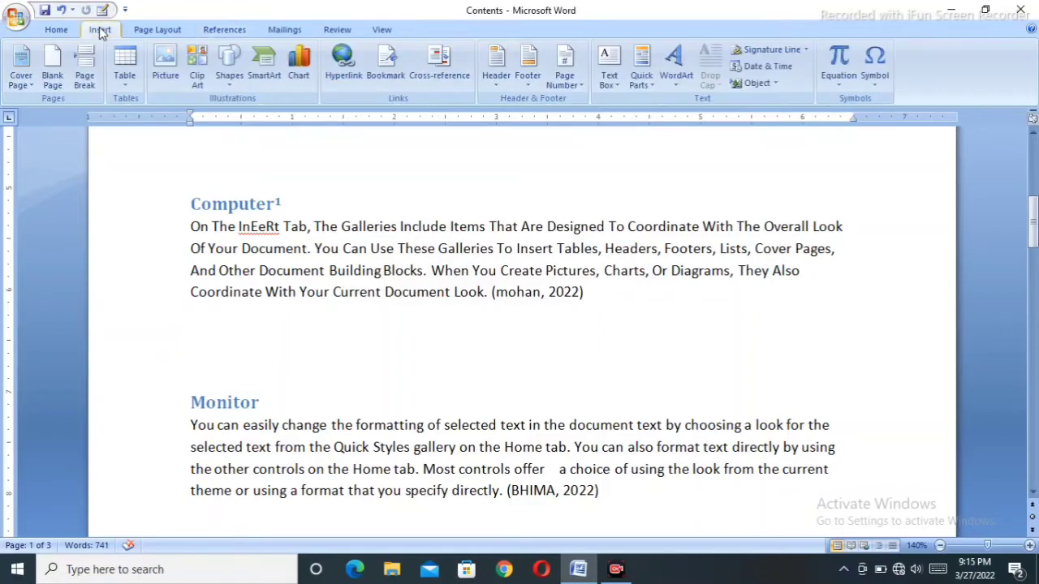
pyautogui.click(198, 70)
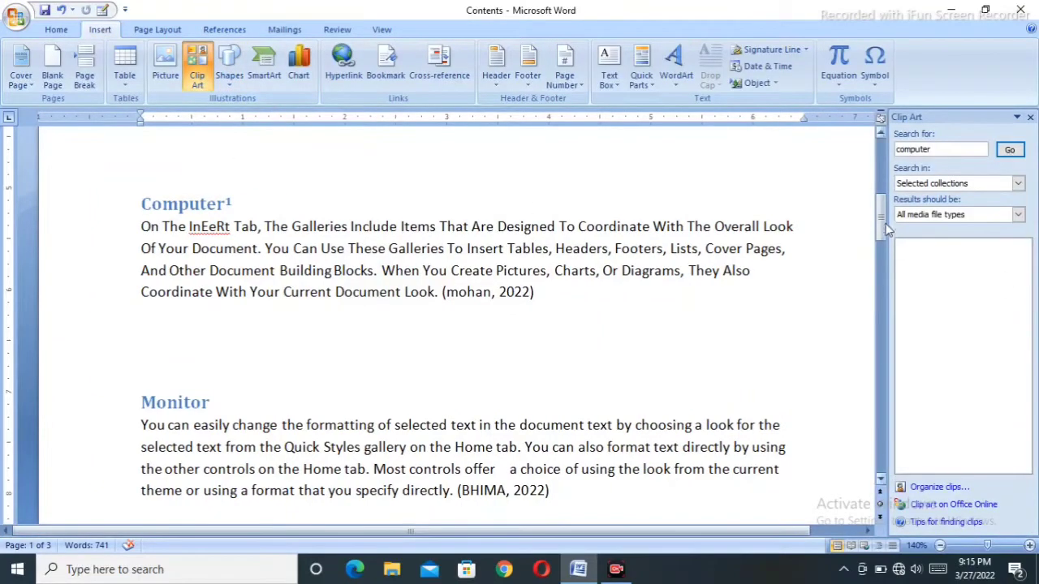
pyautogui.click(1010, 151)
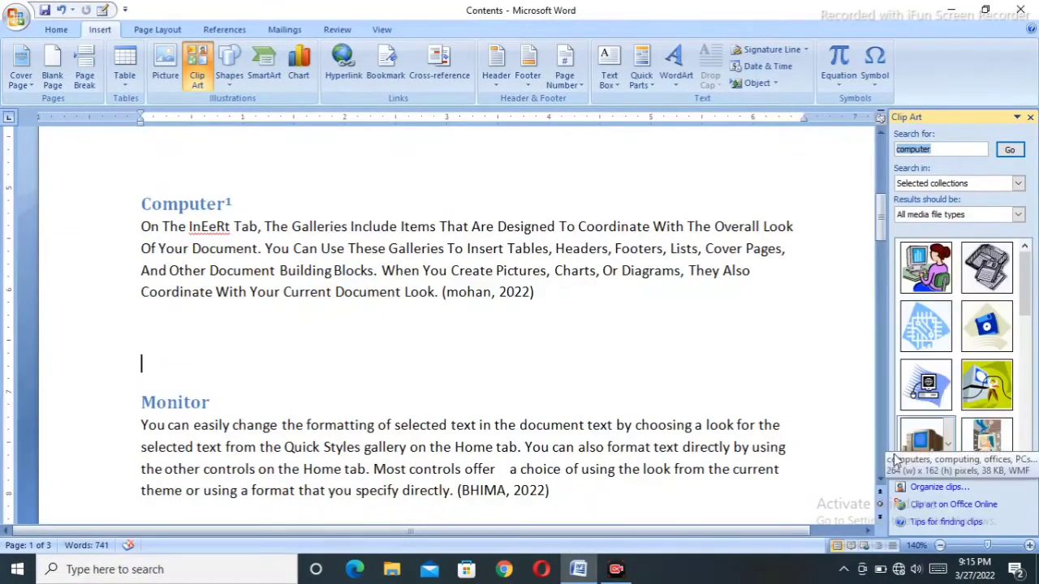
pyautogui.click(933, 447)
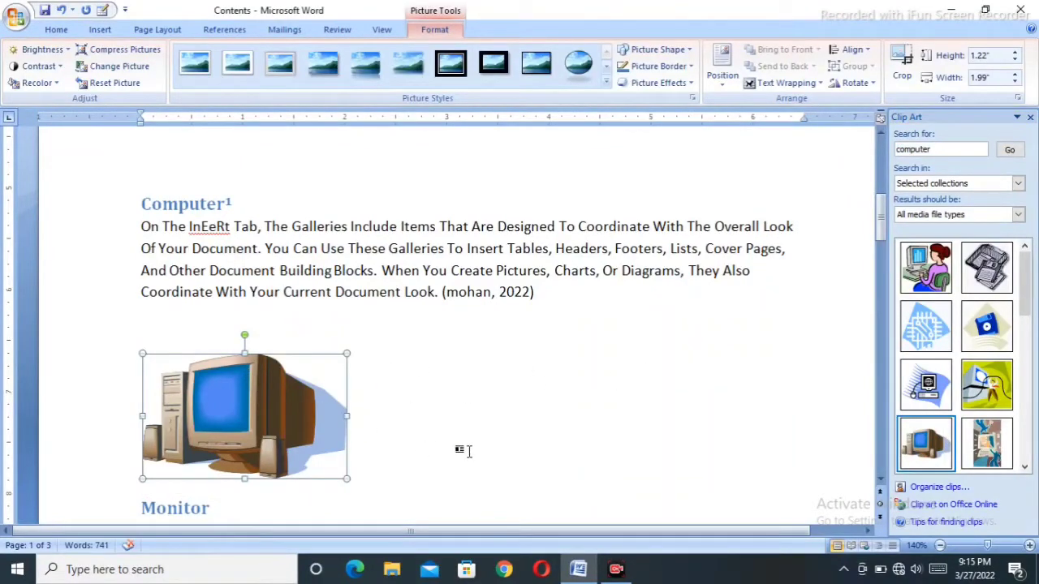
# Add three empty paragraphs after the Monitor paragraph and place the cursor in the first of them
pyautogui.scroll(-5, 435, 432)
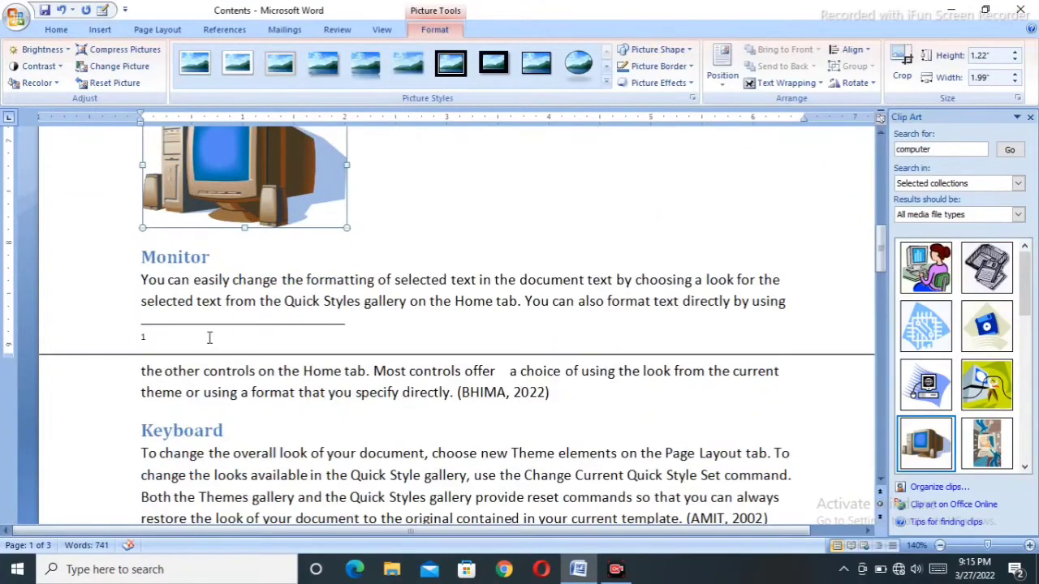
pyautogui.scroll(-2, 416, 342)
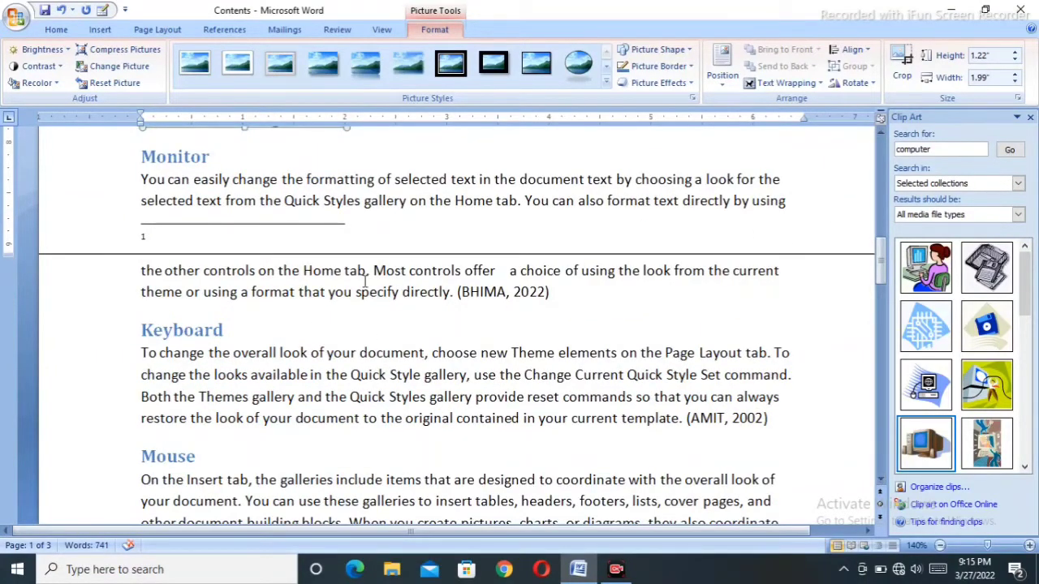
pyautogui.click(568, 295)
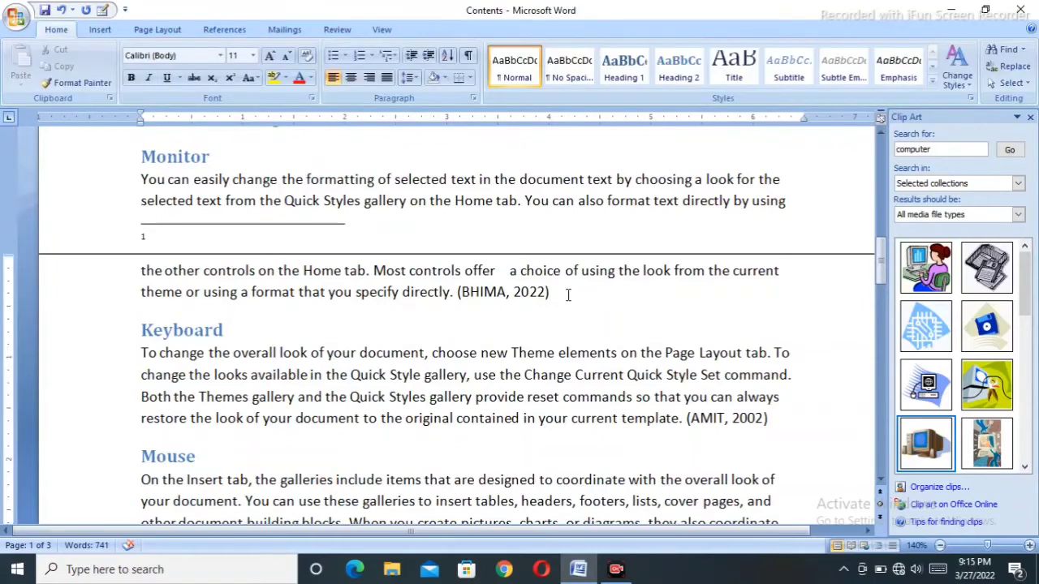
pyautogui.press('Return')
pyautogui.press('Return')
pyautogui.press('Return')
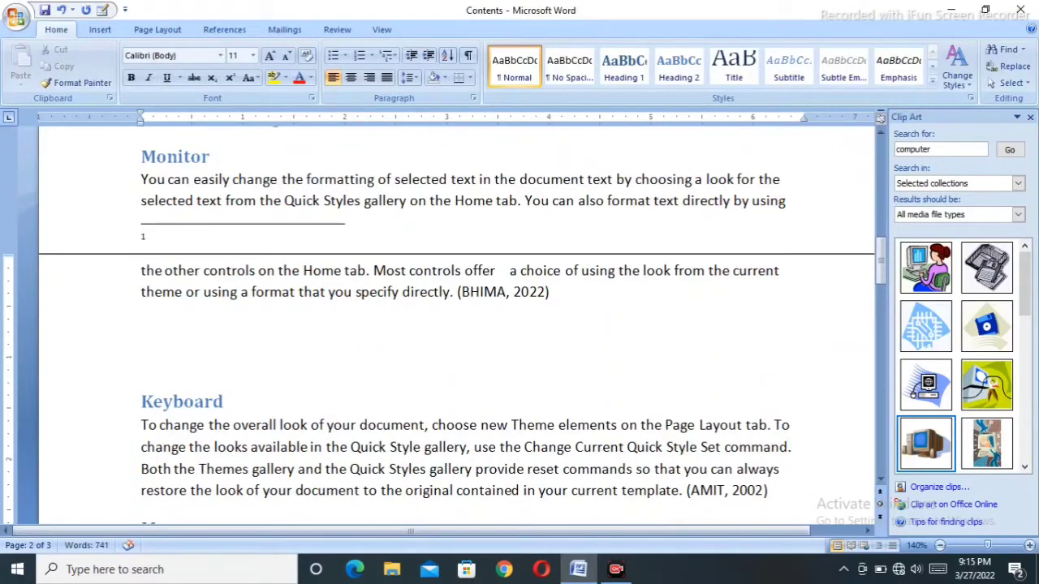
pyautogui.click(251, 342)
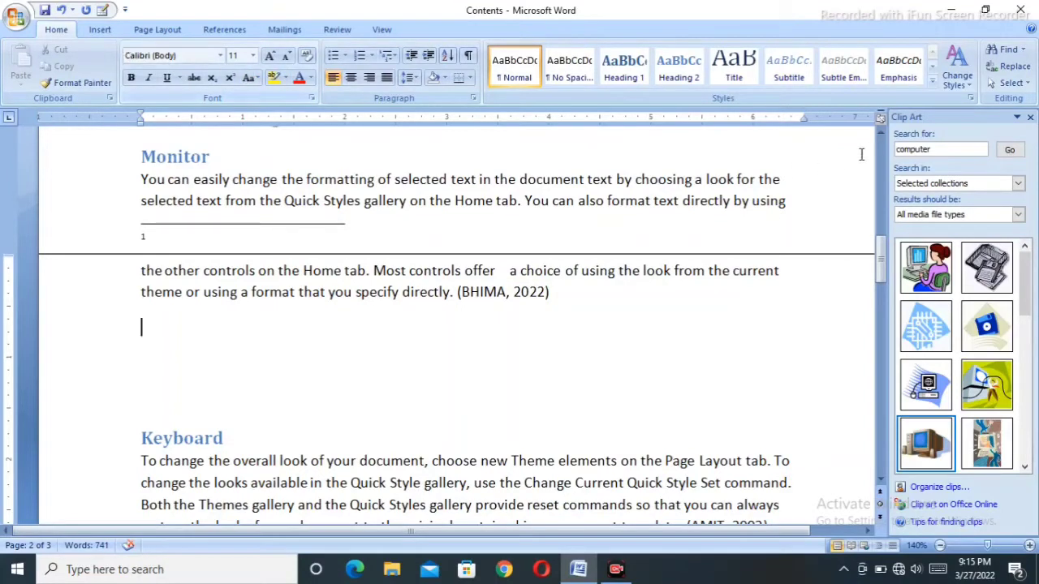
# Search the clip art for "MONITOR" and insert the yellow monitor drawing below the Monitor paragraph
pyautogui.click(1009, 151)
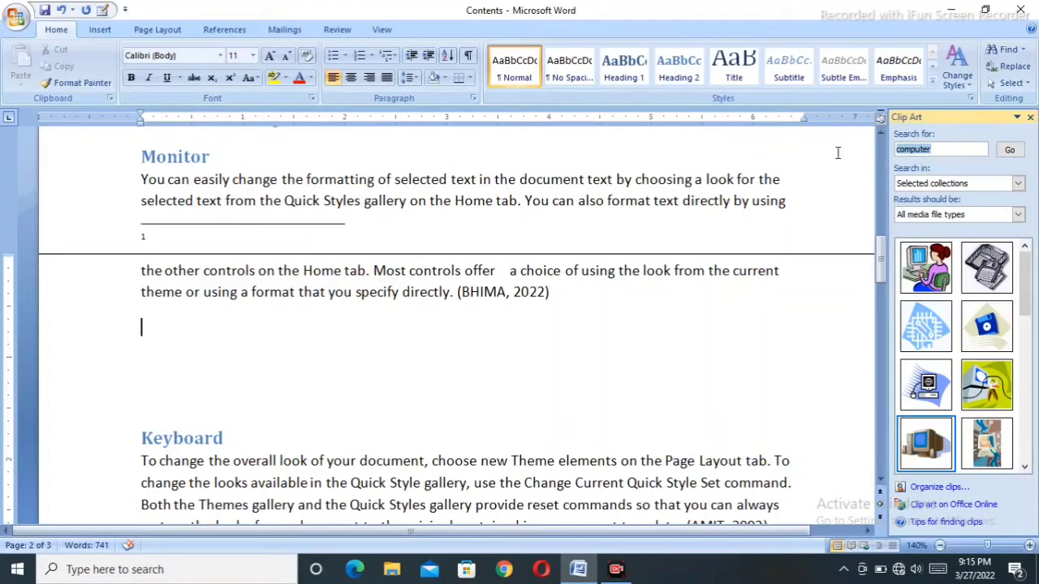
pyautogui.write('MONITOR')
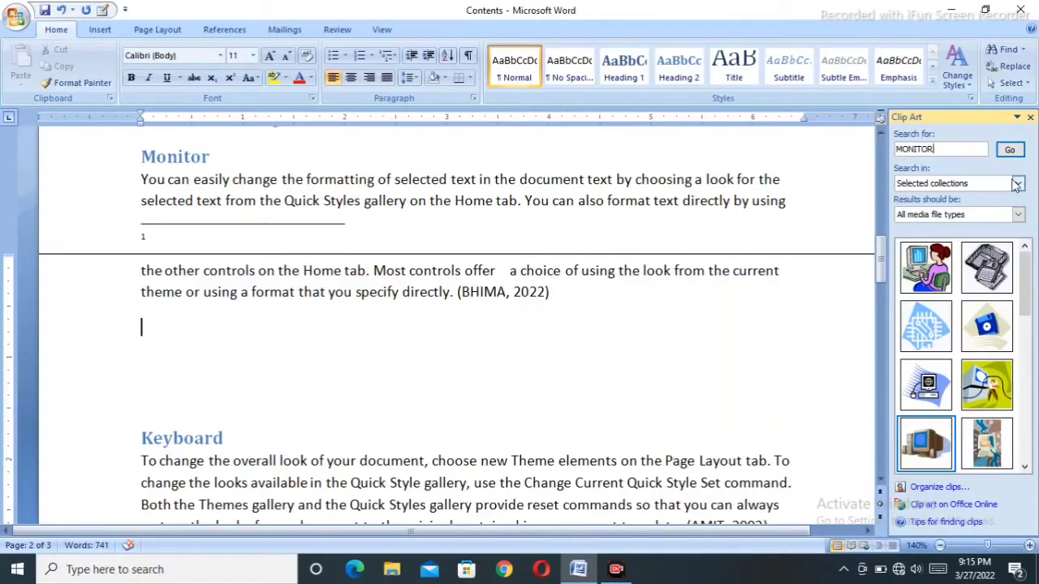
pyautogui.click(1011, 150)
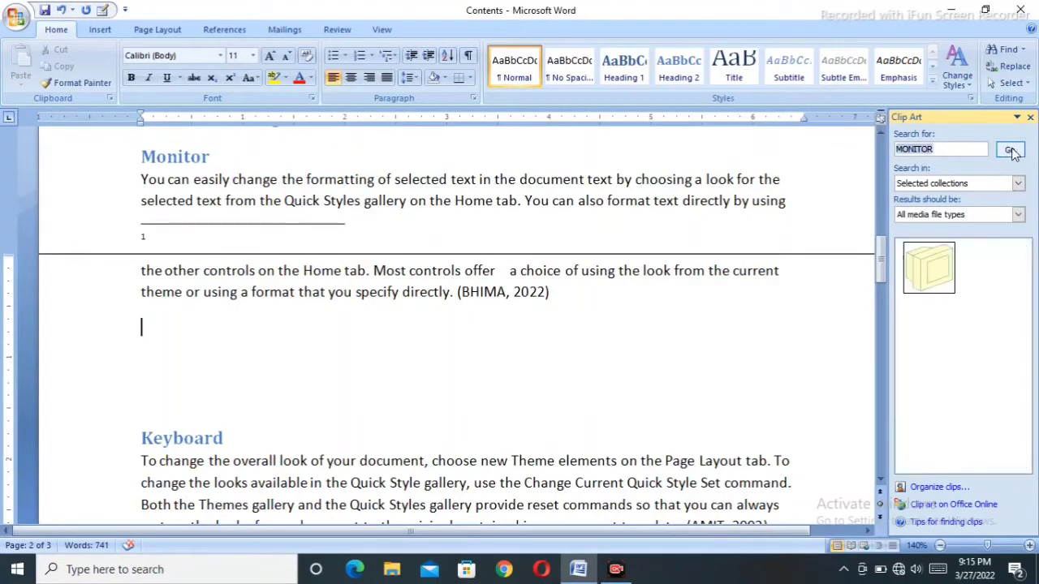
pyautogui.click(935, 274)
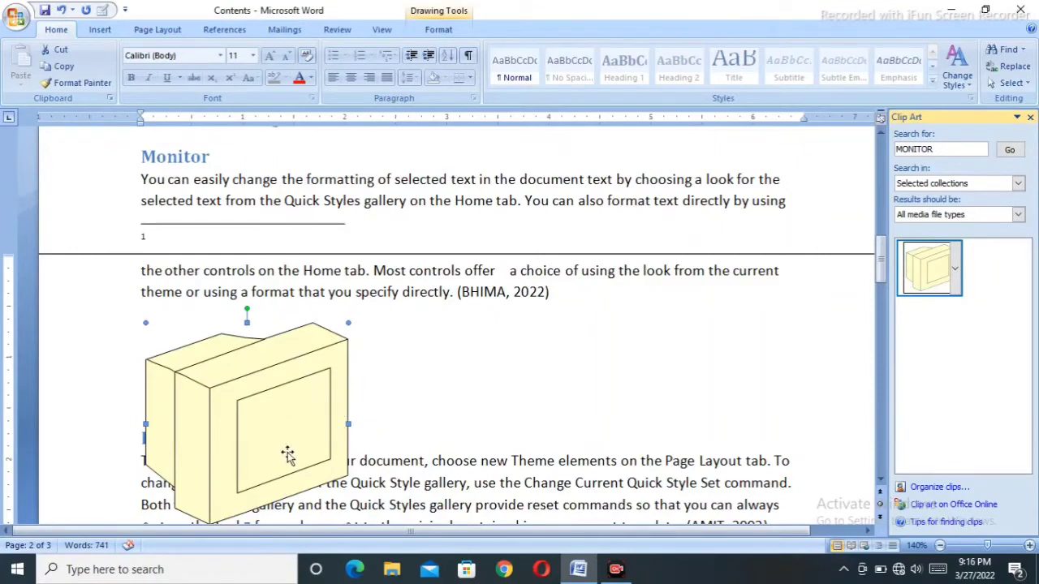
# Shrink the monitor drawing to about 1 inch wide and 0.6 inch high so it fits above the Keyboard heading
pyautogui.scroll(-1, 287, 455)
pyautogui.moveTo(247, 476); pyautogui.dragTo(263, 385)
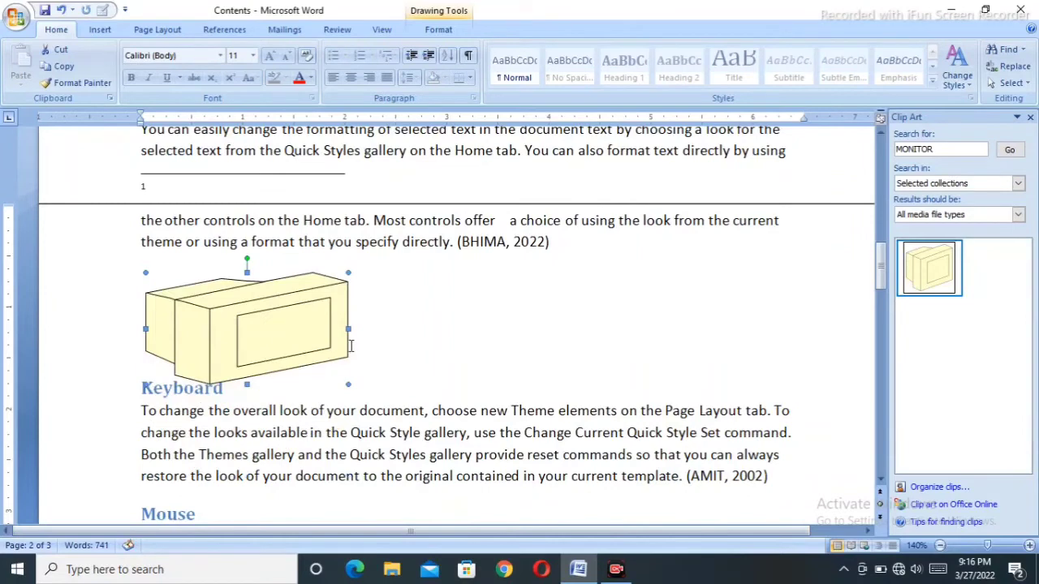
pyautogui.moveTo(349, 329); pyautogui.dragTo(253, 327)
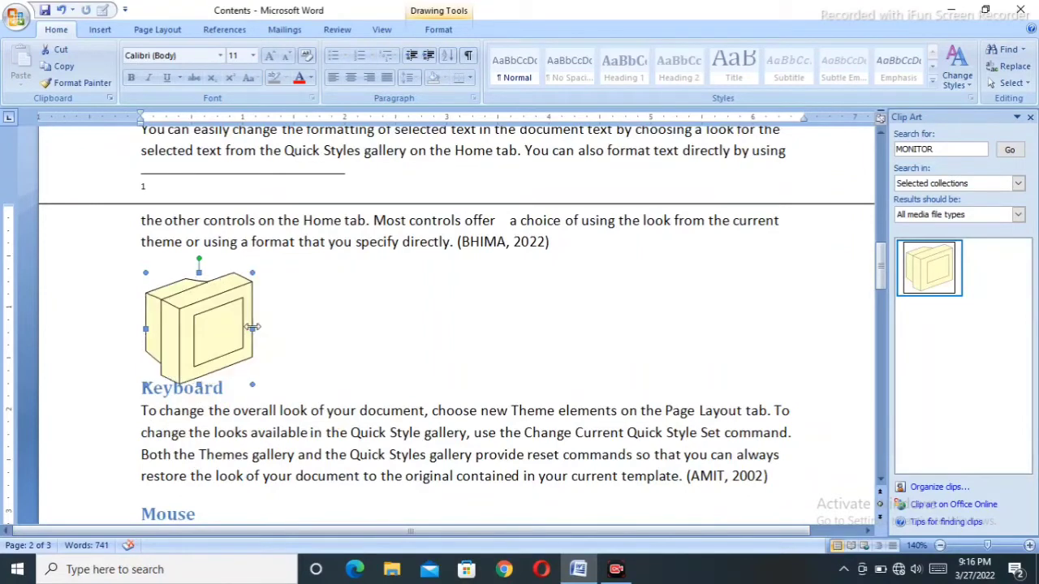
pyautogui.moveTo(200, 354); pyautogui.dragTo(203, 331)
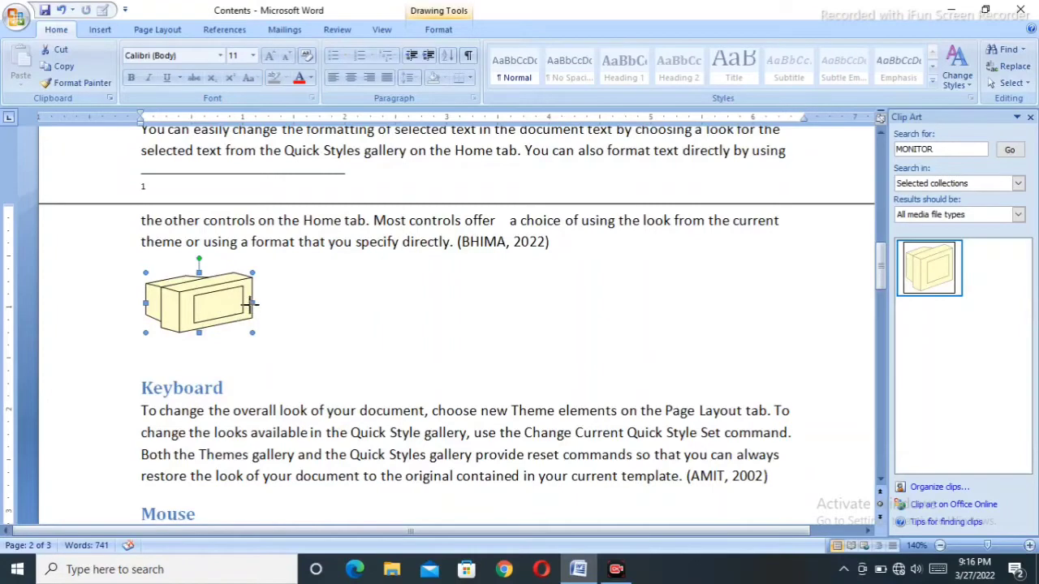
pyautogui.moveTo(253, 303); pyautogui.dragTo(244, 303)
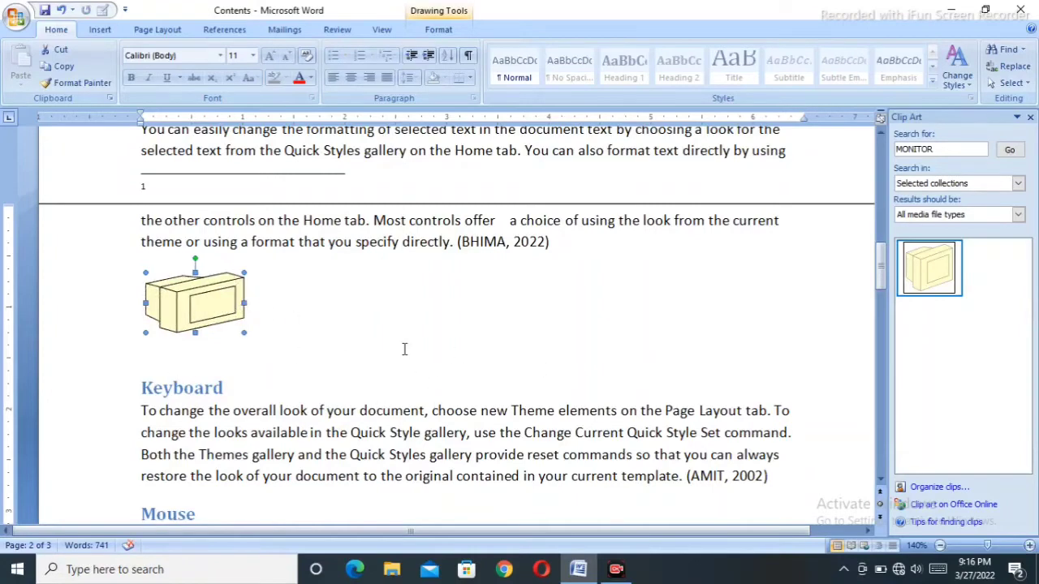
# Add two empty paragraphs after the paragraph under the Keyboard heading
pyautogui.scroll(-4, 404, 349)
pyautogui.scroll(2, 305, 273)
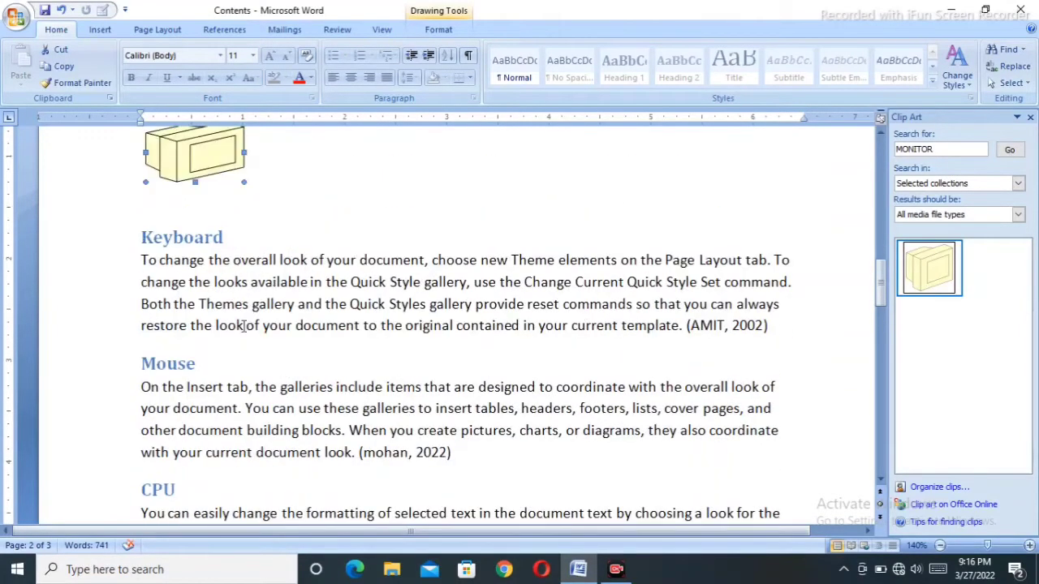
pyautogui.click(784, 325)
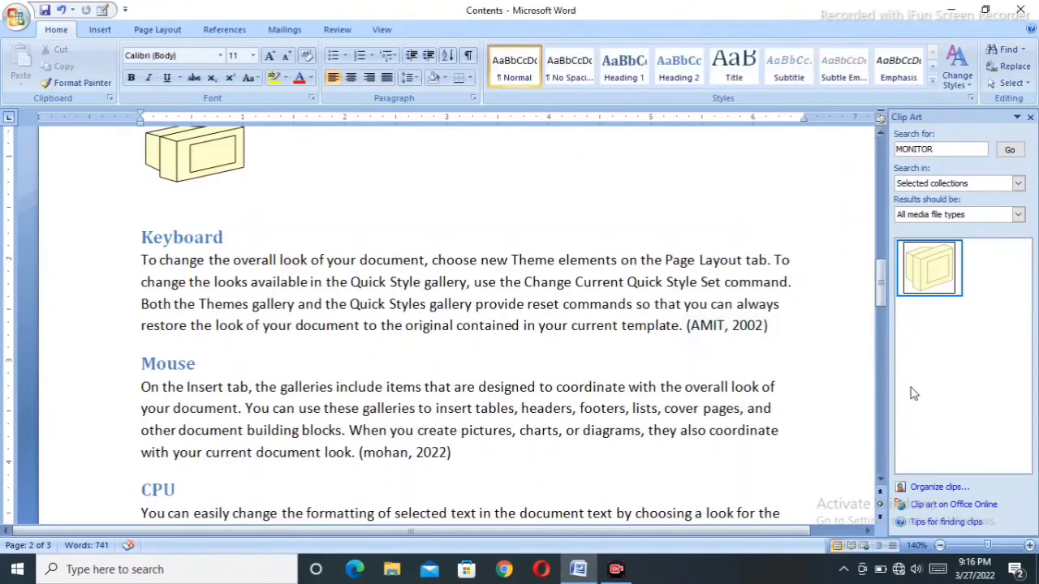
pyautogui.press('Return')
pyautogui.press('Return')
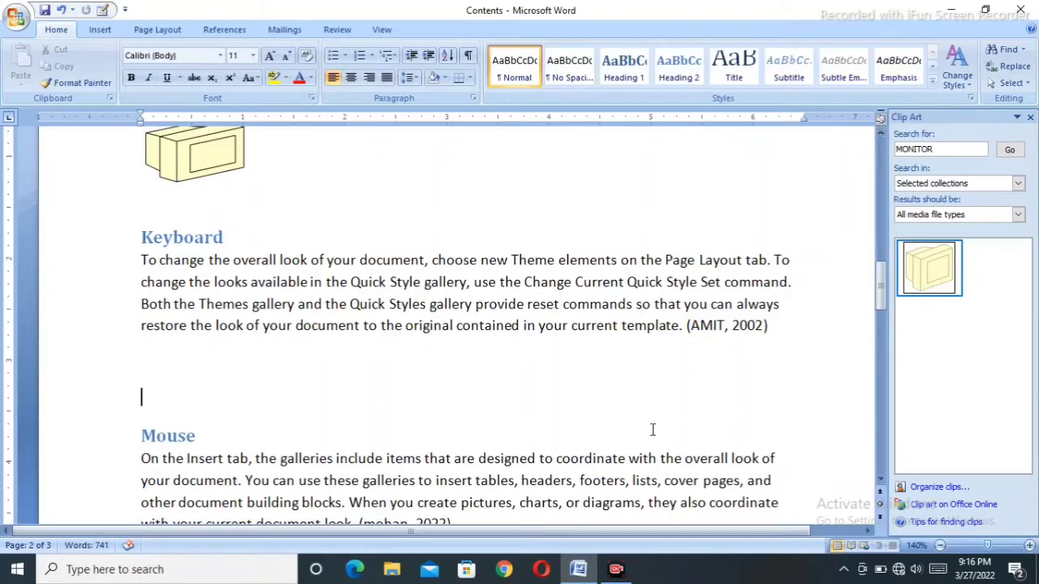
# Search the clip art for "KEYBOARD" with the cursor below the Keyboard paragraph, and close the clip art search
pyautogui.click(170, 349)
pyautogui.click(205, 374)
pyautogui.doubleClick(934, 149)
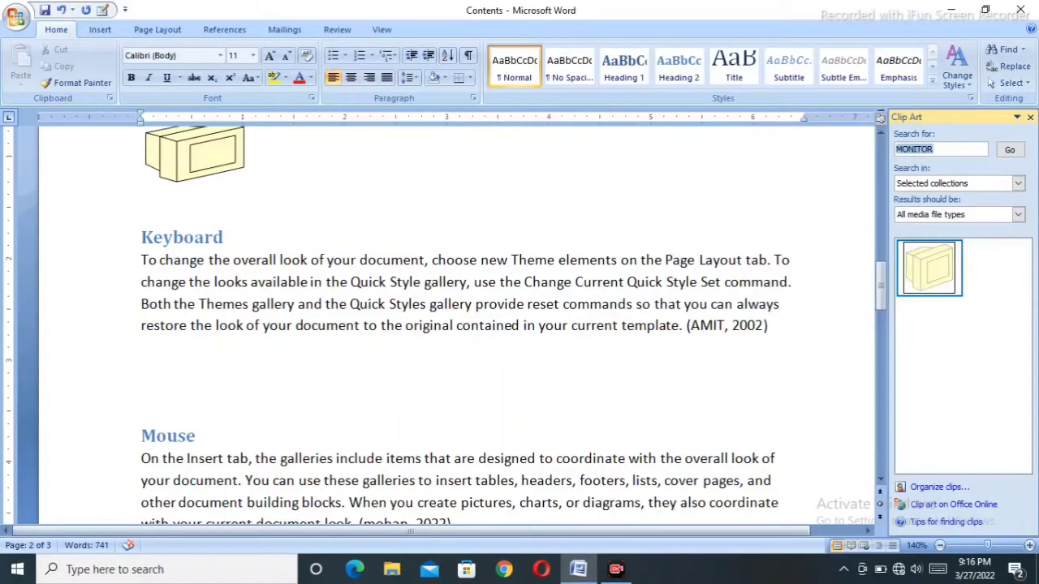
pyautogui.write('KEYBOARD')
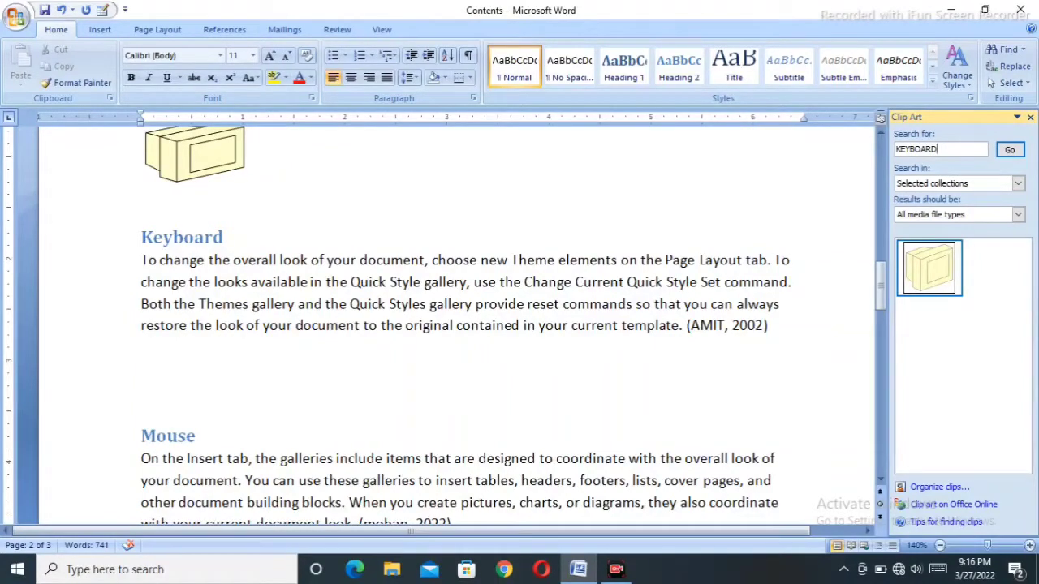
pyautogui.click(1010, 151)
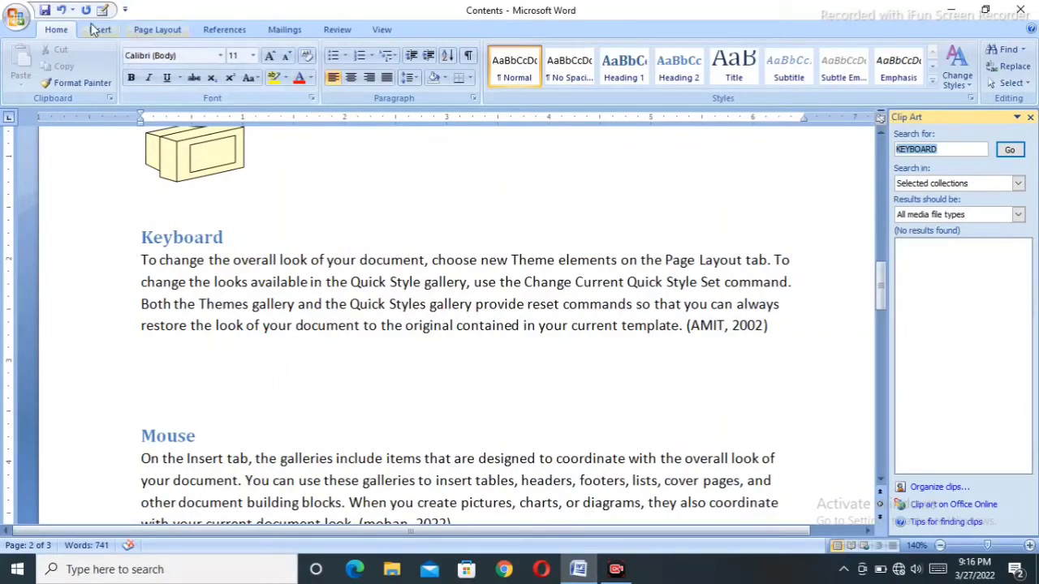
pyautogui.click(1030, 117)
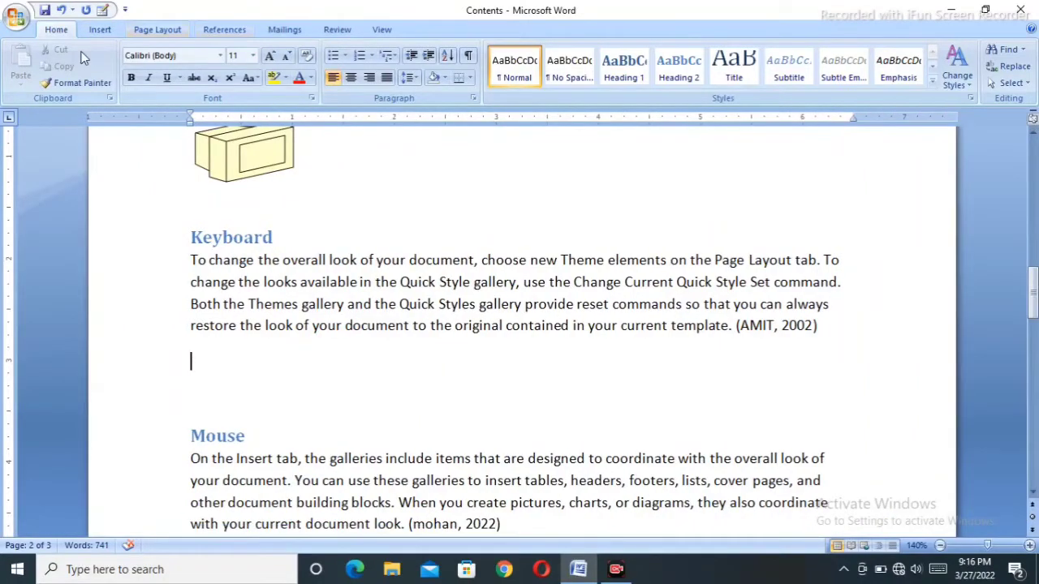
# Draw a smiley face shape about 1.04 inches wide and 0.63 inch high below the end of the Keyboard paragraph
pyautogui.click(100, 31)
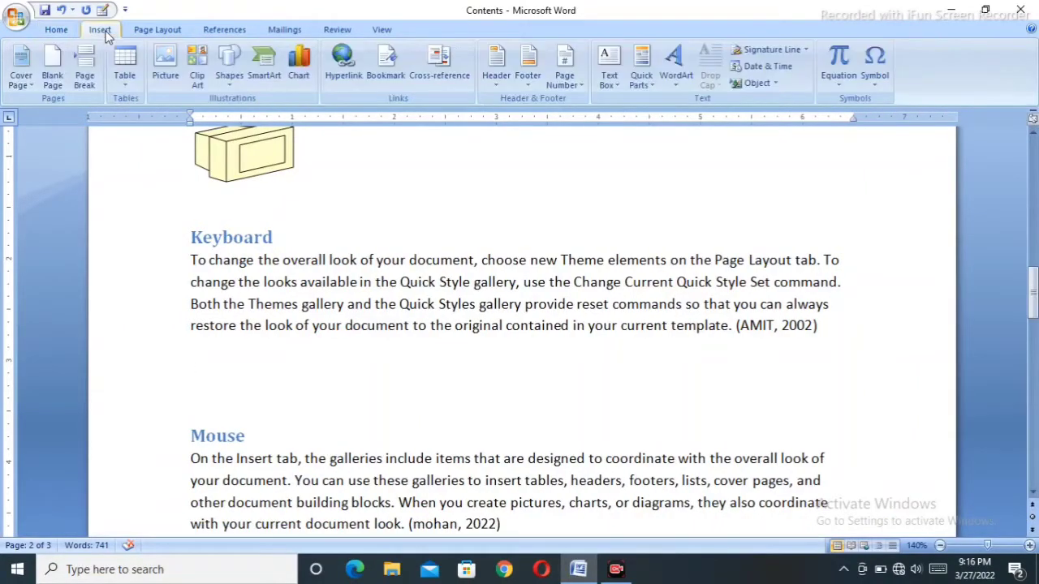
pyautogui.click(231, 71)
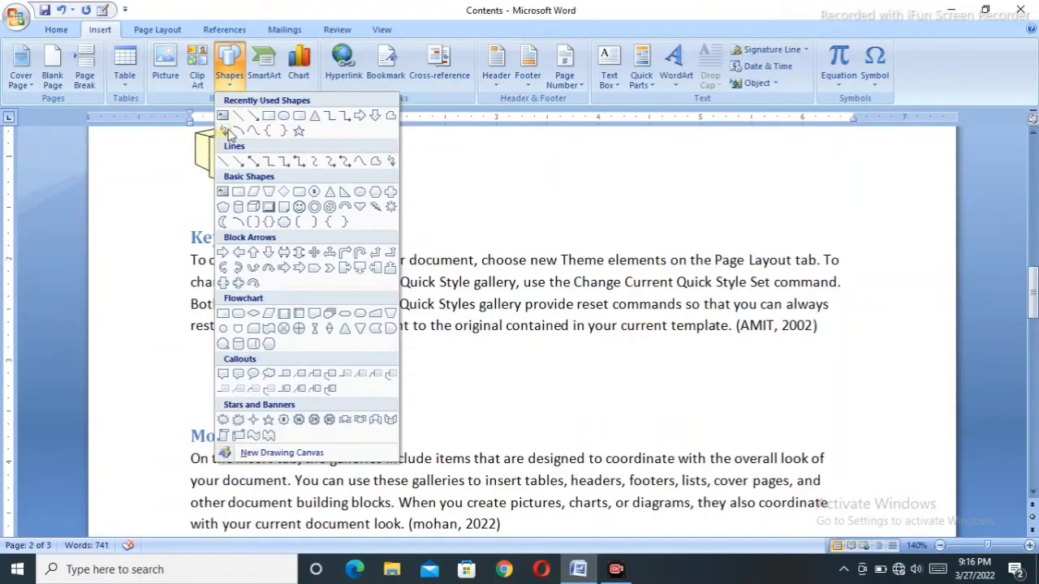
pyautogui.click(302, 207)
pyautogui.moveTo(646, 350)
pyautogui.mouseDown()
pyautogui.moveTo(763, 408)
pyautogui.moveTo(747, 423)
pyautogui.moveTo(754, 413)
pyautogui.mouseUp()
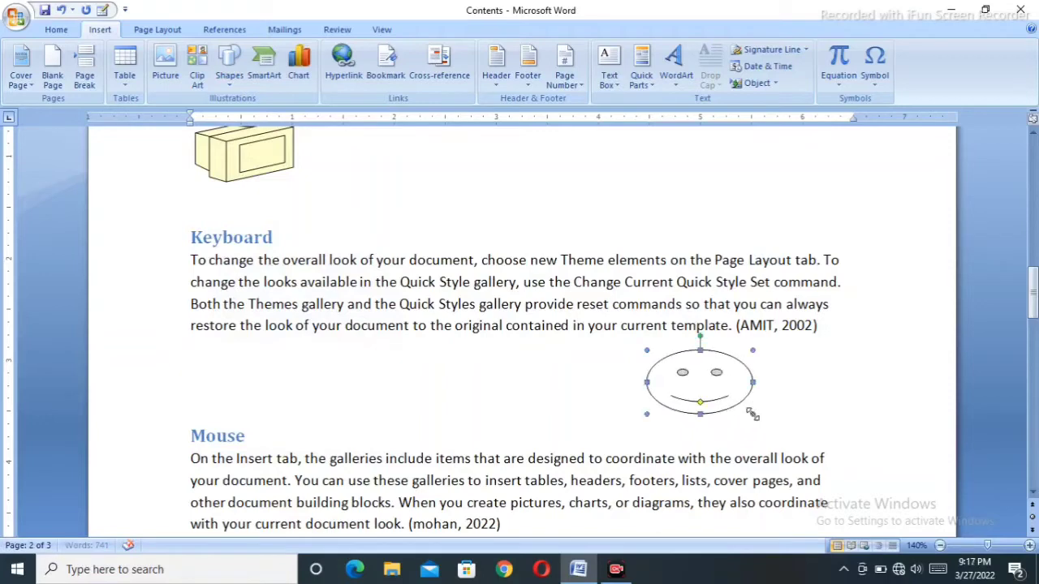
# Add two empty paragraphs after the paragraph under the Mouse heading
pyautogui.scroll(-3, 855, 318)
pyautogui.scroll(-2, 855, 318)
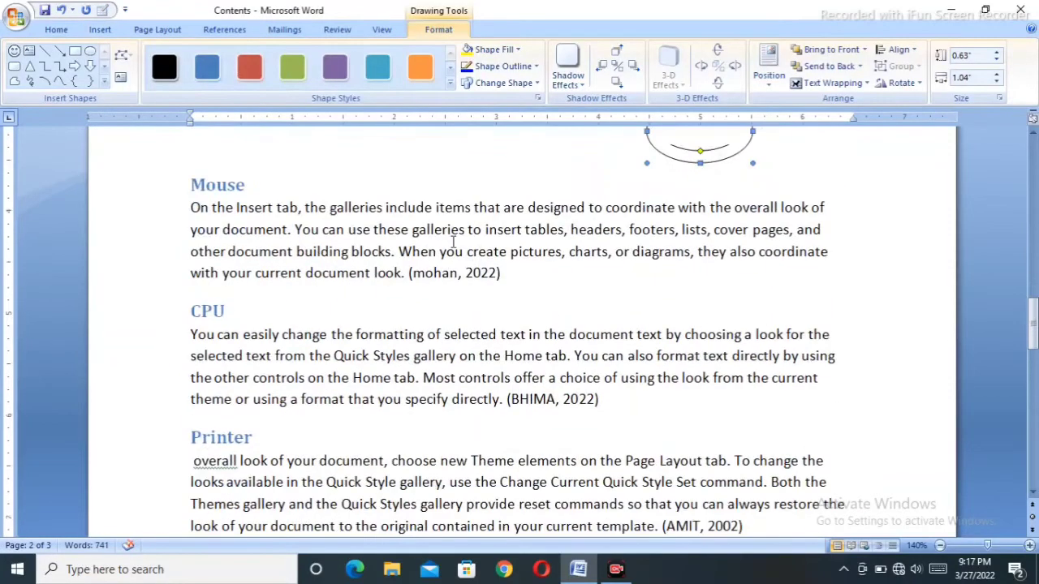
pyautogui.click(516, 269)
pyautogui.press('Return')
pyautogui.press('Return')
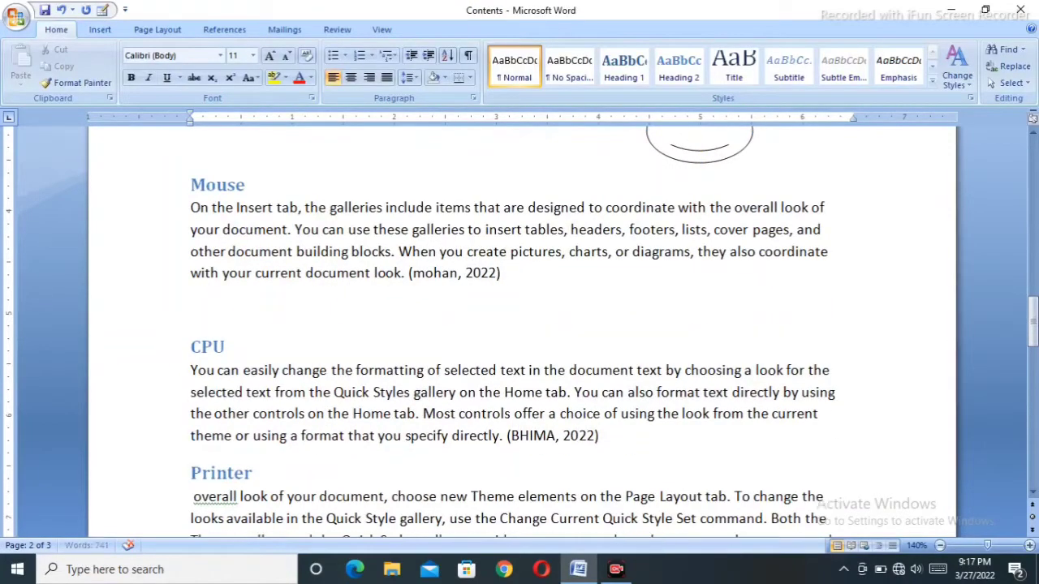
# Draw an explosion shape about 2.41 inches wide and 0.54 inch high in the space above the CPU heading
pyautogui.click(106, 32)
pyautogui.click(228, 69)
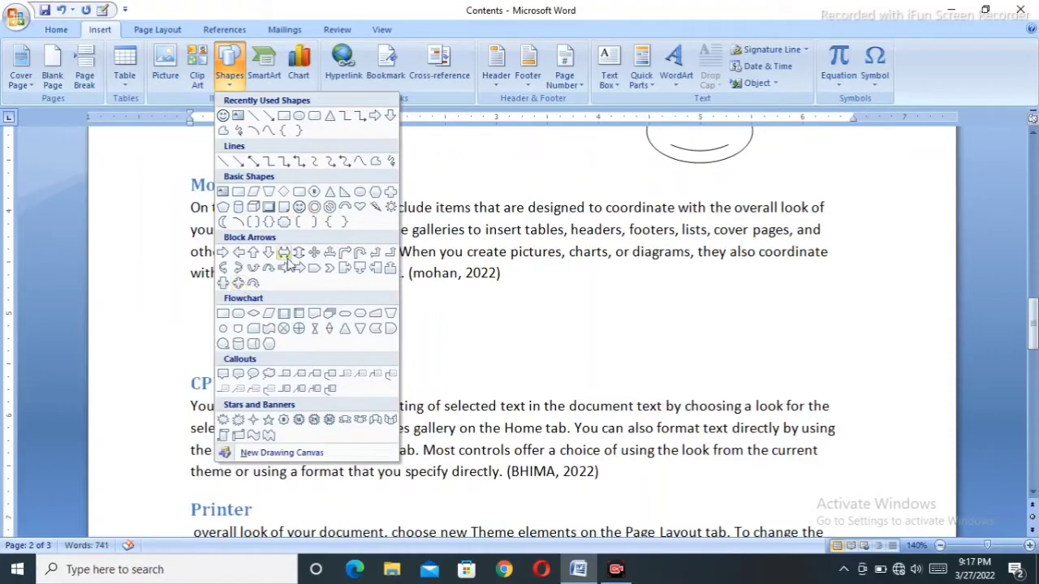
pyautogui.click(237, 420)
pyautogui.moveTo(650, 287)
pyautogui.mouseDown()
pyautogui.moveTo(884, 366)
pyautogui.moveTo(897, 342)
pyautogui.mouseUp()
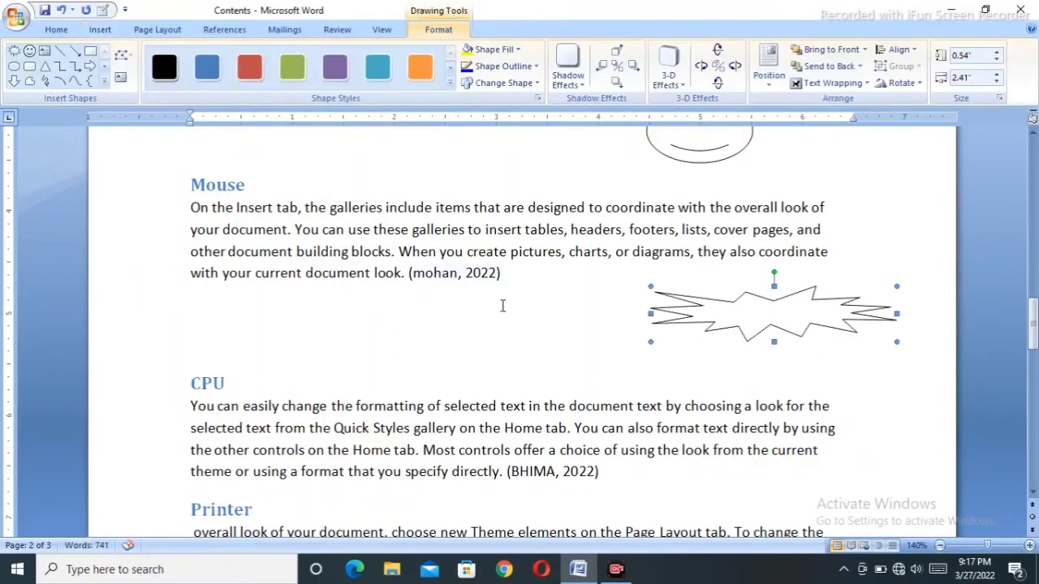
# Apply the solid blue shape style to the explosion and the solid red shape style to the smiley face
pyautogui.click(208, 67)
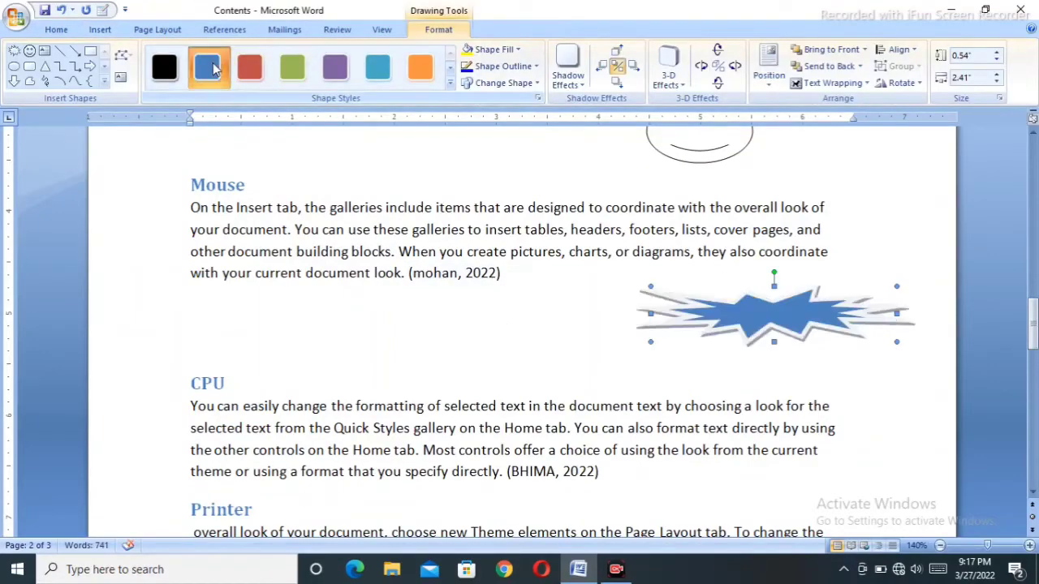
pyautogui.click(703, 156)
pyautogui.scroll(2, 706, 154)
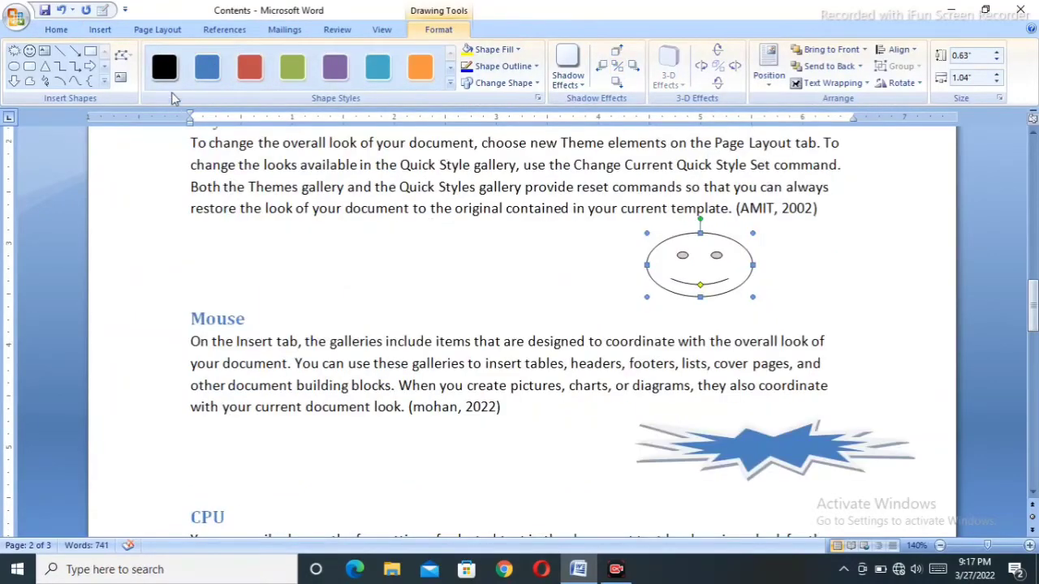
pyautogui.click(250, 67)
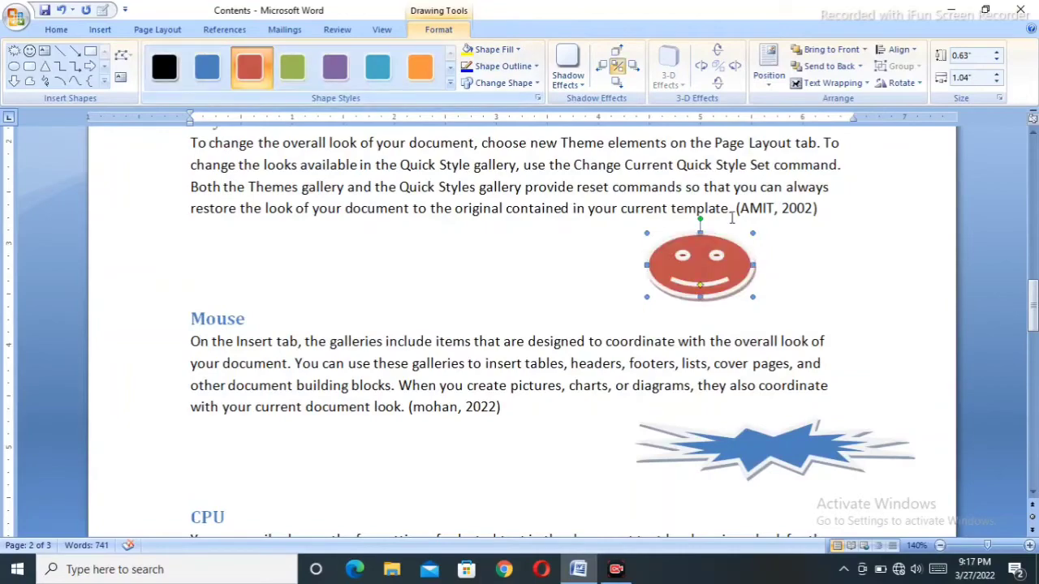
pyautogui.click(815, 284)
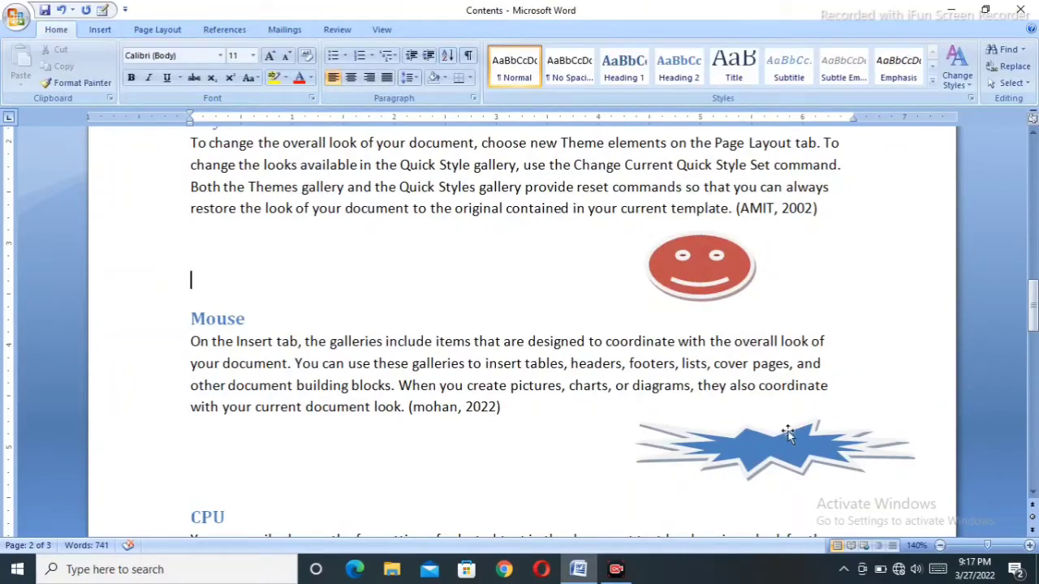
# Insert the caption "Figure 1 COMPUTER" below the computer picture above the Monitor heading, using the Figure label
pyautogui.scroll(-3, 779, 422)
pyautogui.scroll(3, 777, 401)
pyautogui.scroll(2, 487, 333)
pyautogui.scroll(5, 468, 325)
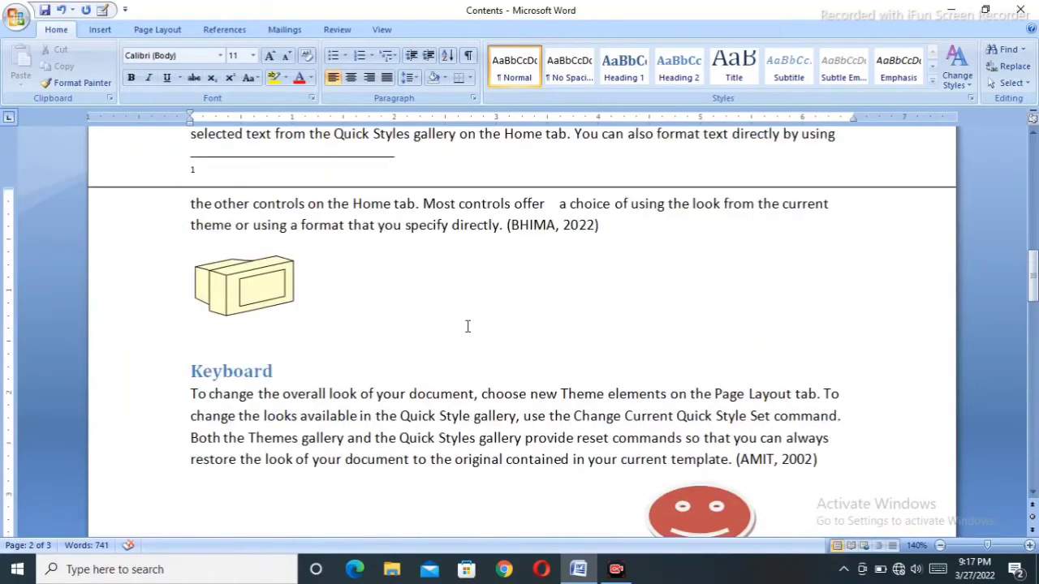
pyautogui.click(224, 30)
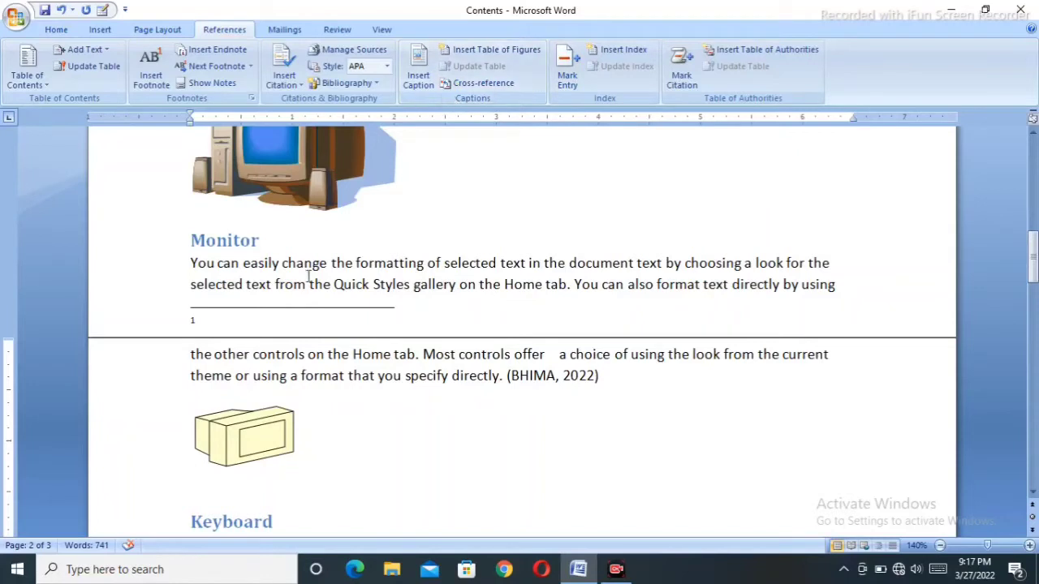
pyautogui.scroll(1, 306, 271)
pyautogui.click(286, 252)
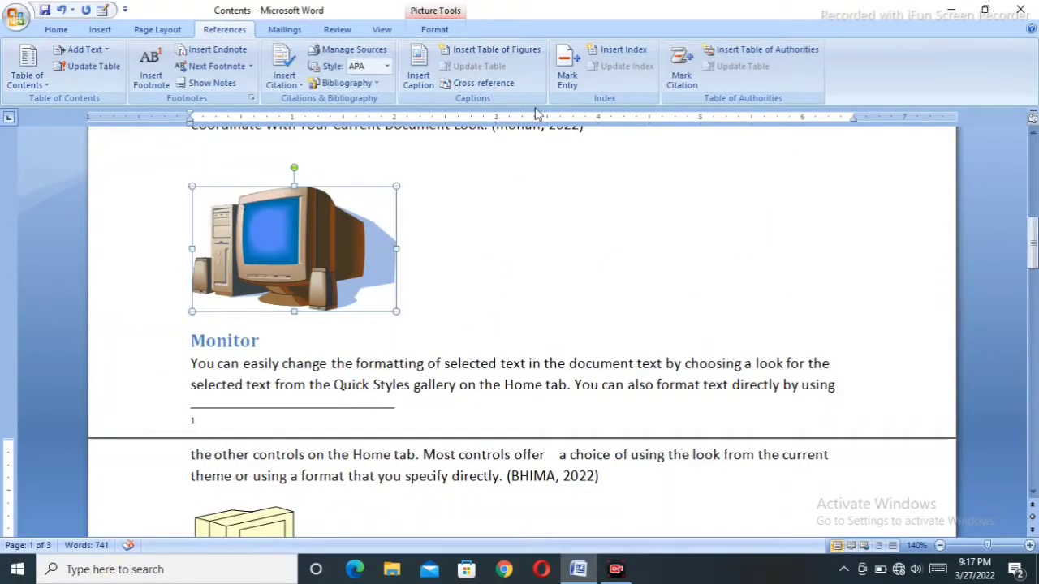
pyautogui.click(418, 78)
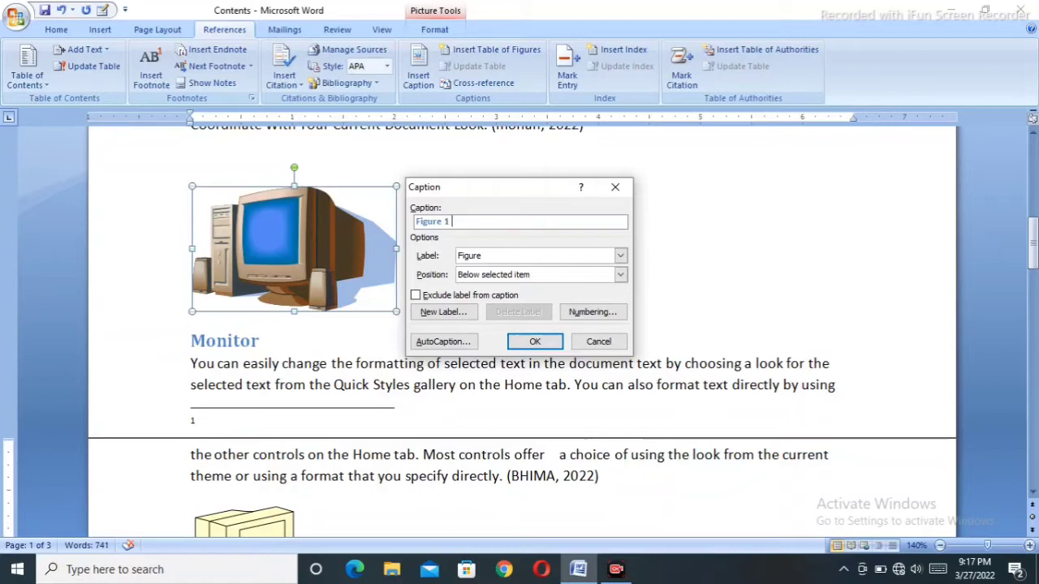
pyautogui.write('COMPUTER')
pyautogui.click(621, 257)
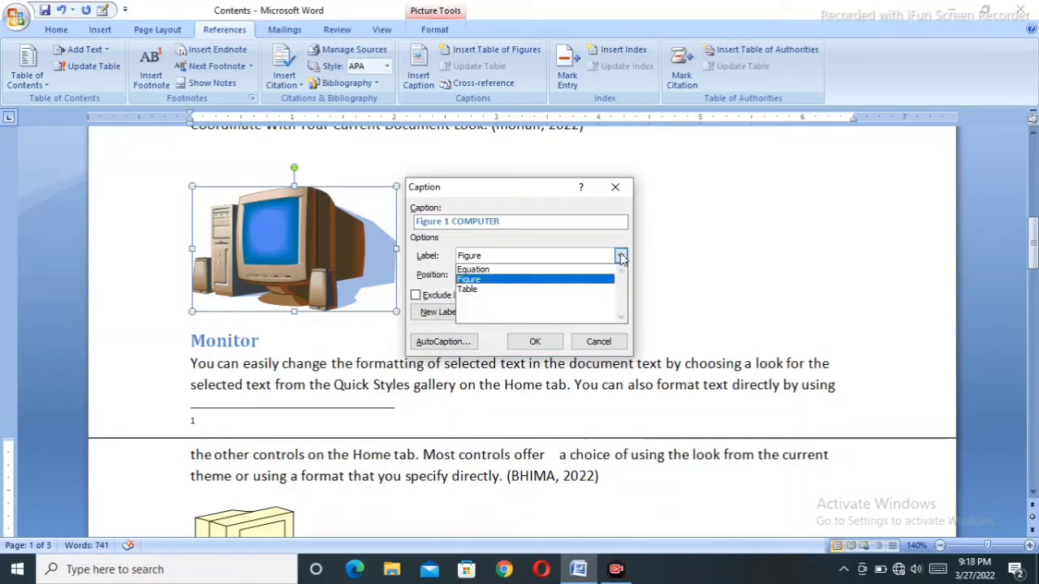
pyautogui.click(518, 281)
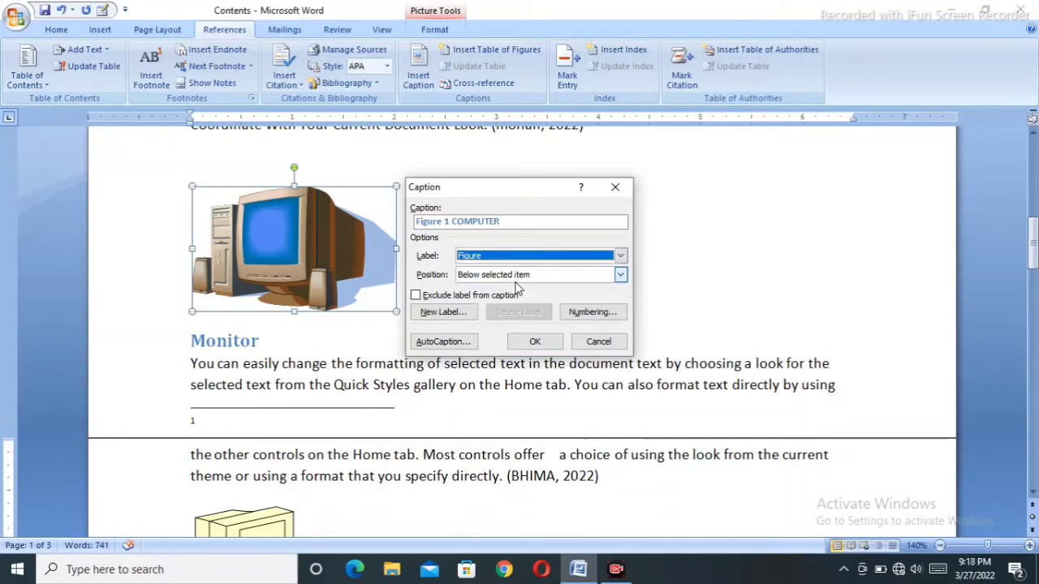
pyautogui.click(546, 344)
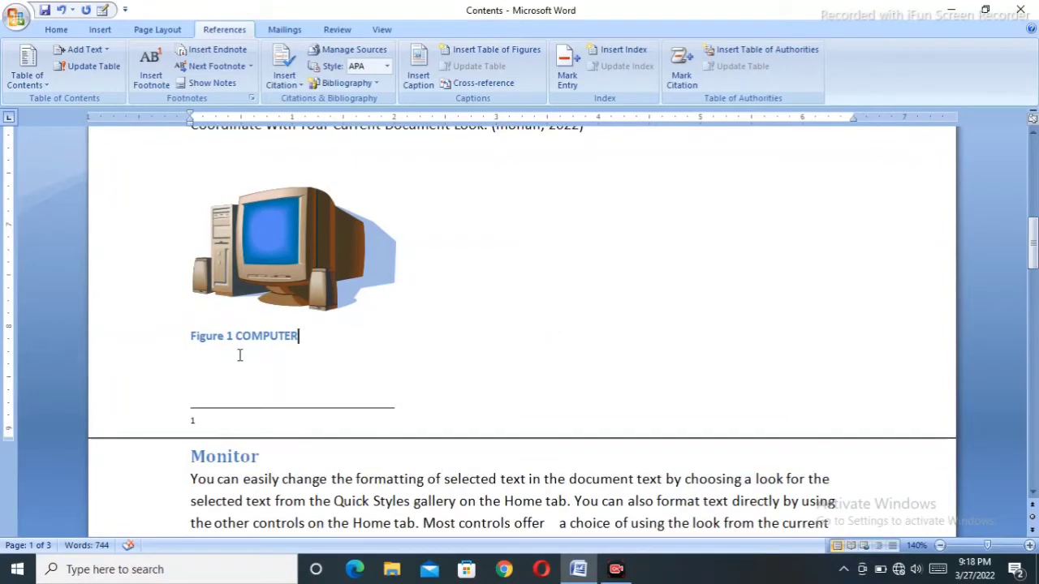
# Insert the caption "Figure 2 MONITOR" below the yellow monitor drawing
pyautogui.scroll(-5, 435, 353)
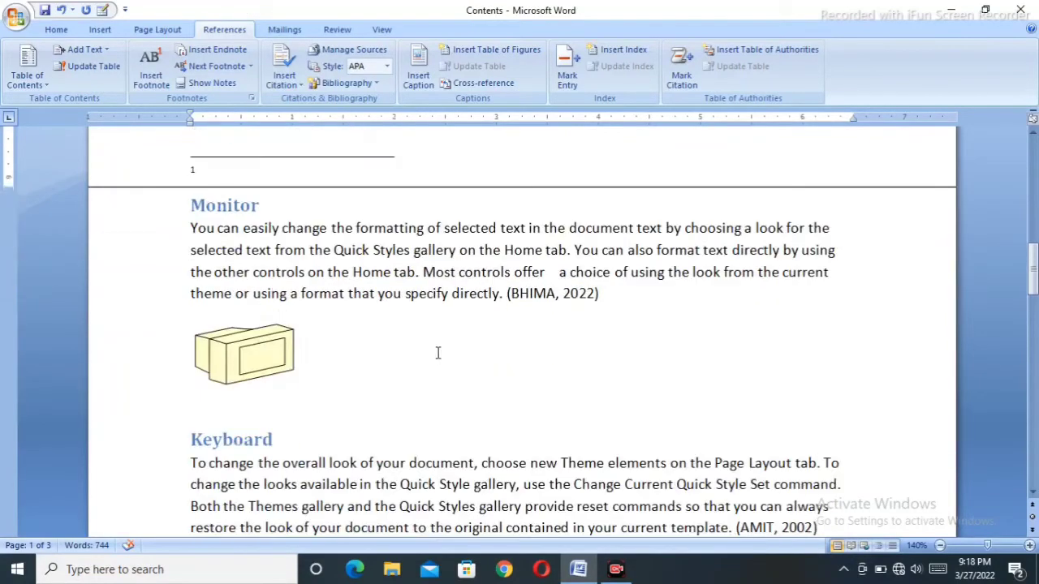
pyautogui.click(278, 354)
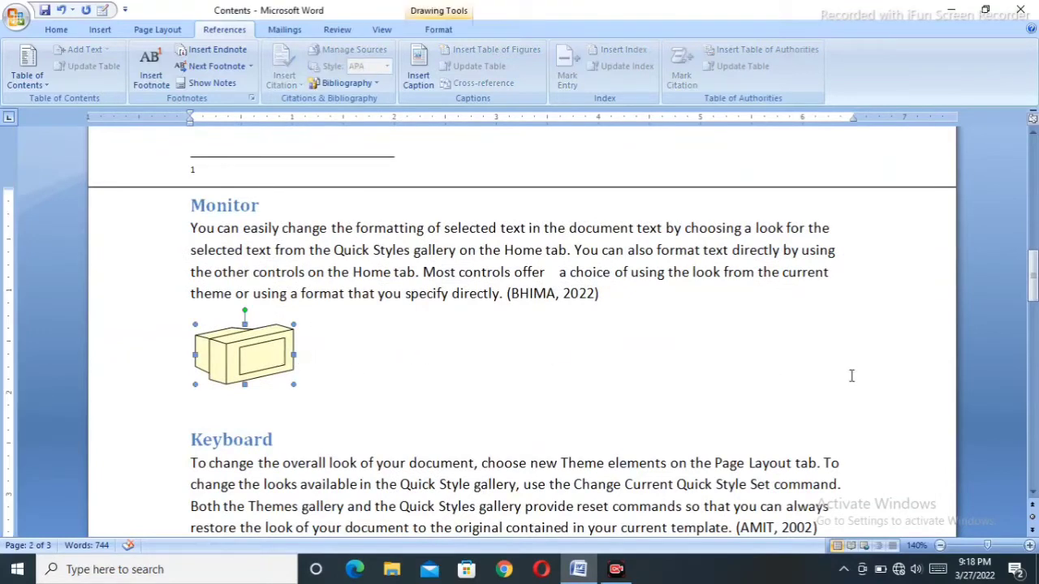
pyautogui.click(418, 90)
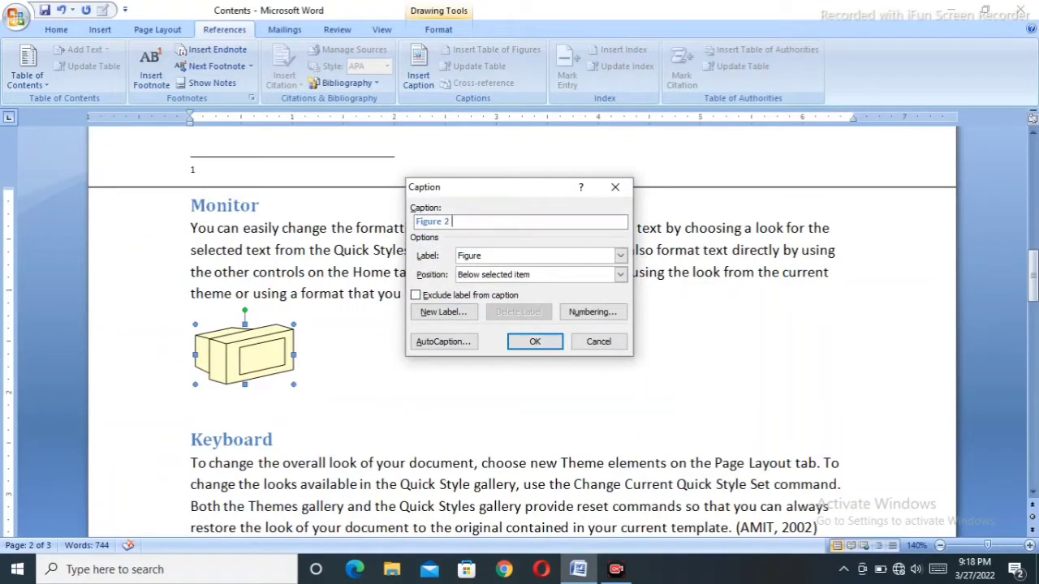
pyautogui.write('MONITOR')
pyautogui.click(534, 341)
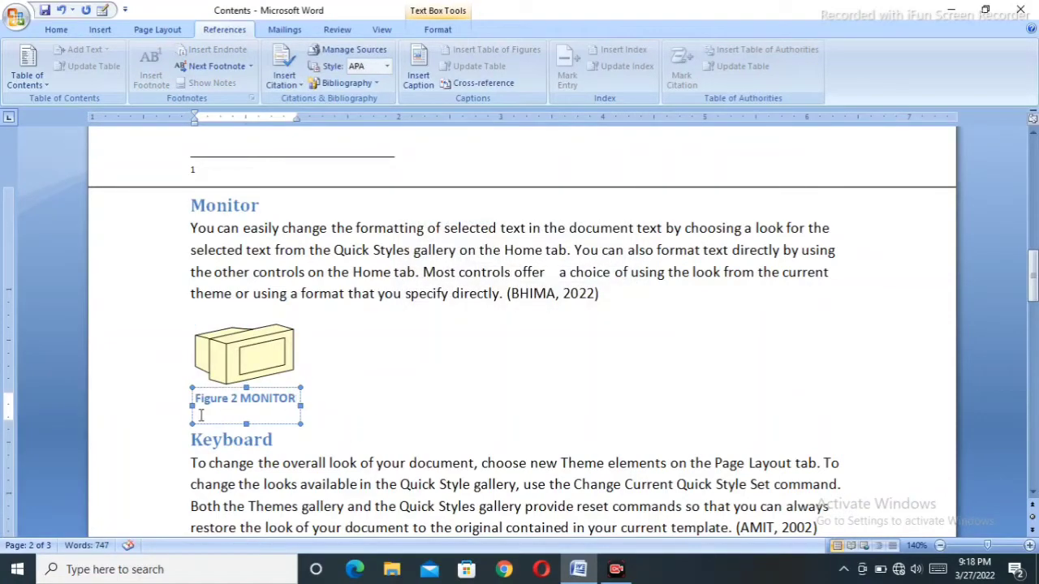
# Insert the caption "Figure 3 EMOG" below the red smiley face
pyautogui.scroll(-5, 403, 420)
pyautogui.click(694, 277)
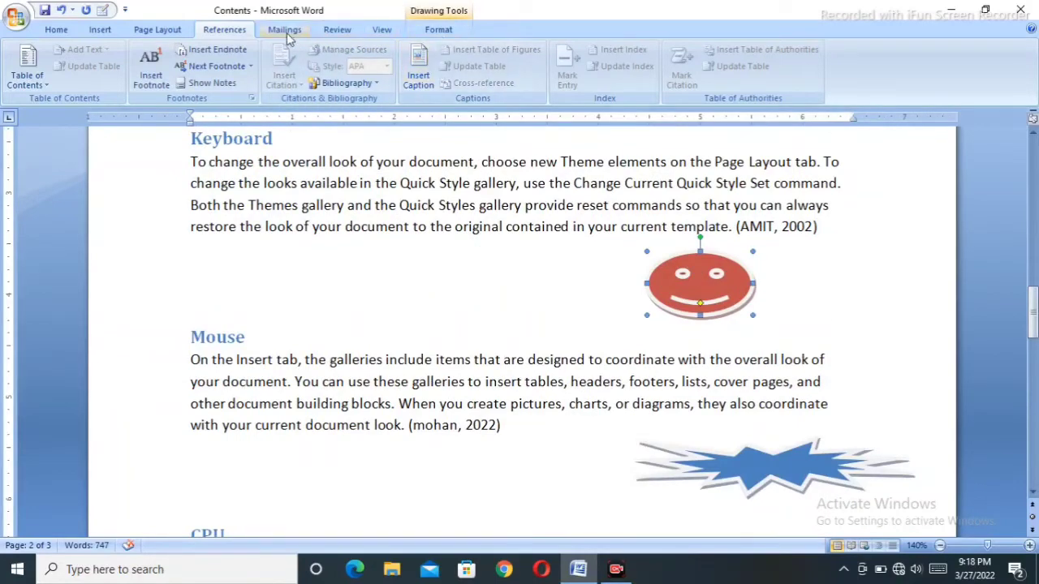
pyautogui.click(418, 70)
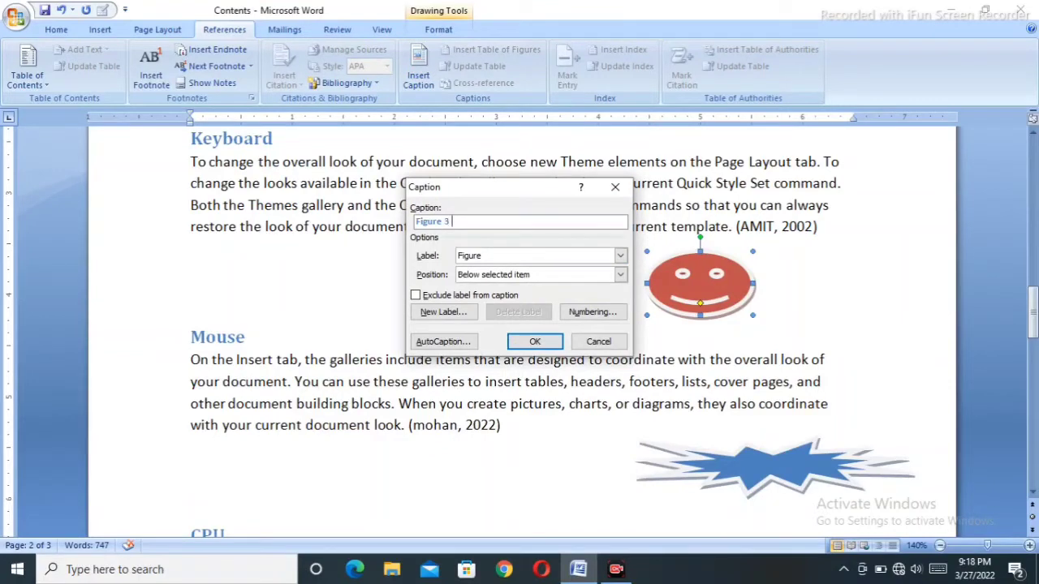
pyautogui.write('EMOG')
pyautogui.click(535, 342)
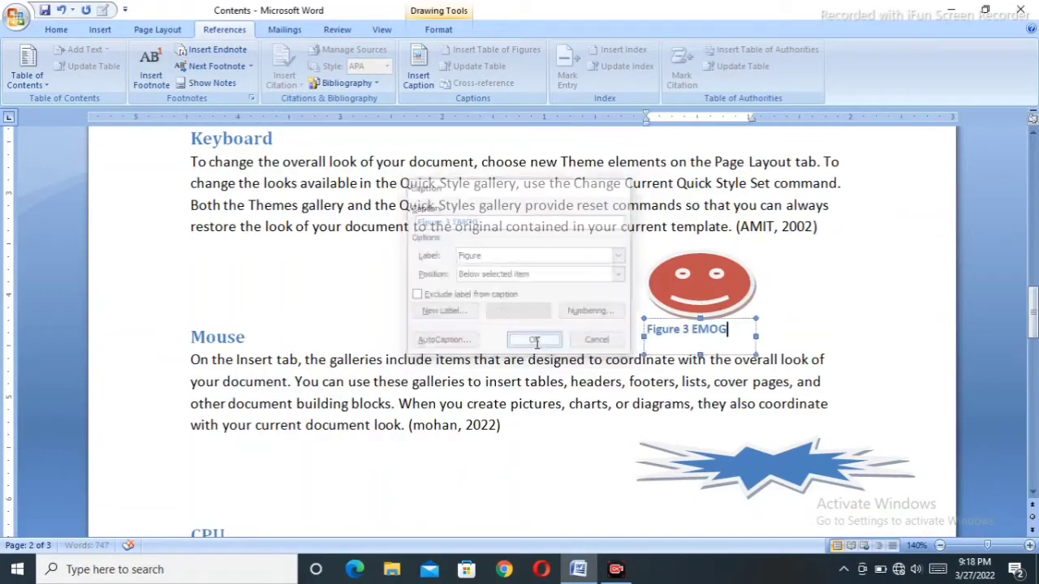
# Insert the caption "Figure 4 STAR" below the blue explosion shape and return the cursor to the body text
pyautogui.scroll(-2, 772, 345)
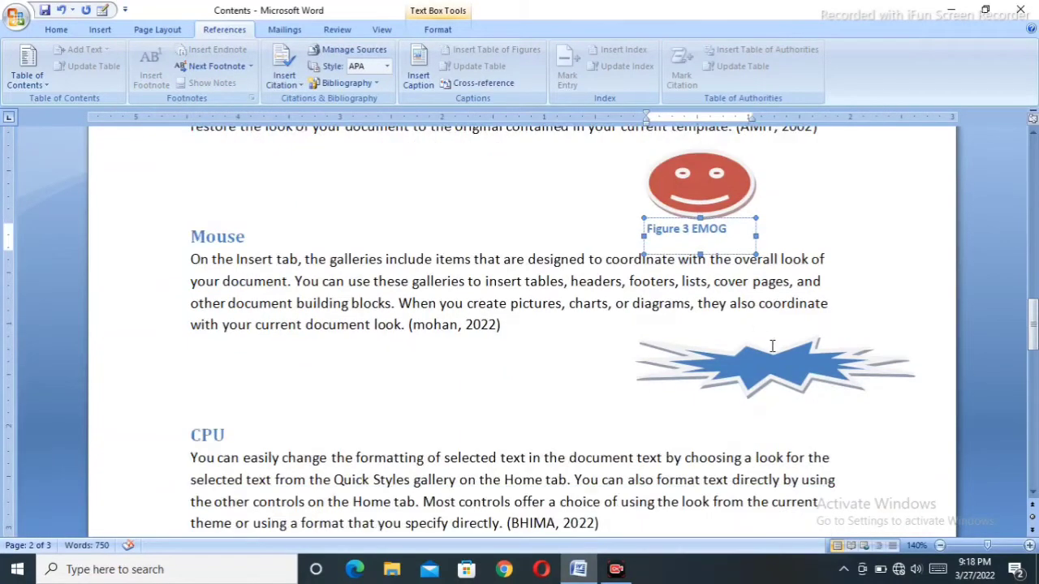
pyautogui.click(771, 382)
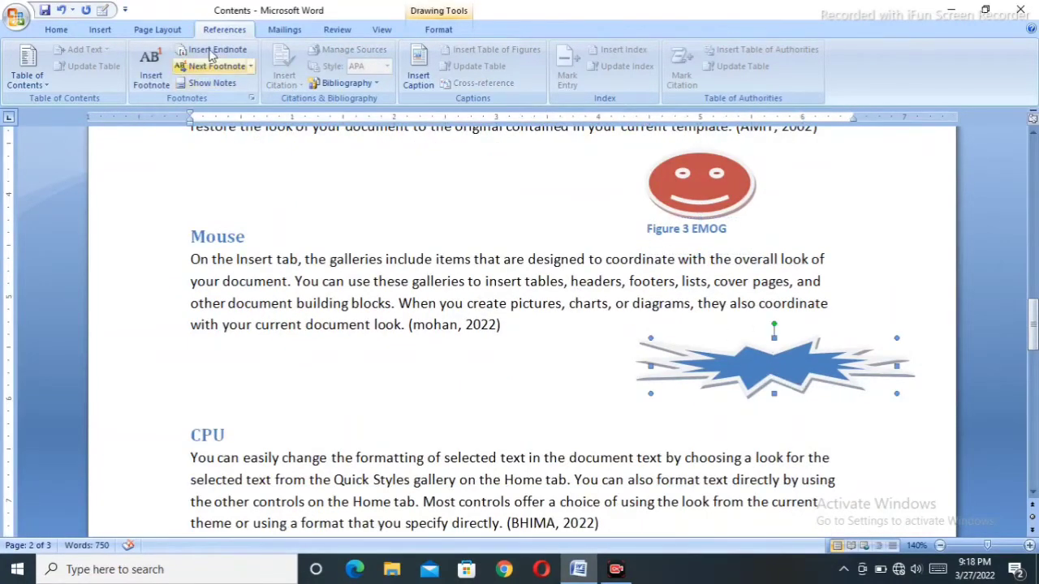
pyautogui.click(422, 91)
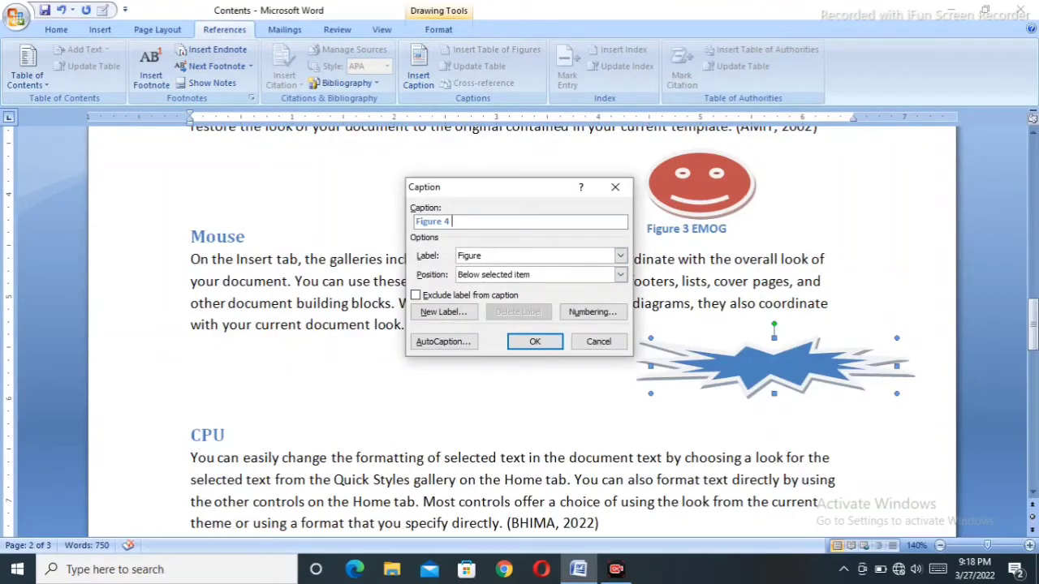
pyautogui.write('STAR')
pyautogui.click(532, 348)
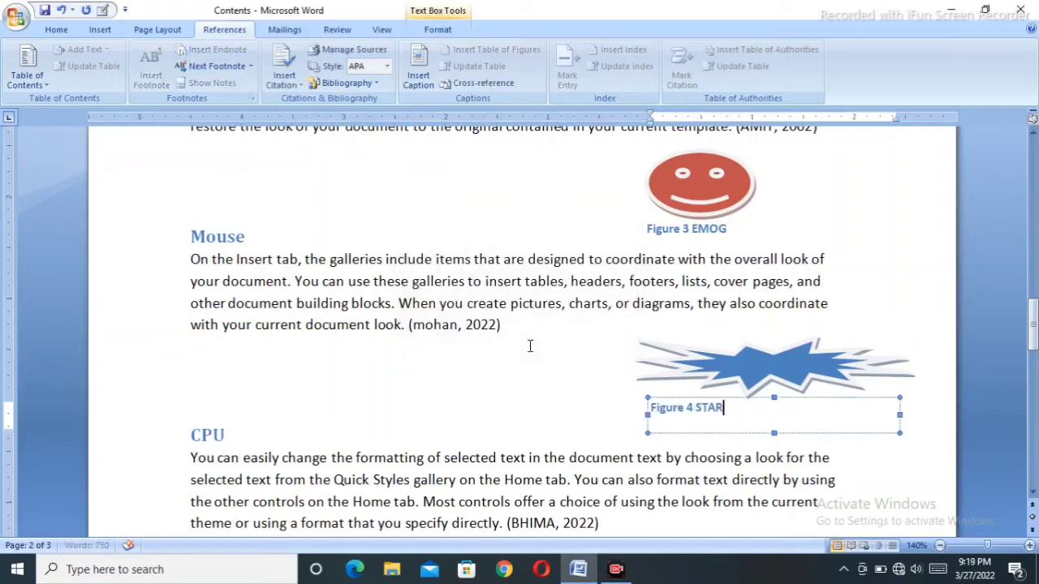
pyautogui.click(567, 397)
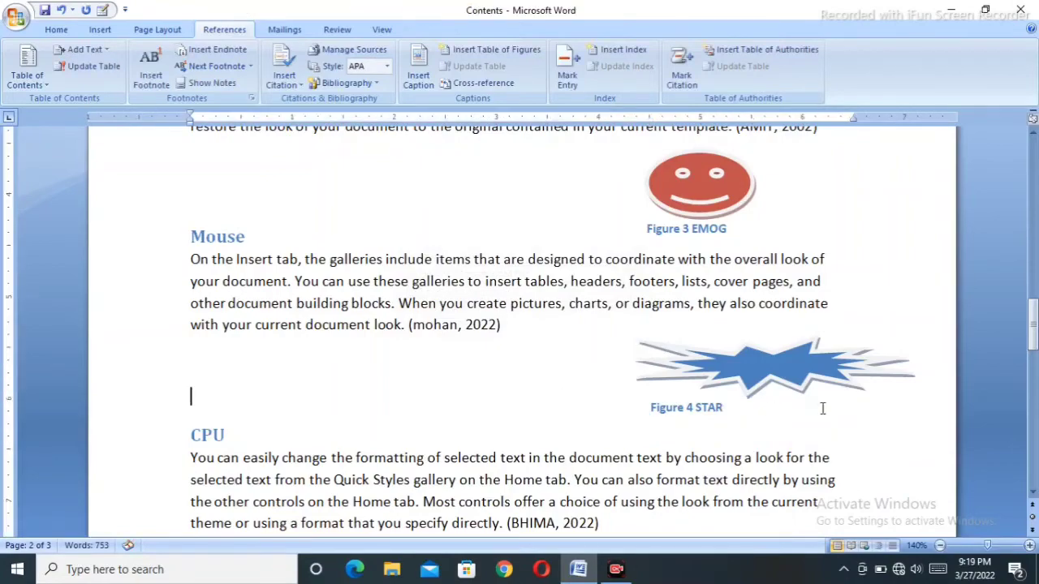
pyautogui.scroll(3, 723, 372)
pyautogui.scroll(-11, 626, 366)
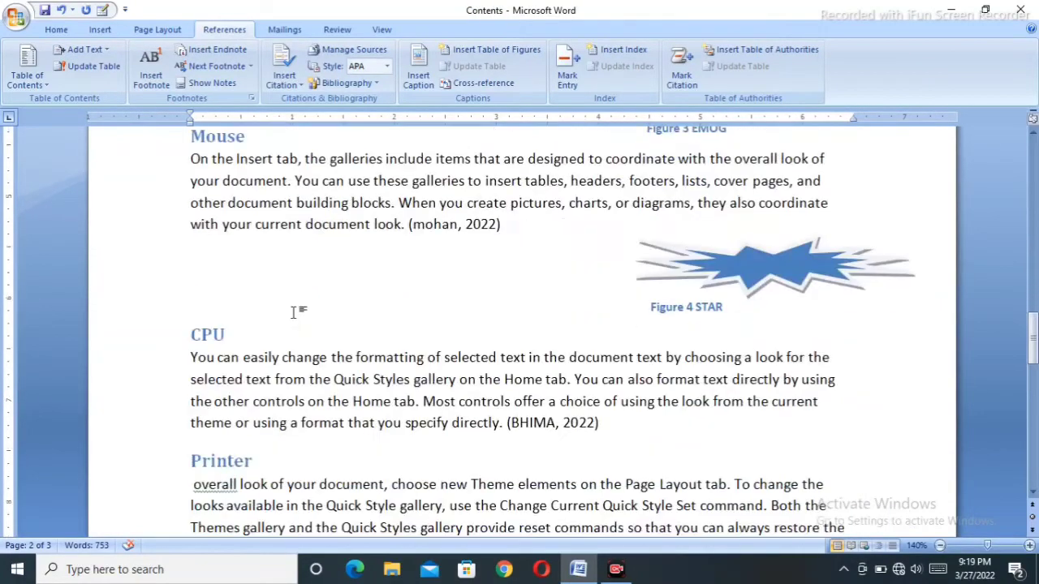
# Insert a table of figures below the bibliography for the Figure label, with a dotted leader and right-aligned page numbers
pyautogui.scroll(3, 598, 181)
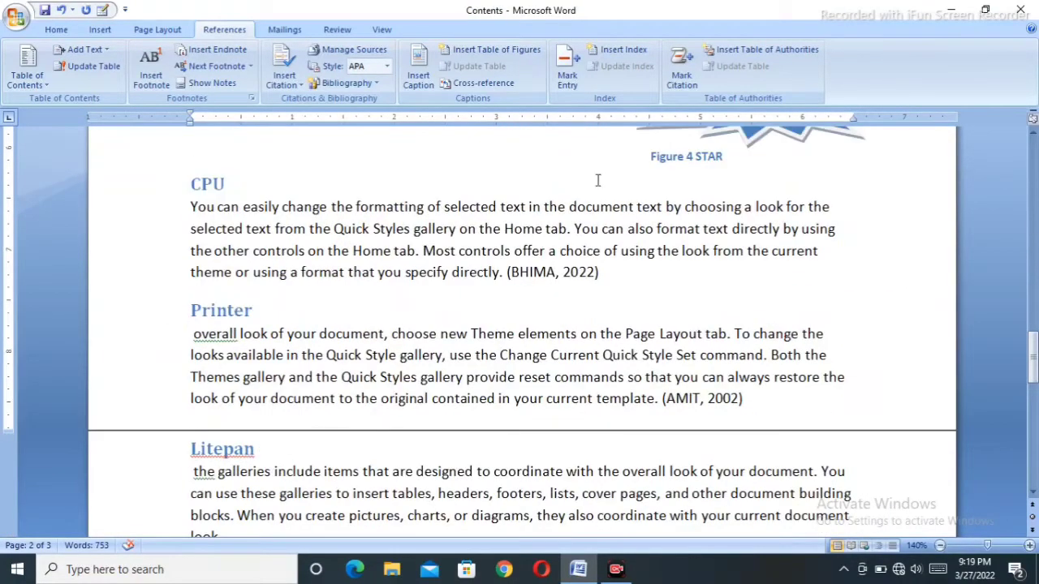
pyautogui.scroll(2, 640, 303)
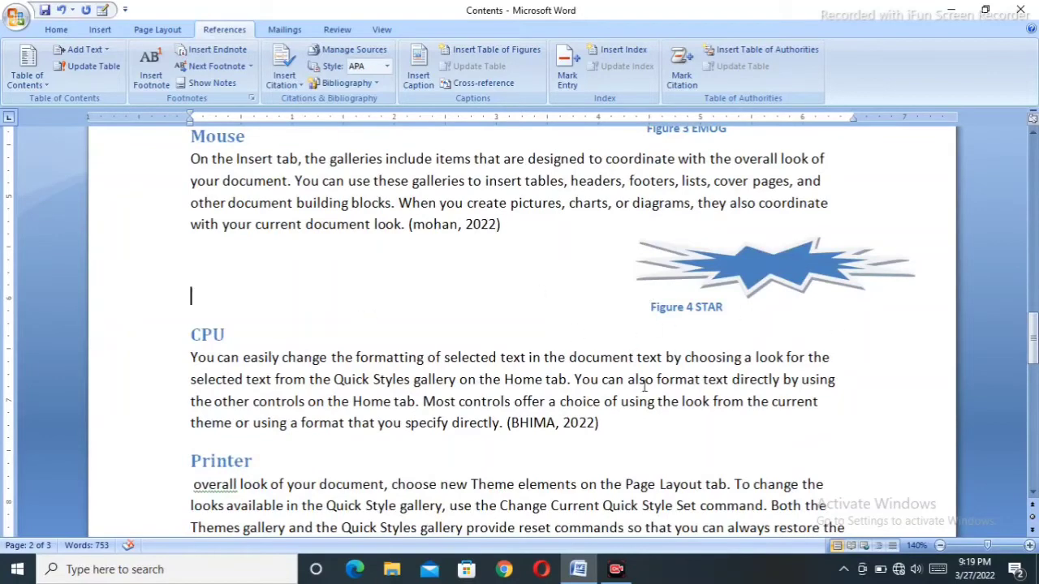
pyautogui.scroll(-3, 550, 339)
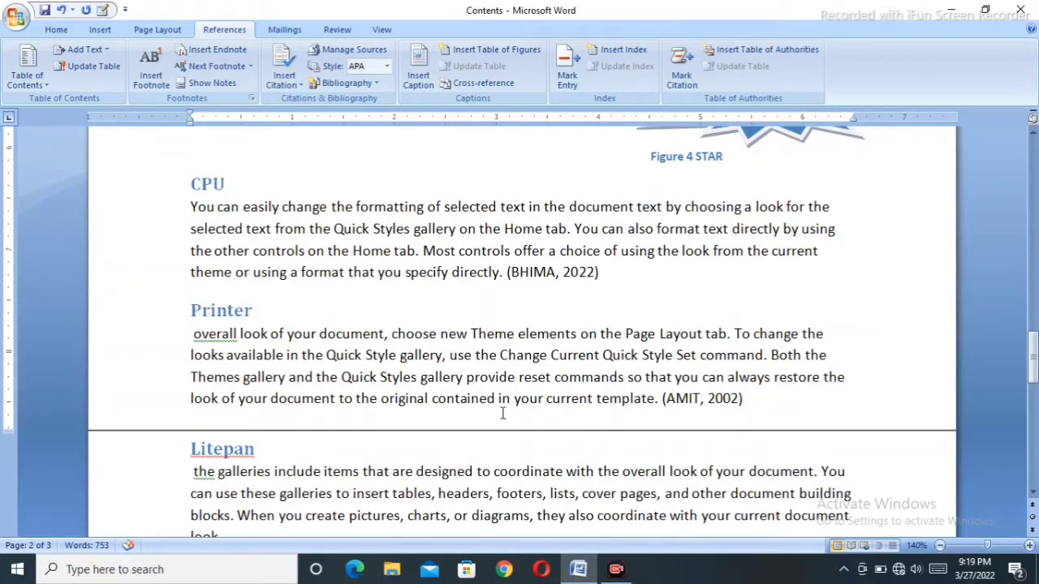
pyautogui.scroll(-4, 502, 414)
pyautogui.scroll(-4, 502, 415)
pyautogui.scroll(-1, 416, 430)
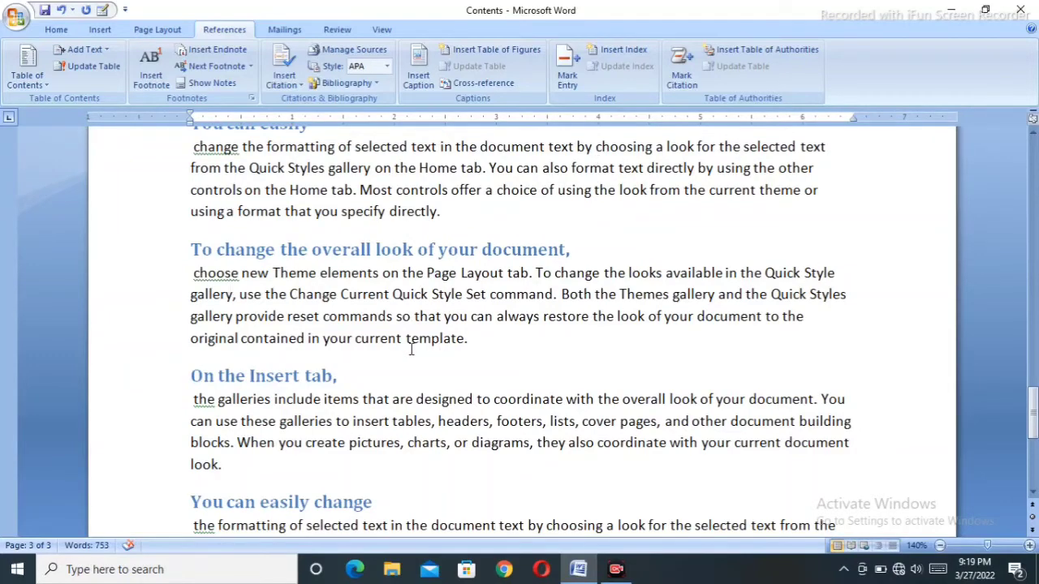
pyautogui.scroll(-6, 411, 349)
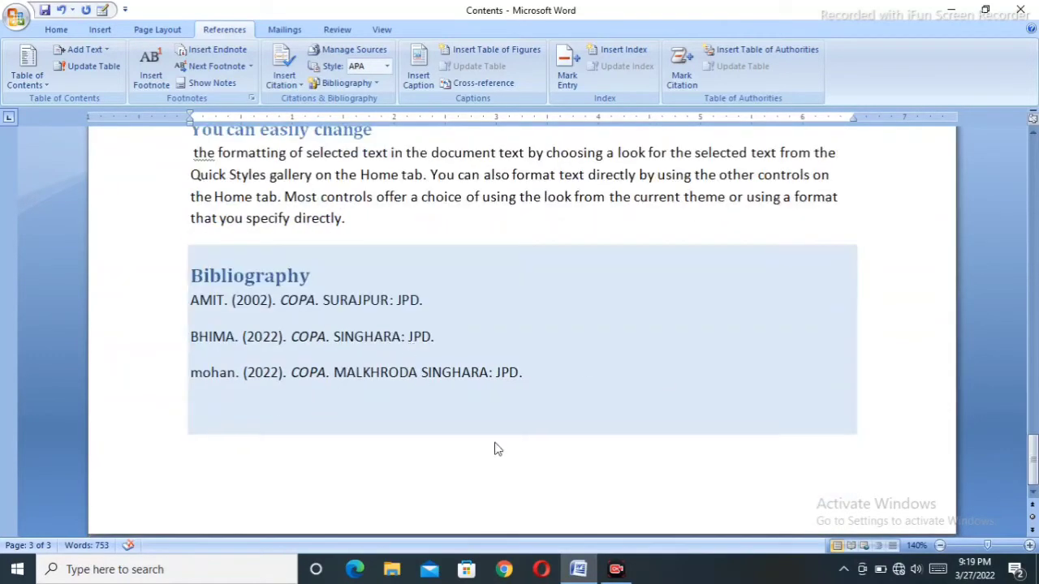
pyautogui.click(566, 448)
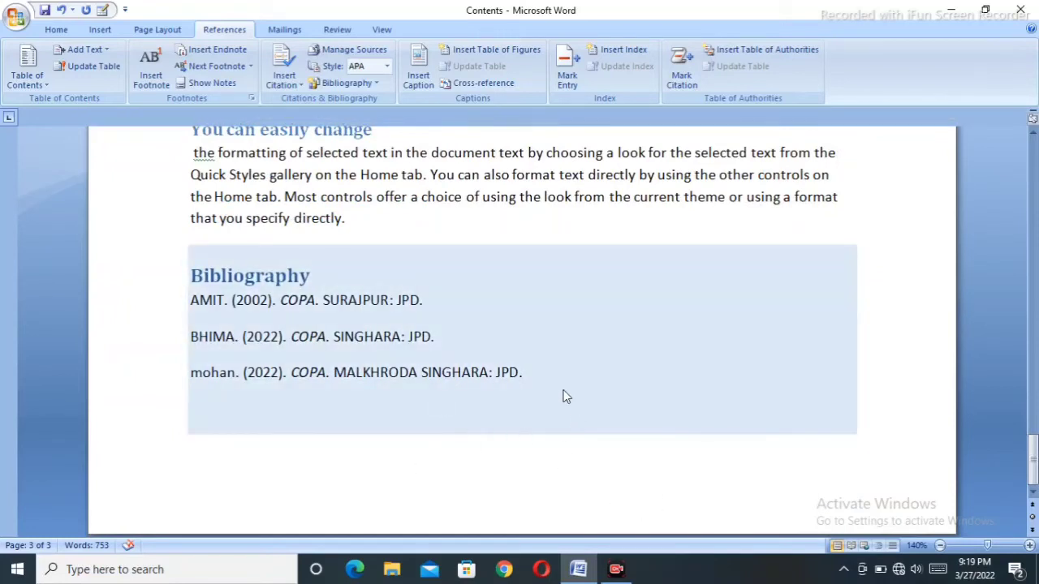
pyautogui.click(537, 484)
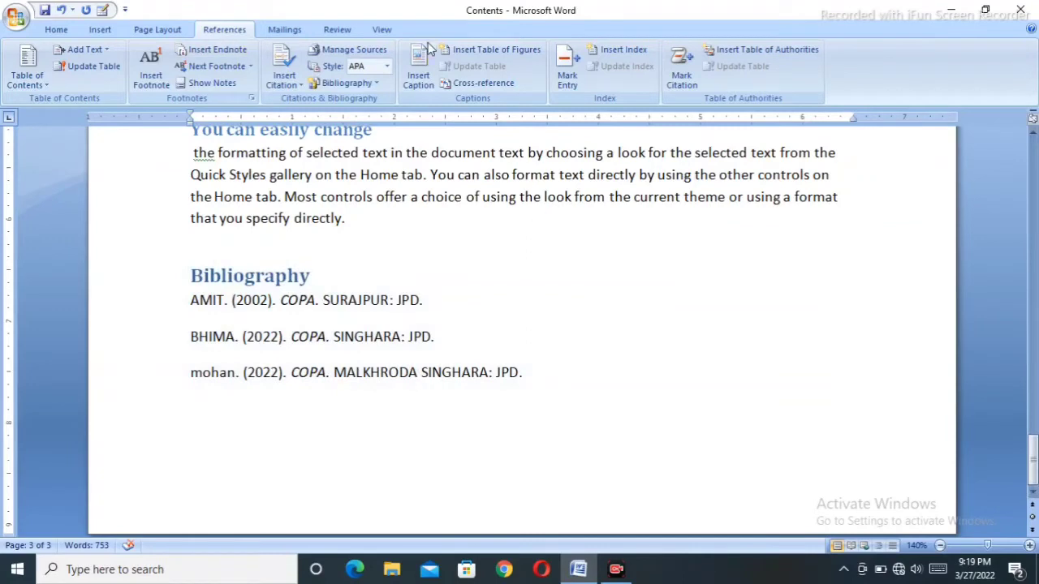
pyautogui.click(511, 57)
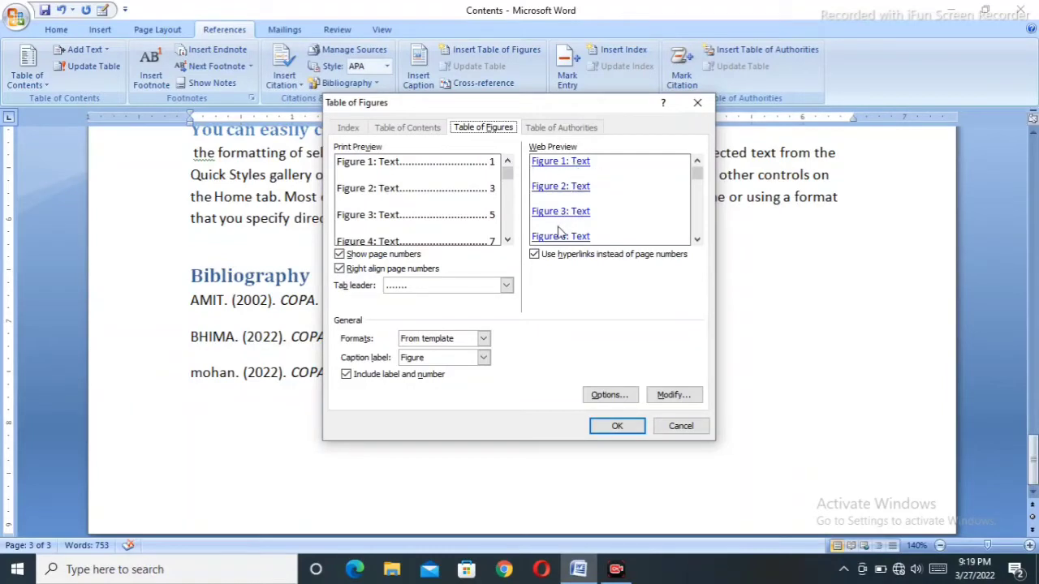
pyautogui.click(617, 426)
# Follow the "Figure 4 STAR" entry in the table of figures to its caption
pyautogui.scroll(-4, 386, 455)
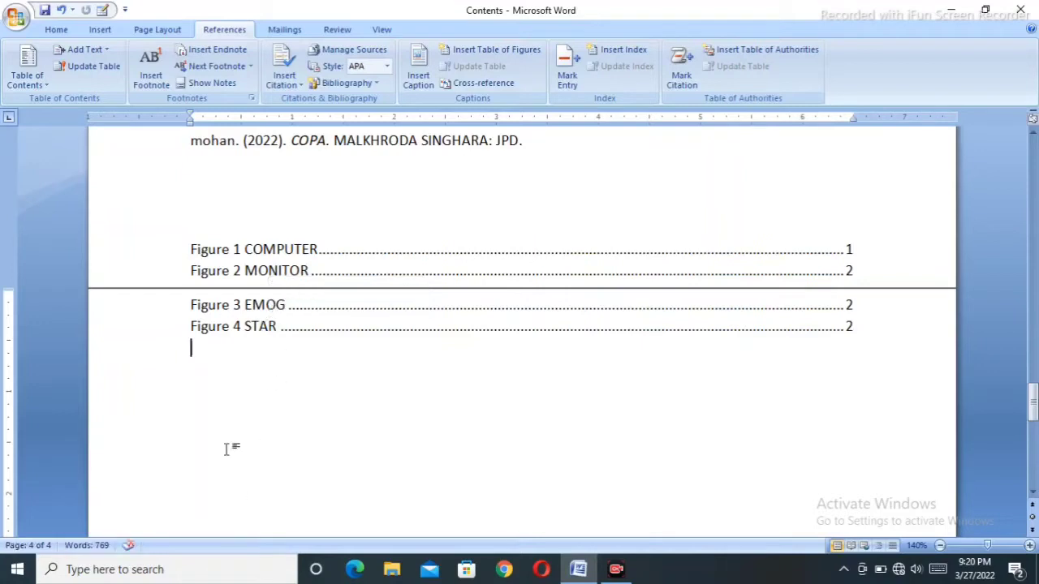
pyautogui.keyDown('ctrl'); pyautogui.click(269, 326); pyautogui.keyUp('ctrl')
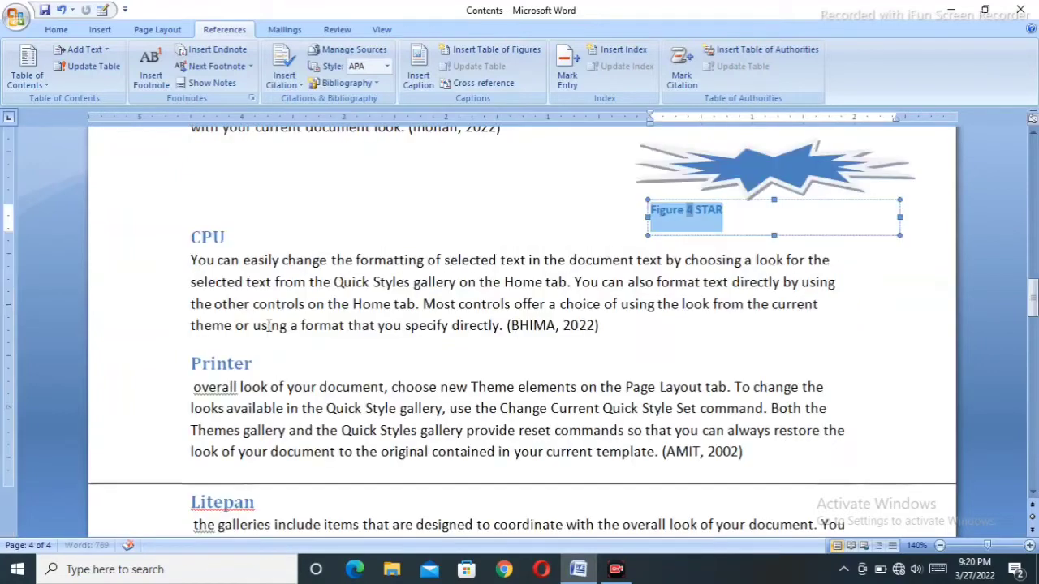
pyautogui.click(725, 213)
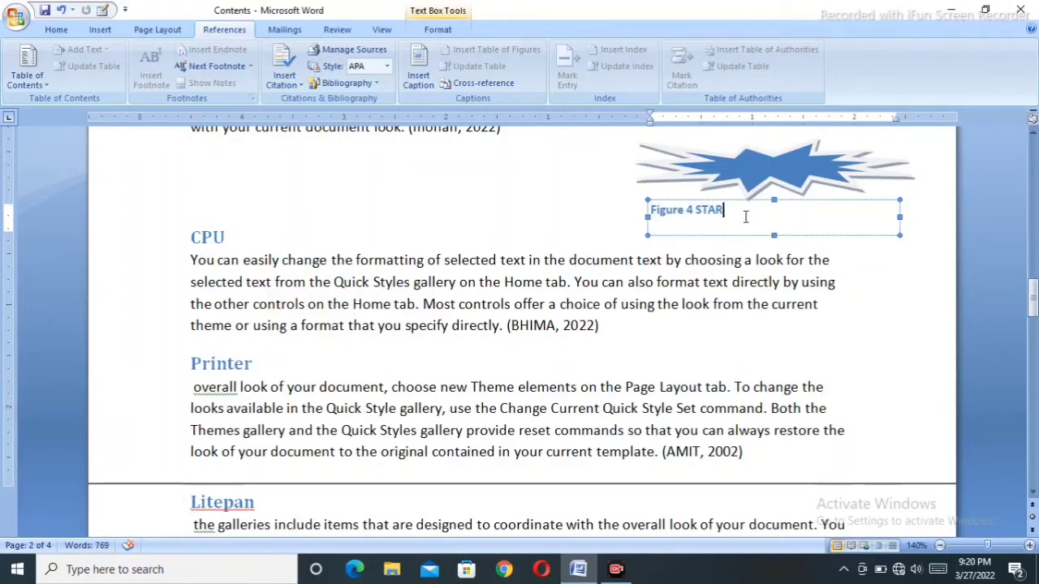
# Look through the captioned figures in the Monitor, Keyboard and Mouse sections
pyautogui.scroll(2, 748, 219)
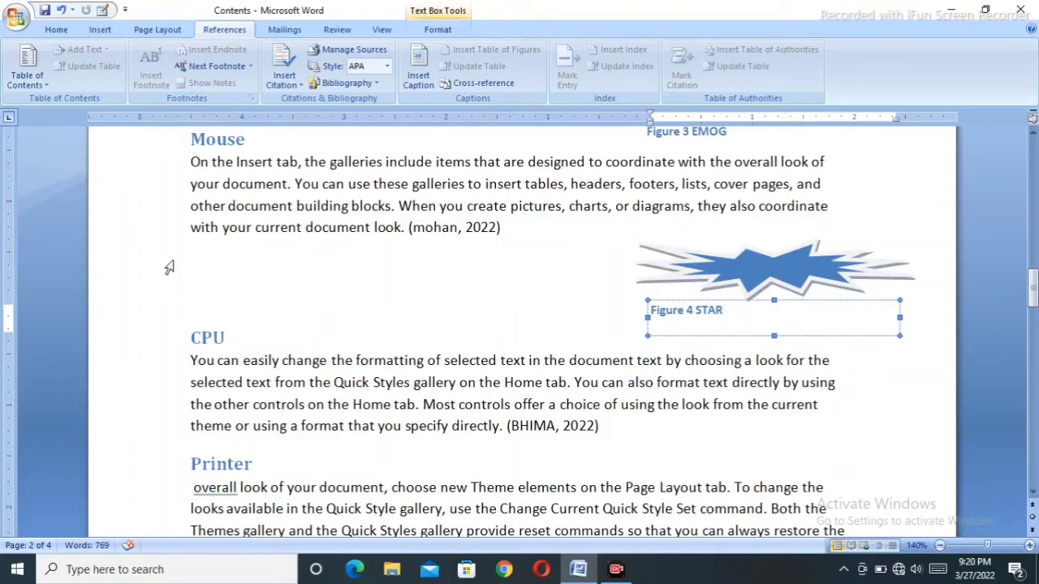
pyautogui.scroll(1, 366, 371)
pyautogui.scroll(-3, 366, 371)
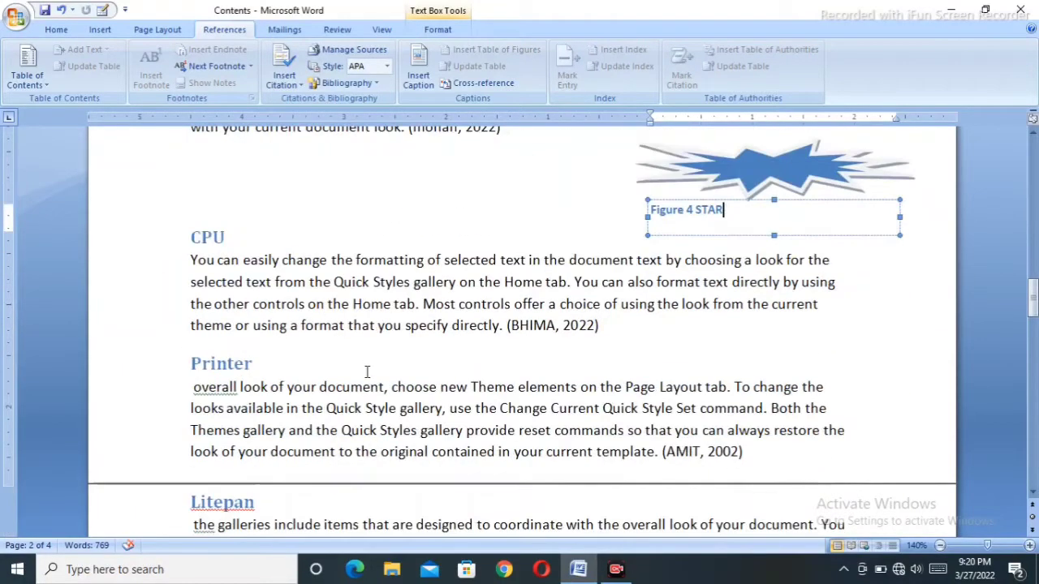
pyautogui.scroll(-5, 367, 372)
pyautogui.scroll(-5, 367, 372)
pyautogui.scroll(15, 367, 372)
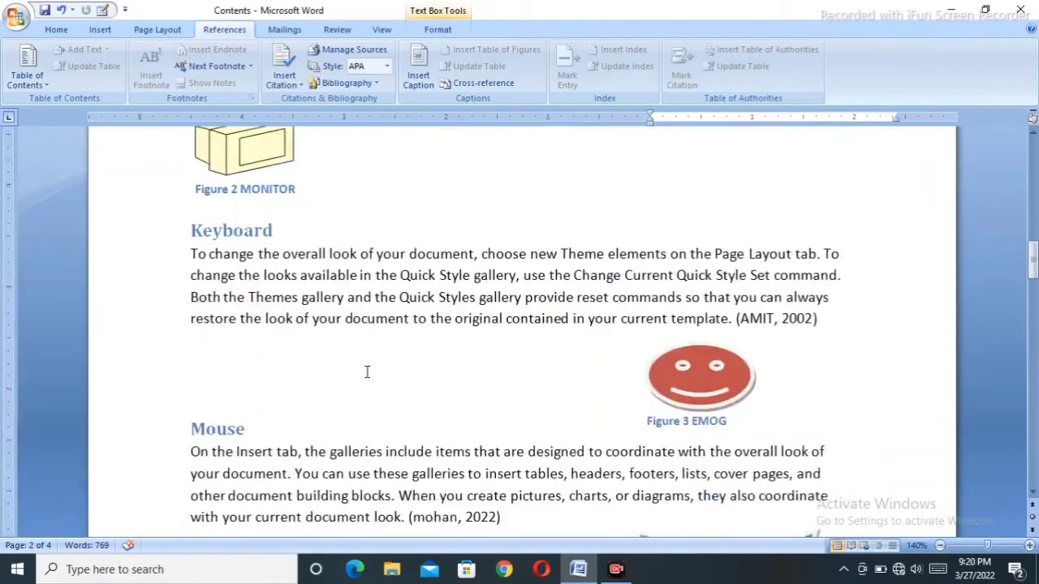
pyautogui.scroll(-11, 367, 372)
pyautogui.scroll(-3, 367, 372)
pyautogui.scroll(14, 367, 372)
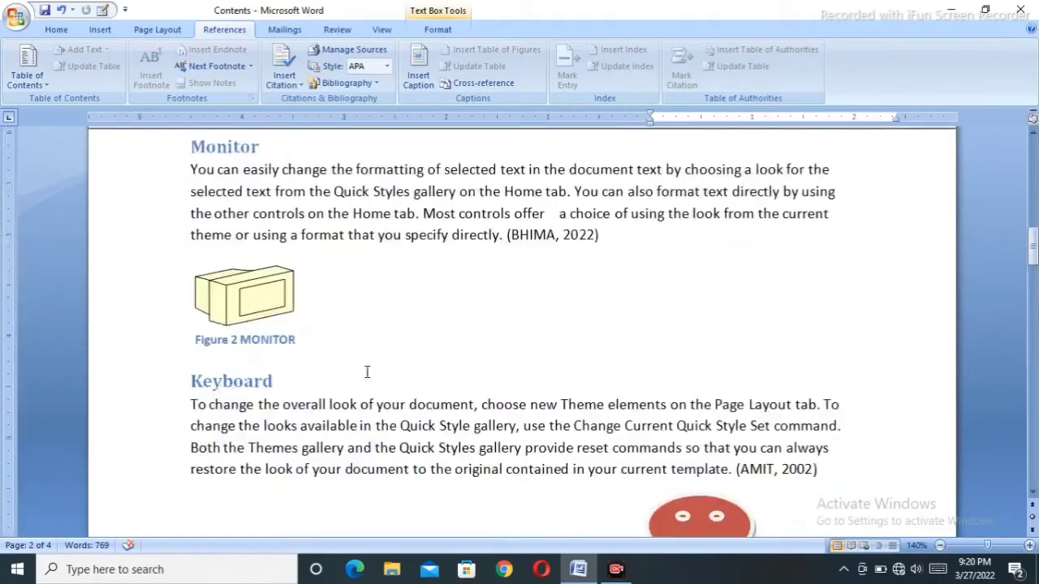
pyautogui.scroll(-4, 367, 372)
# Return to the table of figures and follow the "Figure 1 COMPUTER" entry to the captioned computer picture
pyautogui.moveTo(1032, 284); pyautogui.dragTo(1033, 412)
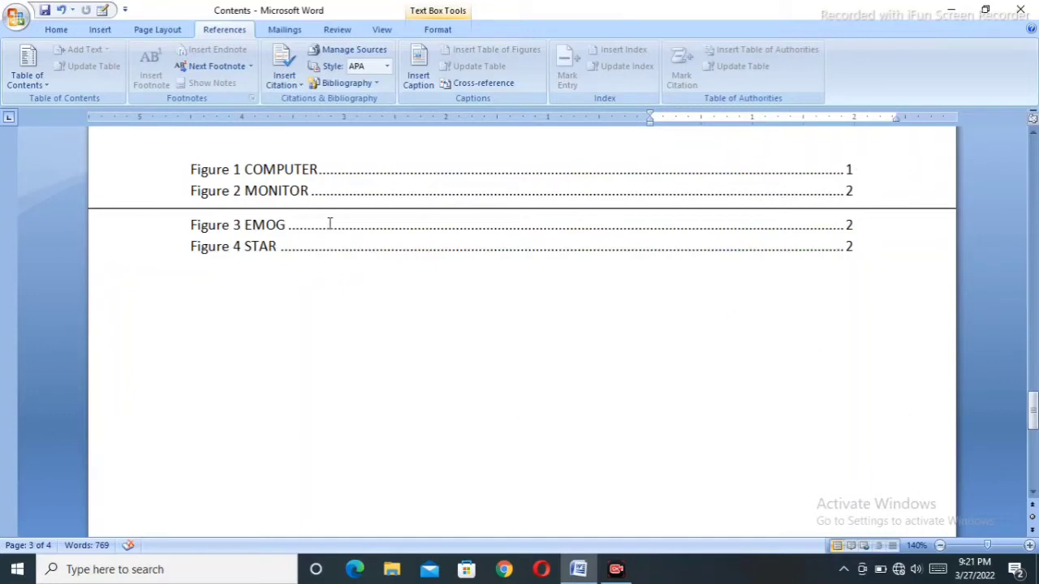
pyautogui.click(275, 169)
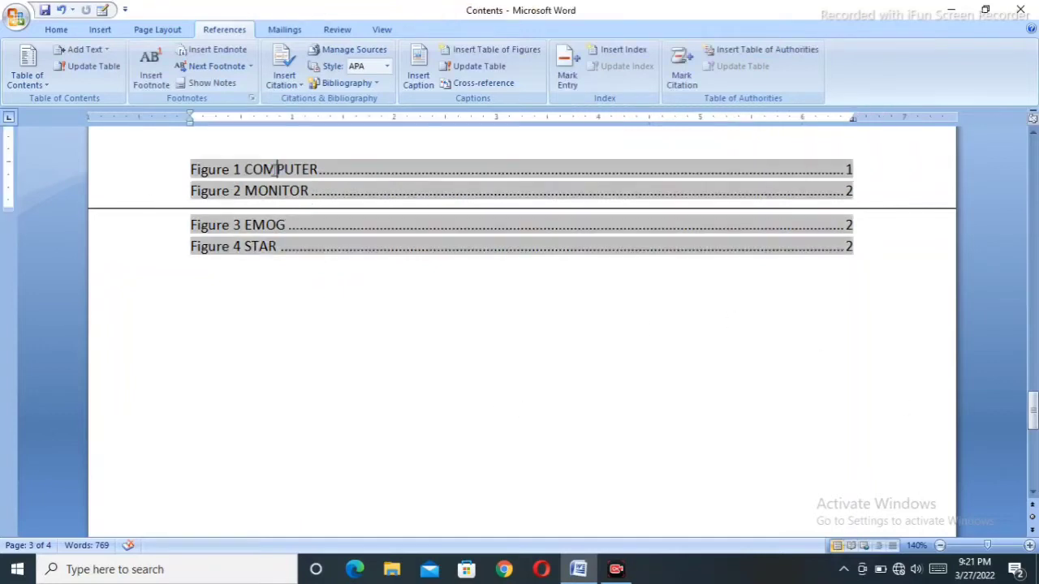
pyautogui.keyDown('ctrl'); pyautogui.click(314, 170); pyautogui.keyUp('ctrl')
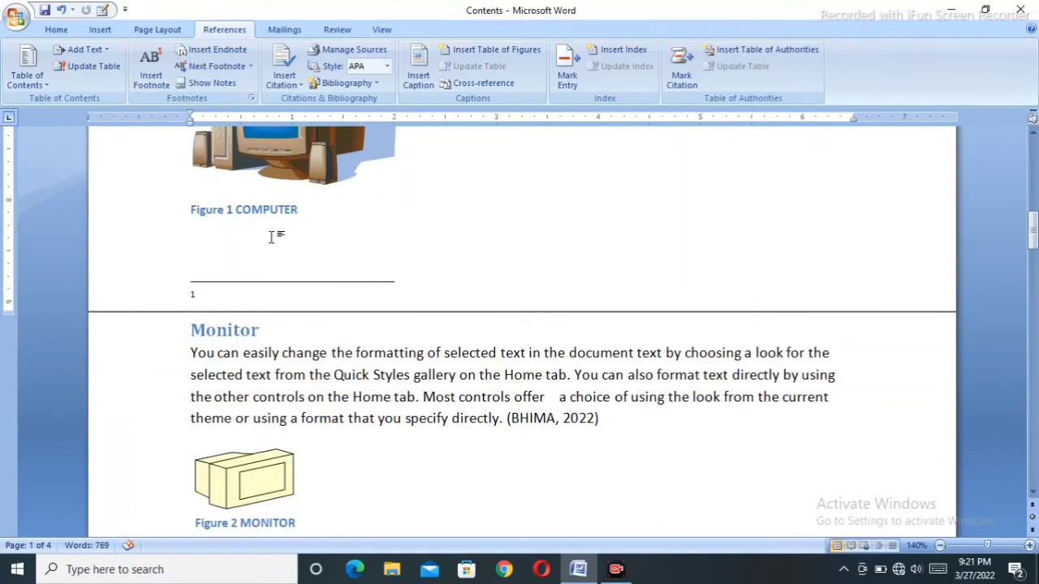
pyautogui.scroll(5, 326, 224)
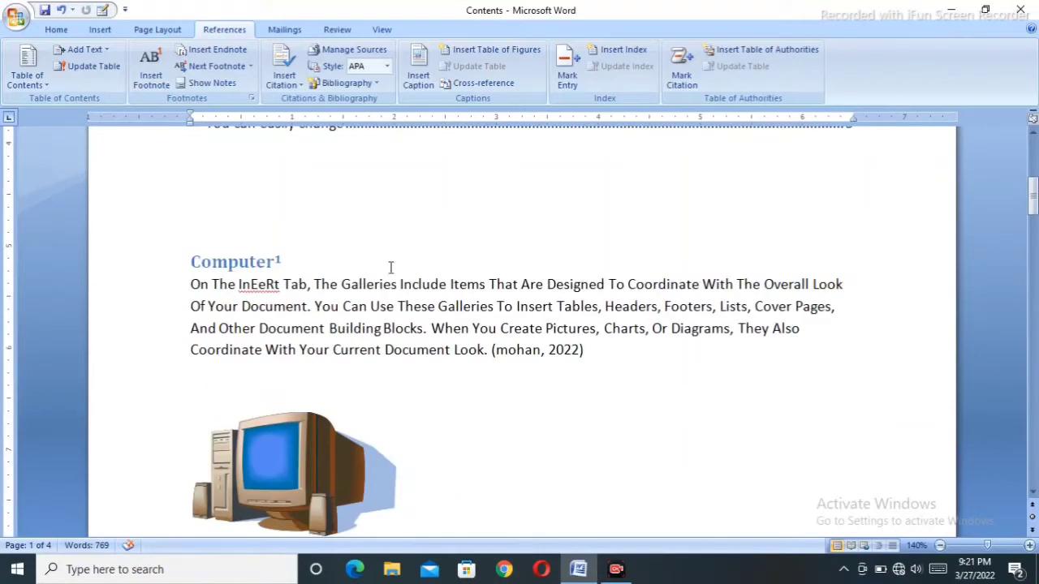
pyautogui.scroll(-2, 390, 267)
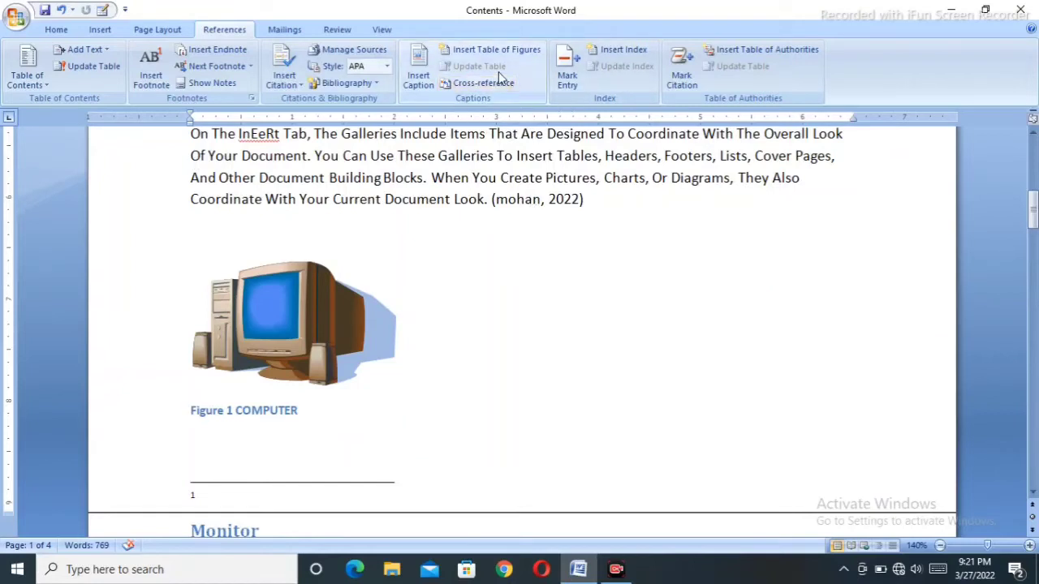
# Add two empty lines between the CPU paragraph and the Printer heading
pyautogui.scroll(-15, 501, 347)
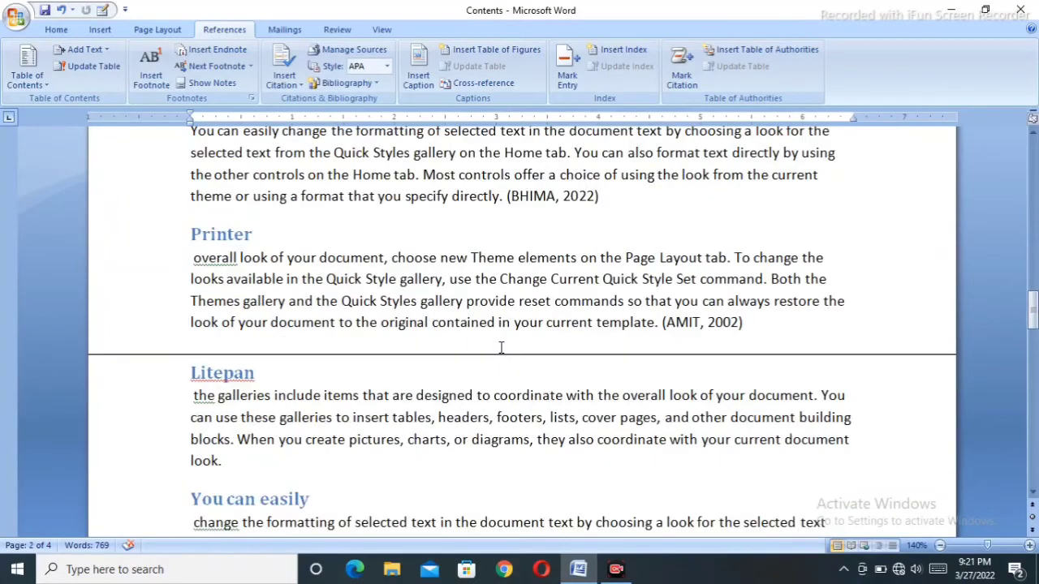
pyautogui.scroll(-1, 501, 348)
pyautogui.click(601, 147)
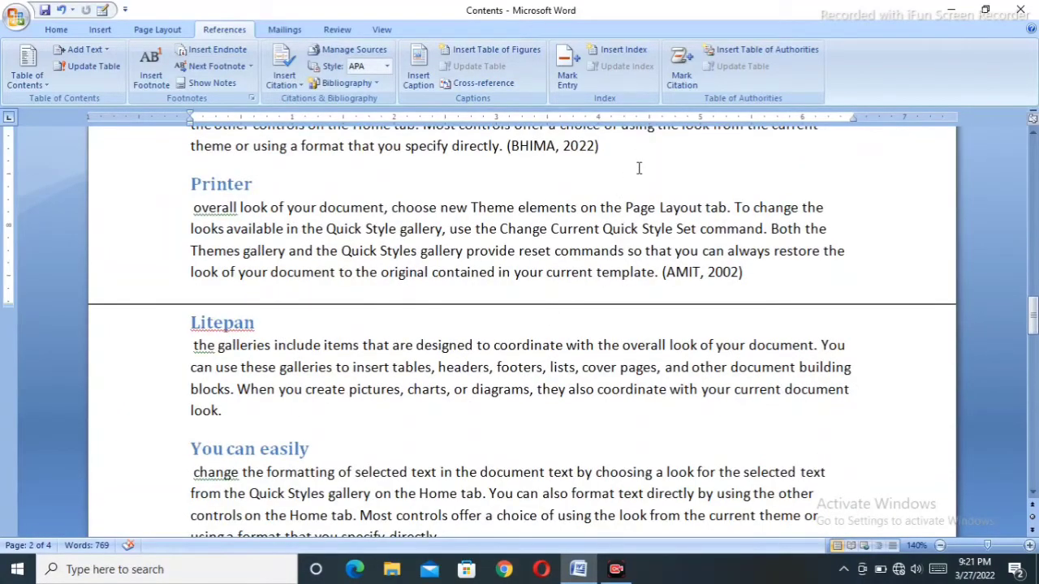
pyautogui.press('Return')
pyautogui.press('Return')
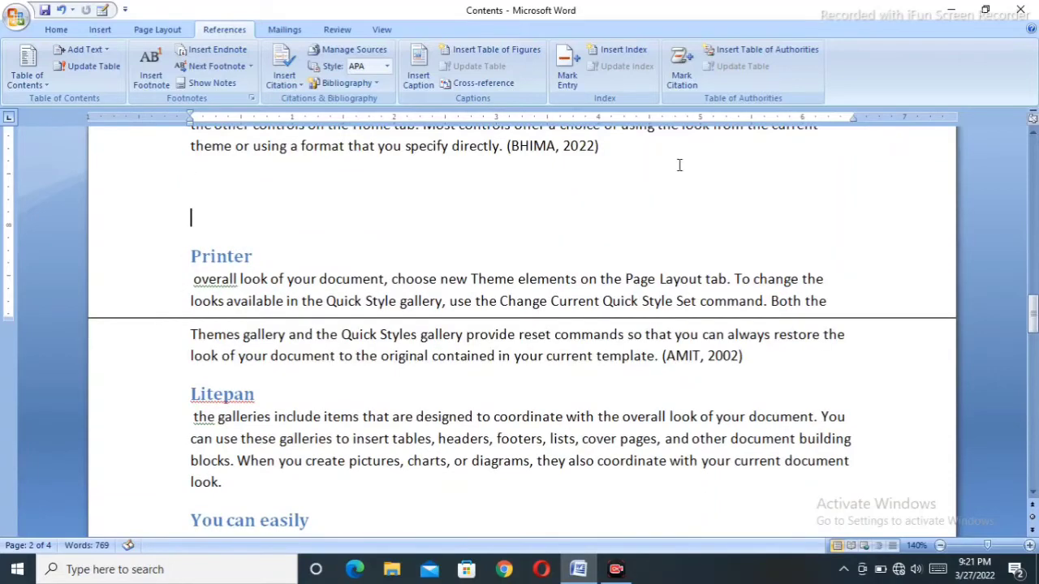
pyautogui.press('Up')
# Draw a heart shape about 1.02" wide and 0.87" high below the right end of the CPU paragraph and apply the red shape style
pyautogui.click(100, 30)
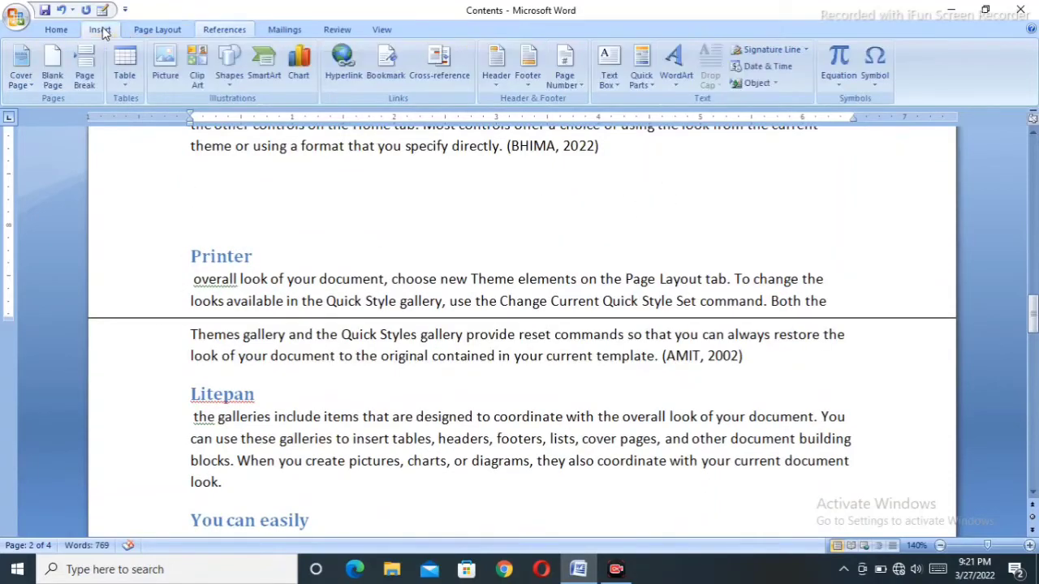
pyautogui.click(230, 69)
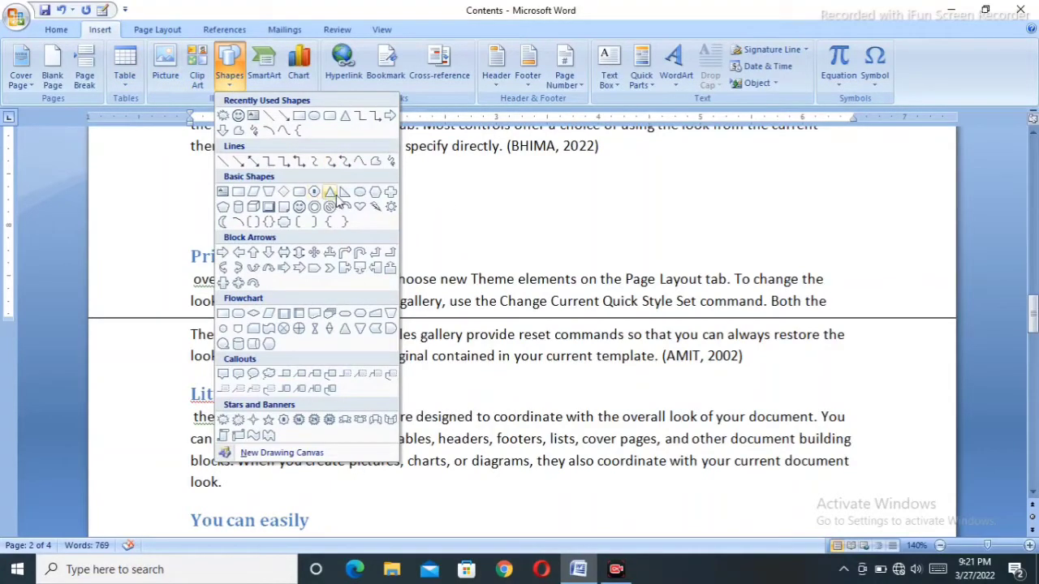
pyautogui.click(359, 207)
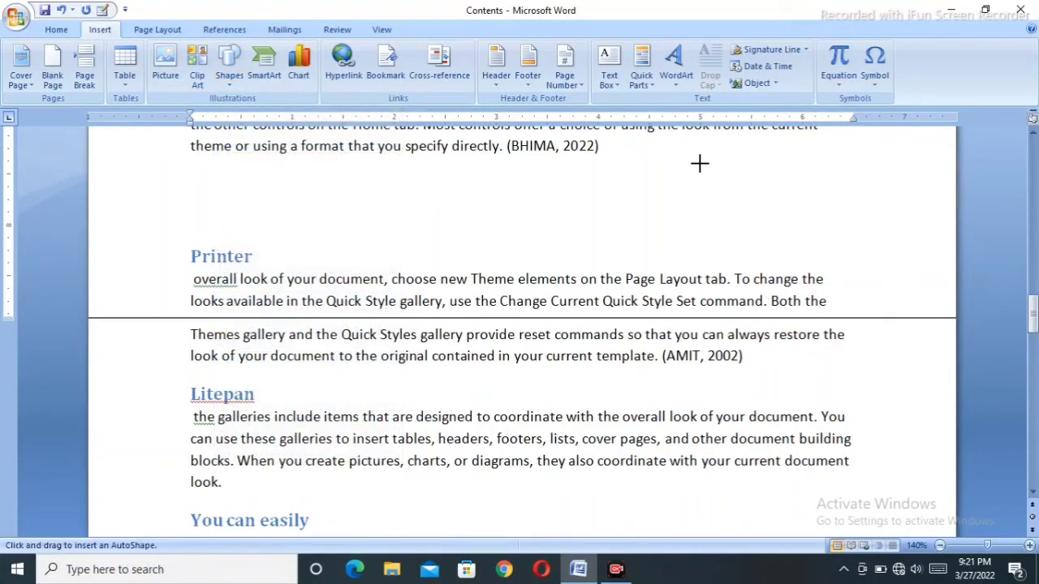
pyautogui.moveTo(699, 163); pyautogui.dragTo(804, 251)
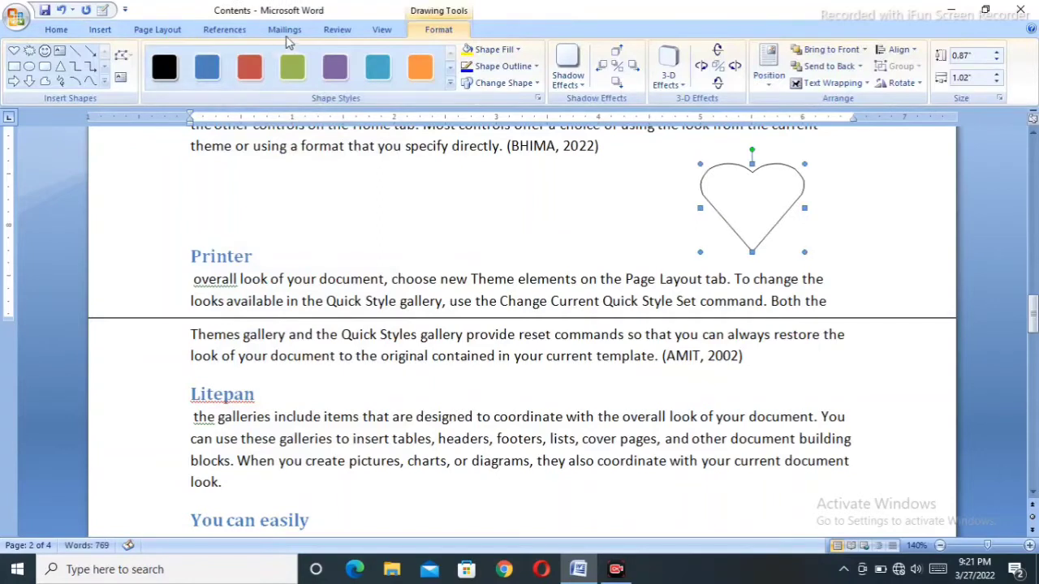
pyautogui.click(250, 70)
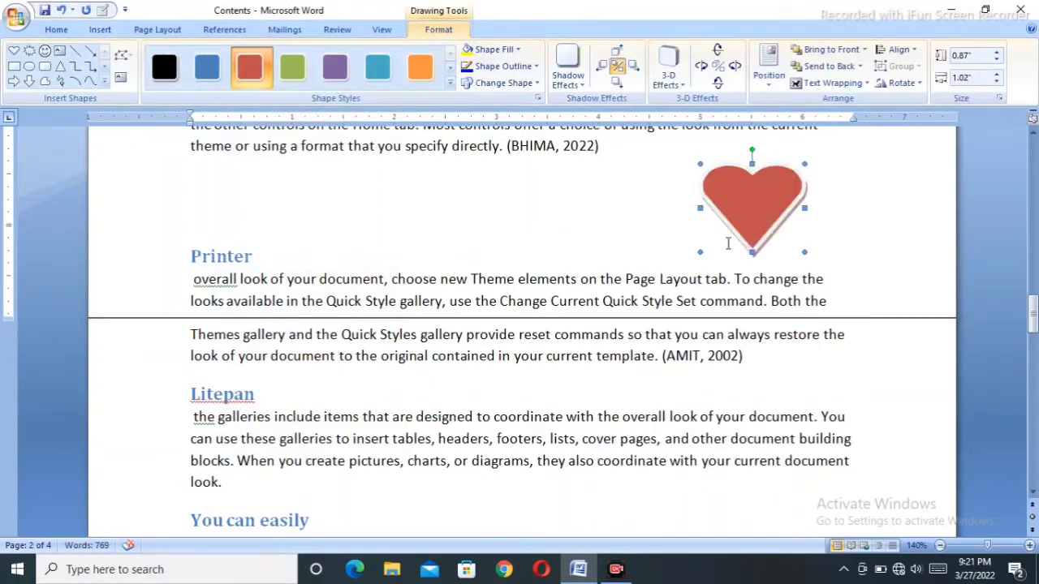
pyautogui.click(547, 234)
# Insert the caption "Figure 5 DIL" below the red heart, using the Figure label
pyautogui.click(735, 199)
pyautogui.click(225, 30)
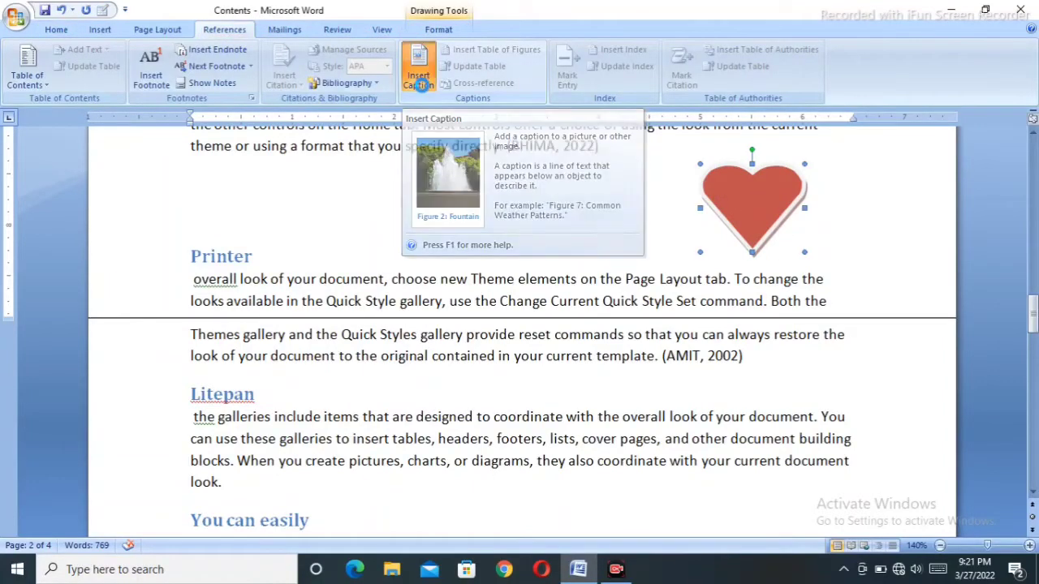
pyautogui.click(421, 84)
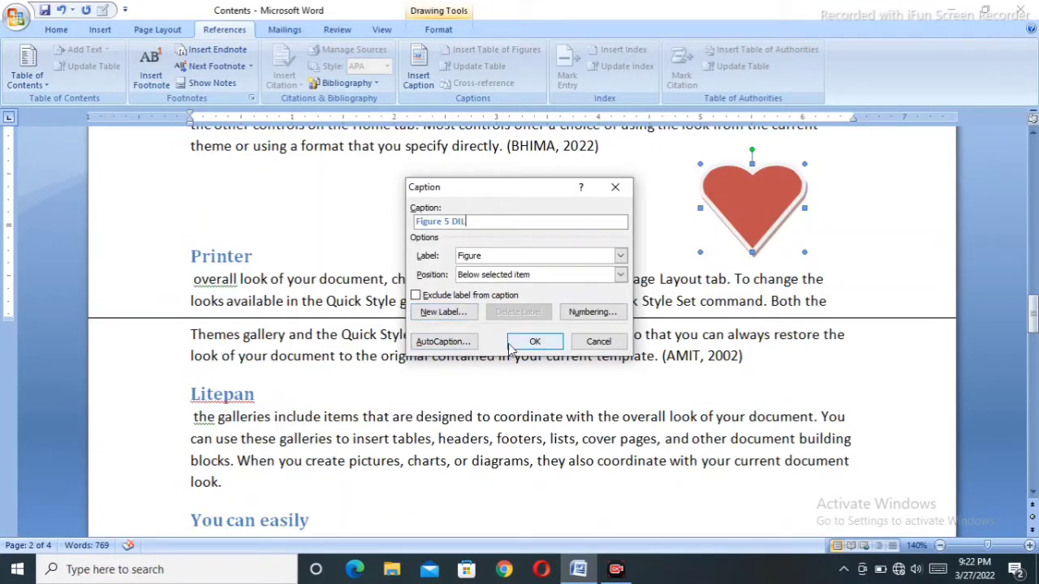
pyautogui.click(535, 342)
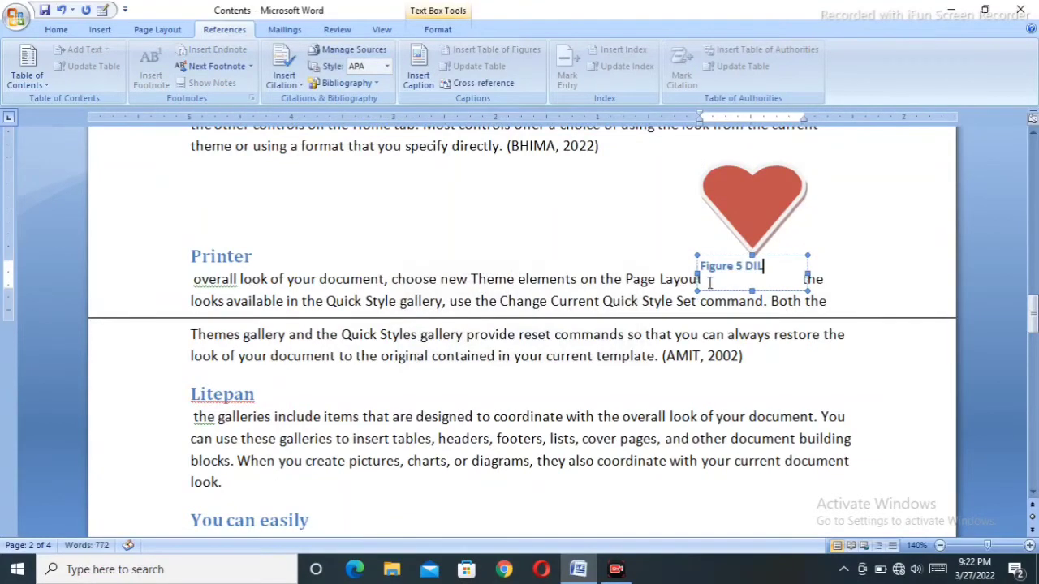
pyautogui.click(840, 254)
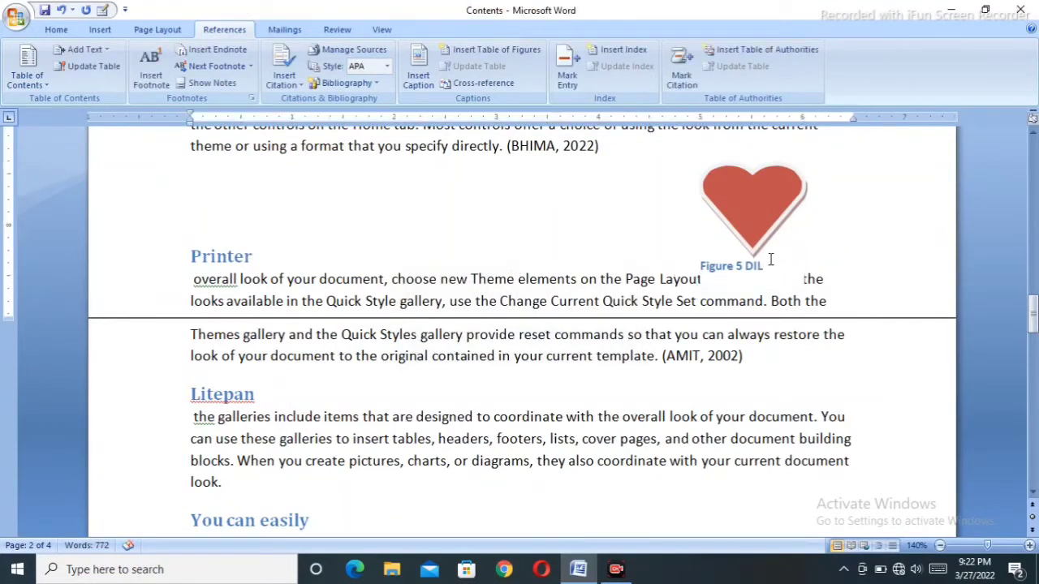
# Move the red heart up beside the end of the CPU paragraph to make room for its caption
pyautogui.click(756, 215)
pyautogui.press('Up')
pyautogui.press('Up')
pyautogui.press('Up')
pyautogui.press('Up')
pyautogui.press('Up')
pyautogui.press('Up')
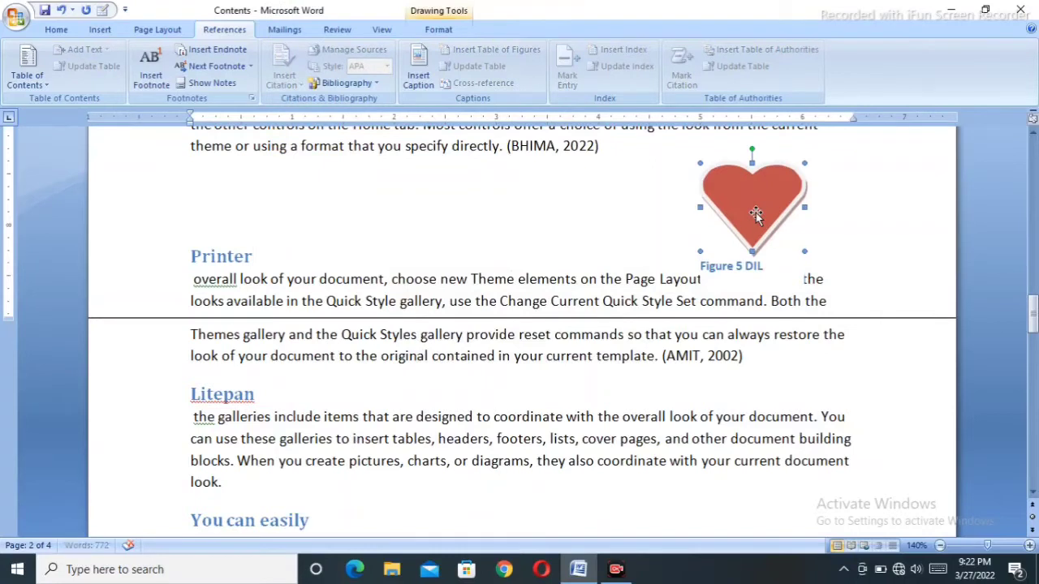
pyautogui.press('Up')
pyautogui.press('Up')
pyautogui.press('Up')
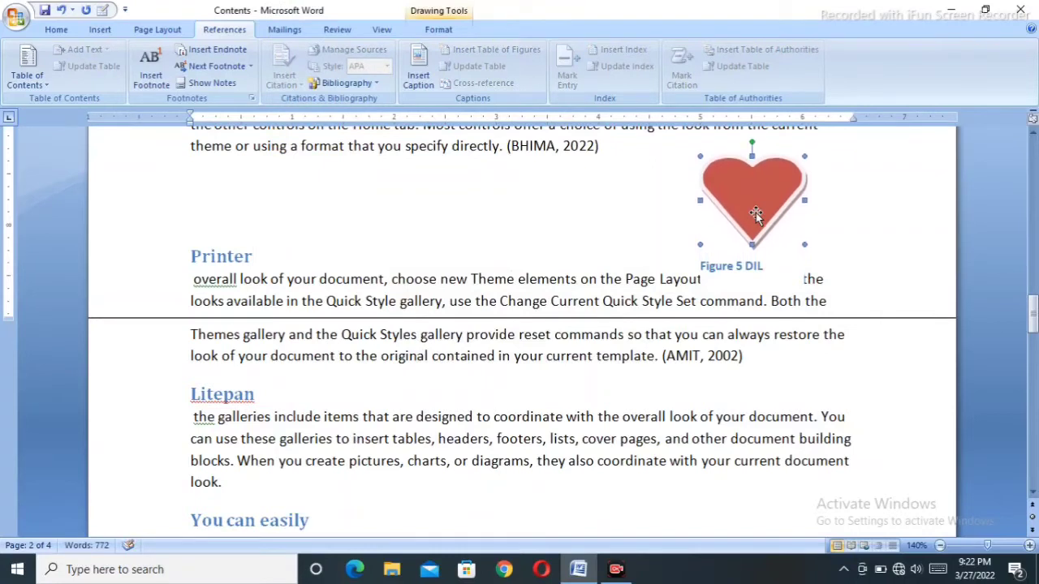
pyautogui.moveTo(755, 212); pyautogui.dragTo(756, 194)
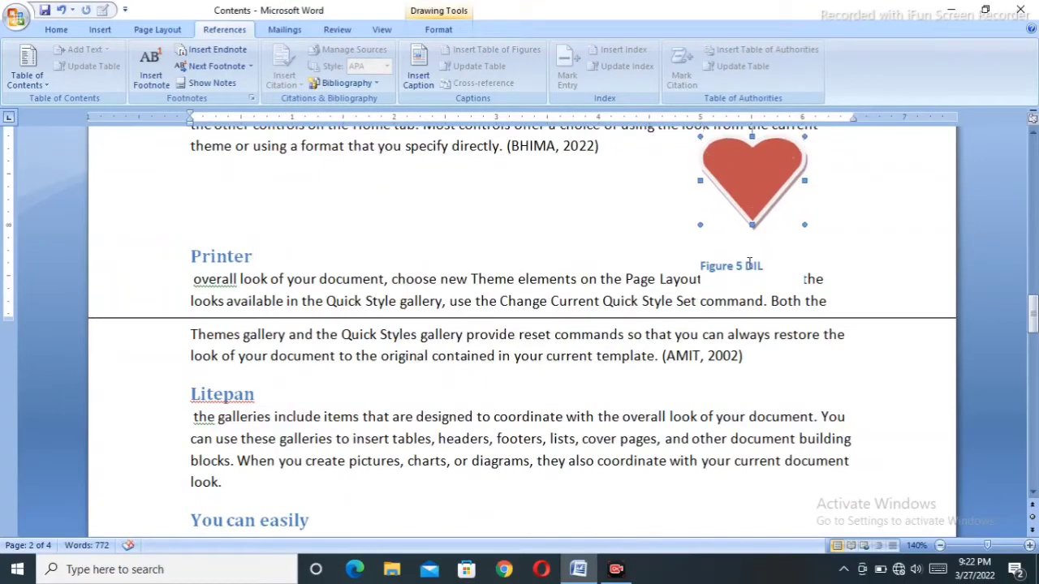
# Move the "Figure 5 DIL" caption box up to sit directly under the heart, off the Printer paragraph
pyautogui.click(749, 264)
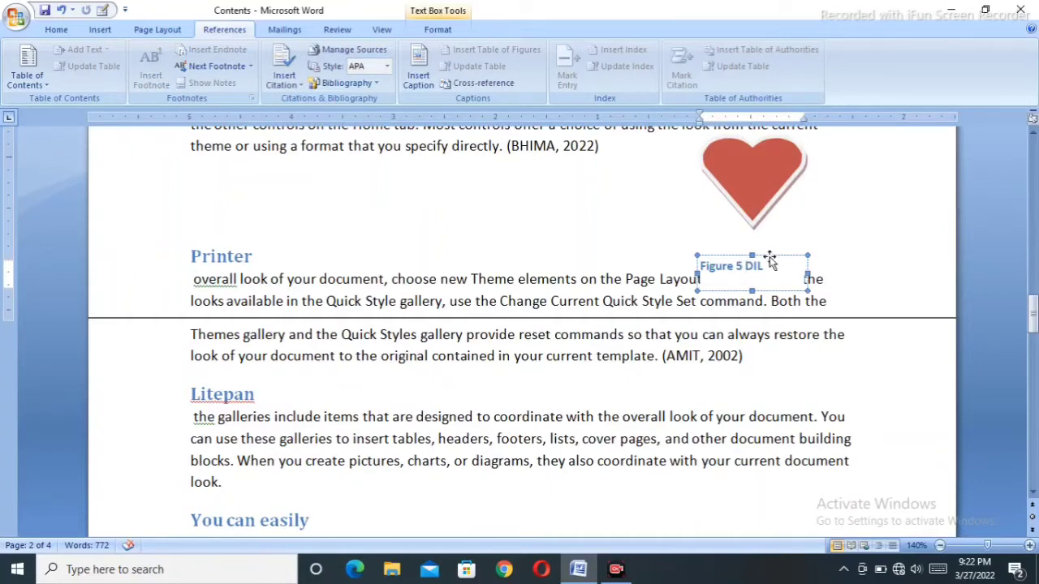
pyautogui.moveTo(770, 258); pyautogui.dragTo(772, 231)
pyautogui.scroll(-3, 770, 363)
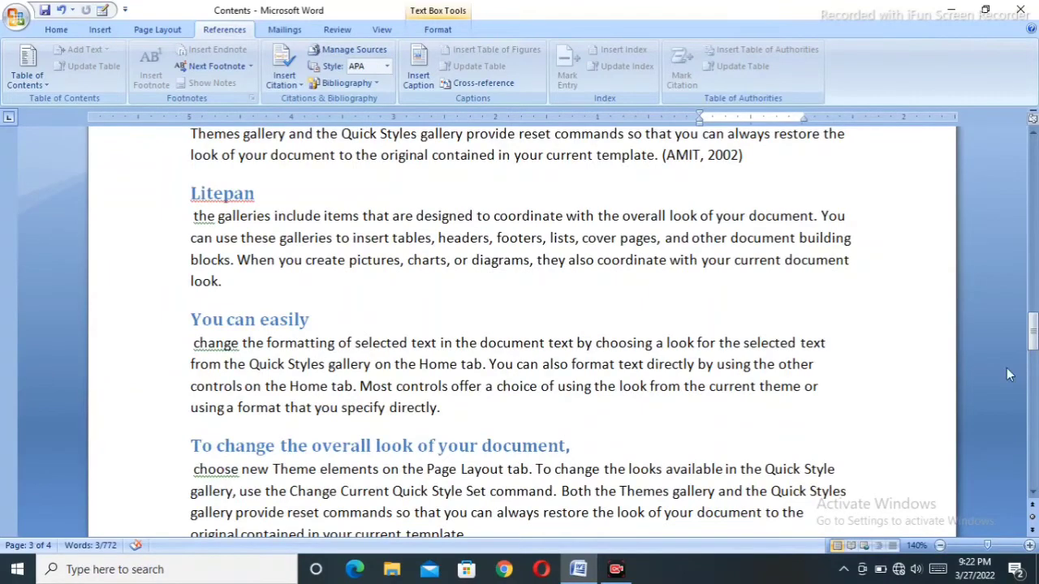
# Update the entire table of figures on the last page, including its entries and page numbers
pyautogui.moveTo(1032, 341); pyautogui.dragTo(1033, 410)
pyautogui.click(388, 355)
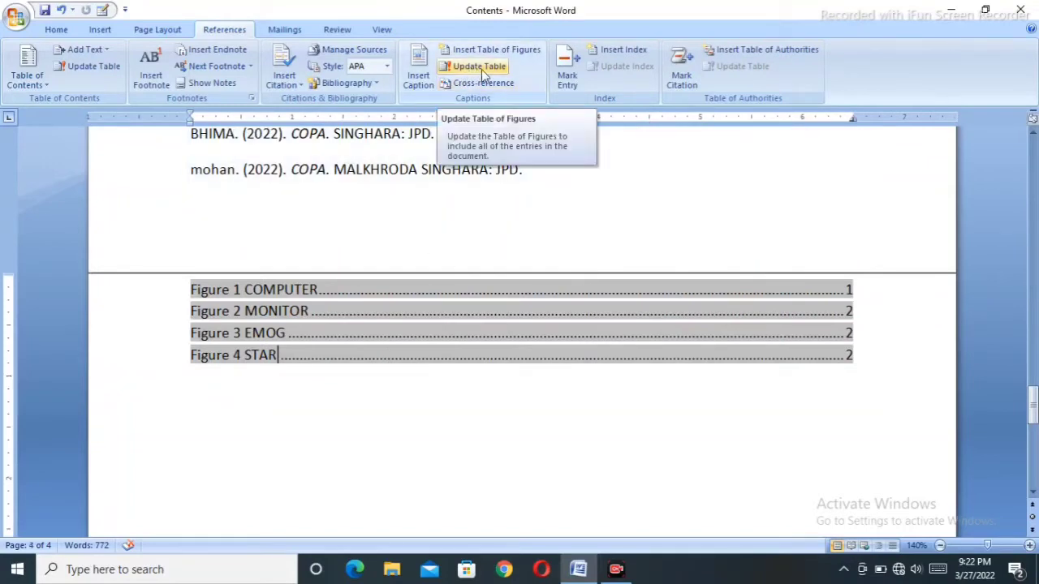
pyautogui.click(482, 69)
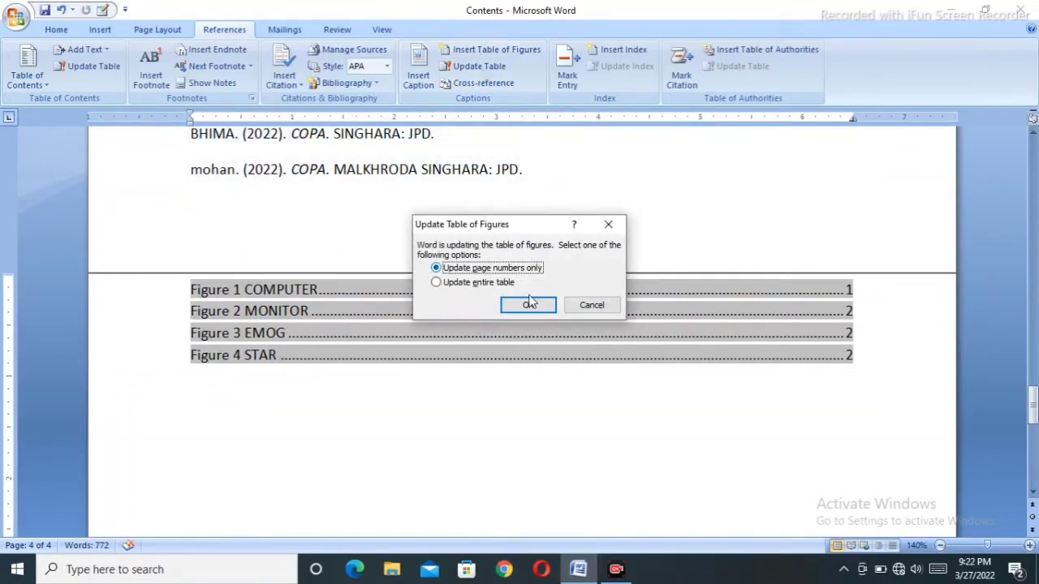
pyautogui.click(439, 284)
pyautogui.click(528, 306)
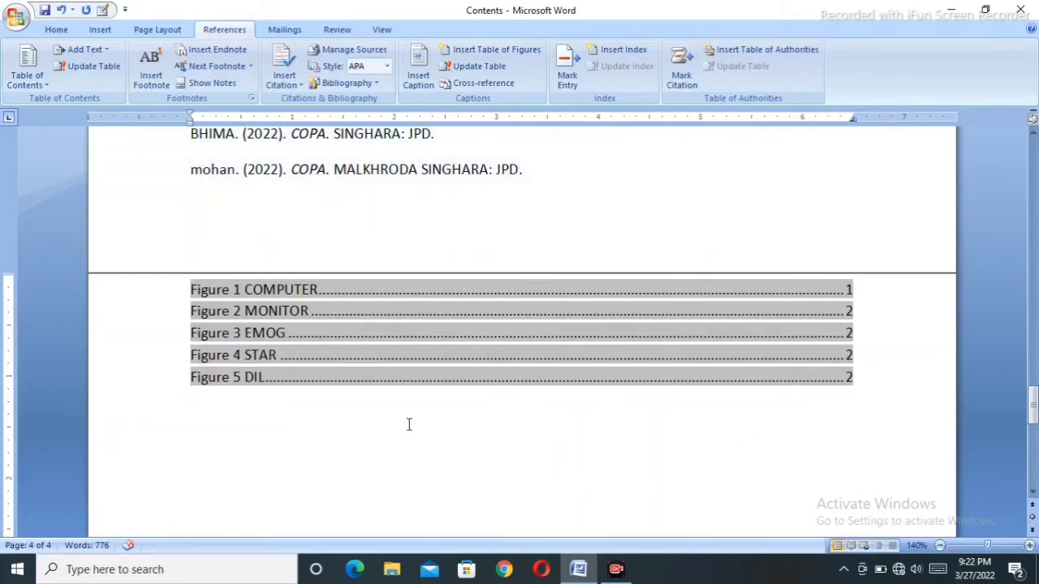
# Add a blank line below the table of figures and start a cross-reference of type Heading that refers to the heading text
pyautogui.scroll(-4, 593, 420)
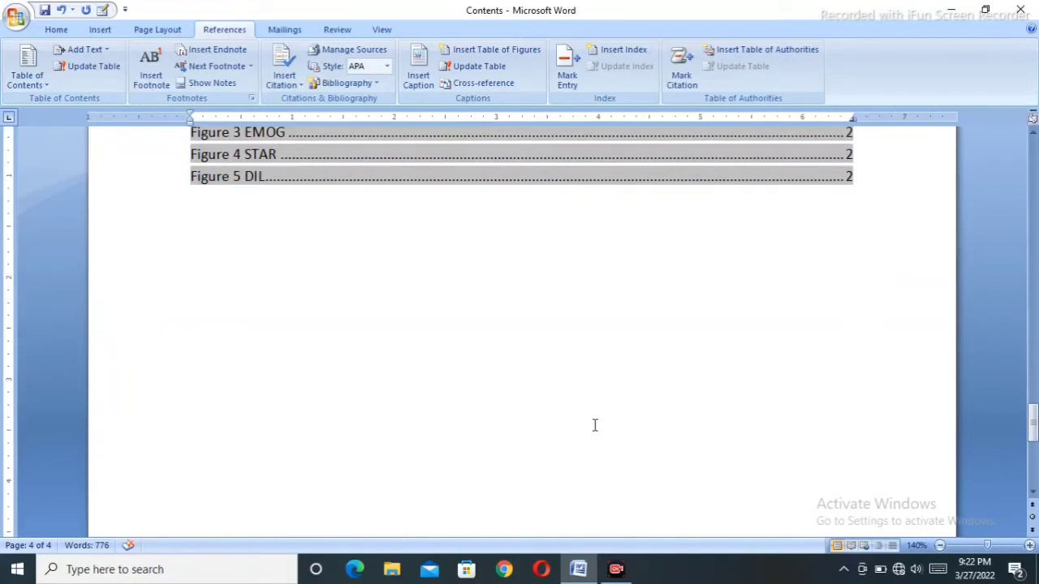
pyautogui.scroll(1, 595, 425)
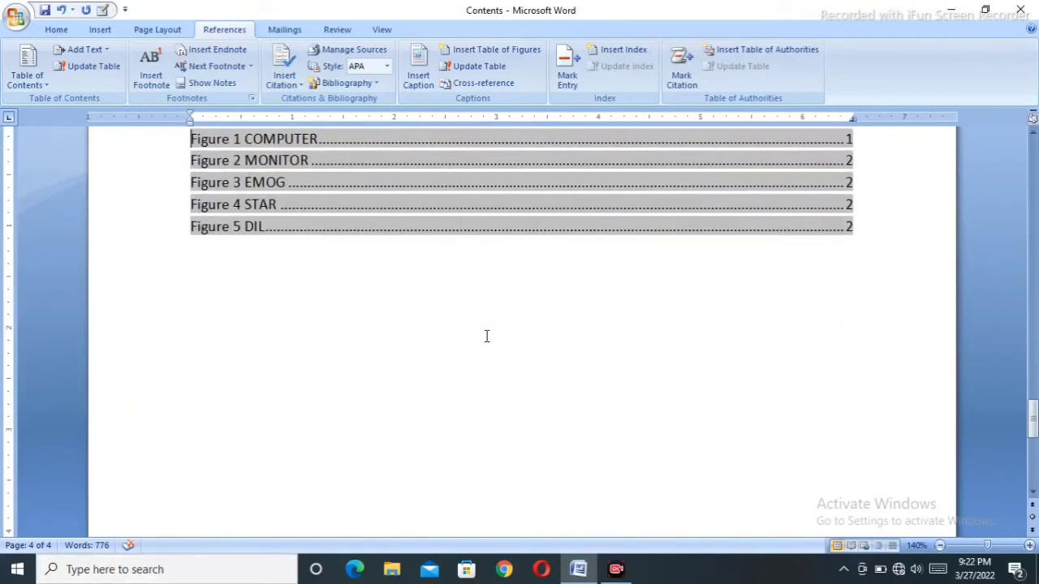
pyautogui.scroll(1, 247, 286)
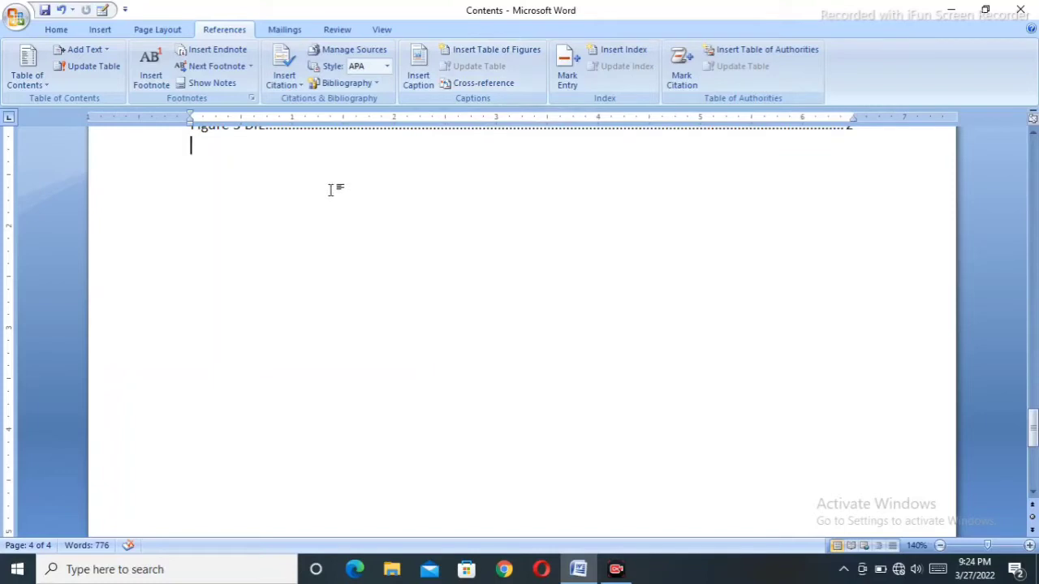
pyautogui.scroll(2, 239, 164)
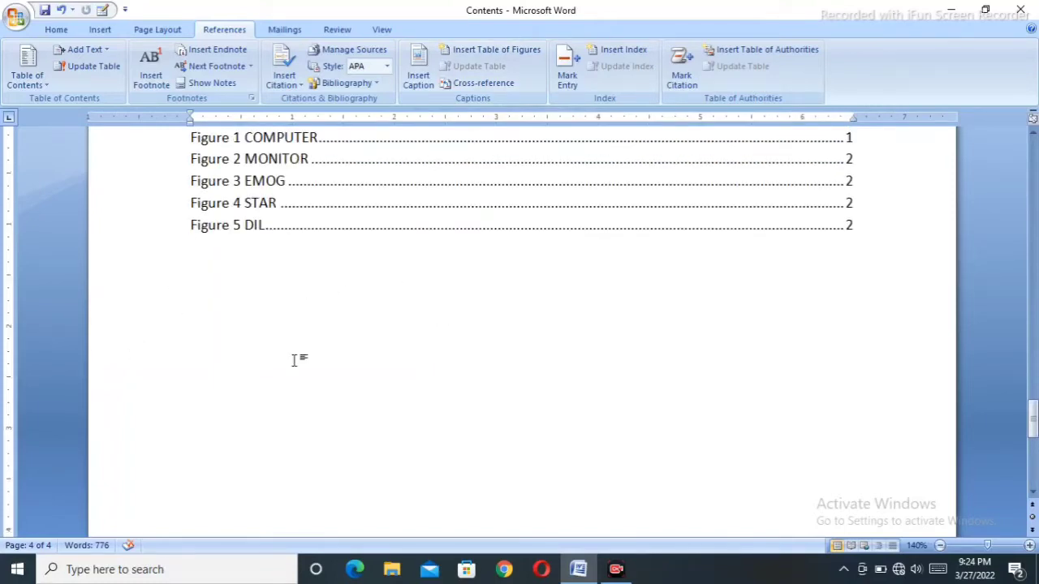
pyautogui.press('Return')
pyautogui.click(474, 84)
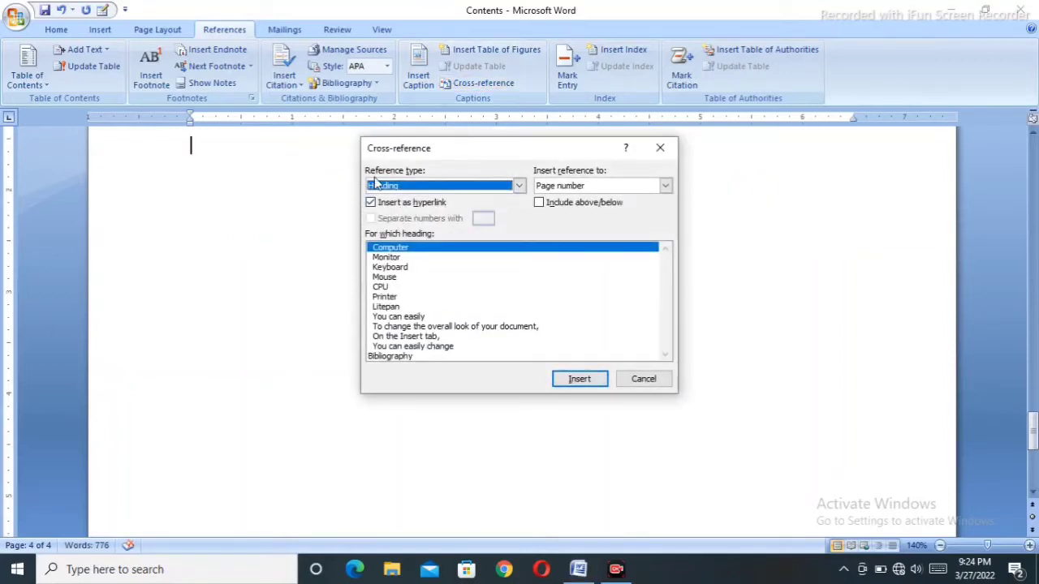
pyautogui.click(519, 186)
pyautogui.click(392, 207)
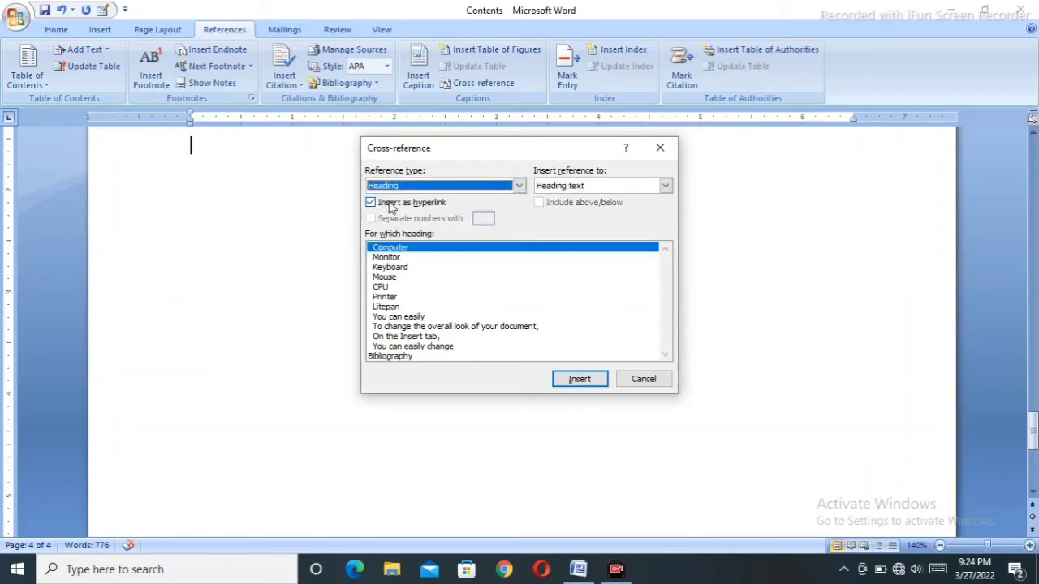
# Examine the items available for cross-referencing under the Heading, Bookmark, Footnote, Endnote, Equation and Figure reference types
pyautogui.click(398, 316)
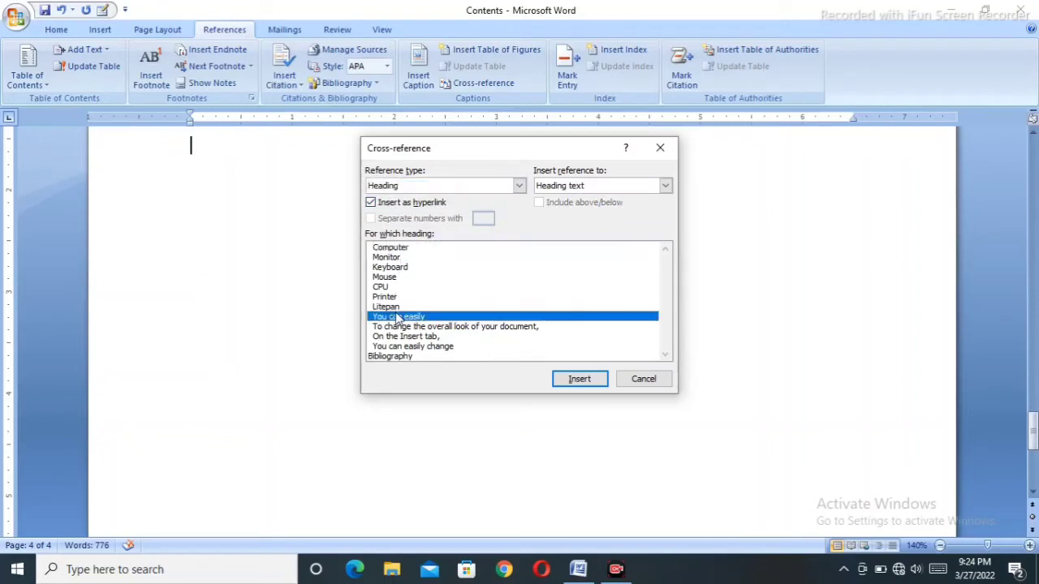
pyautogui.click(394, 277)
pyautogui.click(391, 246)
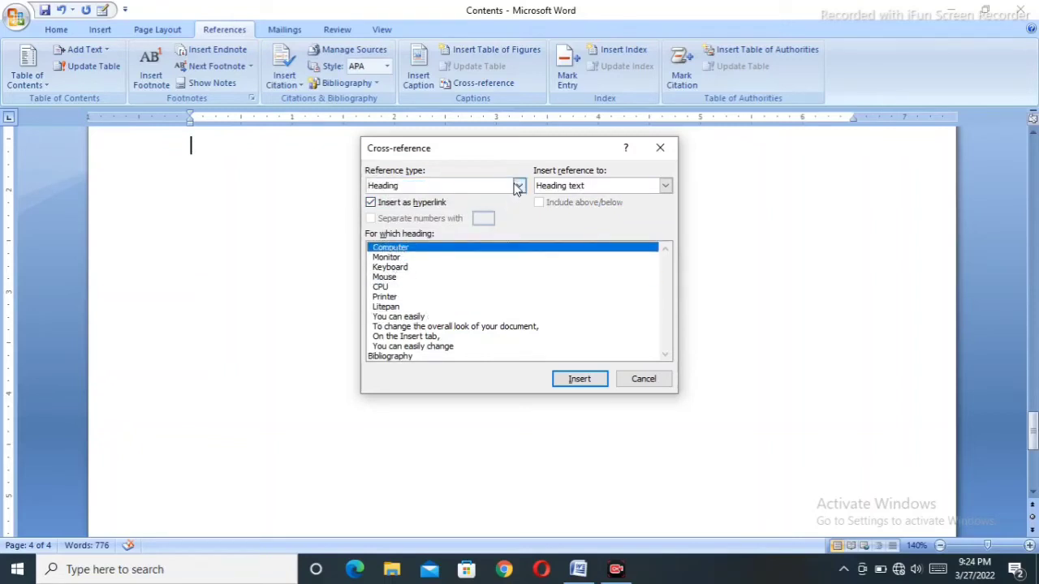
pyautogui.click(517, 187)
pyautogui.click(406, 211)
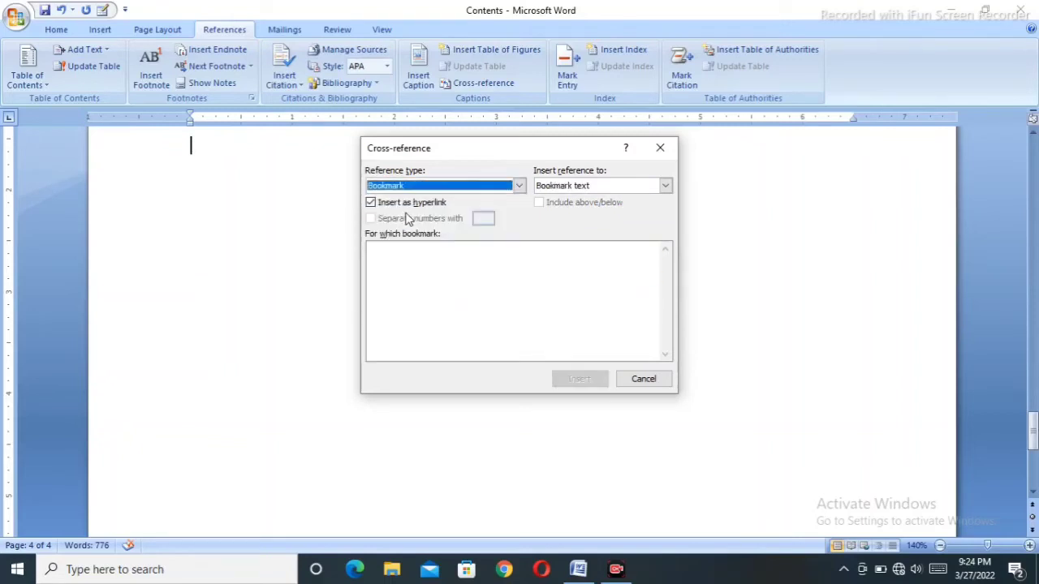
pyautogui.click(525, 186)
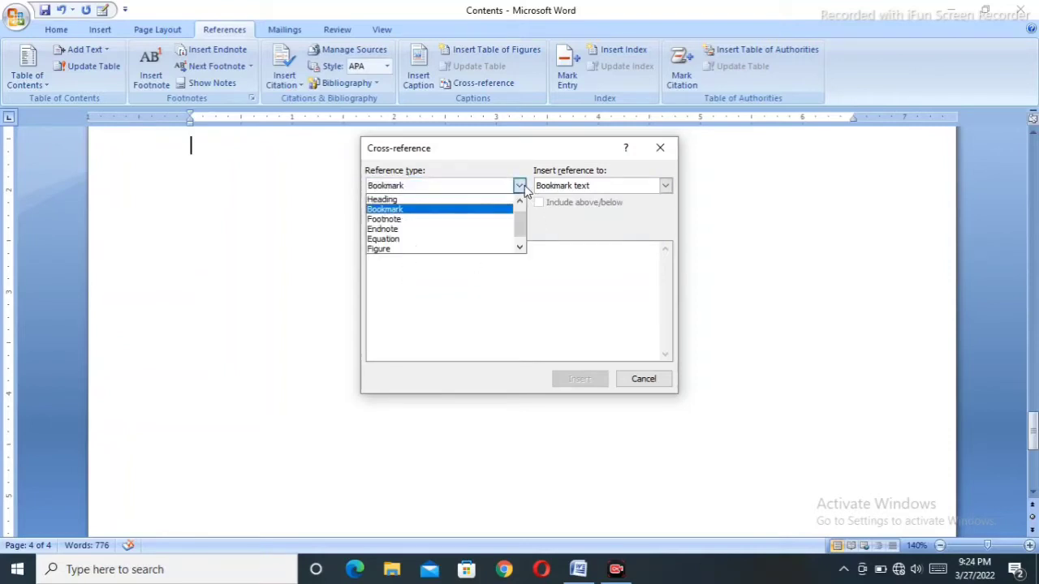
pyautogui.click(386, 221)
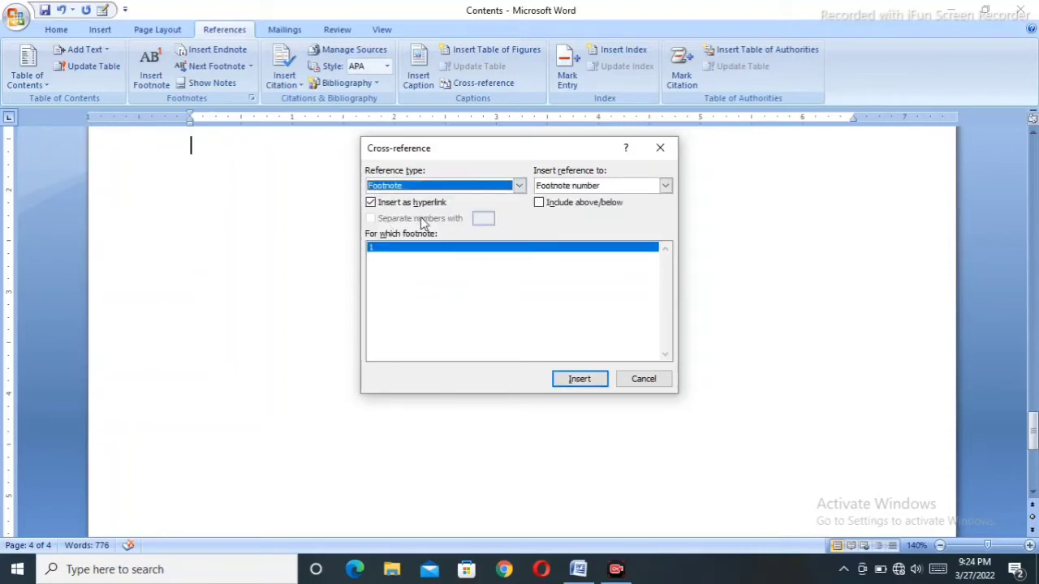
pyautogui.click(521, 186)
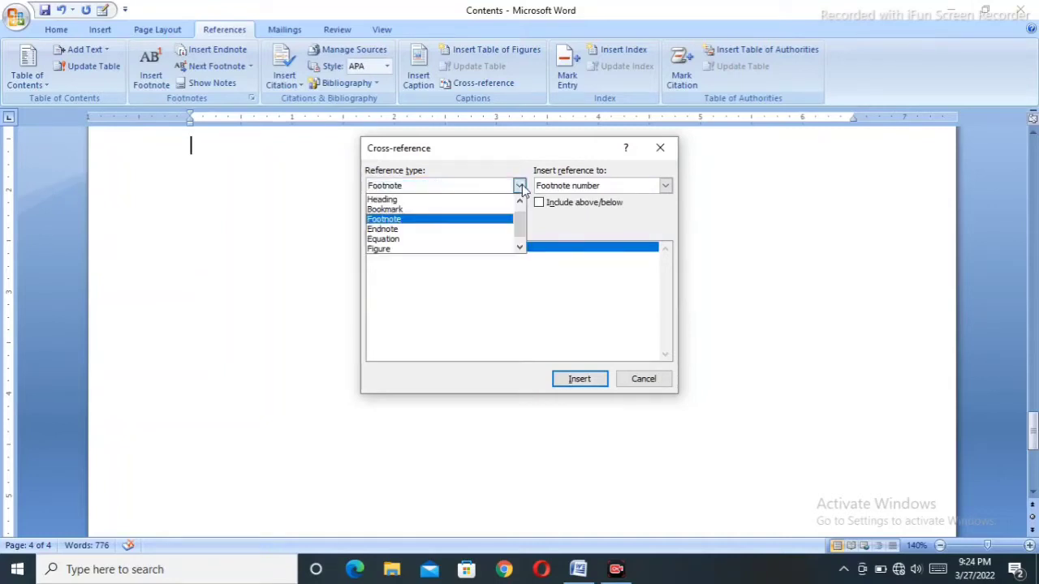
pyautogui.click(388, 230)
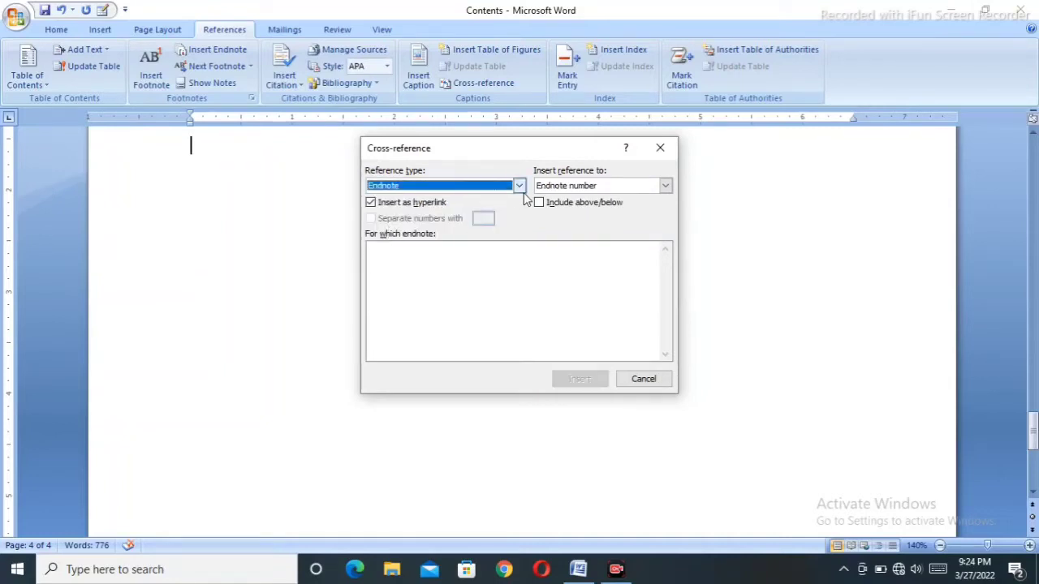
pyautogui.click(520, 186)
pyautogui.click(392, 239)
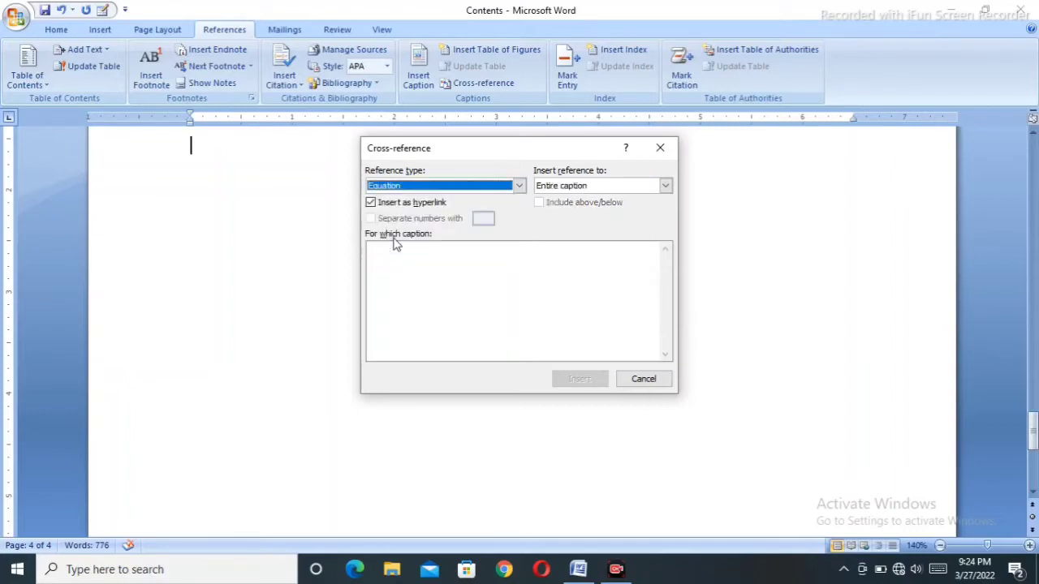
pyautogui.click(520, 186)
pyautogui.click(390, 249)
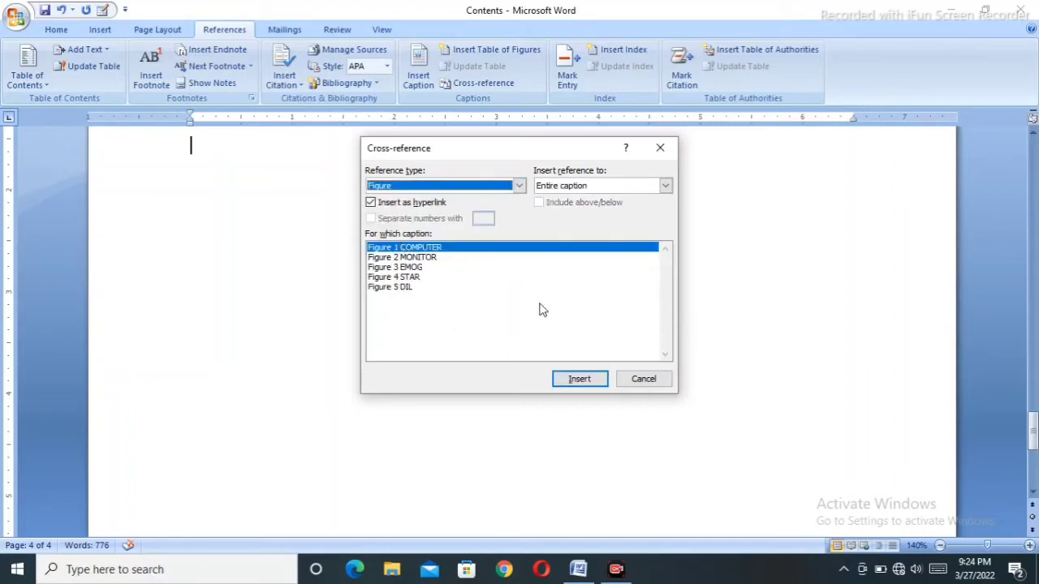
# Insert a cross-reference to the heading text of the Computer heading, using the Heading reference type
pyautogui.click(520, 186)
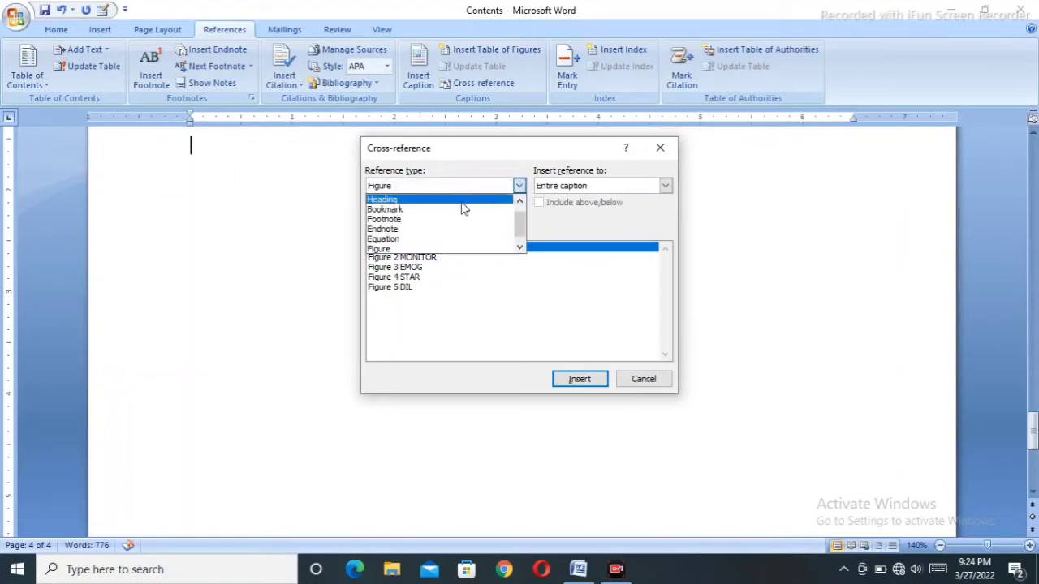
pyautogui.click(393, 202)
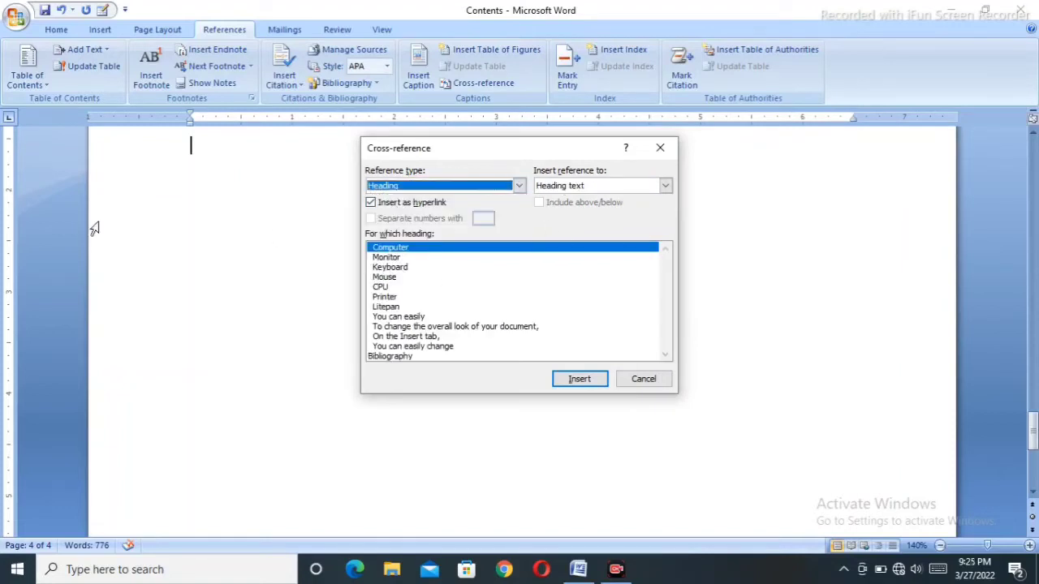
pyautogui.click(665, 187)
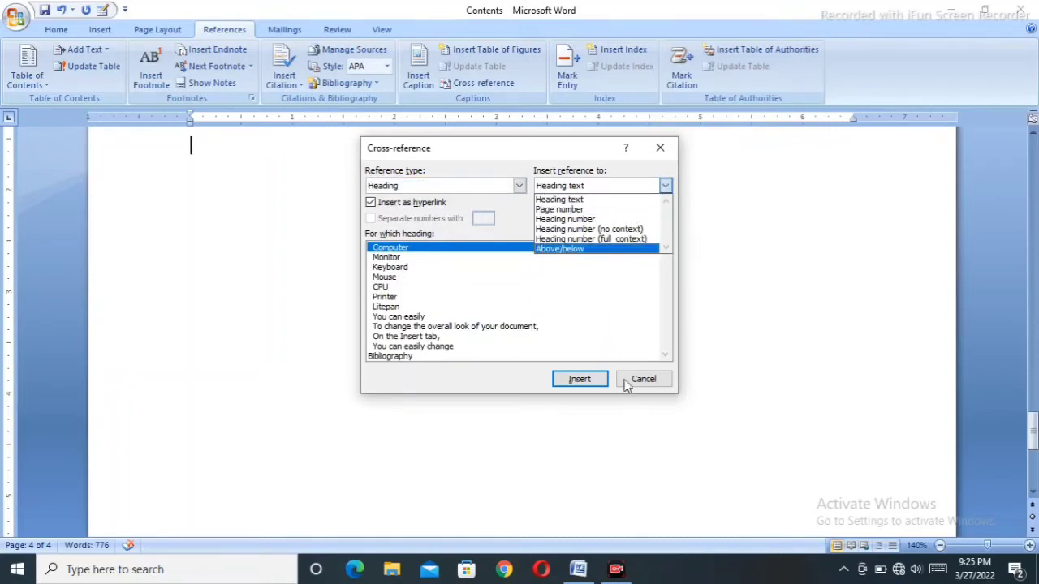
pyautogui.click(580, 200)
pyautogui.click(580, 379)
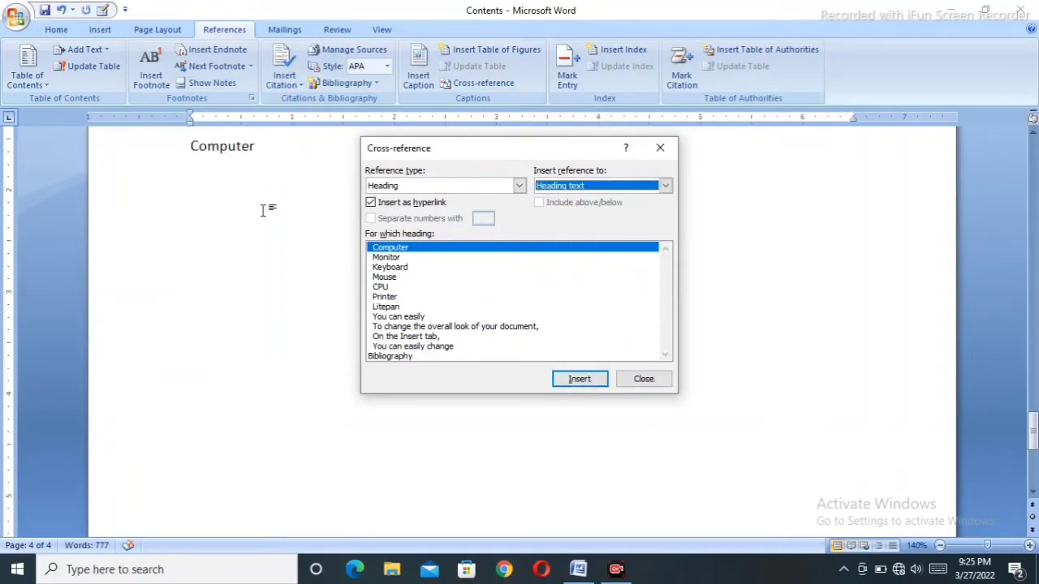
# Insert a cross-reference to the Computer heading's page number after its text, with a space between them and one after the number
pyautogui.click(665, 186)
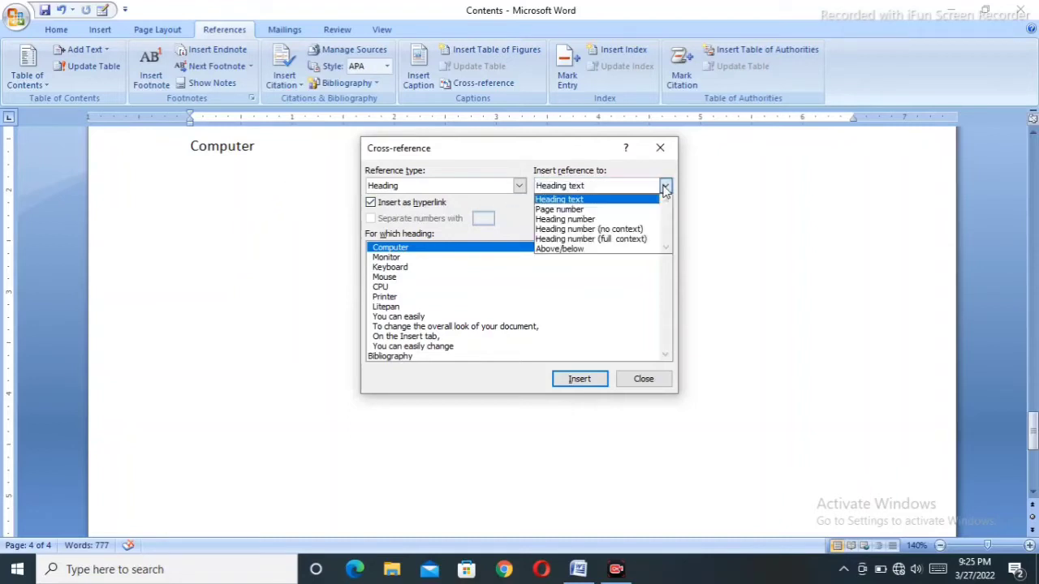
pyautogui.click(560, 211)
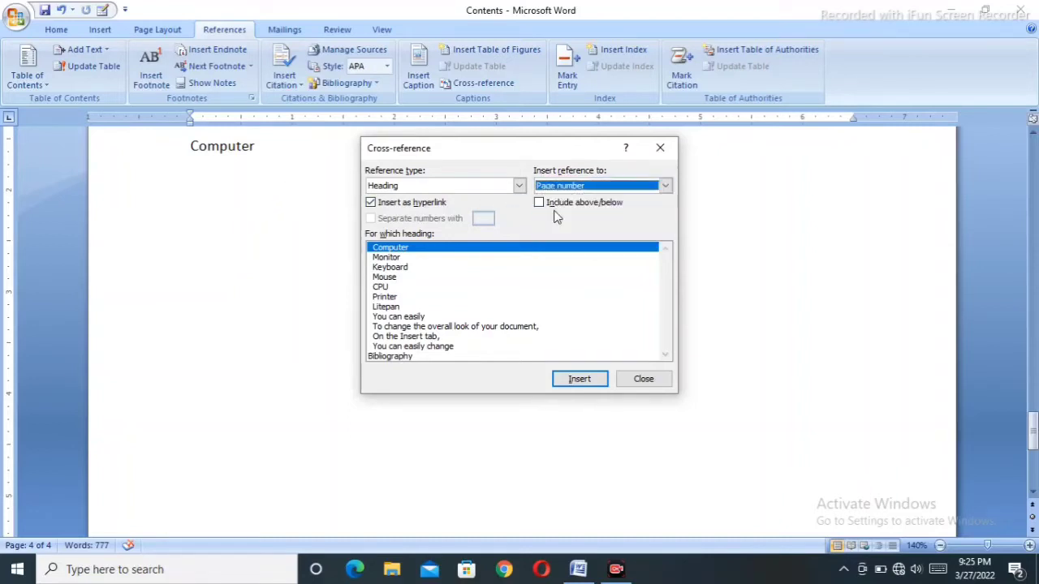
pyautogui.click(589, 380)
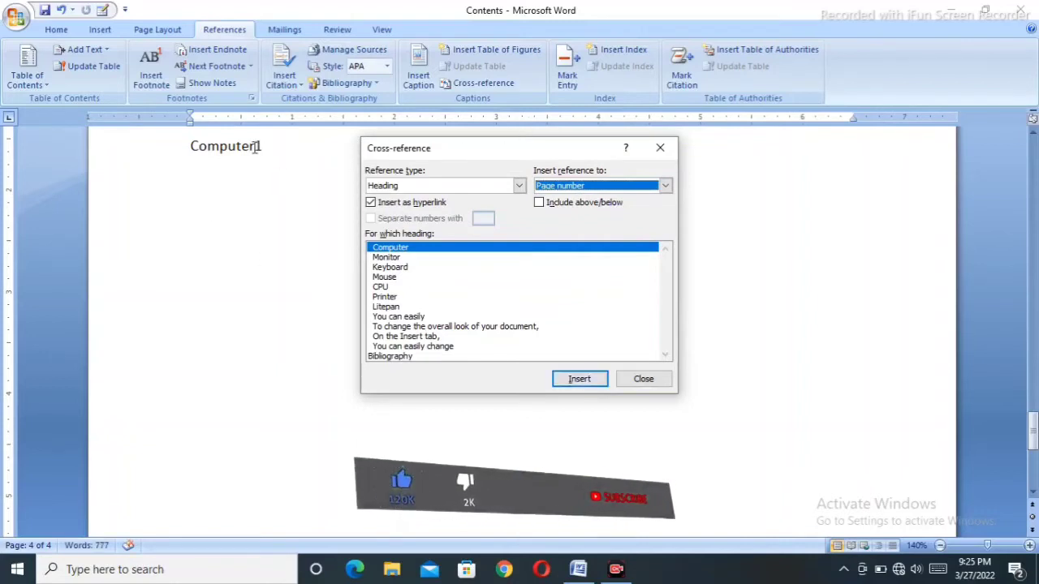
pyautogui.click(257, 148)
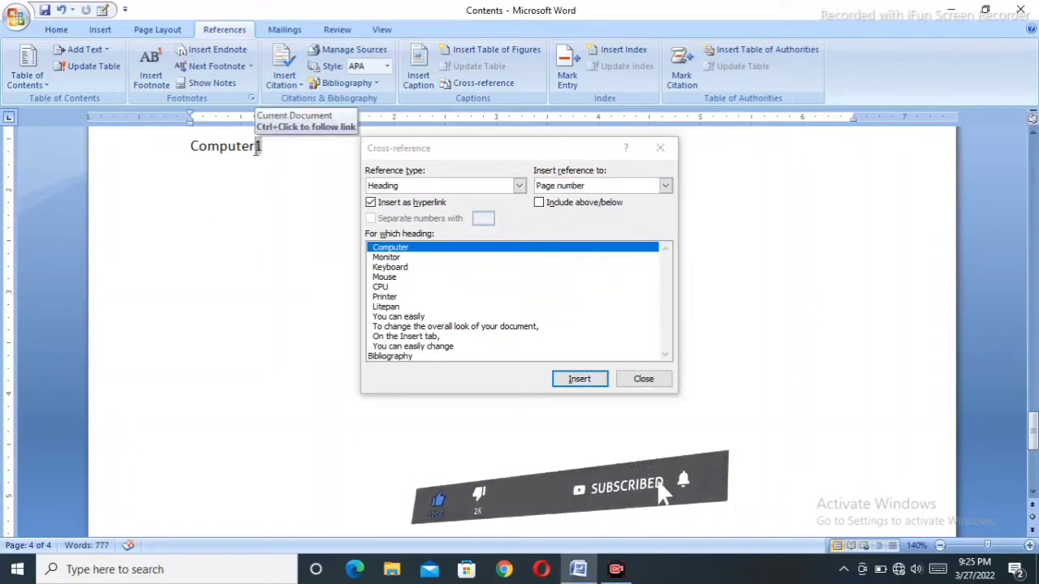
pyautogui.click(647, 249)
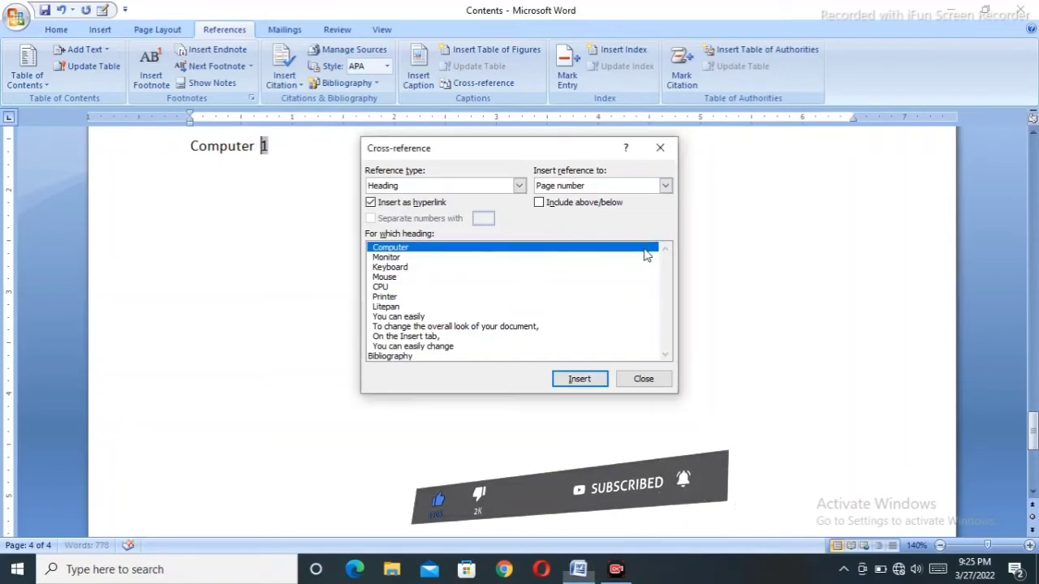
pyautogui.click(294, 150)
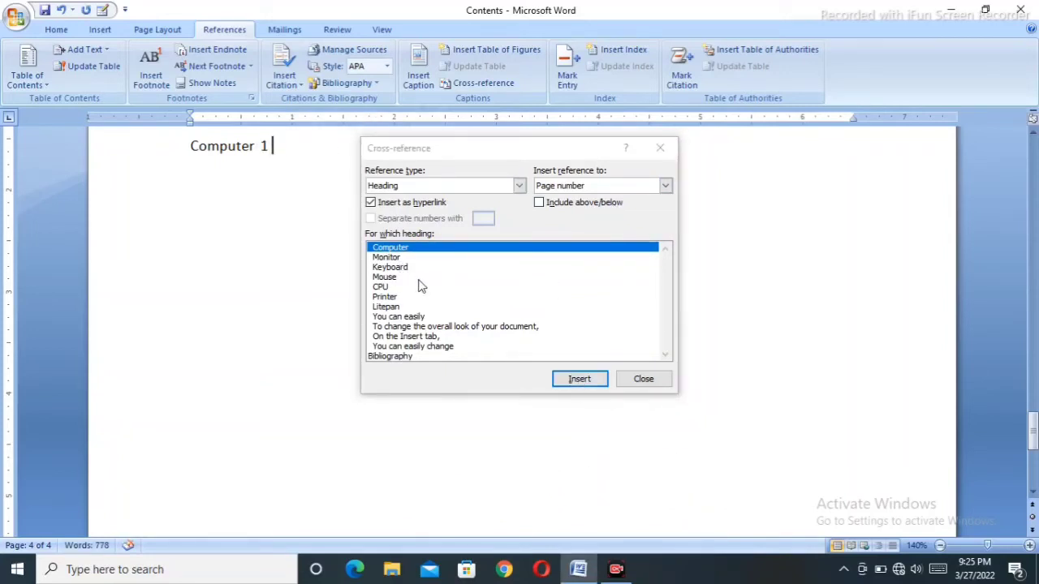
# Insert a cross-reference to the heading text of Monitor on a new line below the Computer reference, followed by a space
pyautogui.click(665, 185)
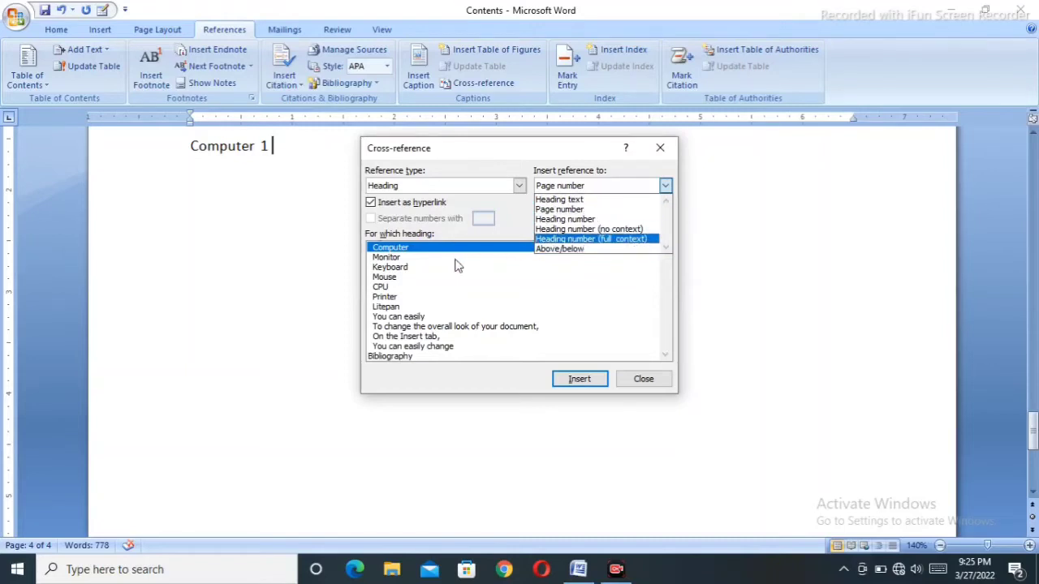
pyautogui.click(391, 260)
pyautogui.click(391, 261)
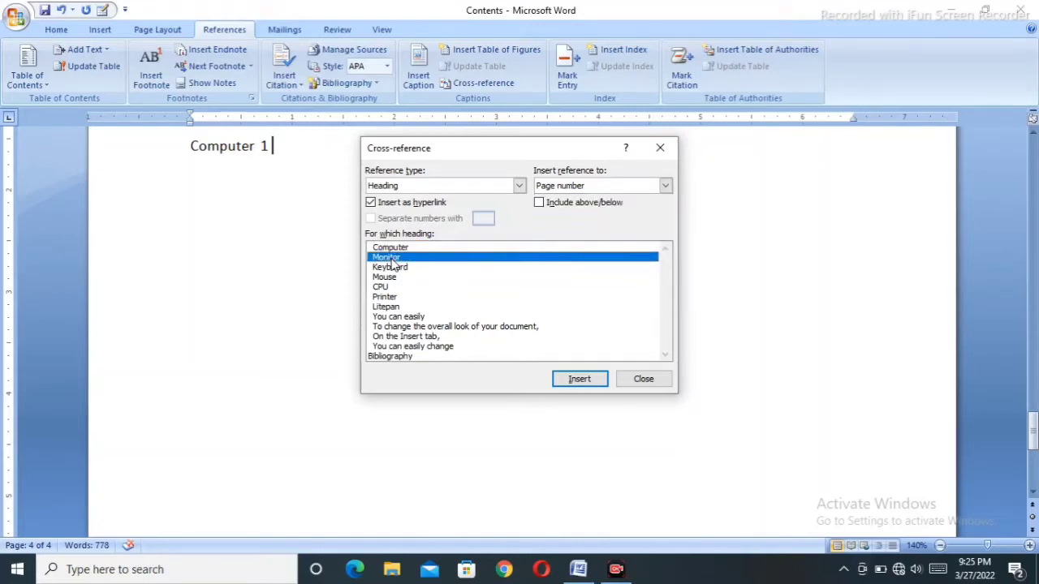
pyautogui.click(665, 186)
pyautogui.click(568, 198)
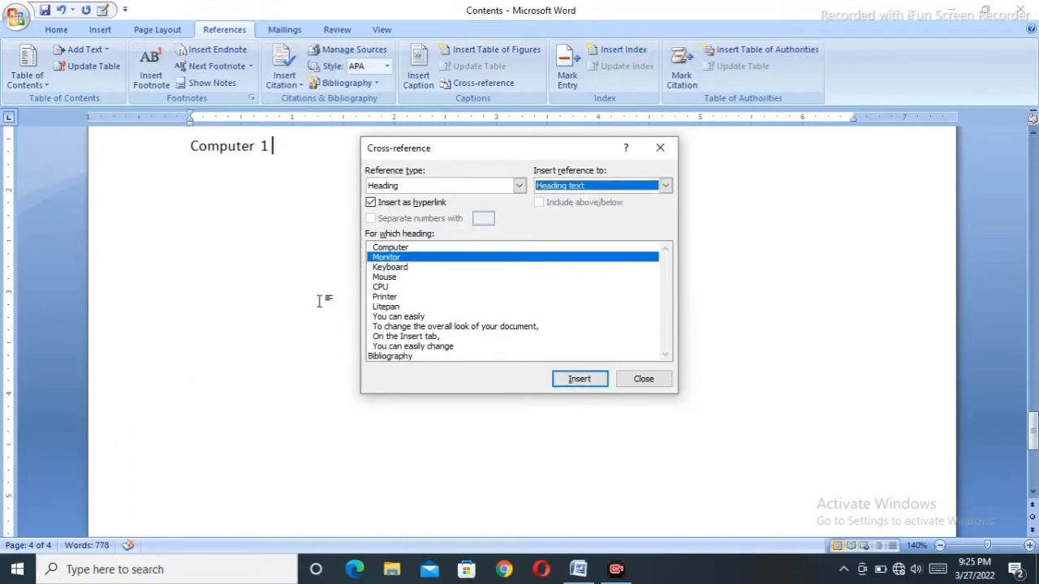
pyautogui.click(301, 172)
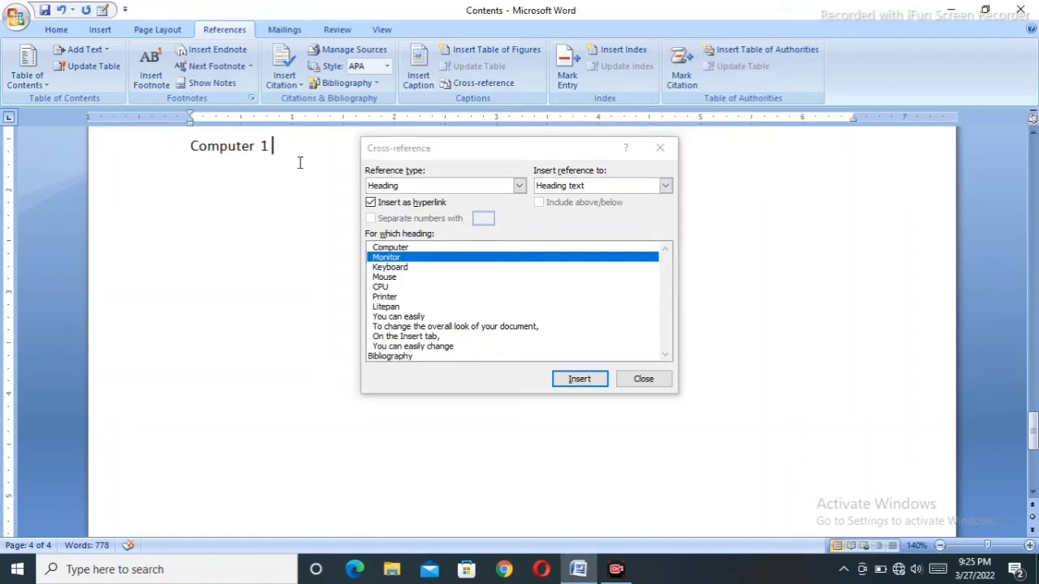
pyautogui.click(594, 381)
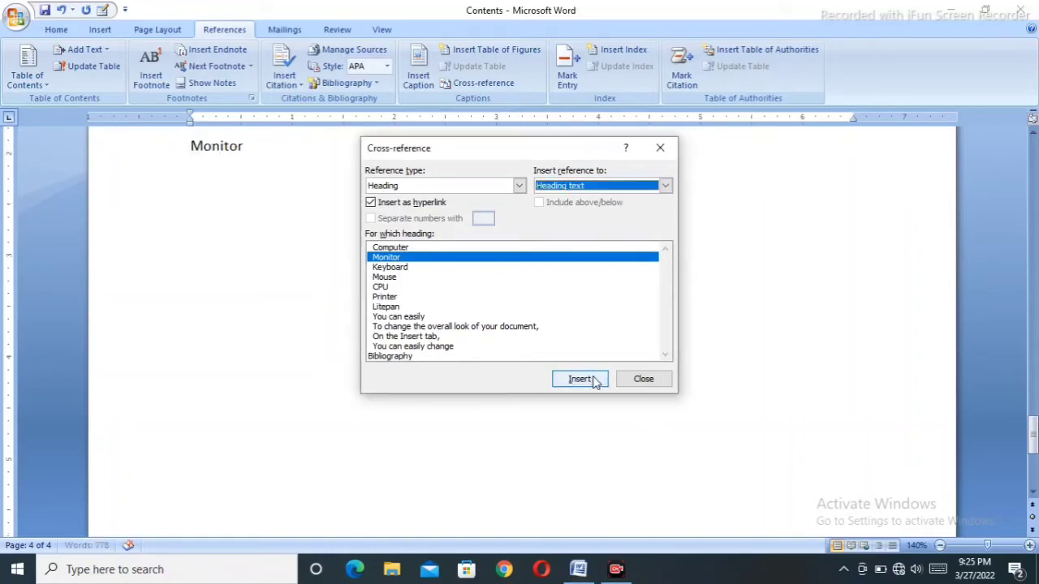
pyautogui.scroll(1, 154, 195)
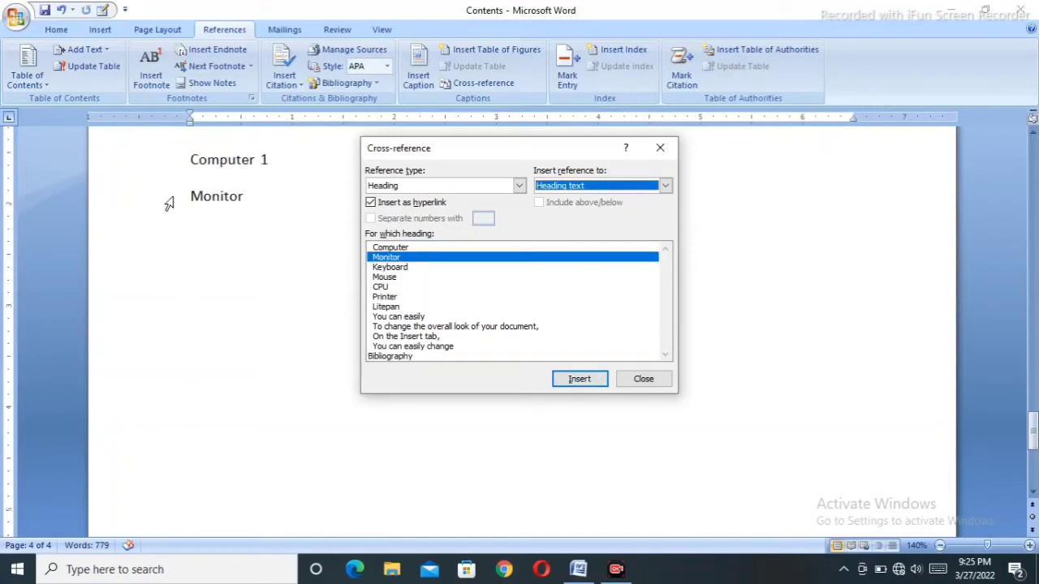
pyautogui.click(276, 201)
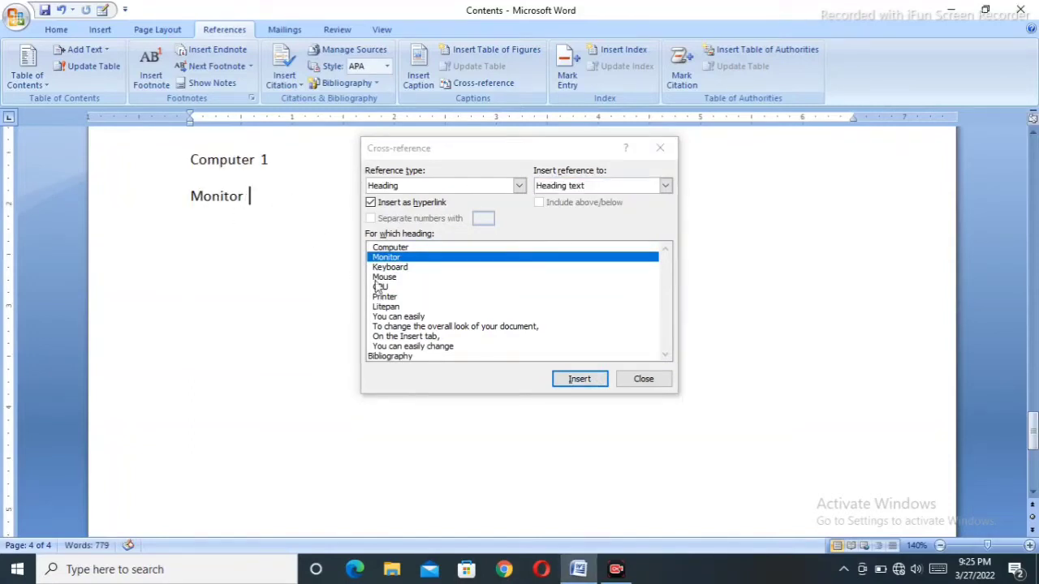
# Insert a cross-reference to the Monitor heading's page number after its text
pyautogui.click(665, 185)
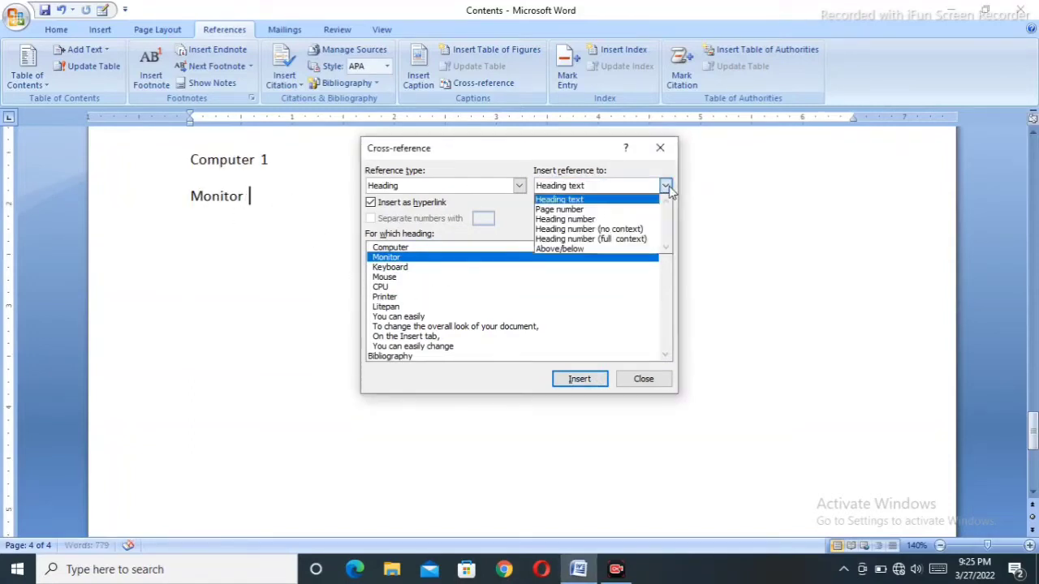
pyautogui.click(579, 213)
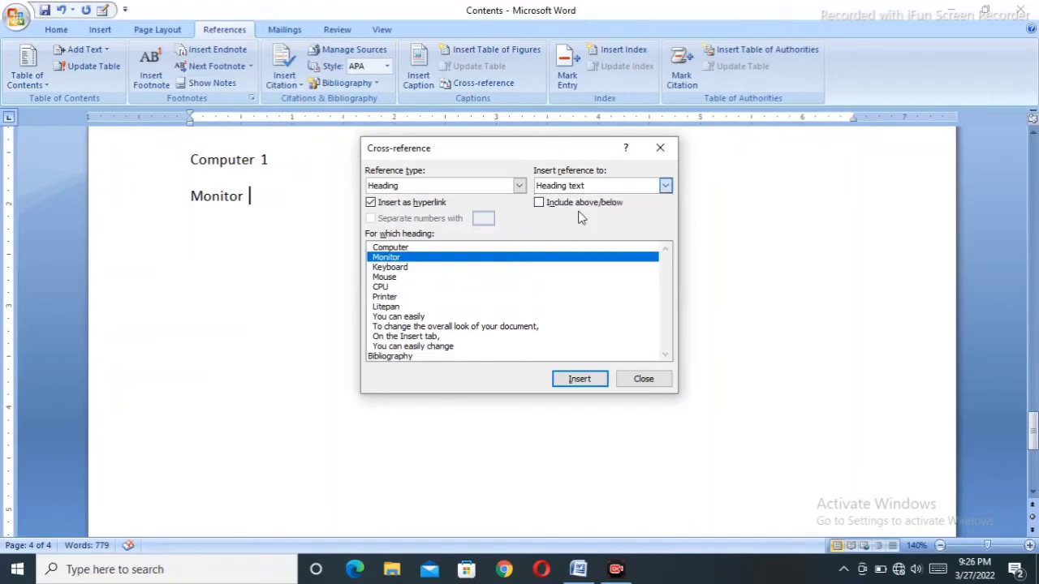
pyautogui.click(590, 381)
pyautogui.scroll(3, 289, 252)
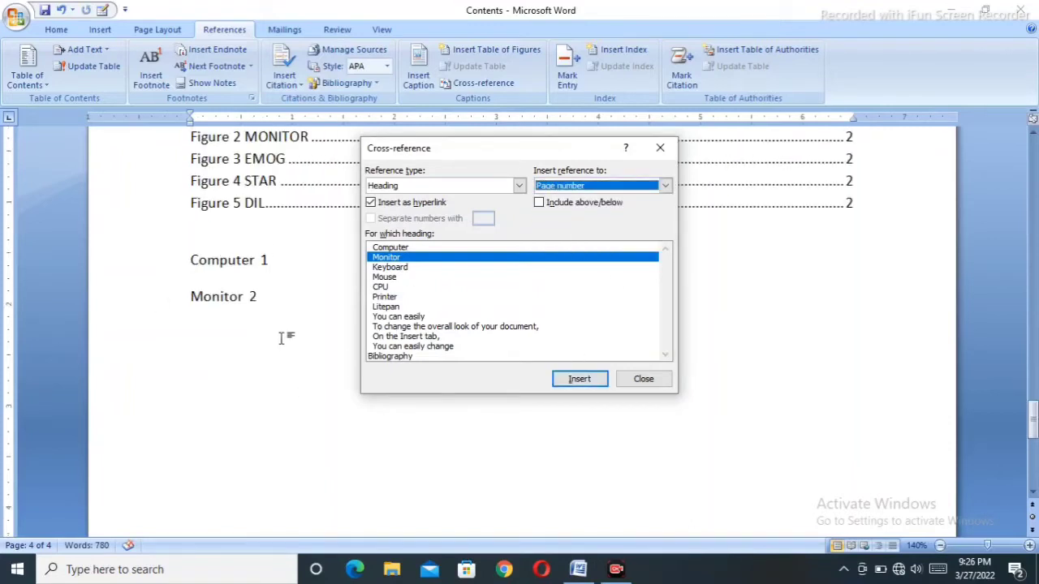
# Insert a cross-reference to the entire caption of Figure 1 COMPUTER on a new line below the Monitor reference
pyautogui.click(293, 298)
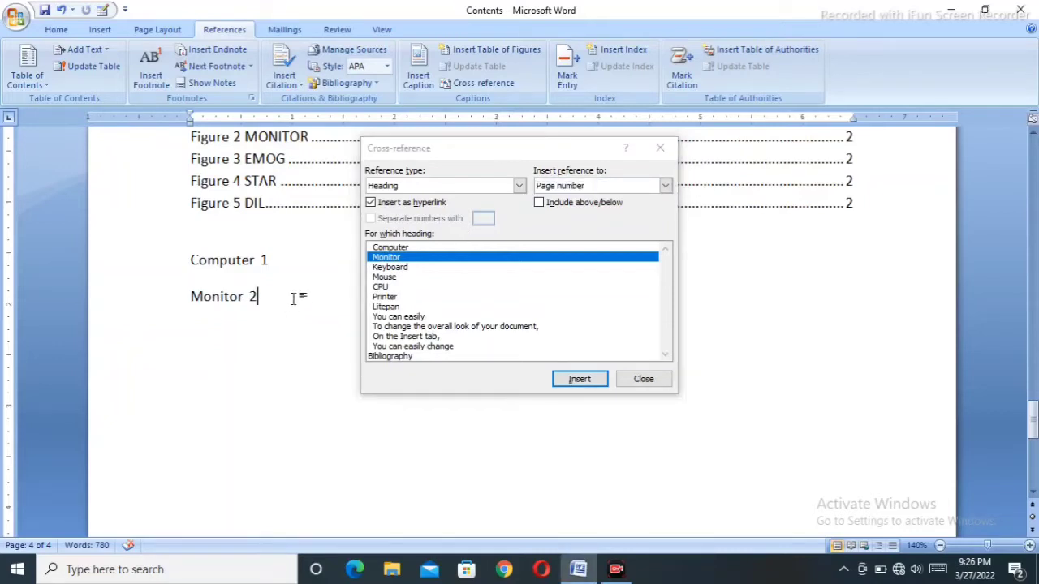
pyautogui.press('Return')
pyautogui.click(519, 185)
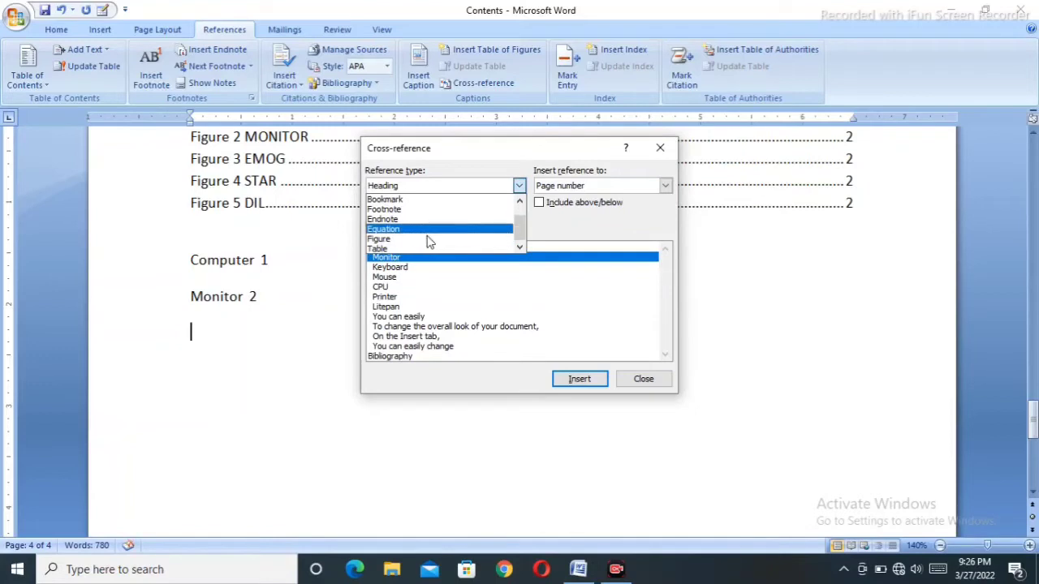
pyautogui.scroll(-1, 414, 244)
pyautogui.click(396, 242)
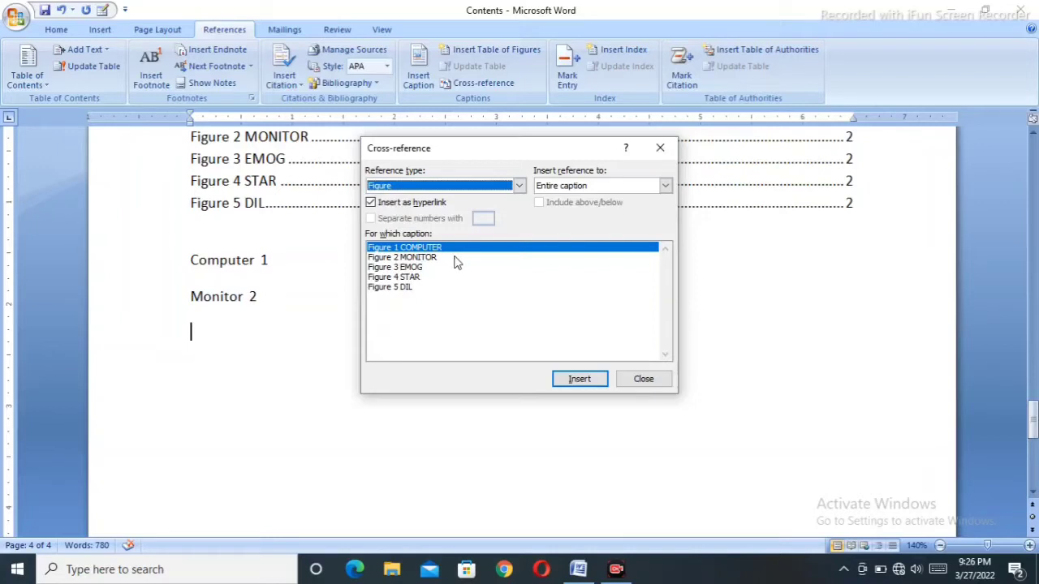
pyautogui.click(665, 186)
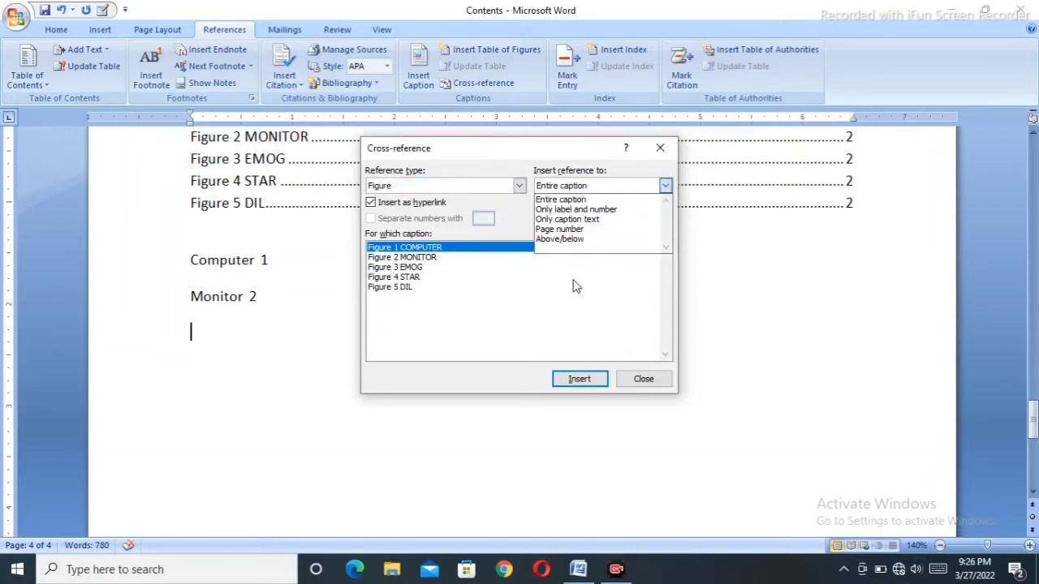
pyautogui.click(585, 200)
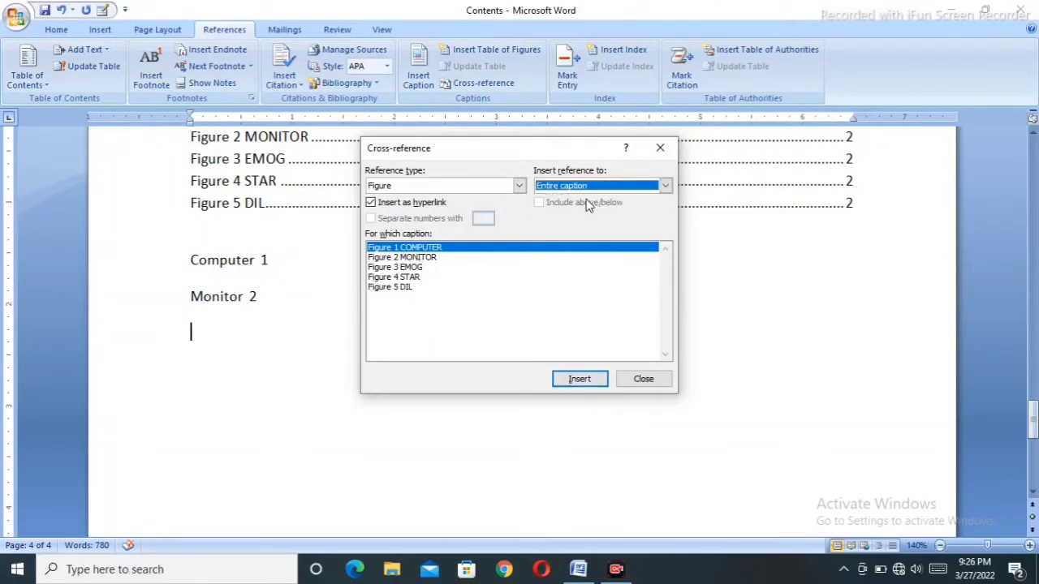
pyautogui.click(578, 379)
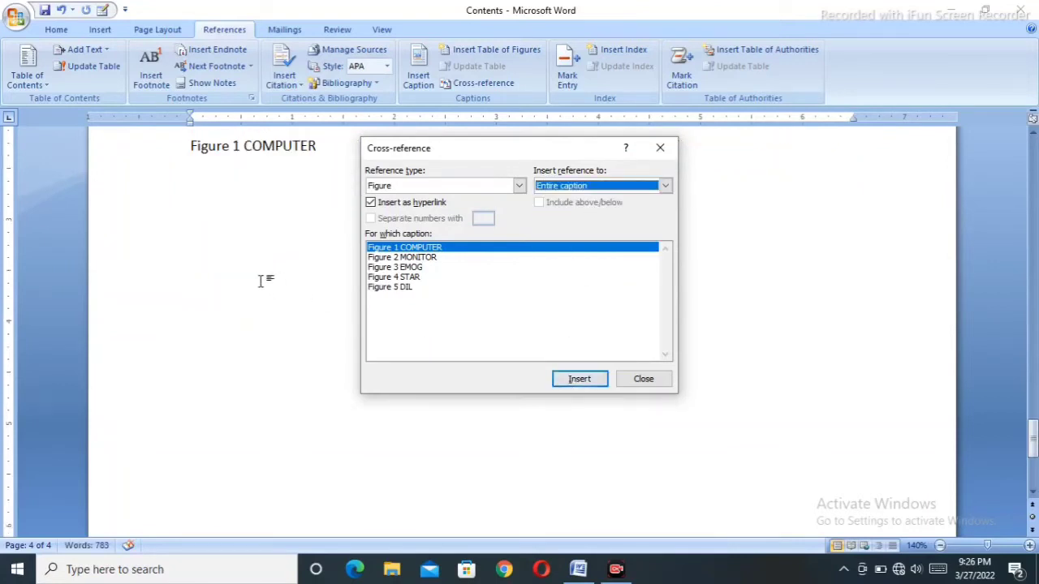
# Insert a cross-reference to the entire caption of Figure 2 MONITOR on its own line below Figure 1, followed by an empty line
pyautogui.scroll(3, 258, 276)
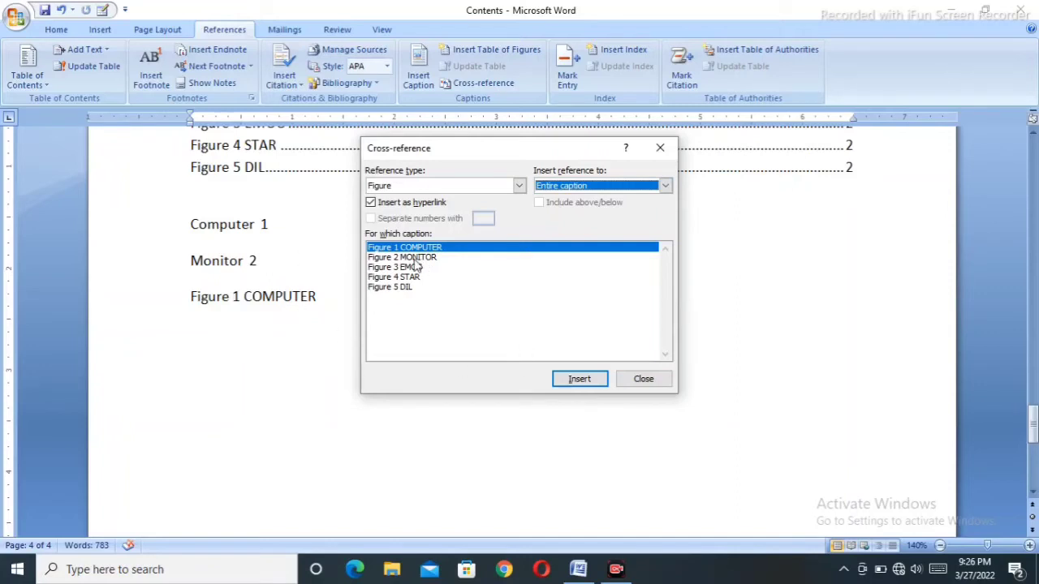
pyautogui.click(550, 255)
pyautogui.click(586, 378)
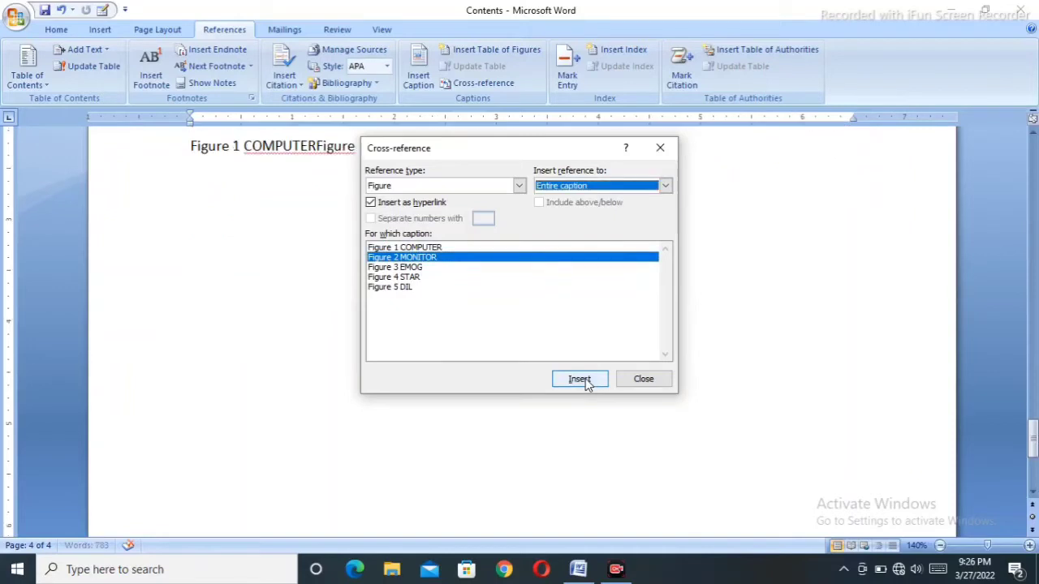
pyautogui.click(322, 319)
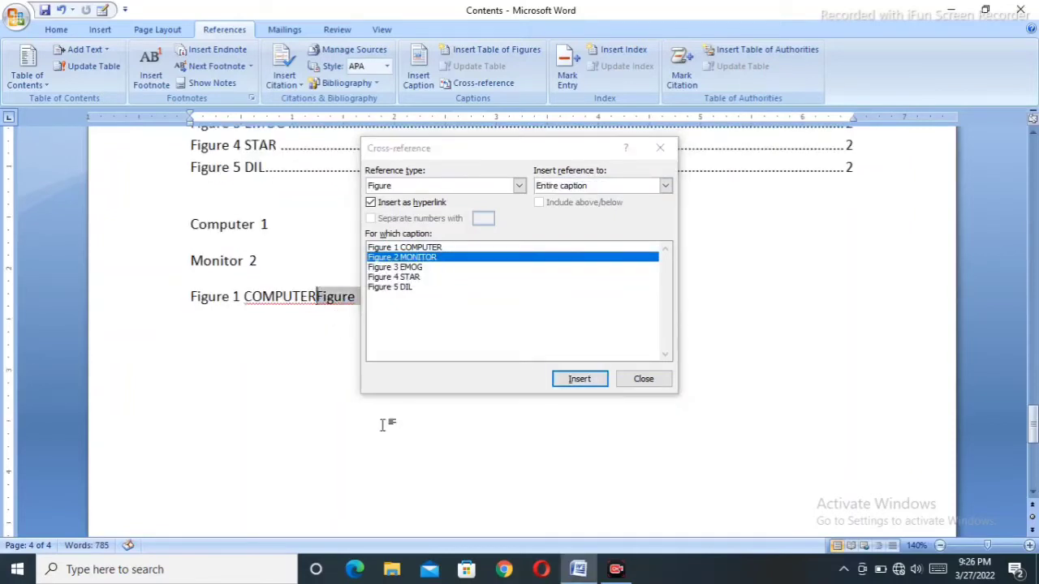
pyautogui.press('Return')
pyautogui.click(324, 395)
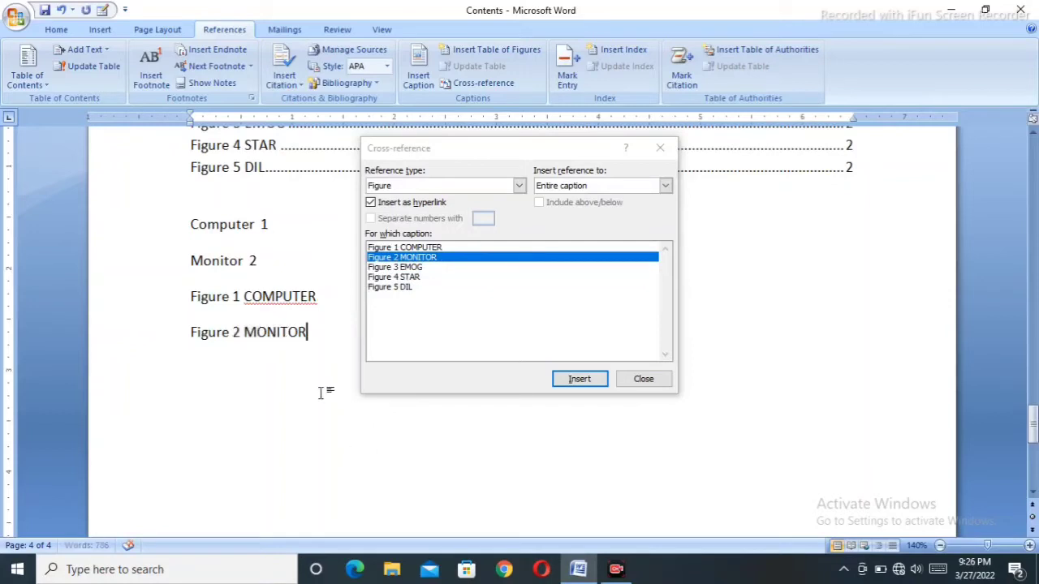
pyautogui.click(648, 381)
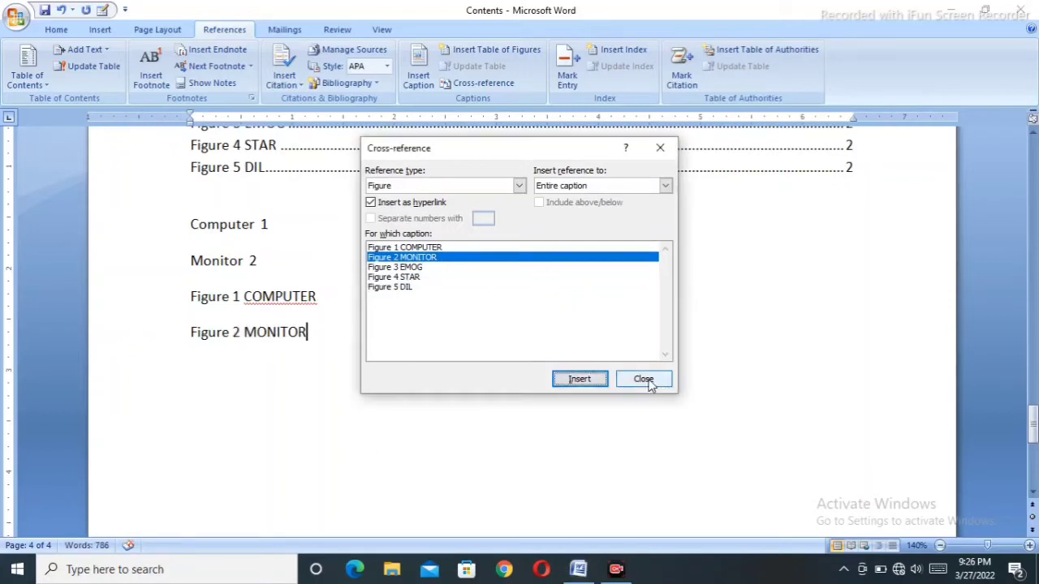
pyautogui.click(649, 381)
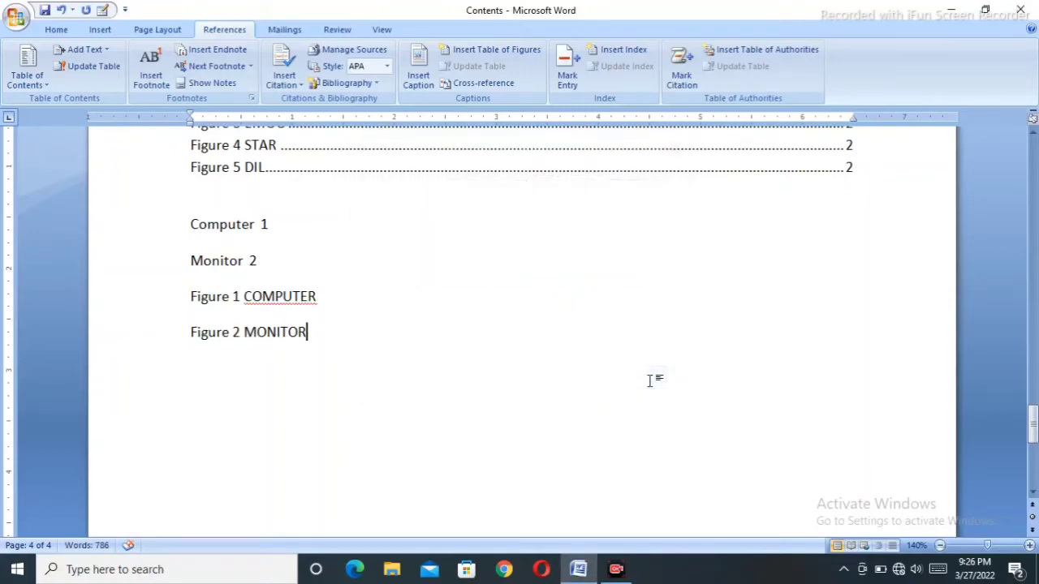
pyautogui.scroll(1, 435, 299)
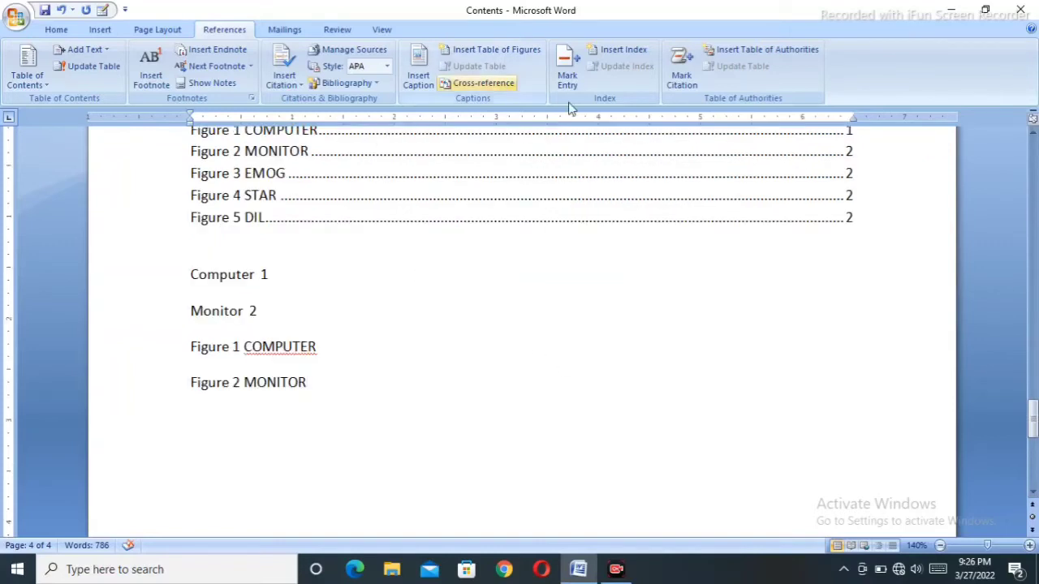
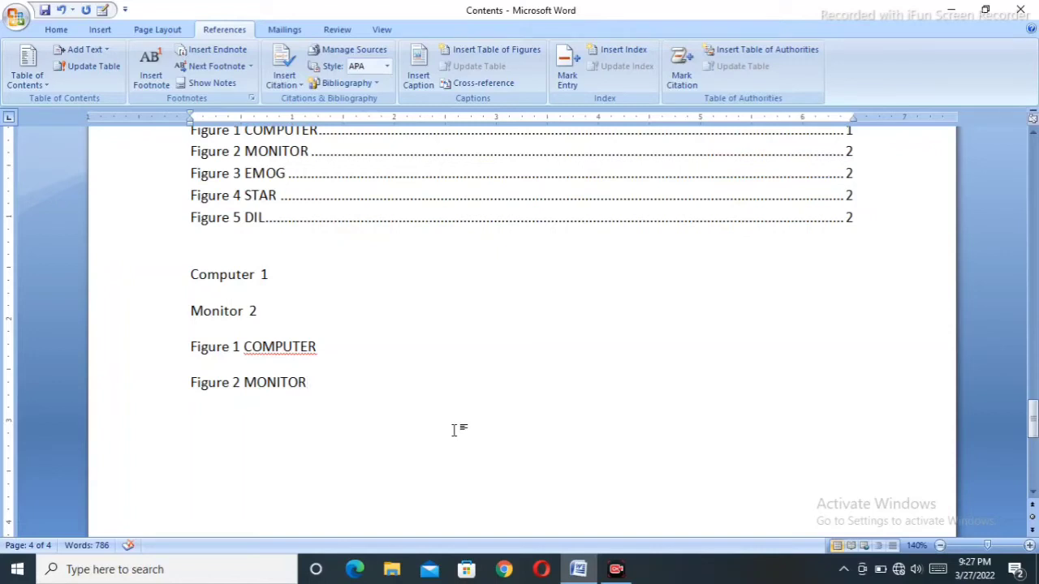
pyautogui.press('Return')
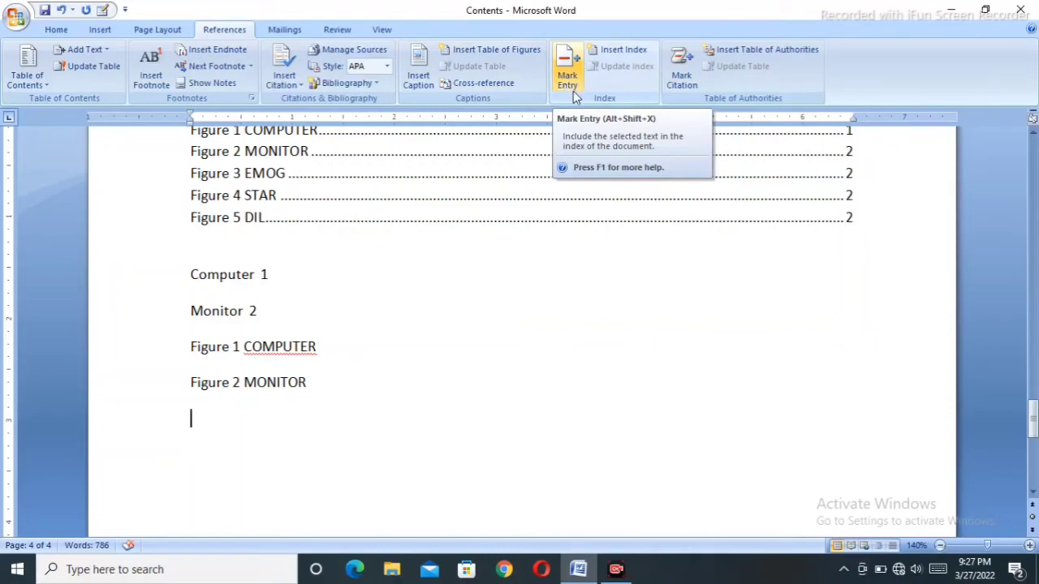
# Mark the word Computer in its heading as an index entry with the subentry VERY IMPORTANT TOPIC, and hide the formatting marks
pyautogui.scroll(10, 321, 359)
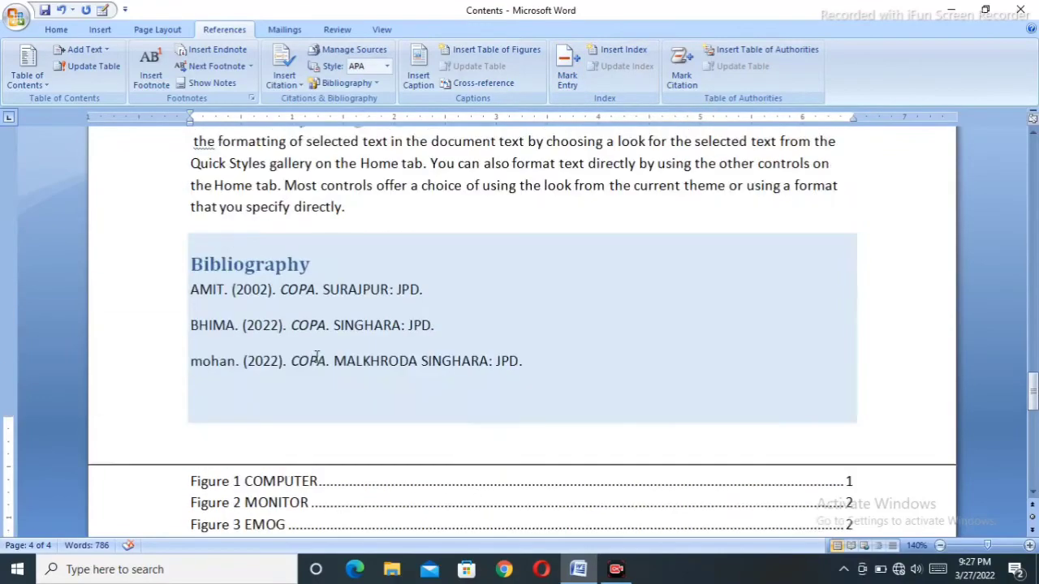
pyautogui.scroll(15, 317, 357)
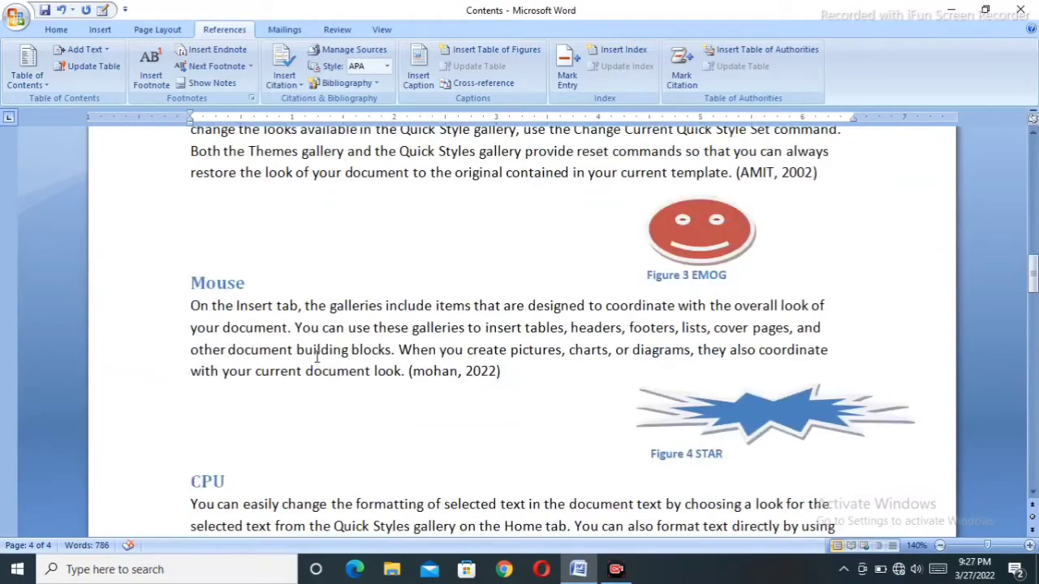
pyautogui.scroll(6, 317, 357)
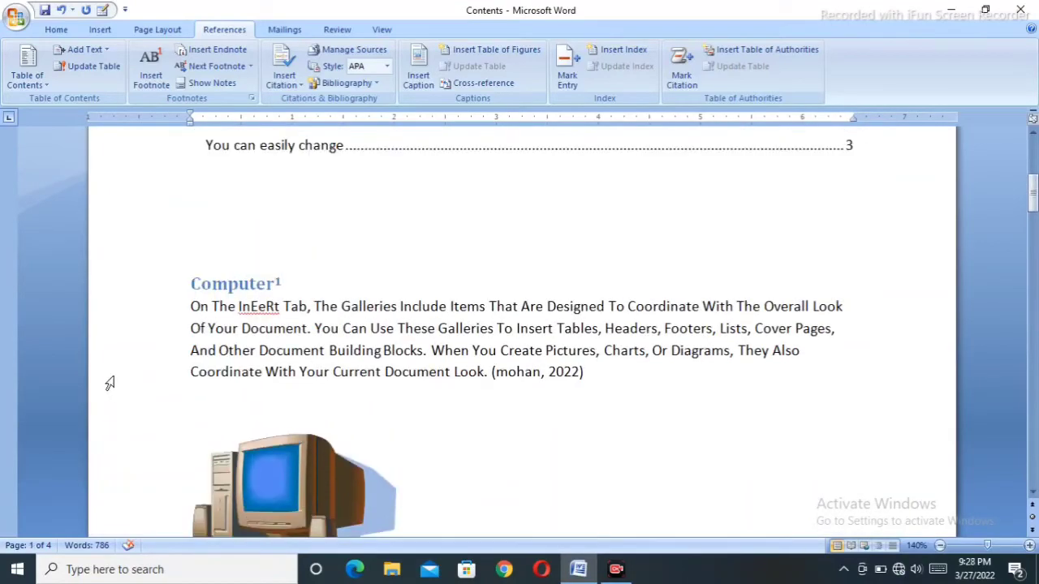
pyautogui.moveTo(190, 284); pyautogui.dragTo(280, 283)
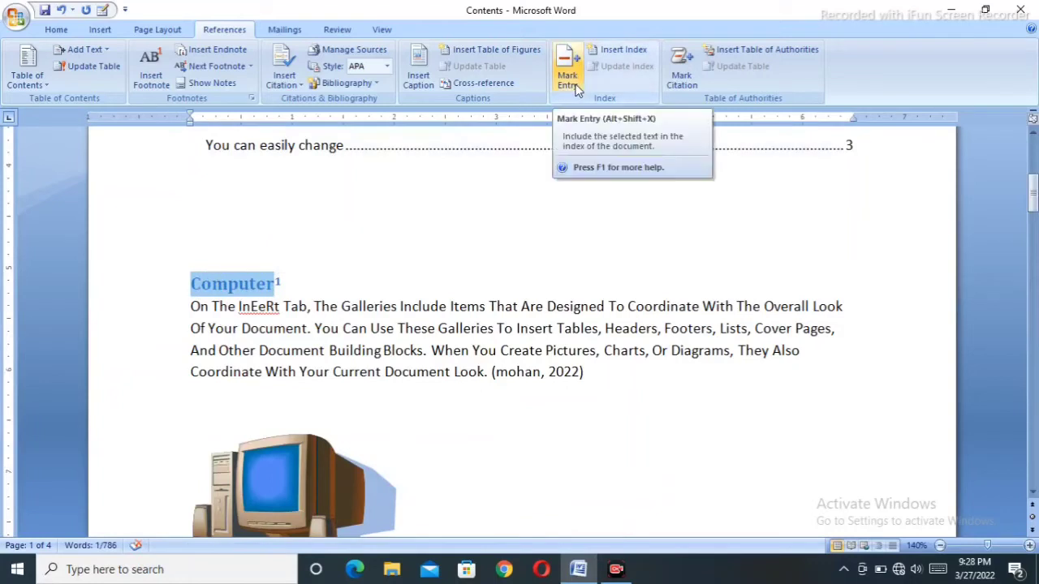
pyautogui.click(571, 77)
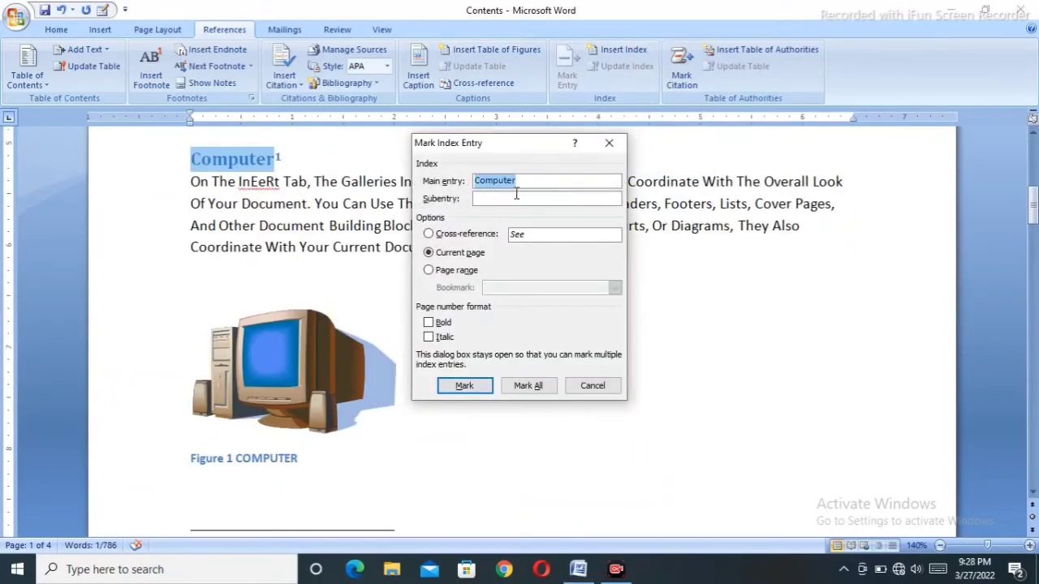
pyautogui.click(506, 202)
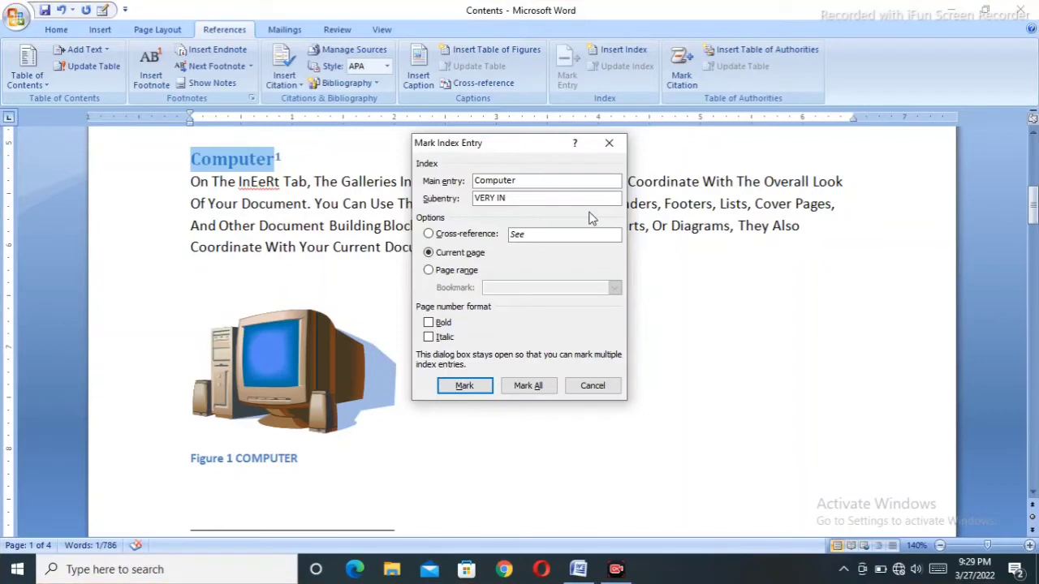
pyautogui.press('BackSpace')
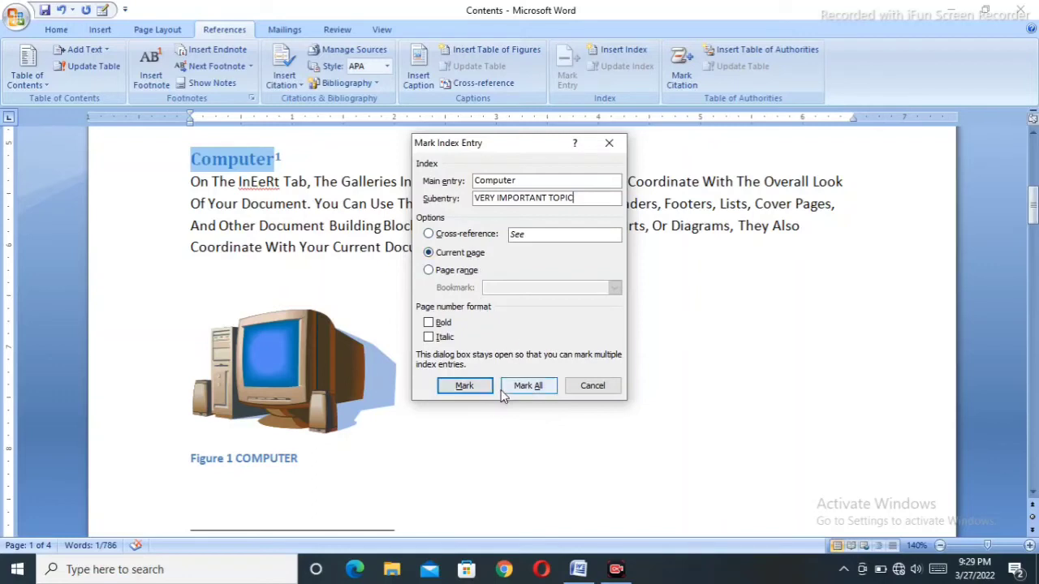
pyautogui.click(464, 386)
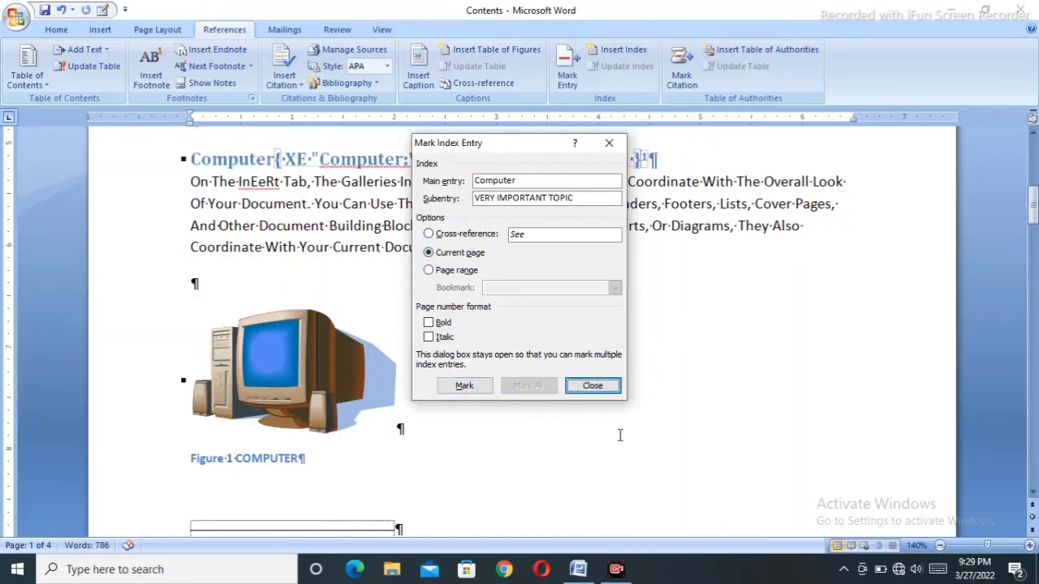
pyautogui.click(593, 387)
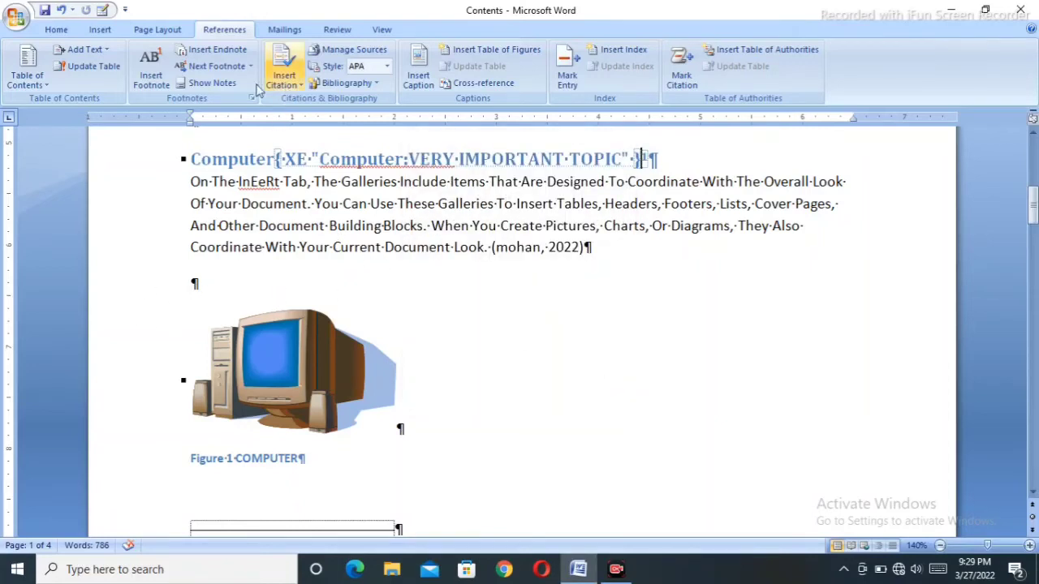
pyautogui.click(56, 29)
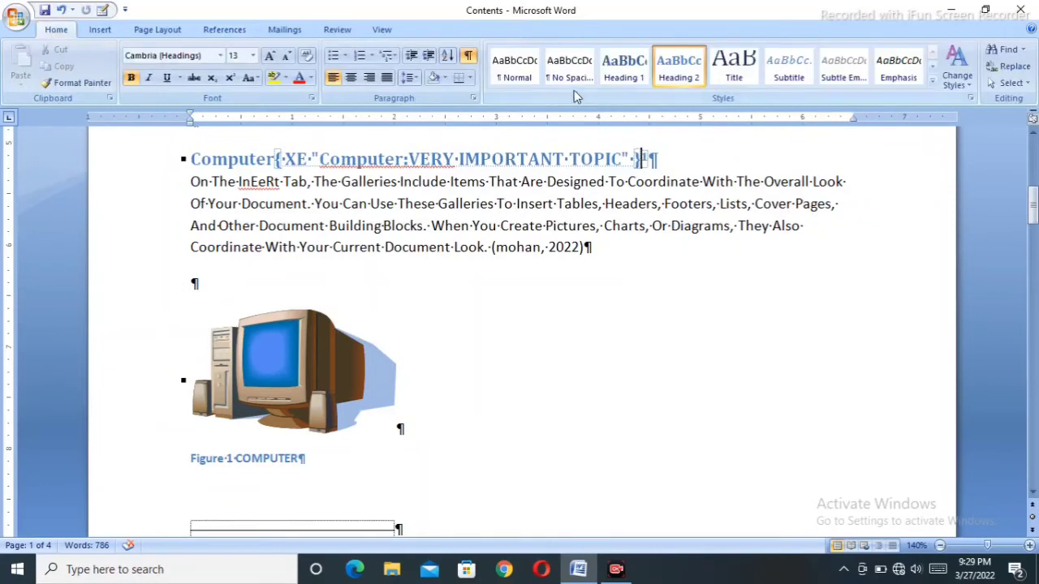
pyautogui.click(475, 62)
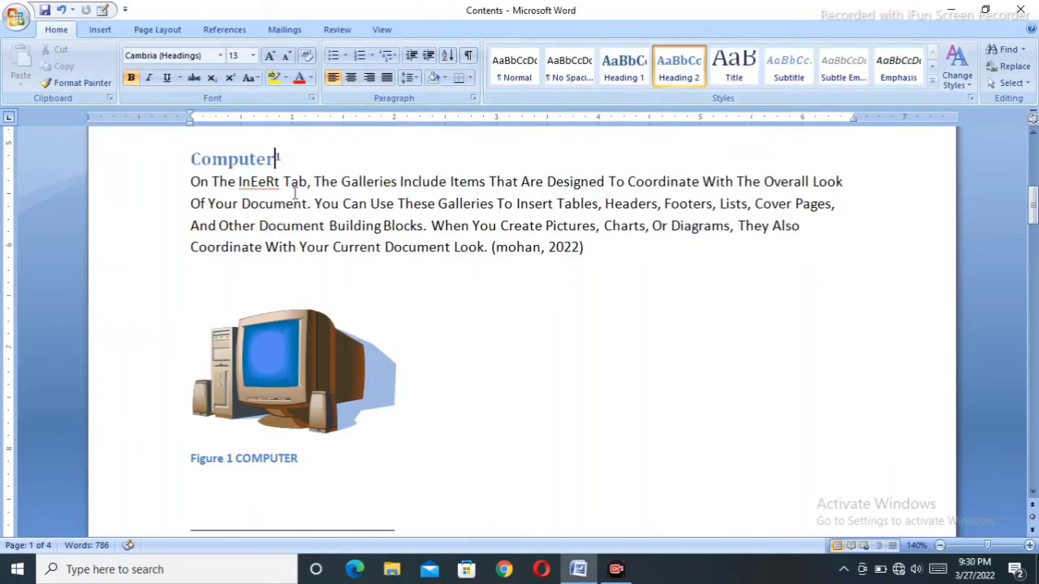
# Mark the Monitor heading as an index entry with the subentry SDKLJF, and hide the formatting marks
pyautogui.scroll(-4, 427, 325)
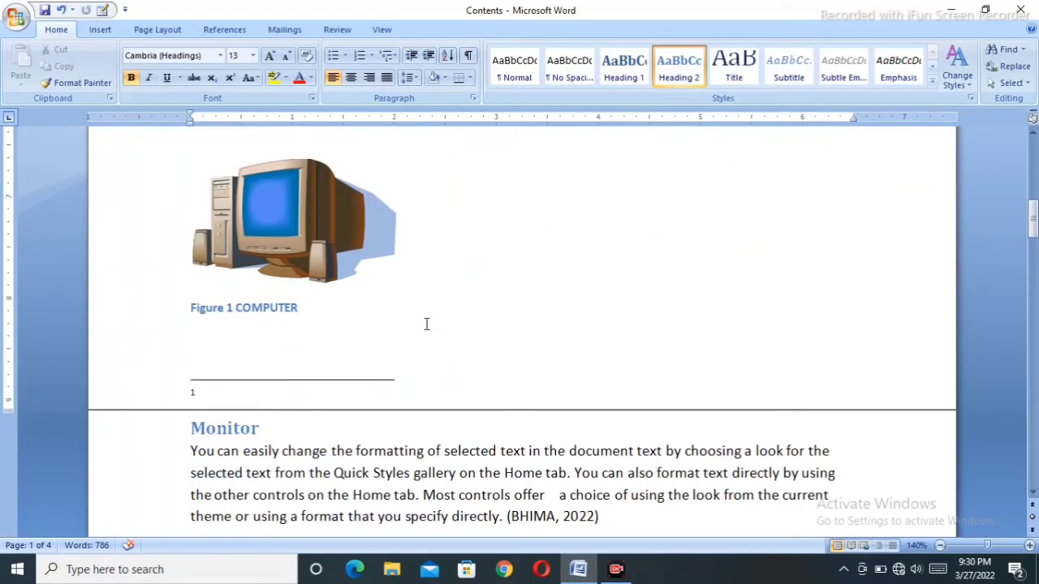
pyautogui.scroll(-1, 416, 349)
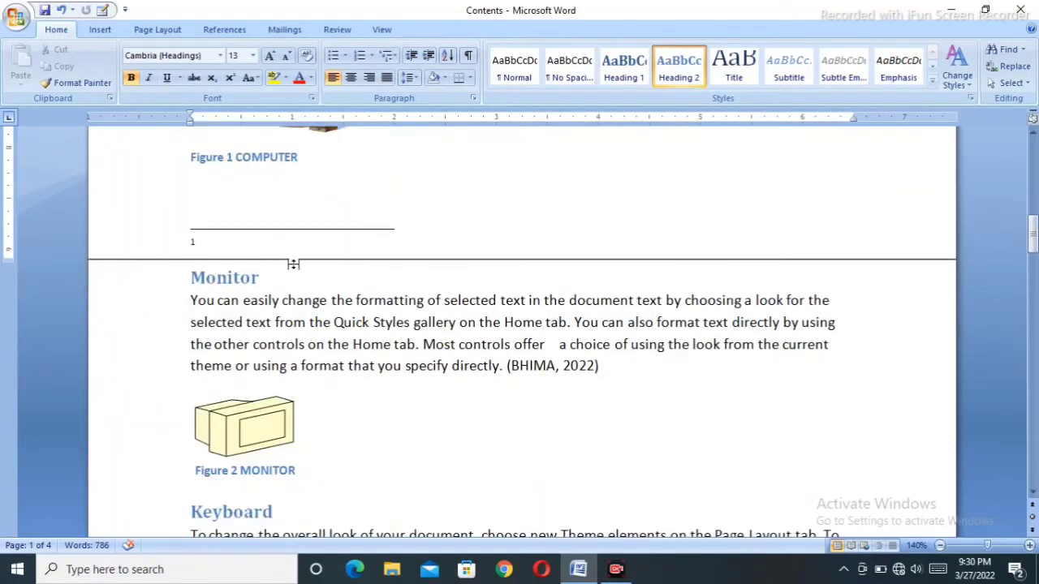
pyautogui.moveTo(192, 278); pyautogui.dragTo(270, 279)
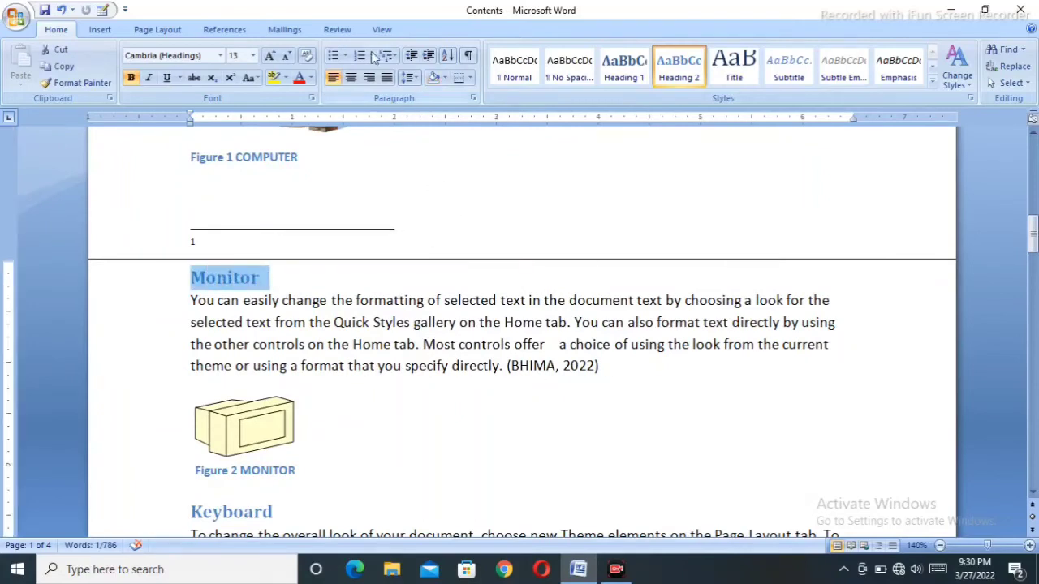
pyautogui.click(227, 32)
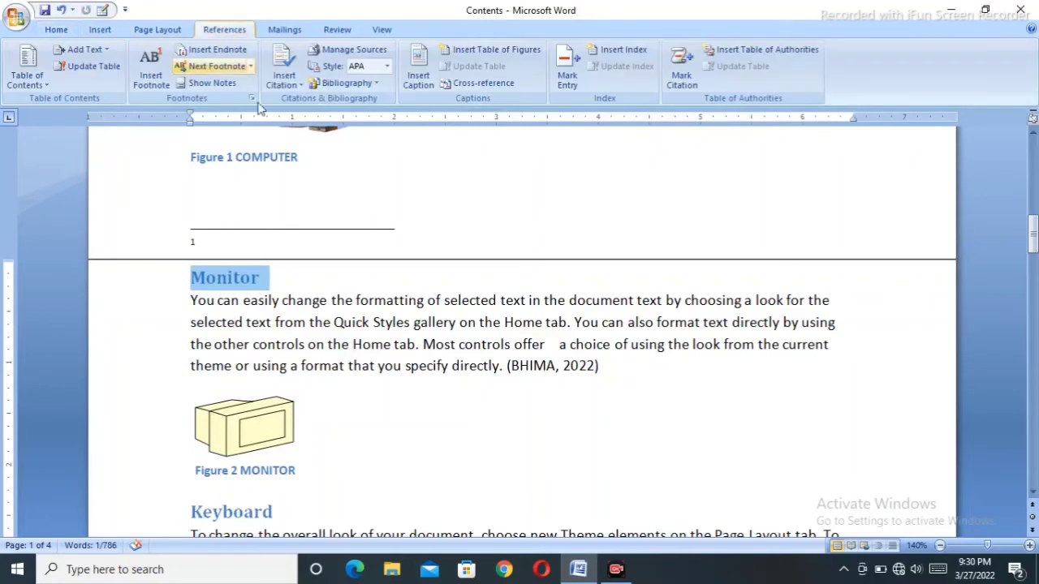
pyautogui.click(567, 81)
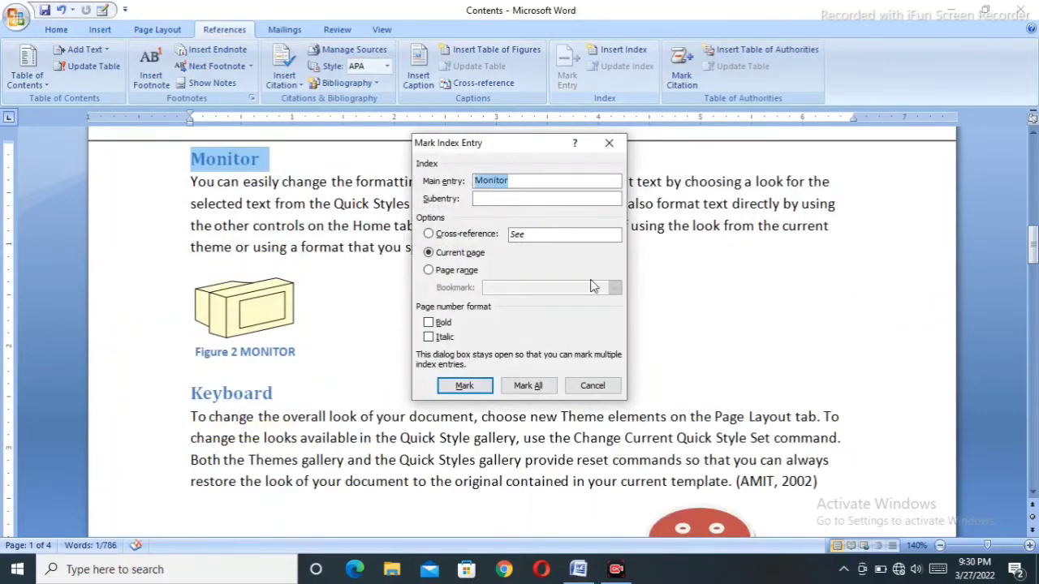
pyautogui.click(495, 202)
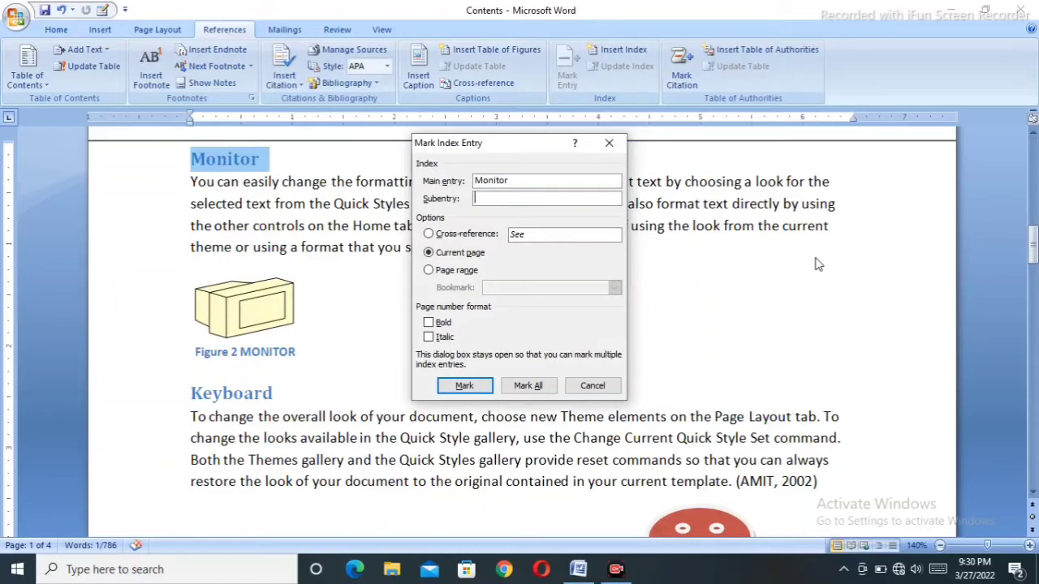
pyautogui.write('SDKLJF')
pyautogui.click(448, 388)
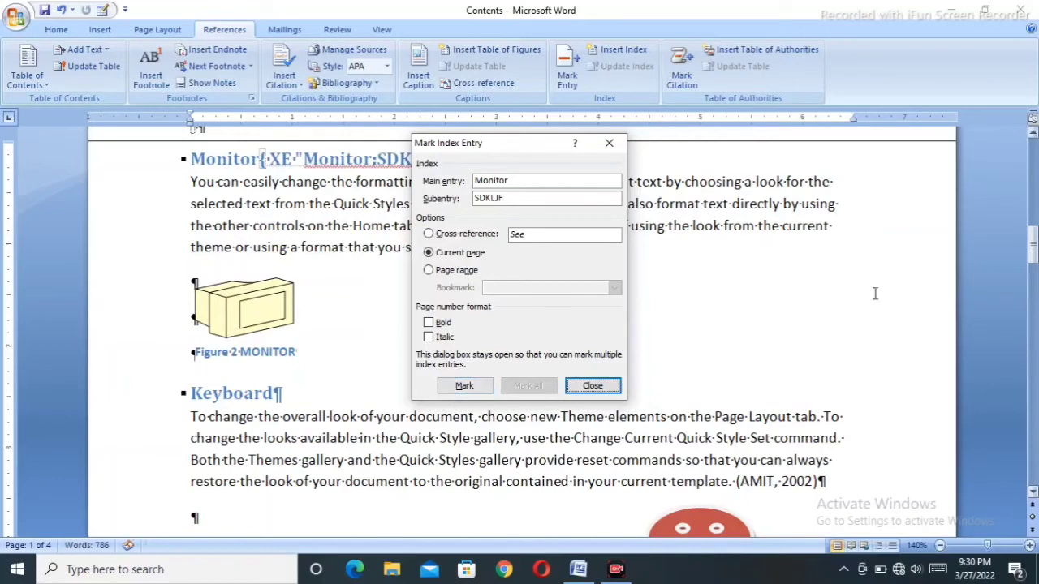
pyautogui.click(605, 387)
pyautogui.click(59, 31)
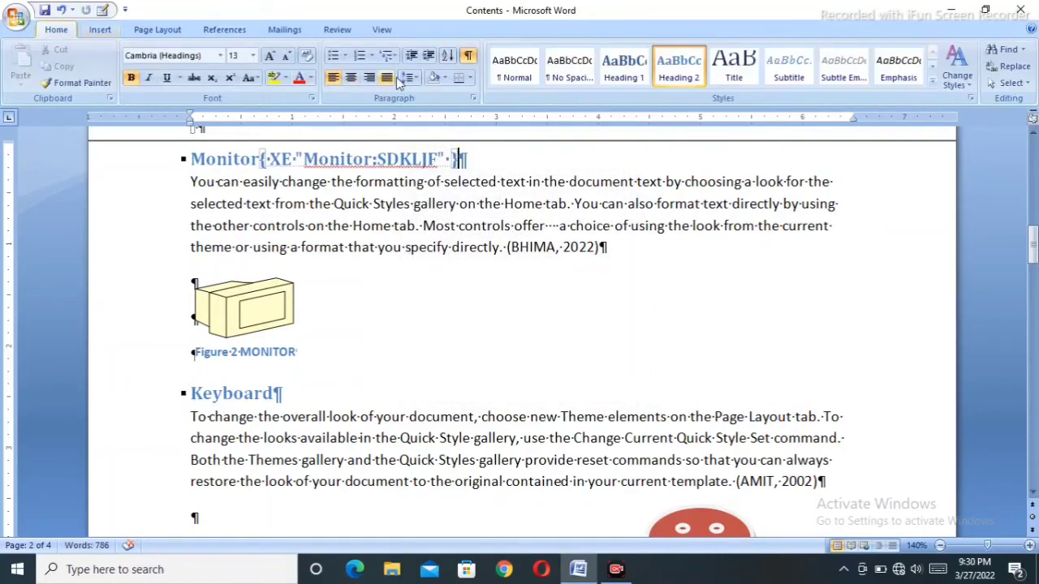
pyautogui.click(470, 57)
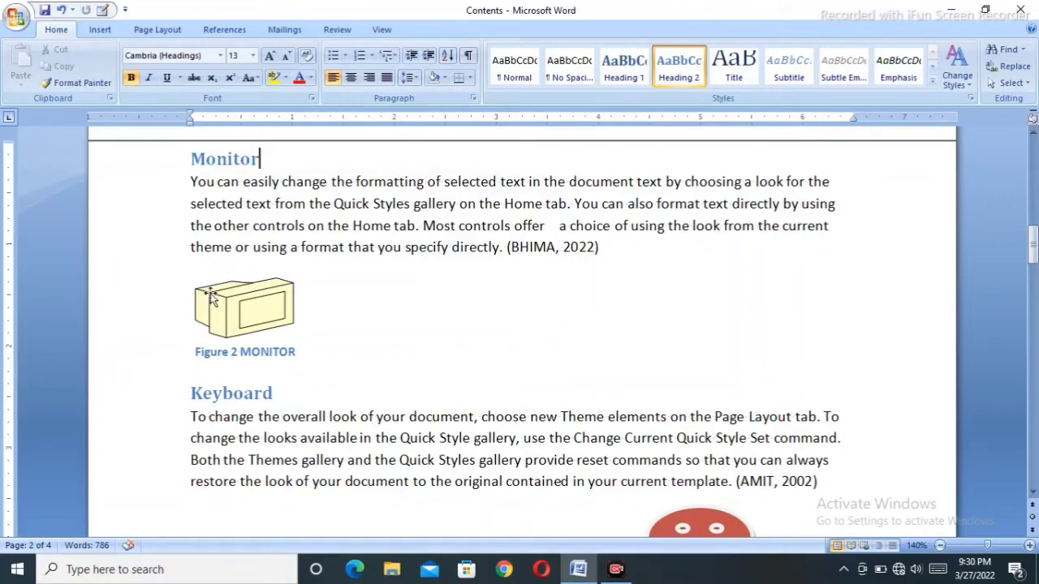
# Mark the CPU heading as an index entry with the subentry FSG, and hide the formatting marks
pyautogui.scroll(-7, 394, 358)
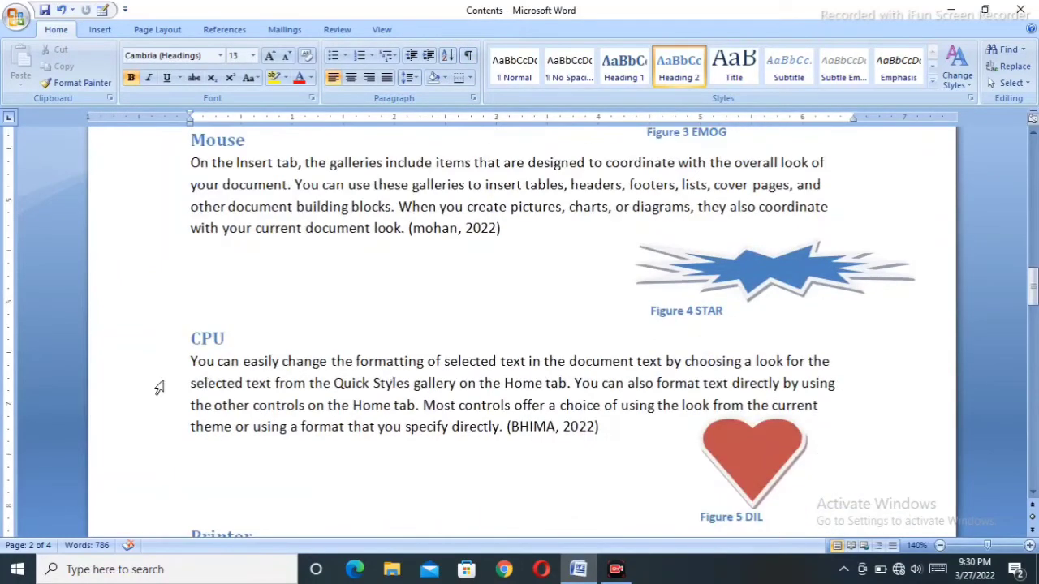
pyautogui.click(95, 337)
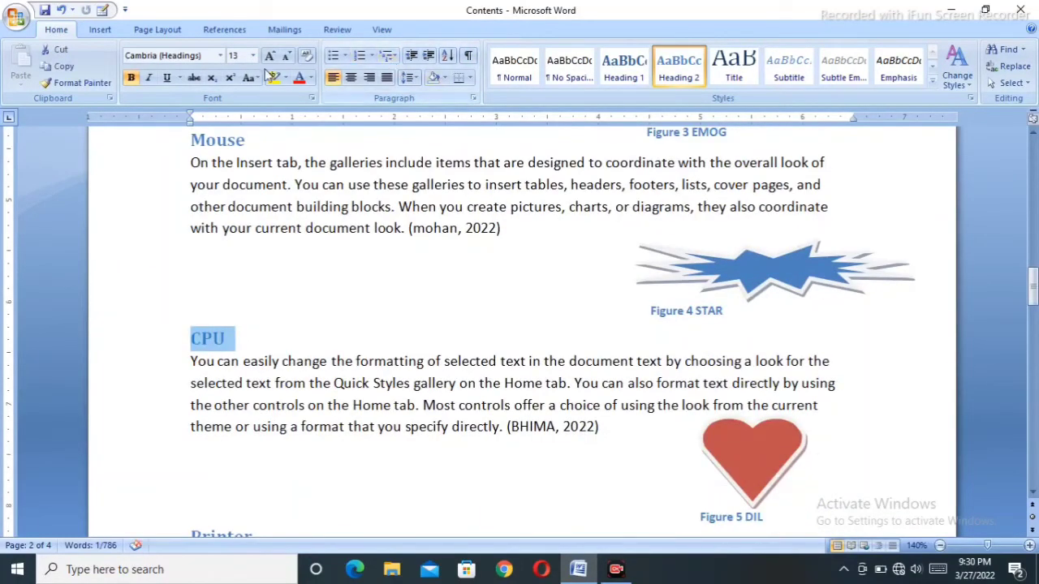
pyautogui.click(239, 33)
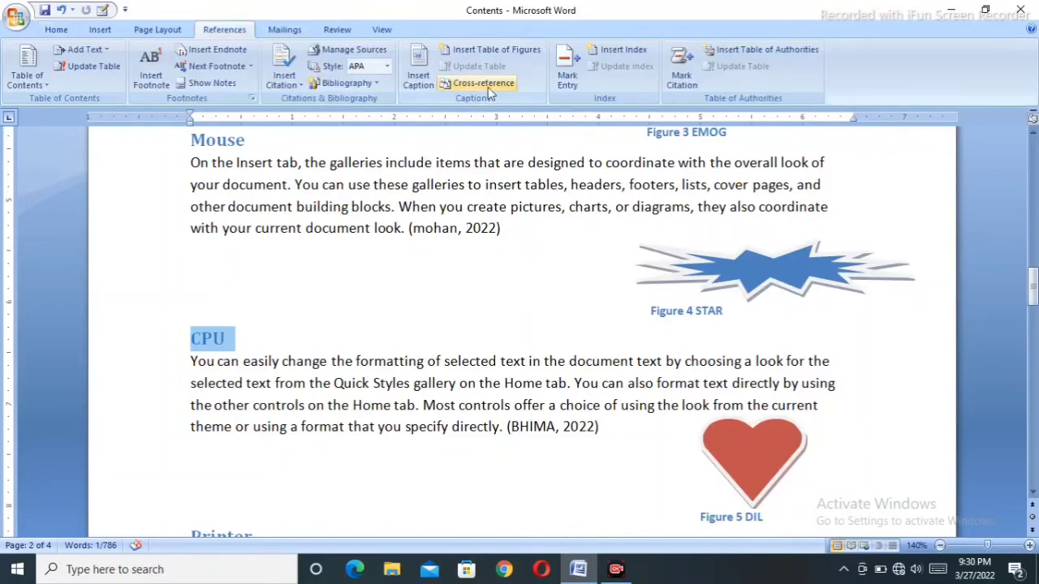
pyautogui.click(567, 74)
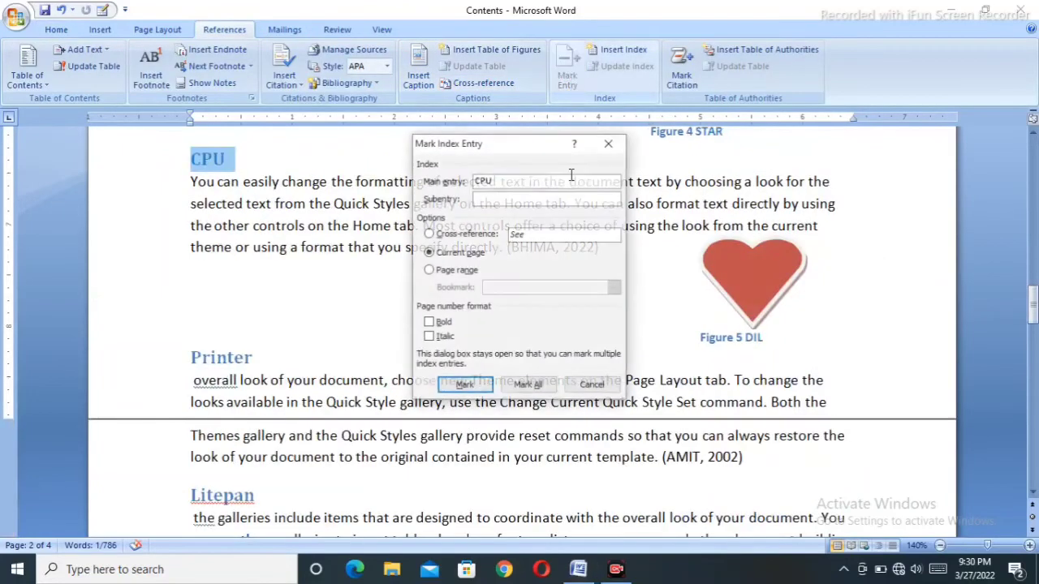
pyautogui.click(491, 199)
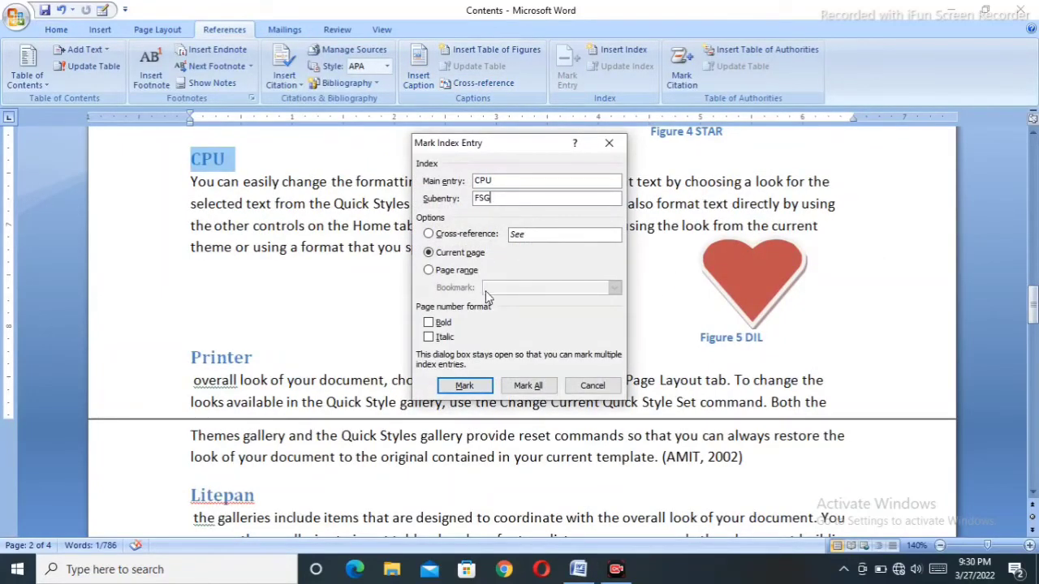
pyautogui.click(465, 388)
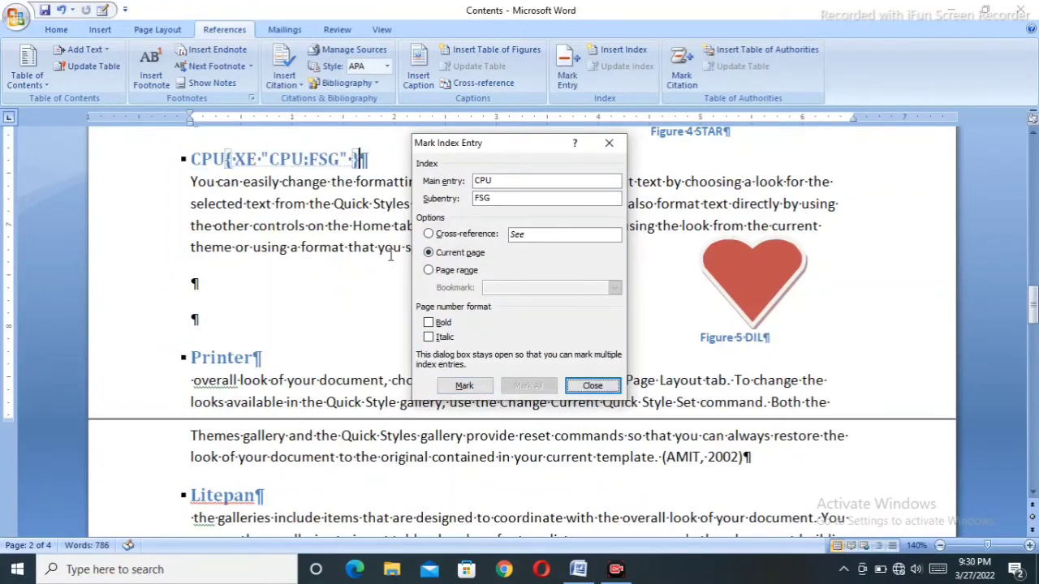
pyautogui.click(593, 386)
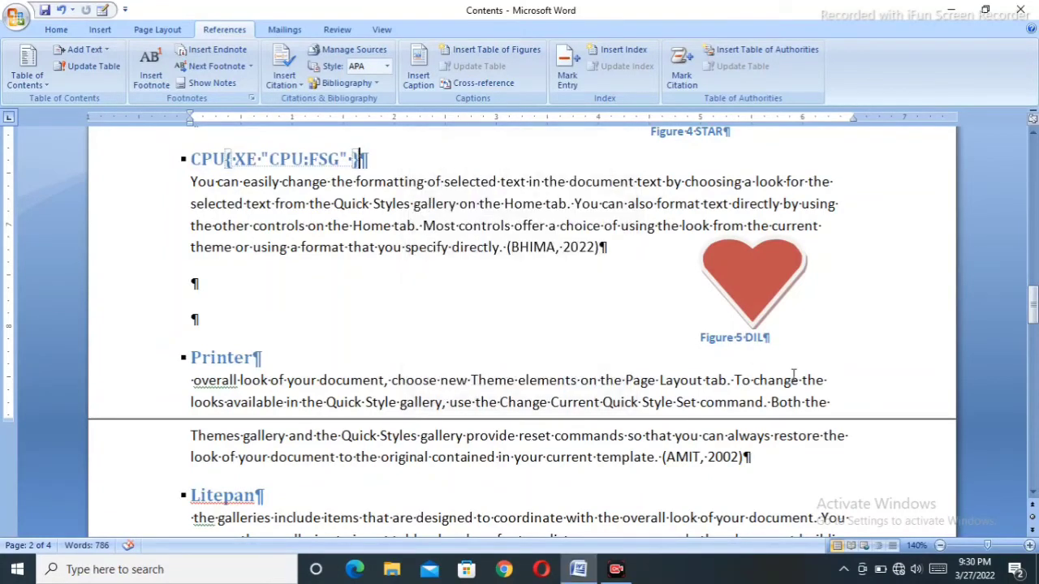
pyautogui.click(56, 29)
pyautogui.click(468, 56)
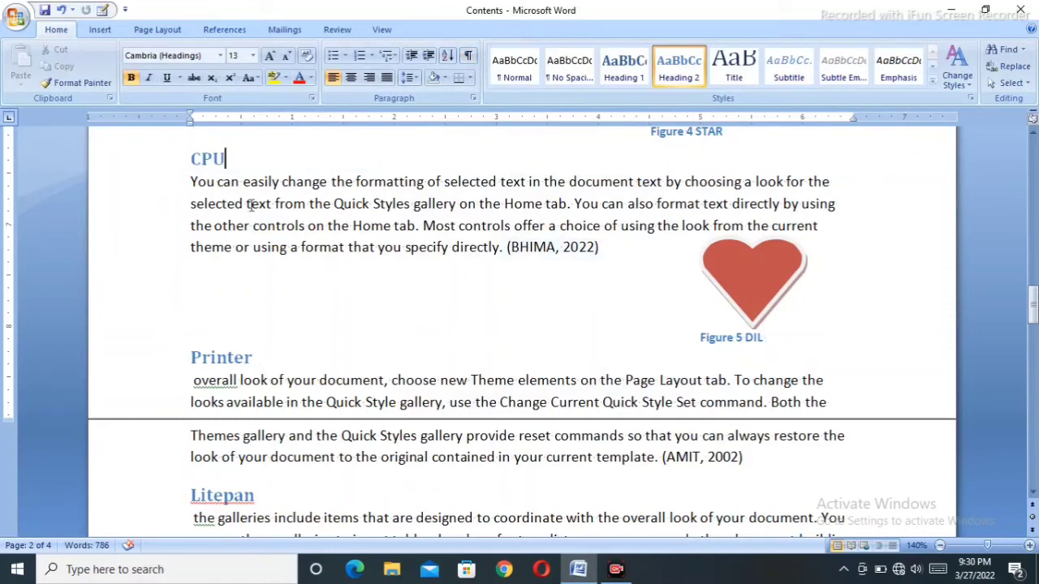
# Insert an indented two-column index in the From template format on the empty line below the Figure 2 MONITOR cross-reference
pyautogui.scroll(-12, 487, 269)
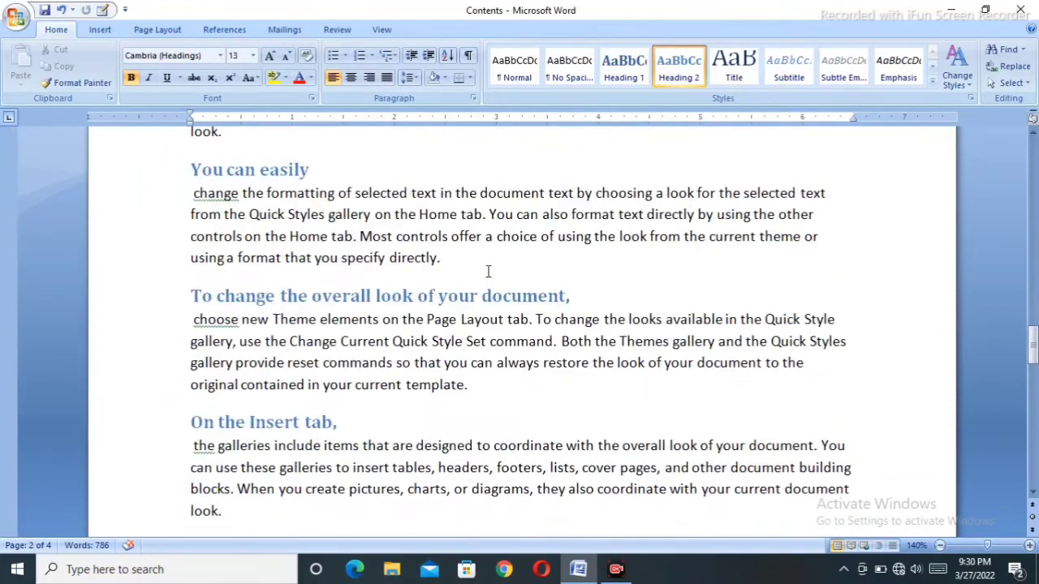
pyautogui.scroll(-18, 487, 276)
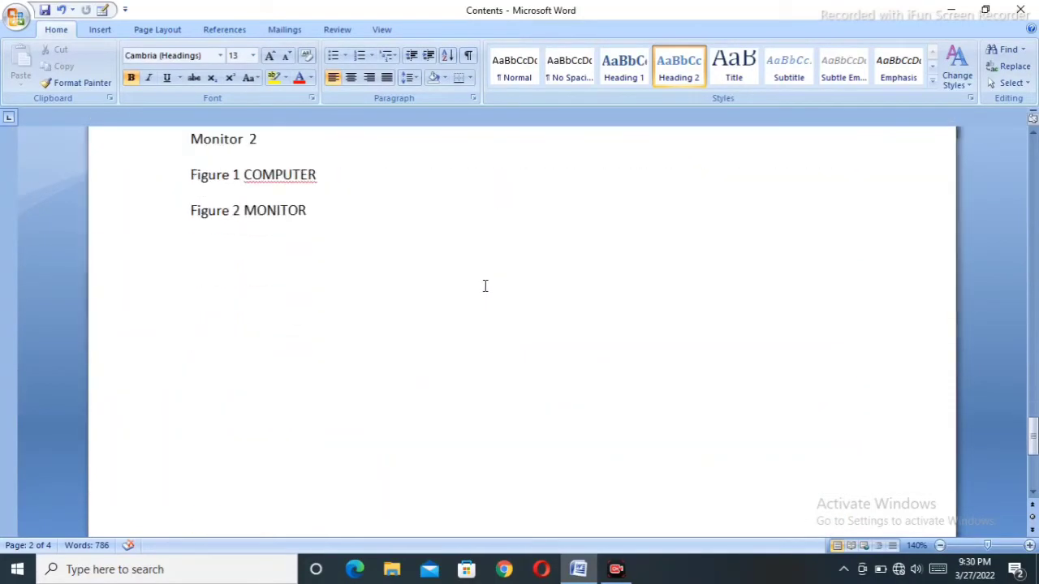
pyautogui.click(343, 257)
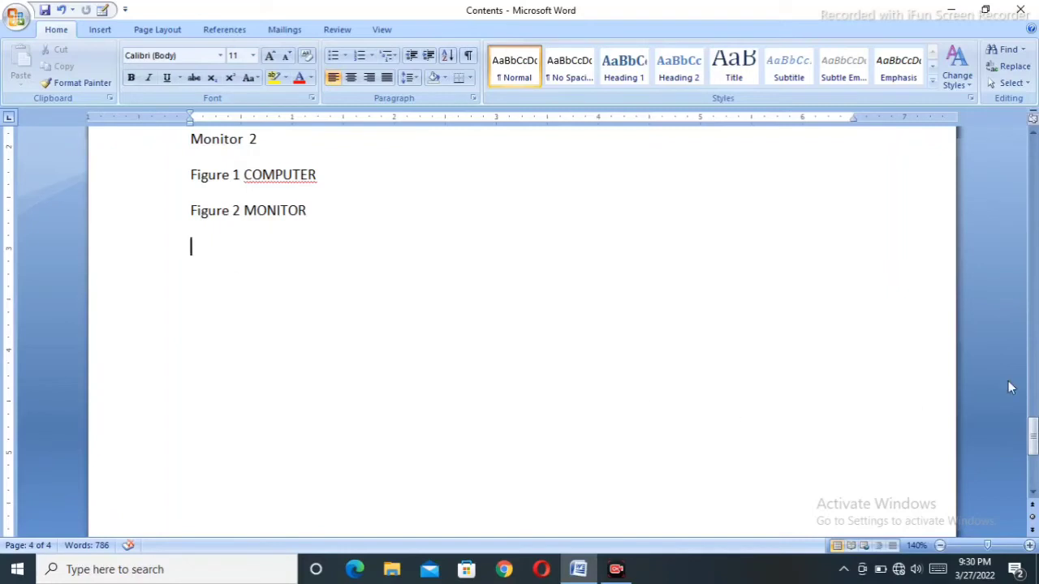
pyautogui.click(235, 31)
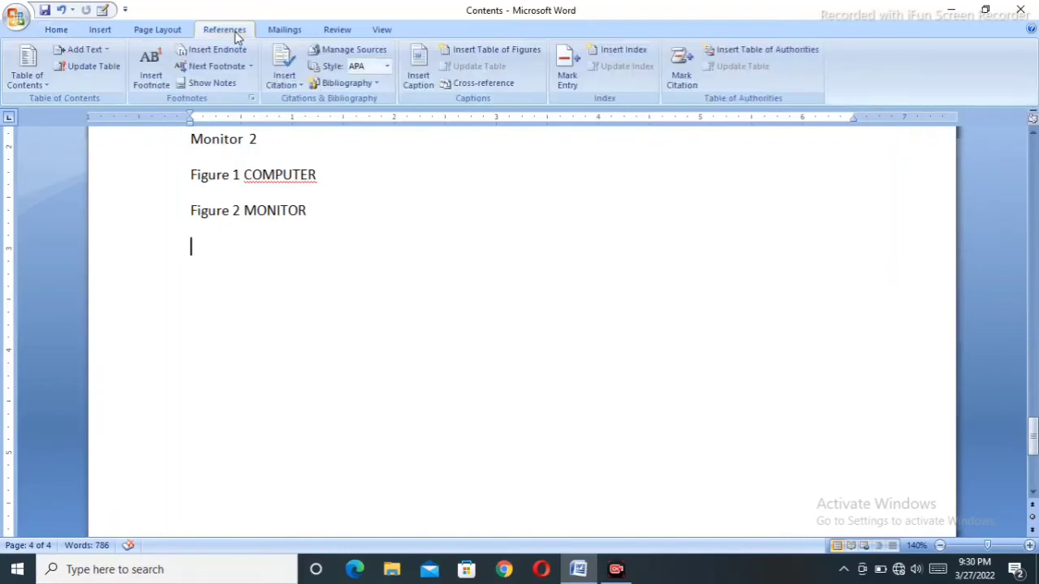
pyautogui.click(635, 56)
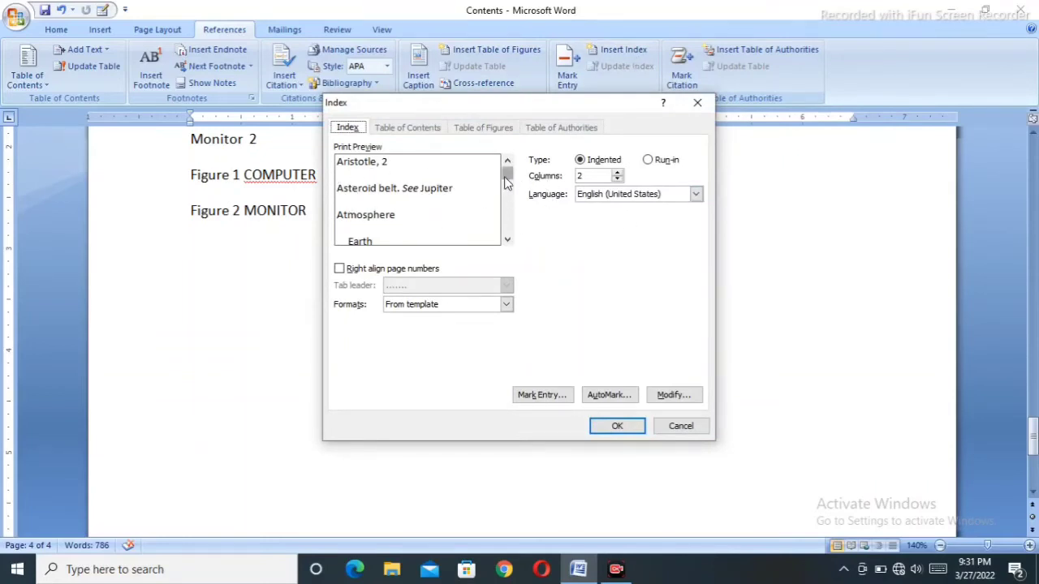
pyautogui.moveTo(508, 175)
pyautogui.mouseDown()
pyautogui.moveTo(506, 195)
pyautogui.moveTo(507, 166)
pyautogui.moveTo(507, 214)
pyautogui.moveTo(507, 171)
pyautogui.mouseUp()
pyautogui.click(617, 427)
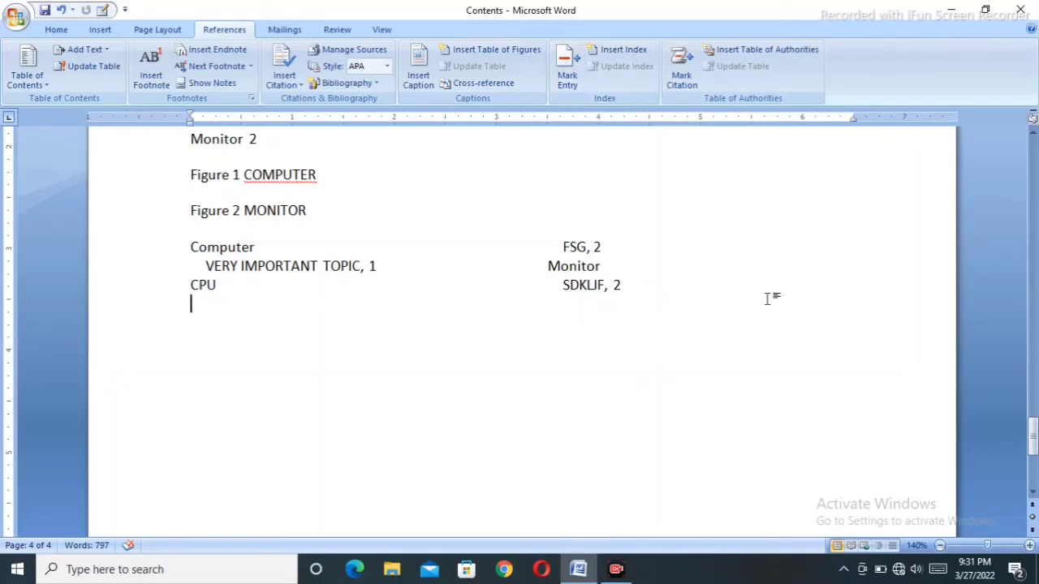
# Mark the last "On the Insert tab," heading before the Bibliography as an index entry with the subentry WFWE, and hide the formatting marks
pyautogui.scroll(8, 528, 186)
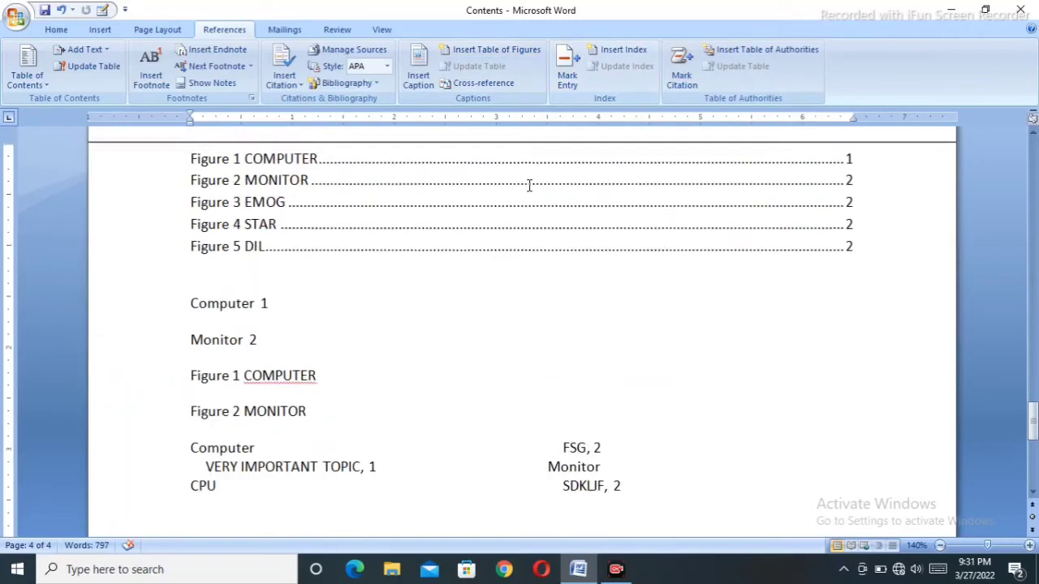
pyautogui.scroll(6, 529, 186)
pyautogui.scroll(-2, 460, 260)
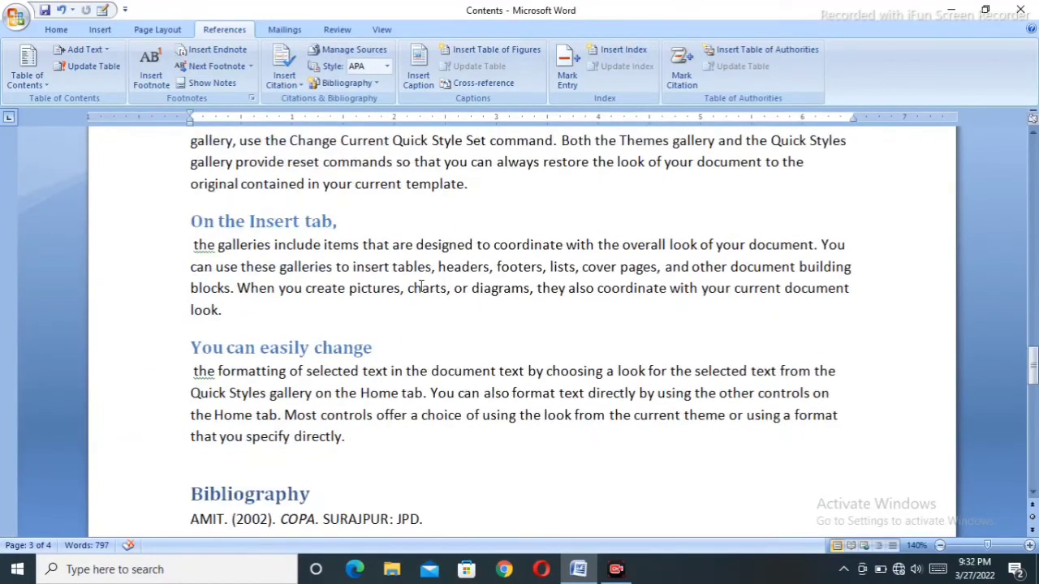
pyautogui.moveTo(193, 221); pyautogui.dragTo(373, 226)
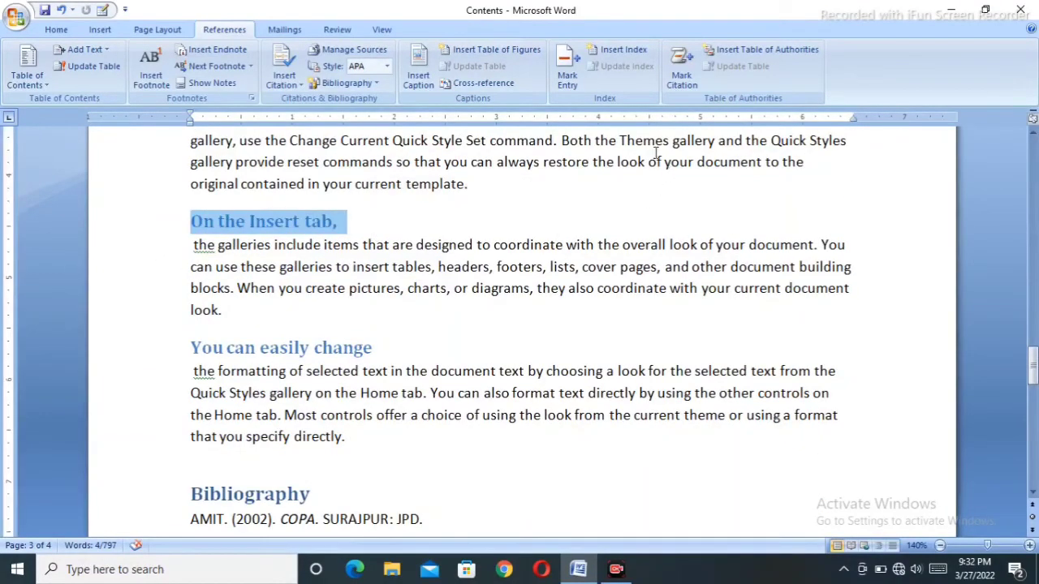
pyautogui.click(569, 79)
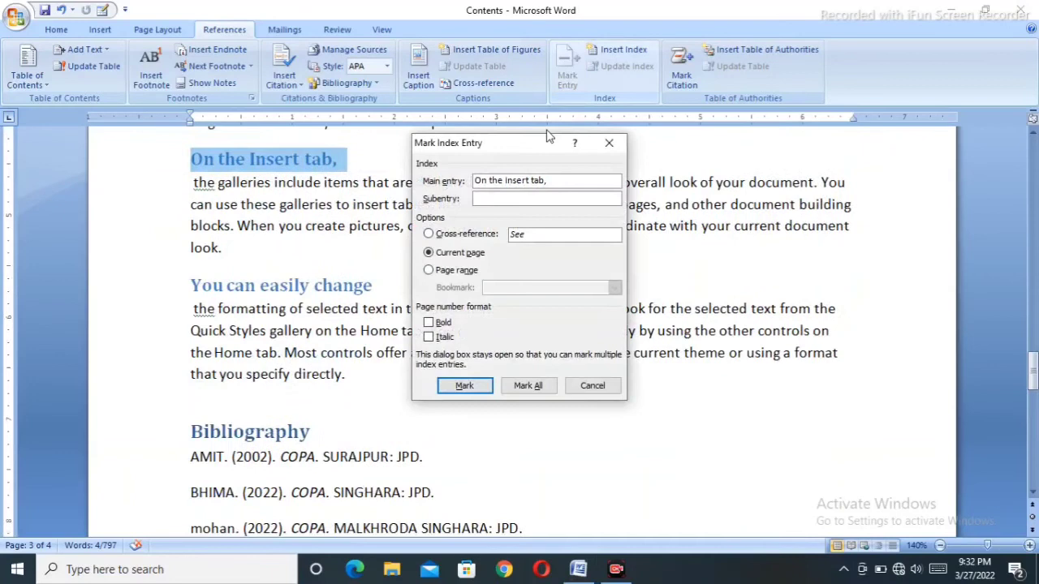
pyautogui.click(495, 198)
pyautogui.write('WFWE')
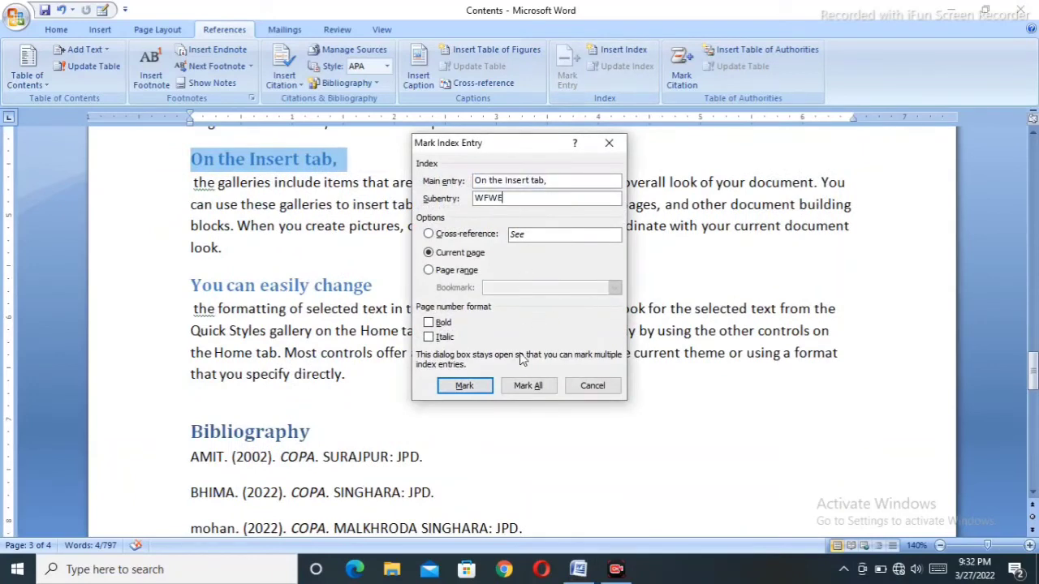
pyautogui.click(462, 386)
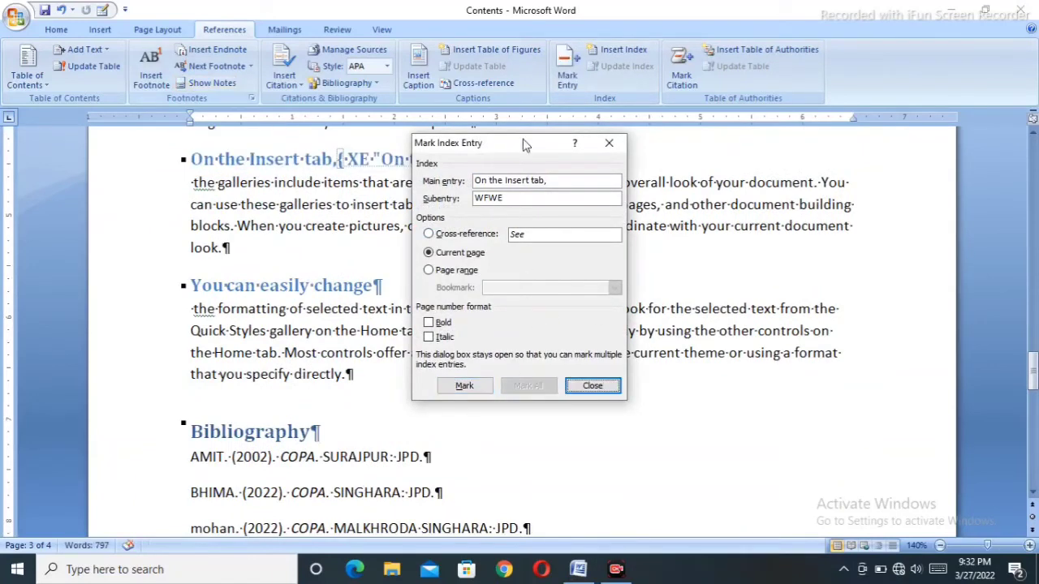
pyautogui.click(609, 143)
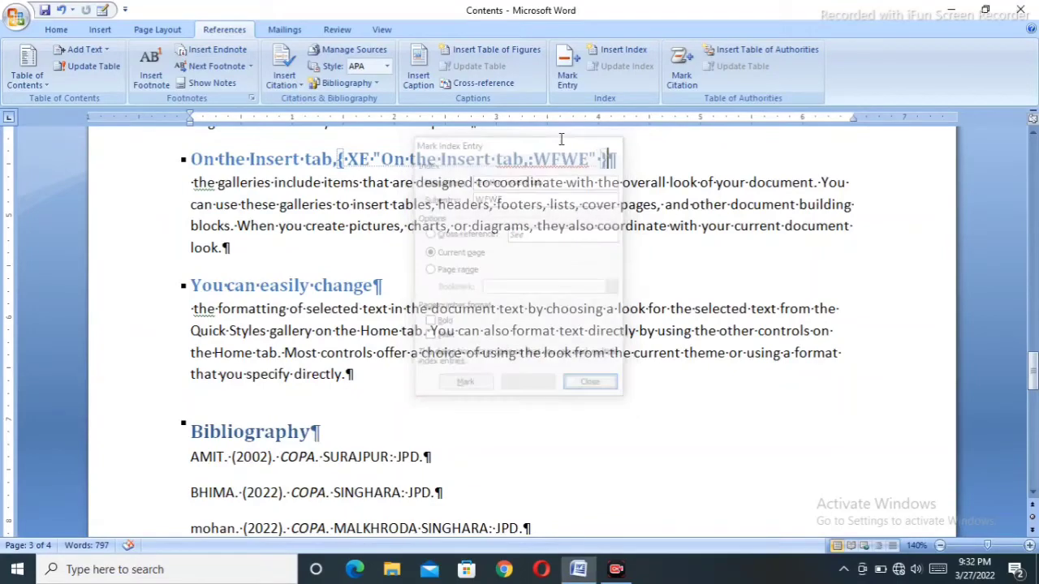
pyautogui.click(58, 30)
pyautogui.click(468, 55)
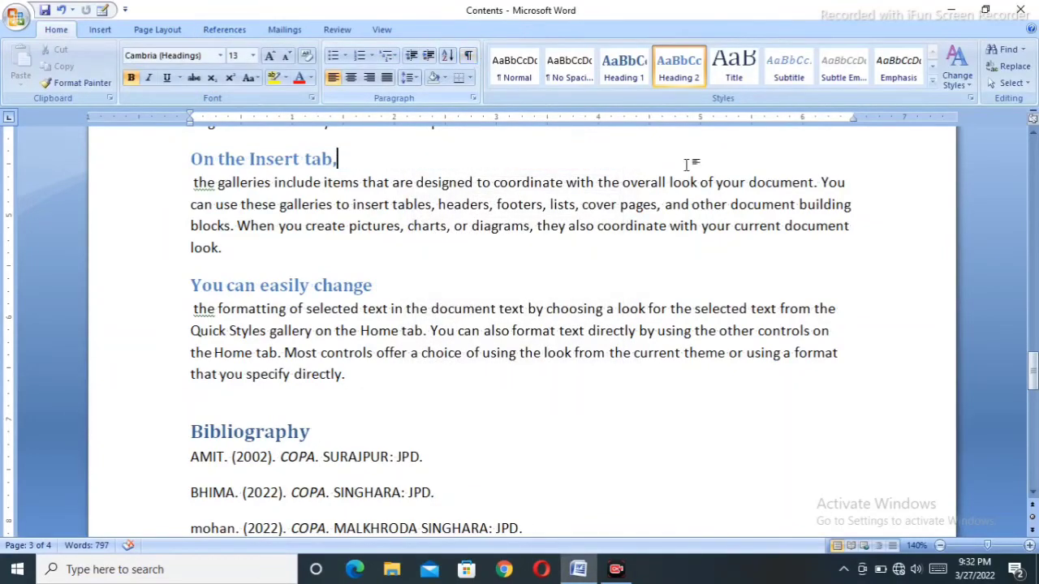
# Update the index at the end of the document to include the newly marked entry
pyautogui.scroll(-3, 625, 373)
pyautogui.scroll(-10, 626, 373)
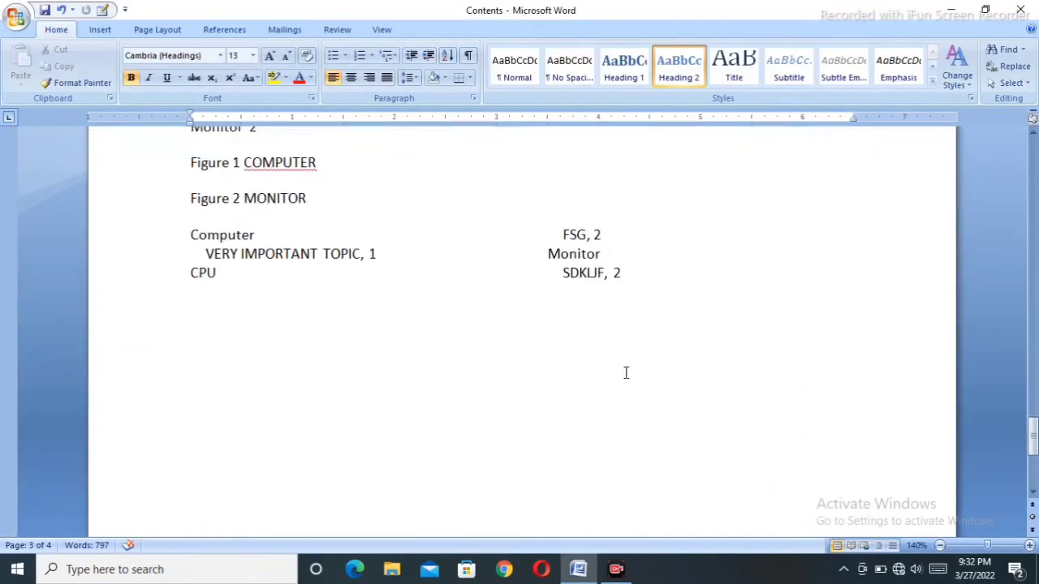
pyautogui.click(597, 247)
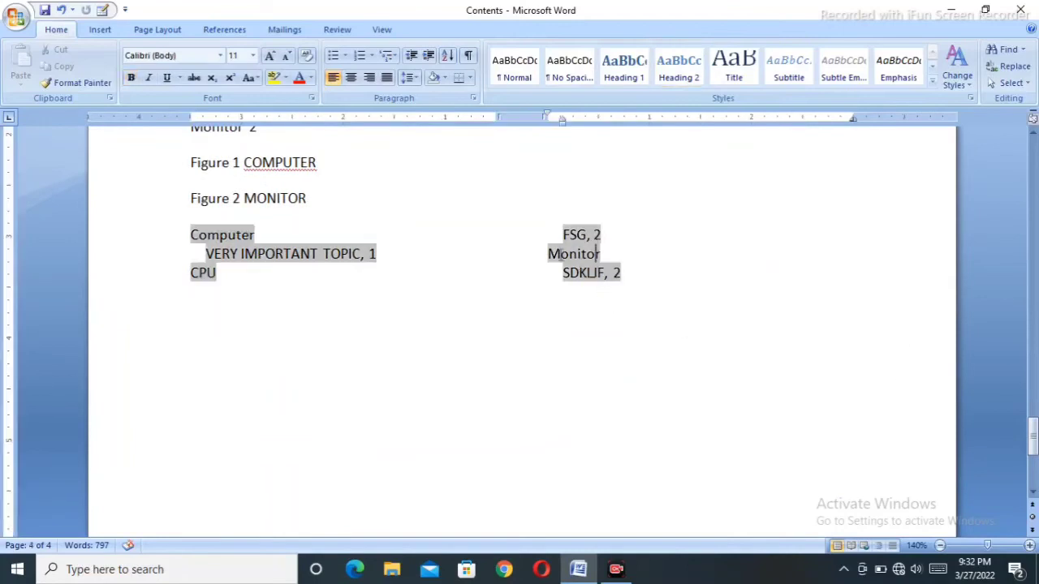
pyautogui.click(226, 30)
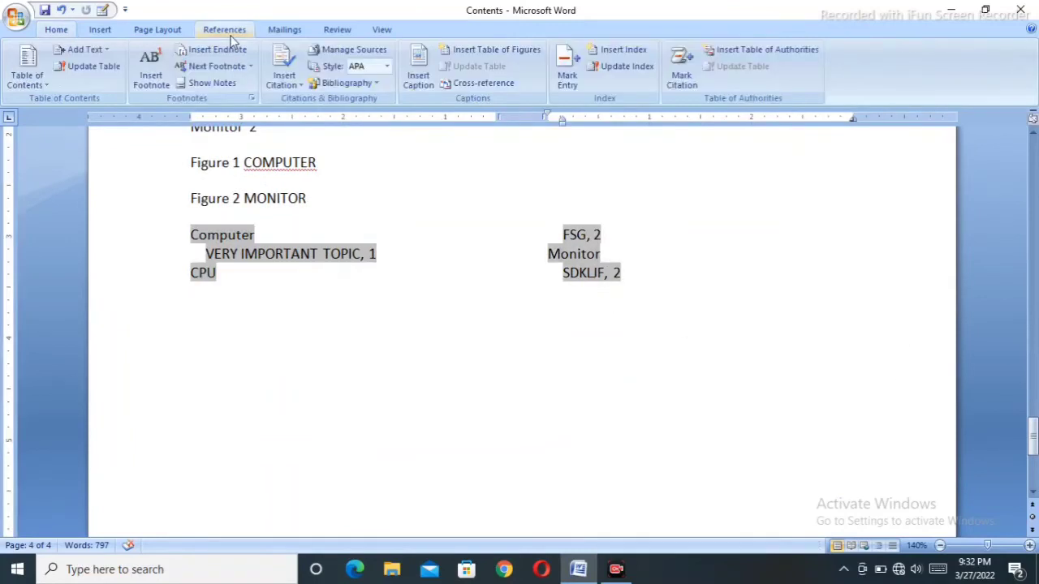
pyautogui.click(631, 71)
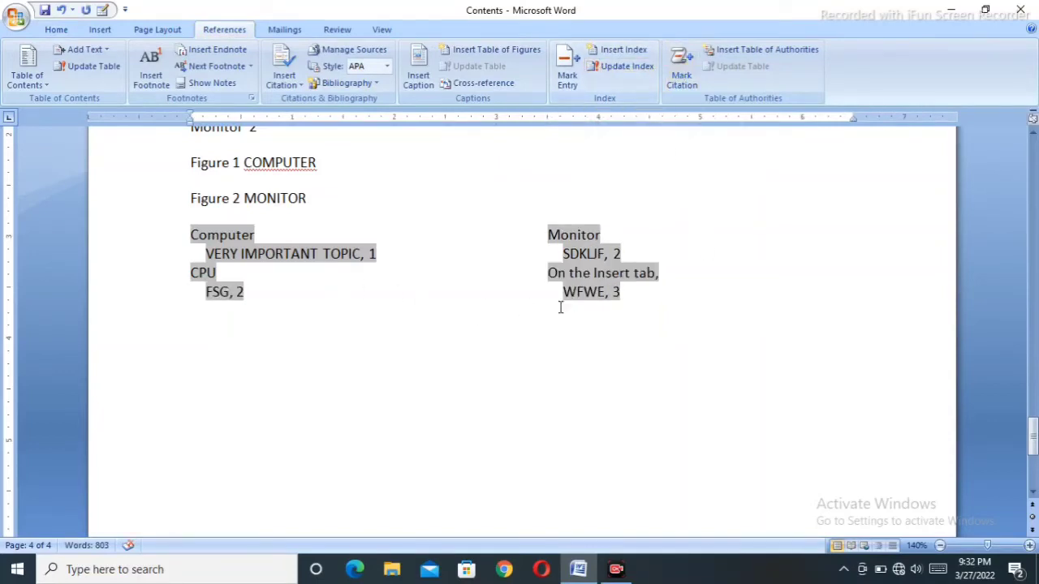
# Examine the updated two-column index and the cross-references above it
pyautogui.click(666, 317)
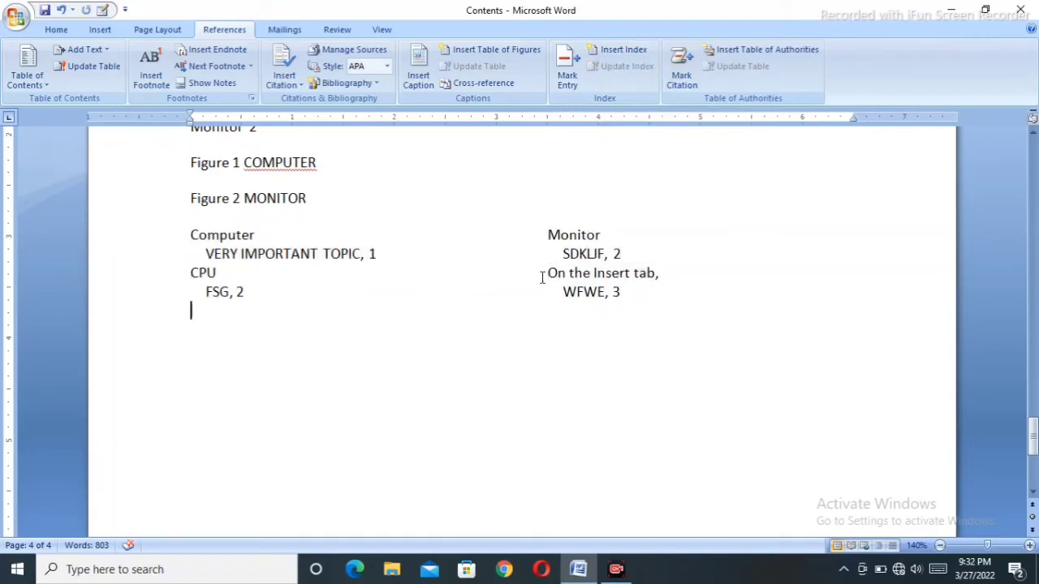
pyautogui.click(542, 277)
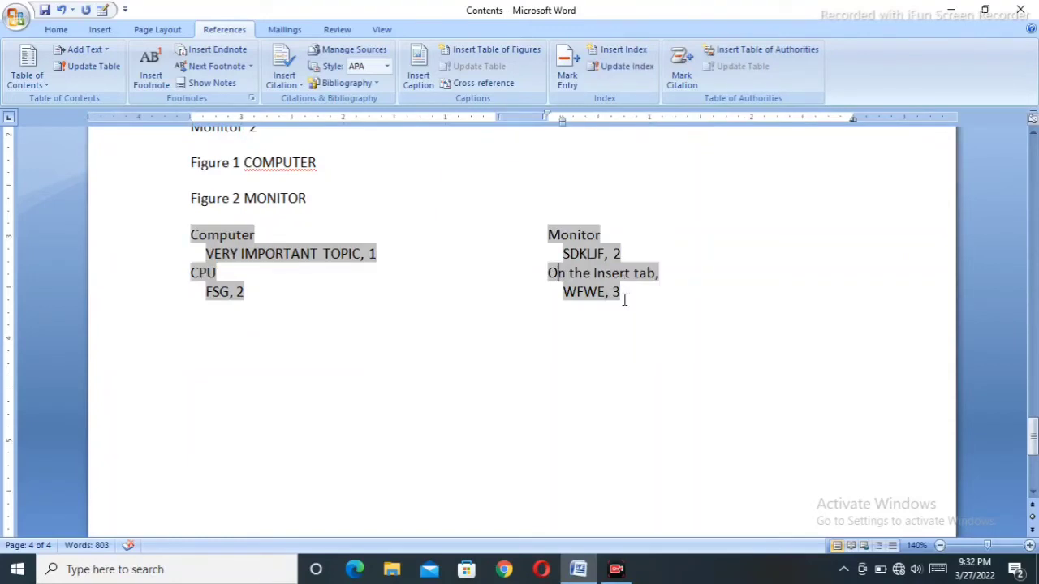
pyautogui.click(706, 322)
pyautogui.scroll(2, 706, 323)
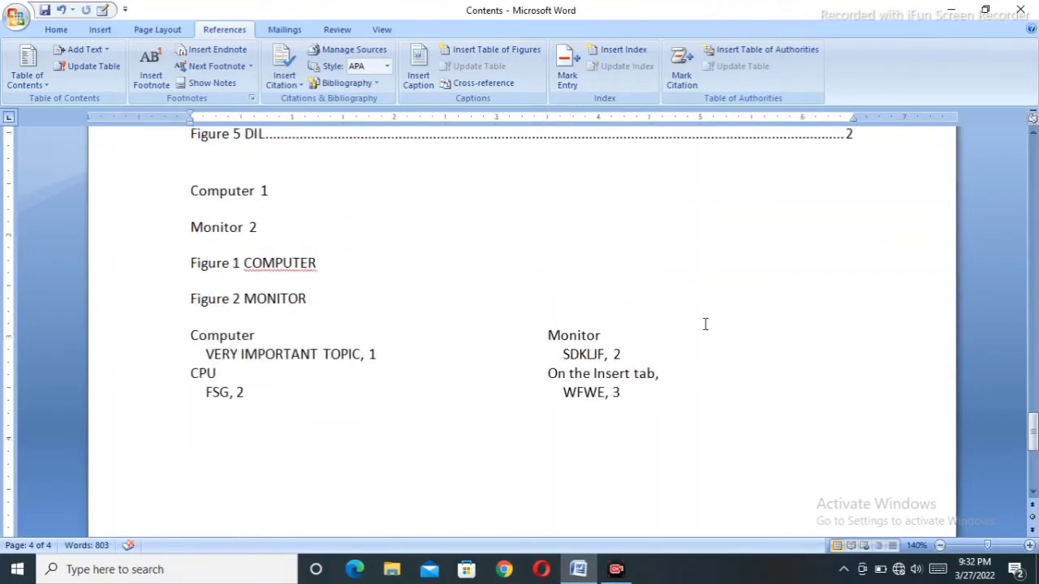
pyautogui.scroll(1, 706, 324)
pyautogui.scroll(-3, 703, 324)
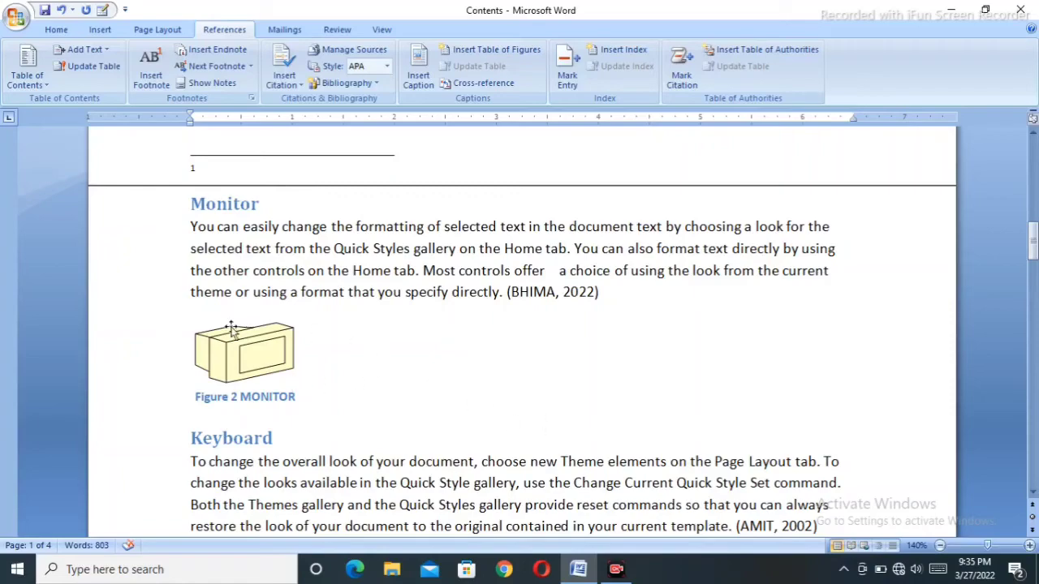
# Look through the document's headings and figures, from the table of contents down to the Litepan section, for text to cite
pyautogui.scroll(6, 276, 341)
pyautogui.scroll(5, 274, 339)
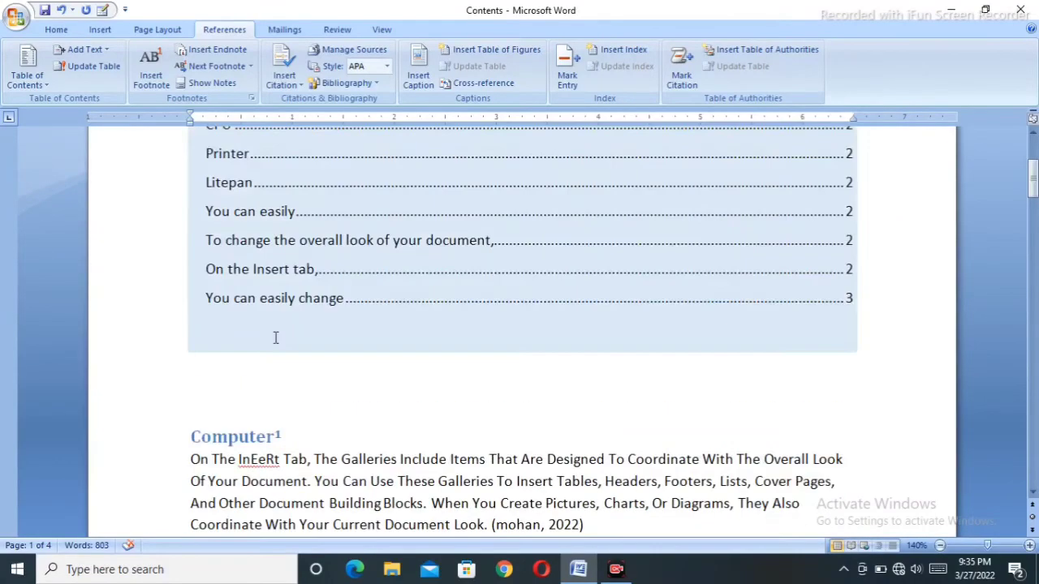
pyautogui.scroll(-1, 274, 339)
pyautogui.scroll(-2, 251, 407)
pyautogui.scroll(-5, 251, 408)
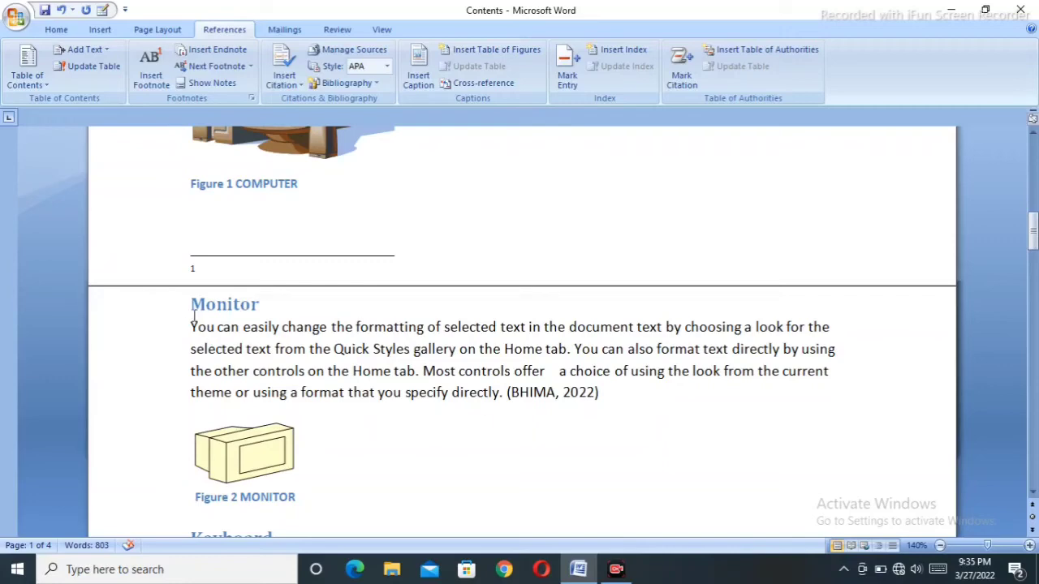
pyautogui.scroll(-2, 344, 406)
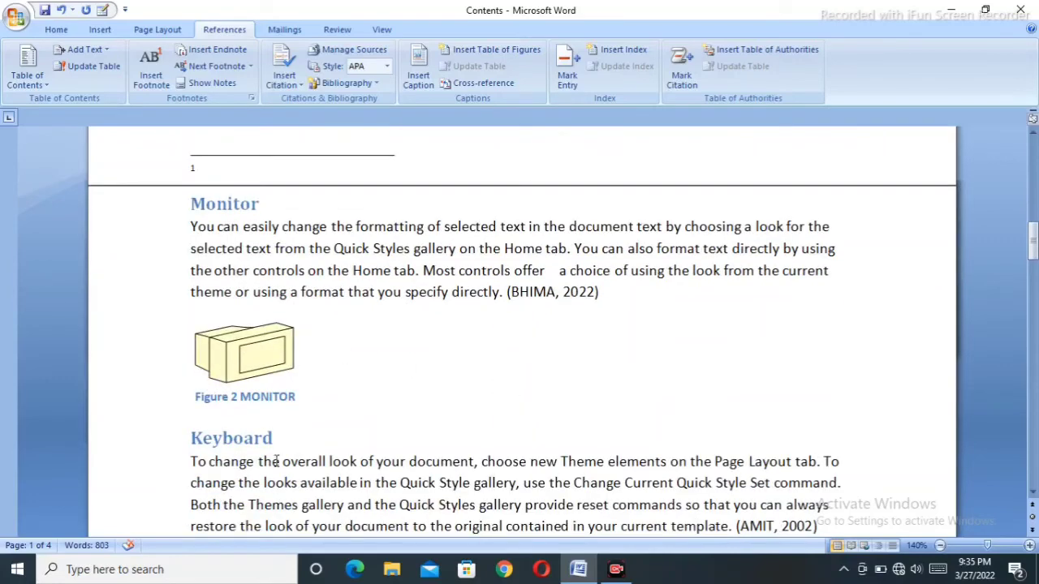
pyautogui.scroll(-2, 190, 436)
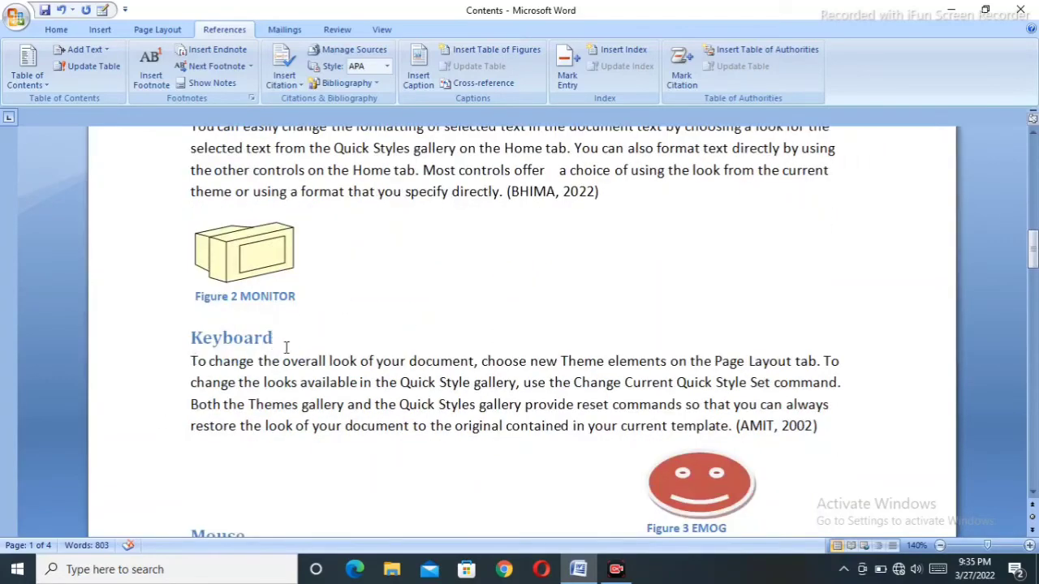
pyautogui.scroll(-1, 294, 366)
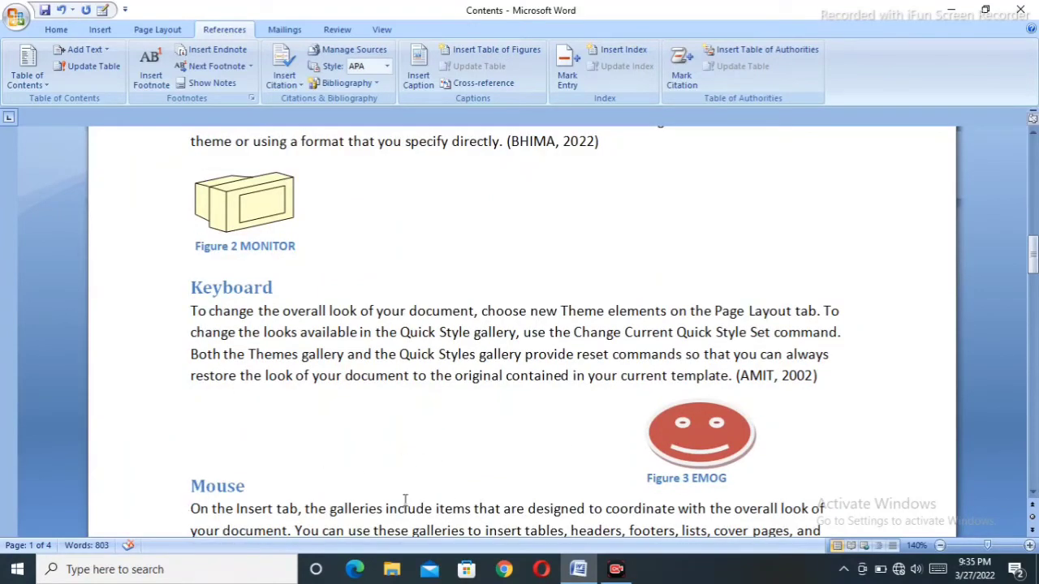
pyautogui.scroll(-3, 336, 466)
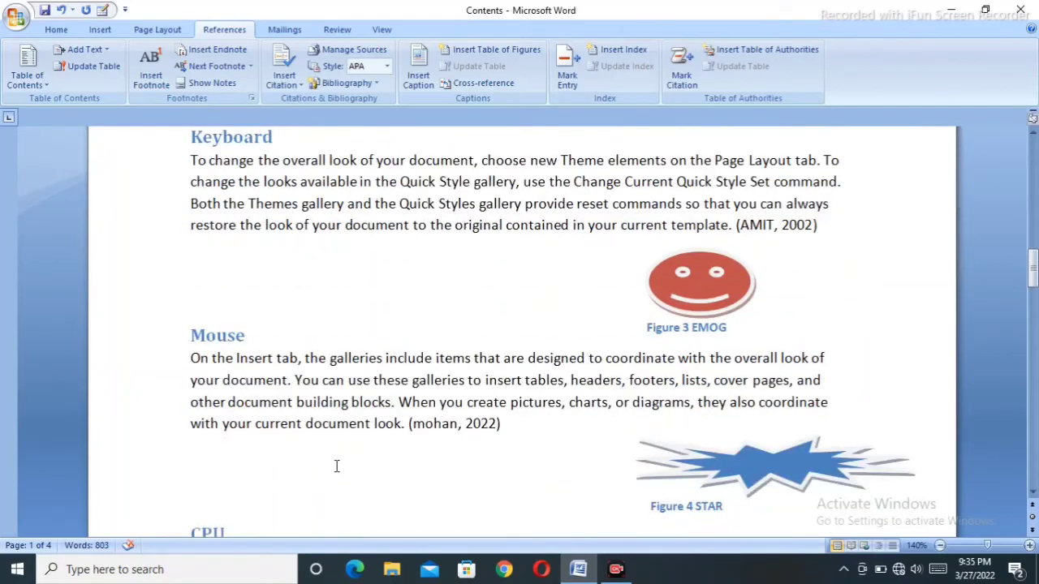
pyautogui.scroll(-6, 223, 479)
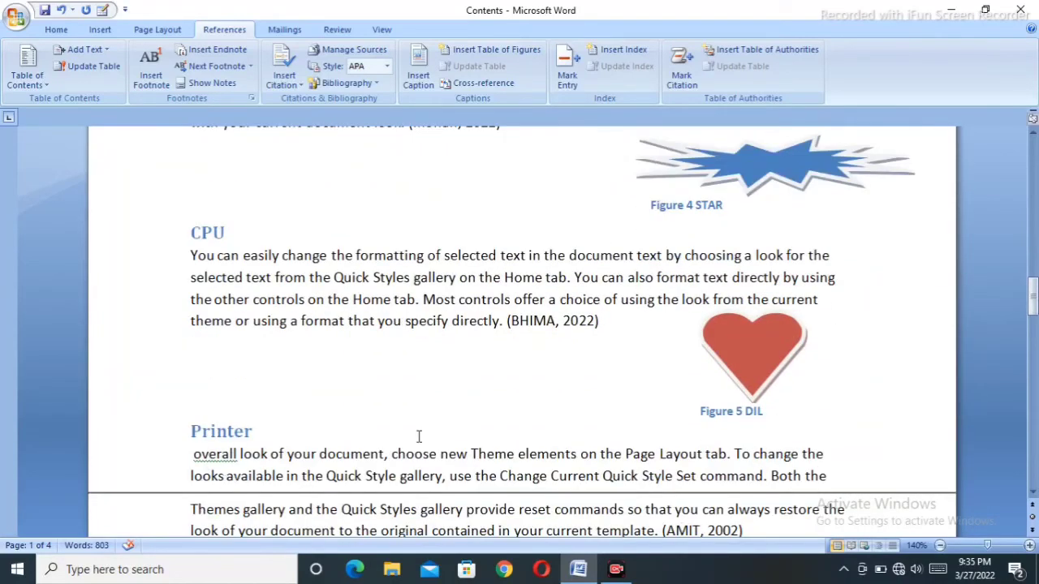
pyautogui.scroll(-4, 419, 437)
pyautogui.scroll(8, 418, 437)
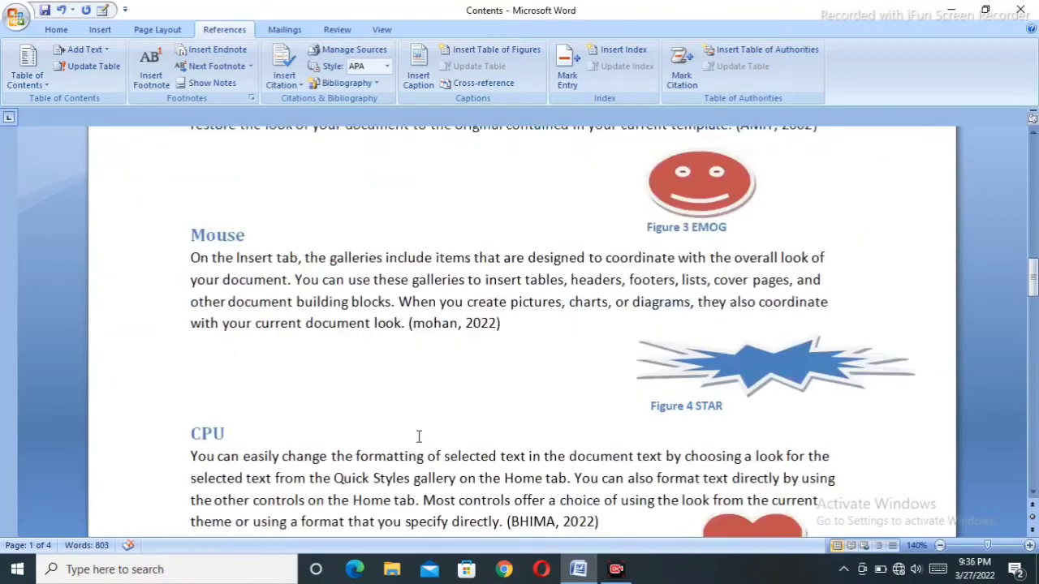
pyautogui.scroll(5, 419, 437)
pyautogui.scroll(-6, 419, 436)
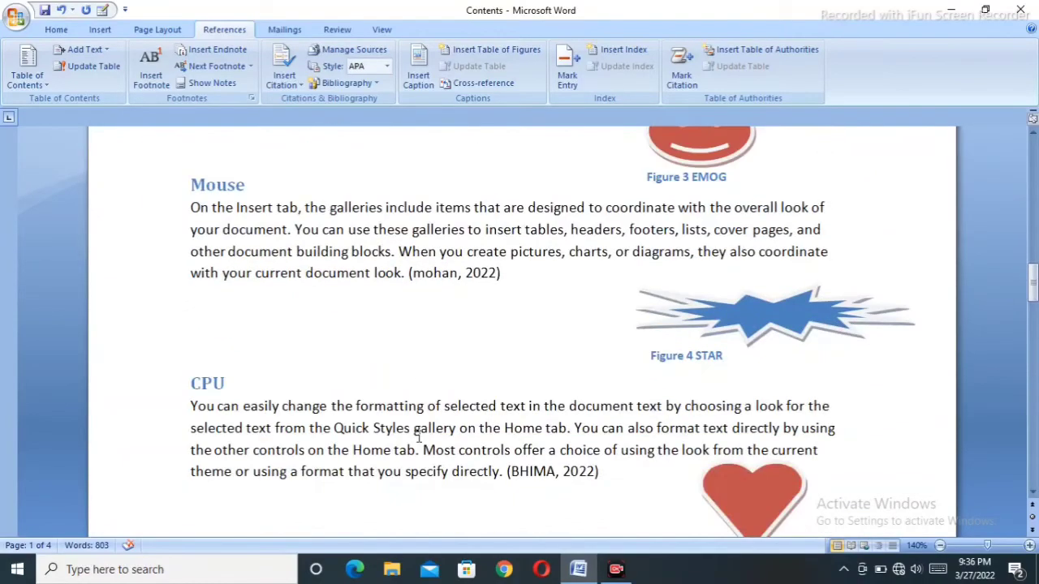
pyautogui.scroll(-3, 419, 436)
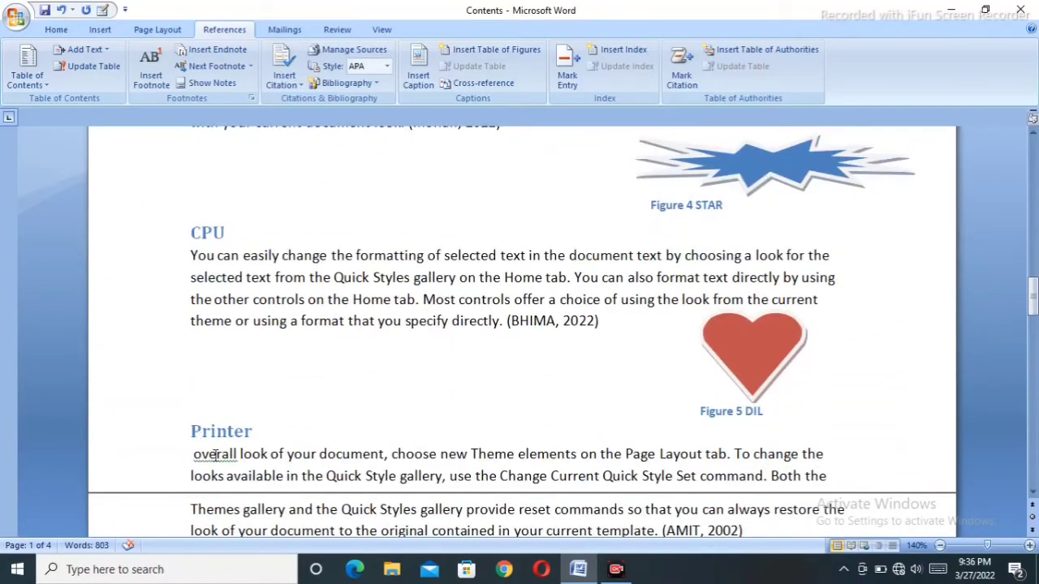
pyautogui.scroll(-4, 215, 455)
pyautogui.scroll(1, 379, 435)
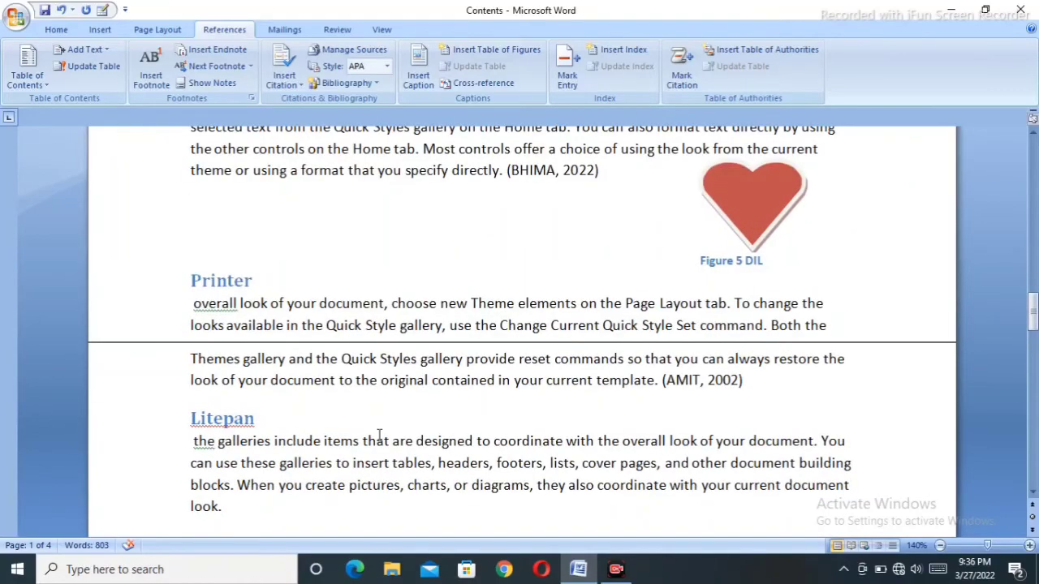
pyautogui.scroll(15, 379, 436)
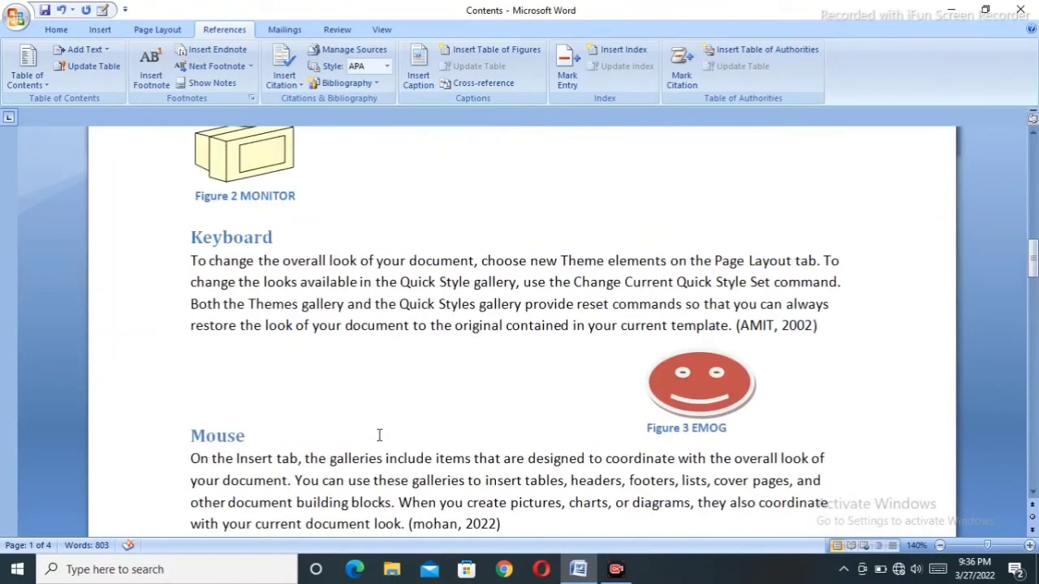
pyautogui.scroll(4, 379, 436)
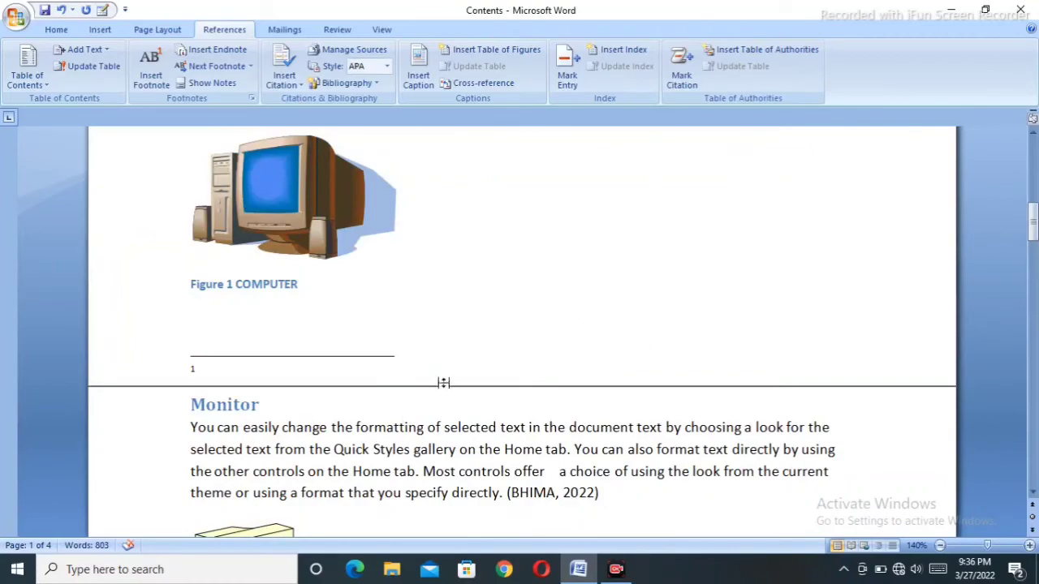
pyautogui.scroll(2, 444, 371)
pyautogui.scroll(-9, 445, 372)
pyautogui.scroll(12, 447, 378)
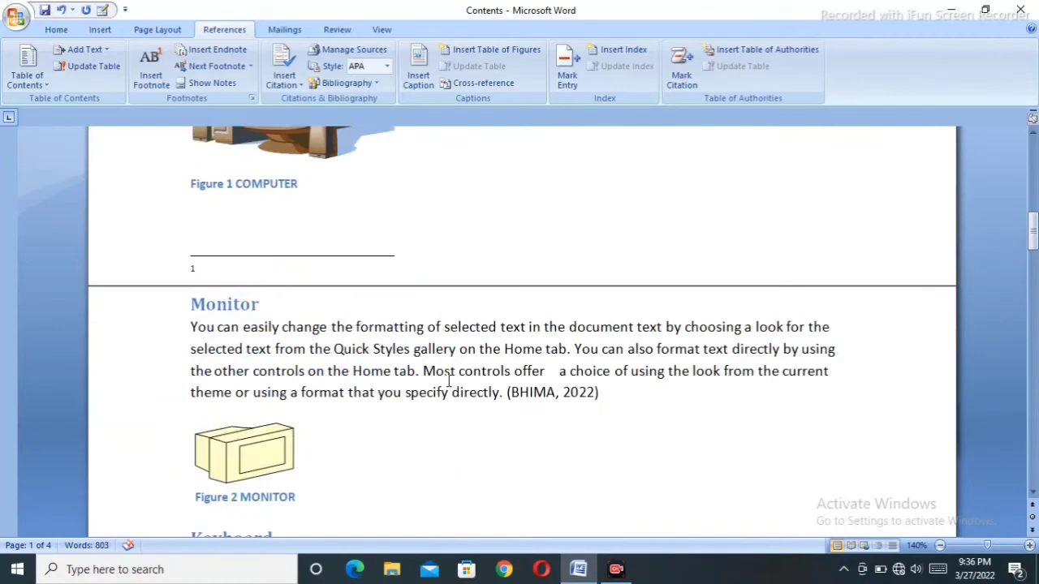
pyautogui.scroll(4, 448, 380)
pyautogui.scroll(-10, 447, 378)
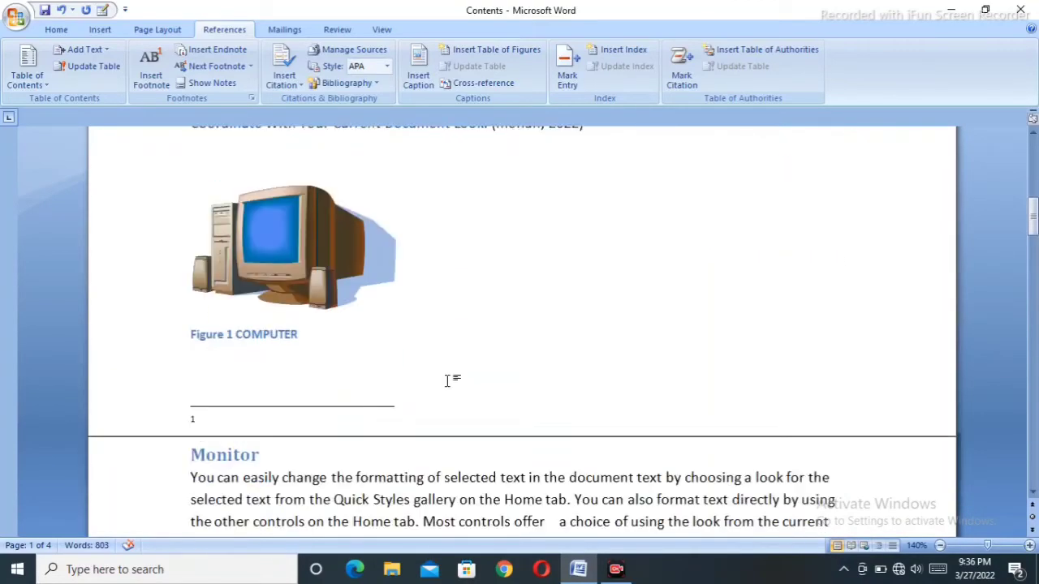
# Start marking the Monitor heading as a table of authorities citation, with category 8
pyautogui.moveTo(272, 354); pyautogui.dragTo(181, 352)
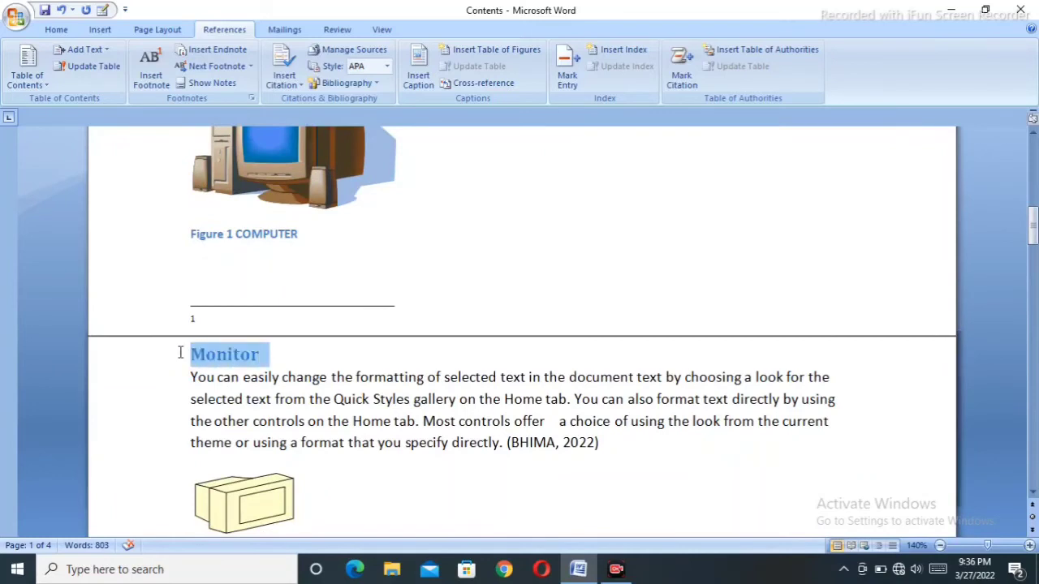
pyautogui.click(682, 81)
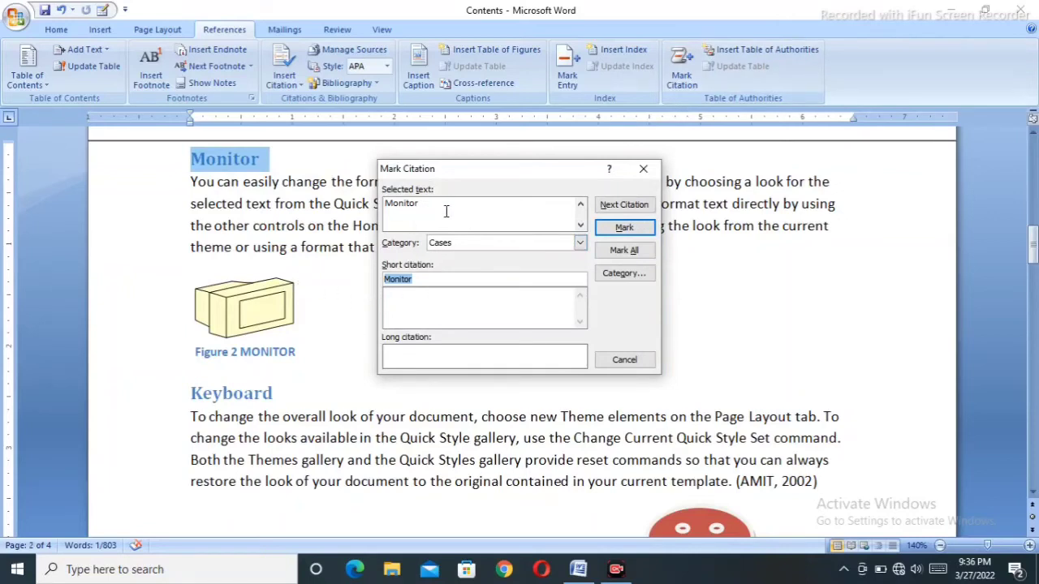
pyautogui.click(581, 243)
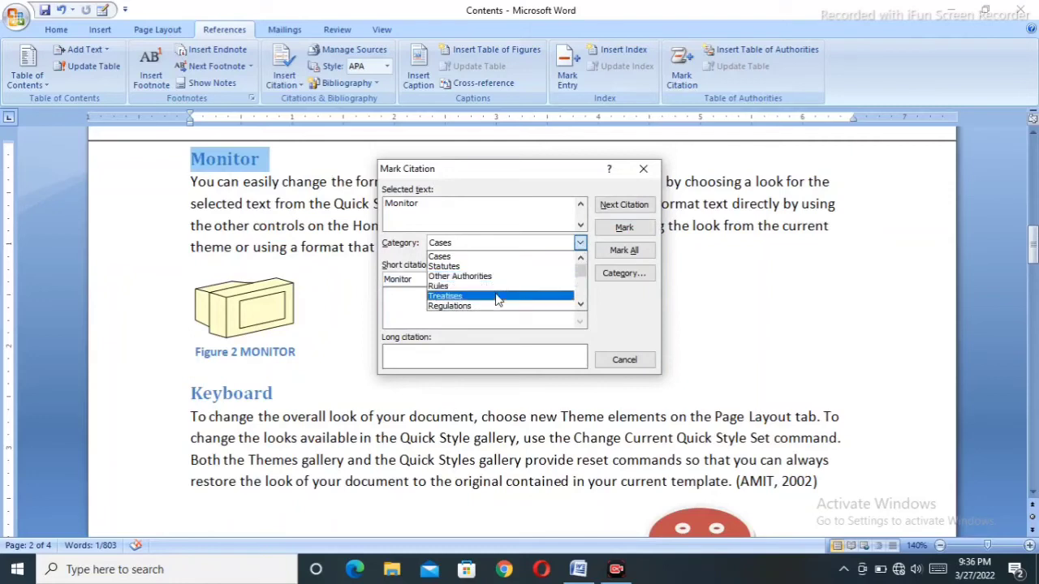
pyautogui.scroll(-1, 498, 296)
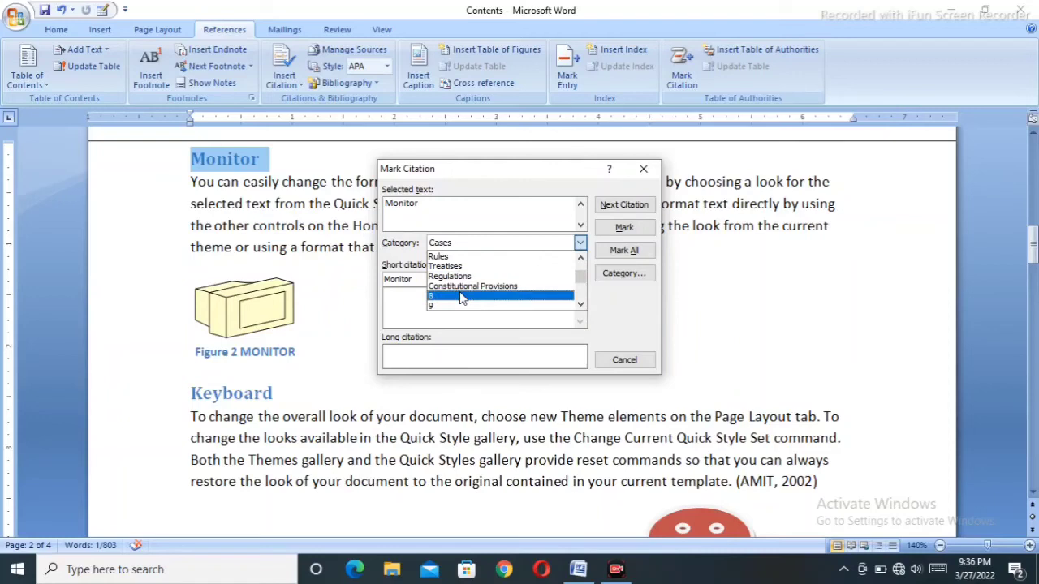
pyautogui.click(460, 299)
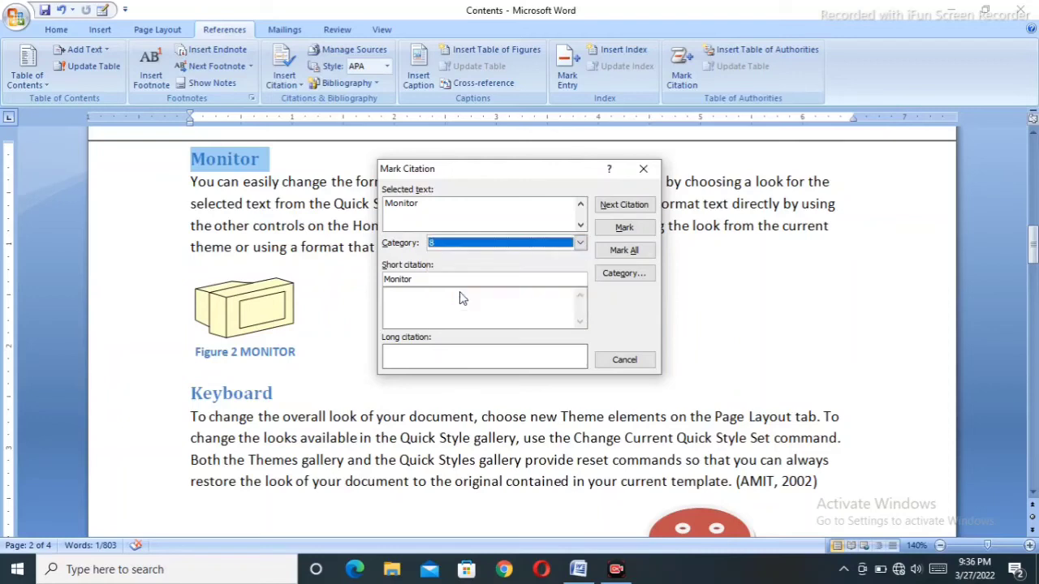
# Try to give citation category 8 a new name
pyautogui.click(635, 277)
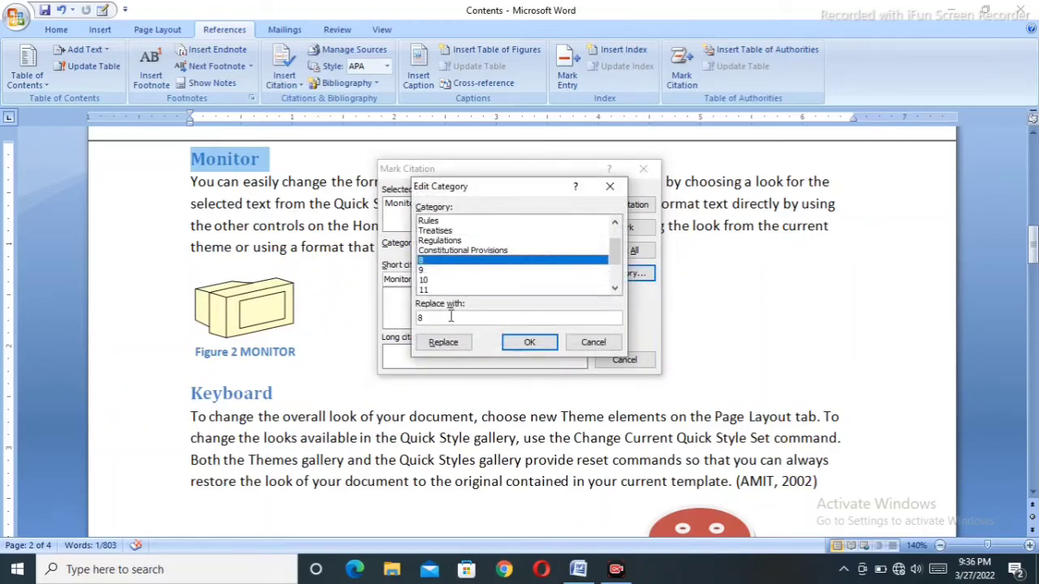
pyautogui.doubleClick(451, 316)
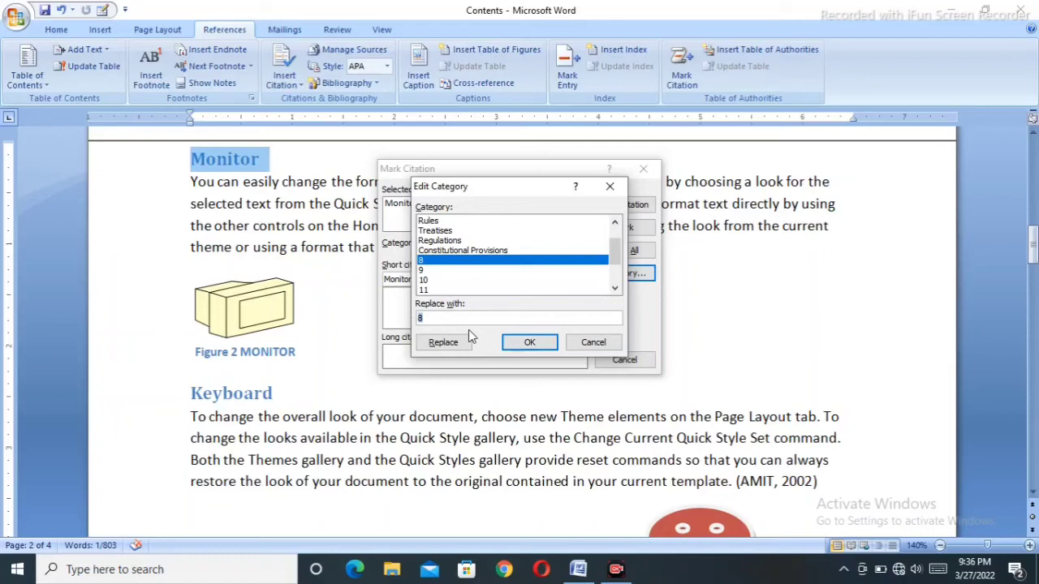
pyautogui.write('OUT')
pyautogui.press('BackSpace')
pyautogui.click(531, 344)
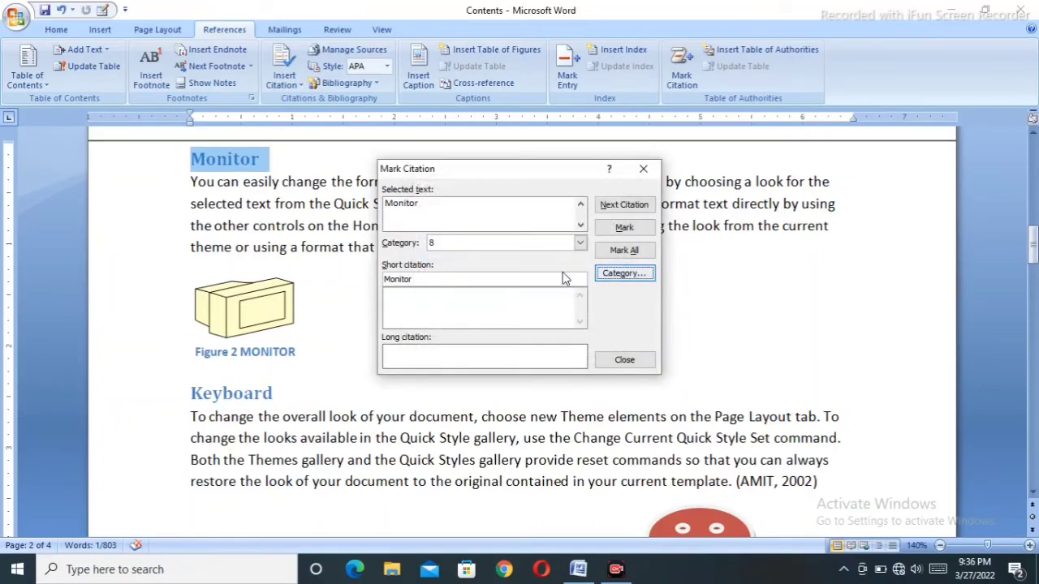
# Rename citation category 8 to OUTPUT
pyautogui.click(469, 249)
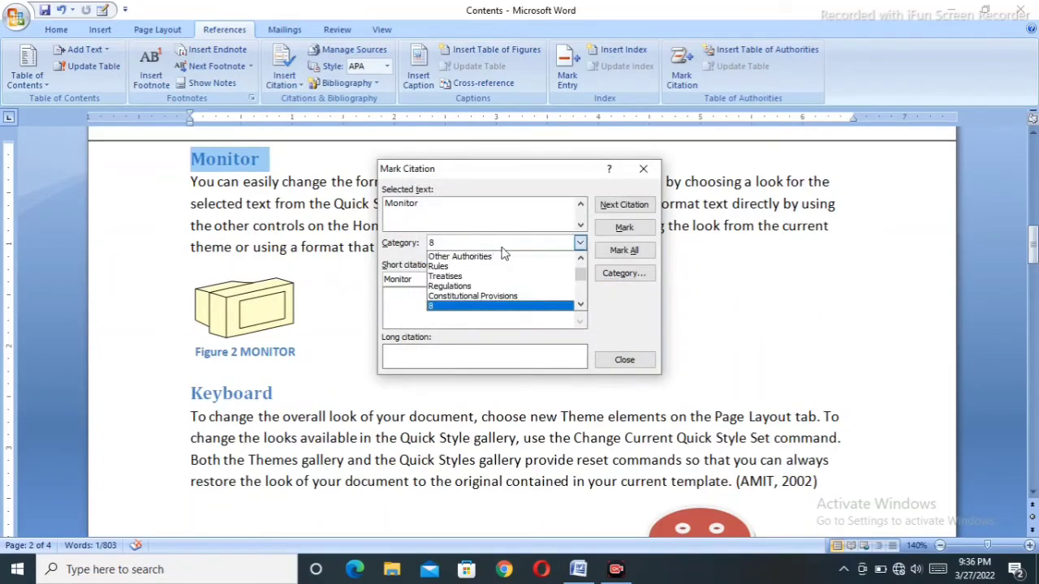
pyautogui.click(444, 309)
pyautogui.click(621, 276)
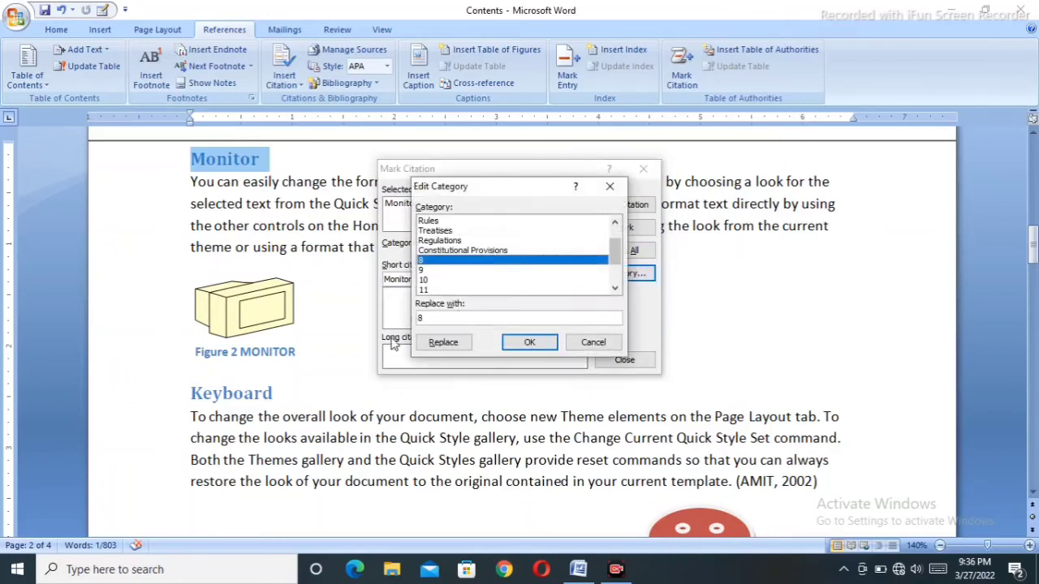
pyautogui.click(444, 345)
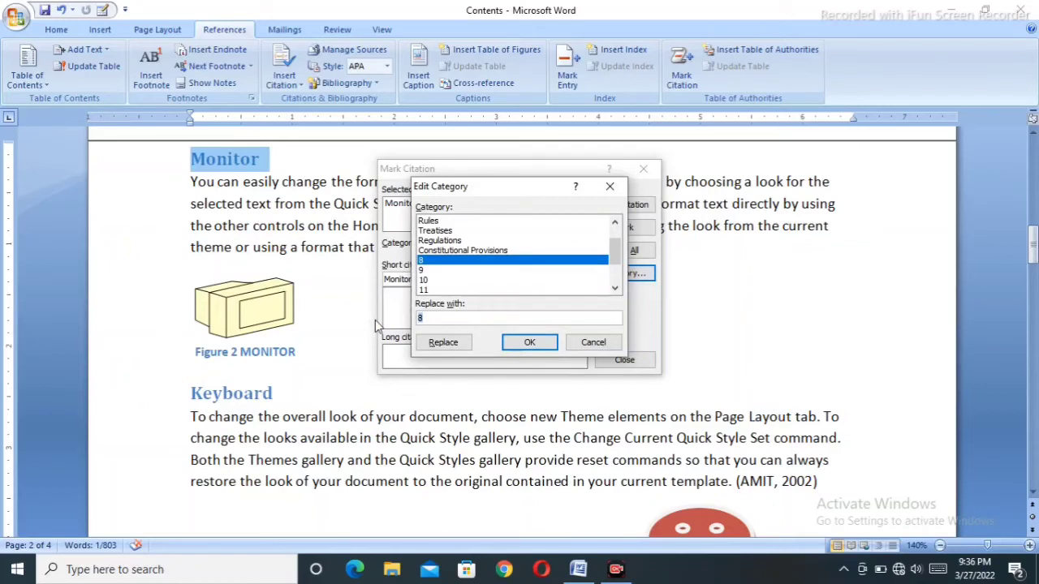
pyautogui.write('OUTPUT')
pyautogui.click(445, 342)
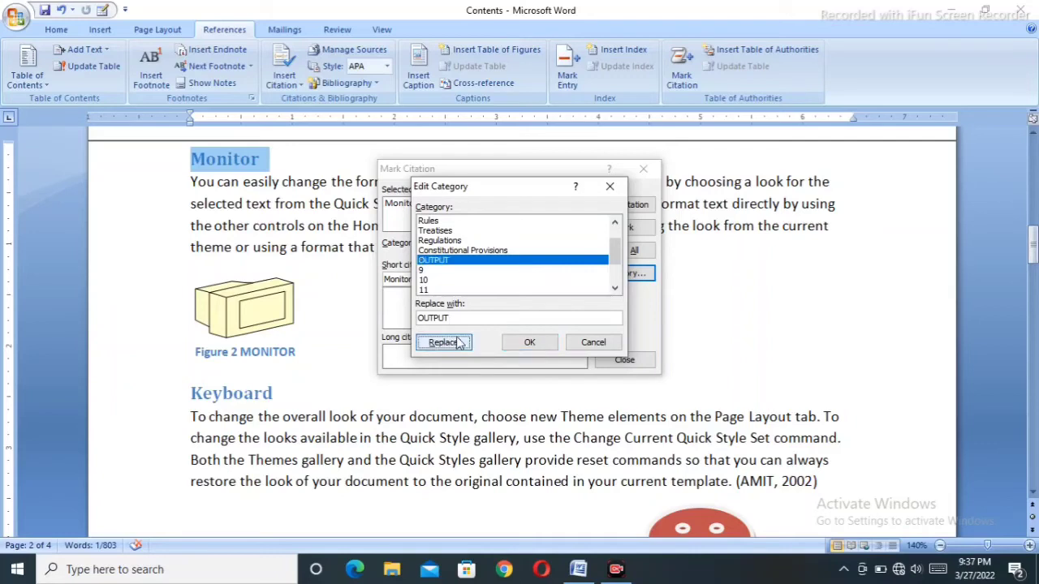
pyautogui.click(533, 345)
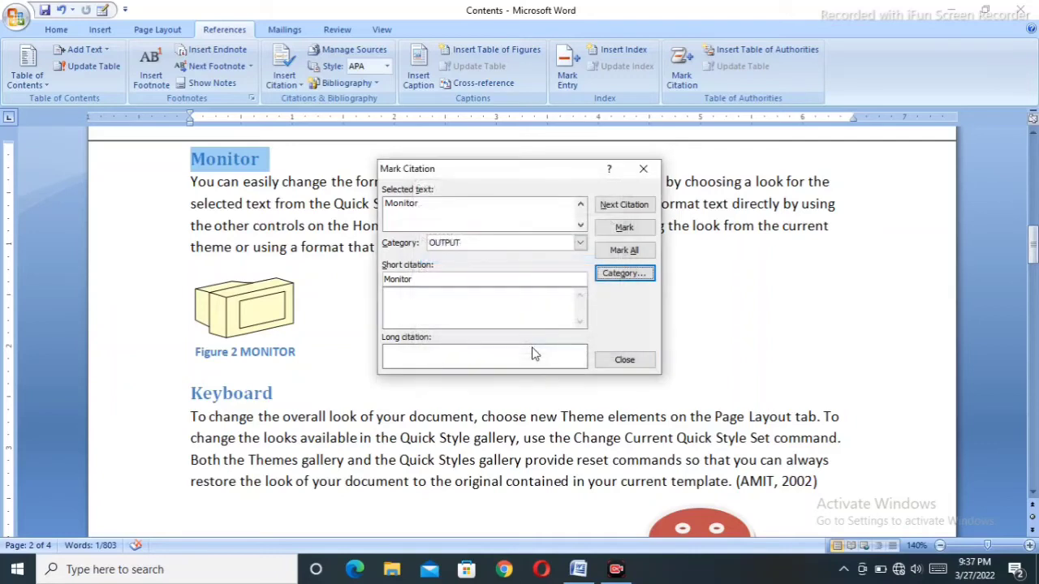
# Mark the Monitor heading as a citation in the OUTPUT category, check for further citations, and finish marking
pyautogui.click(624, 229)
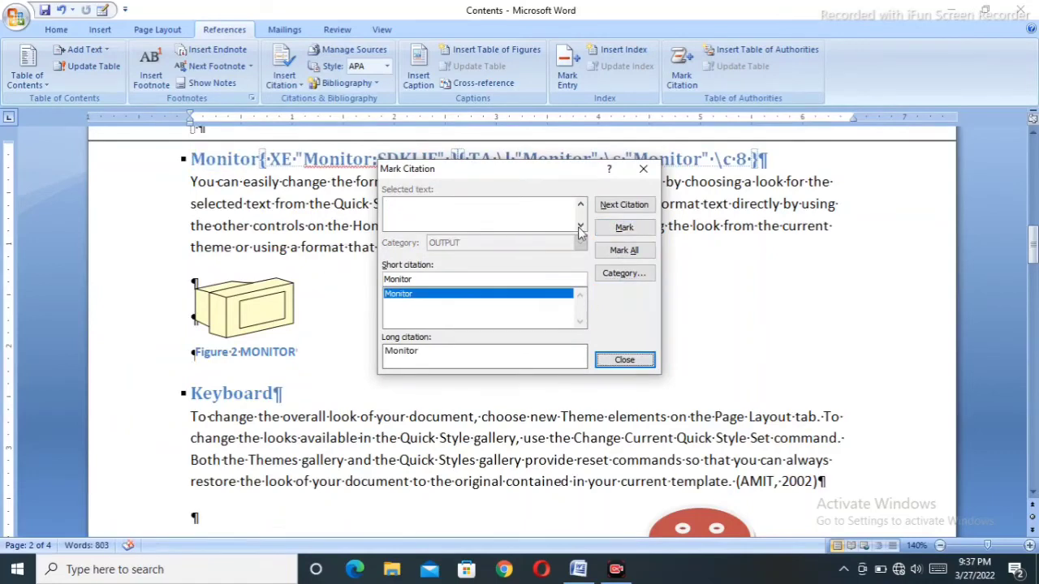
pyautogui.click(624, 206)
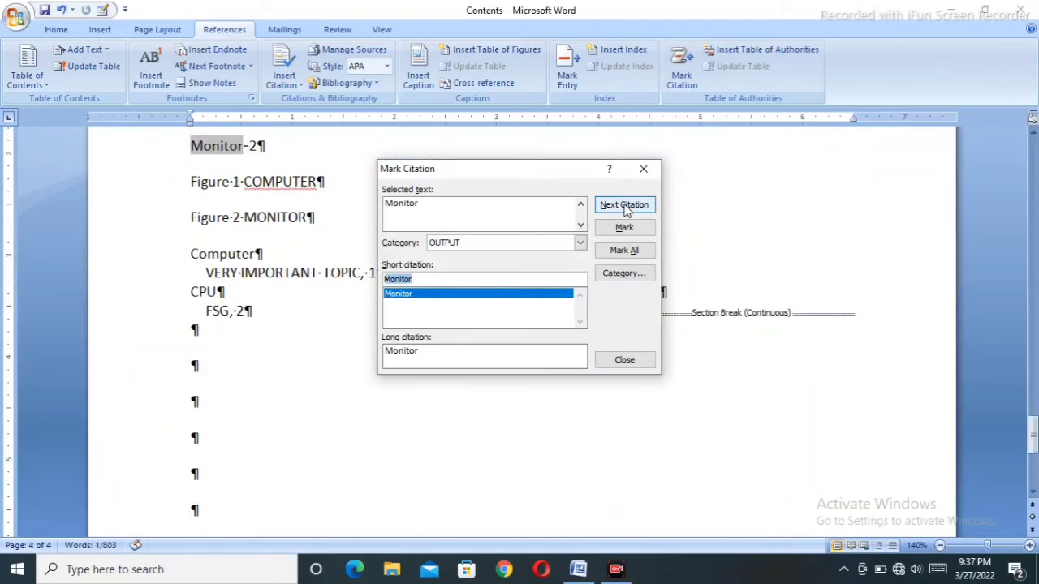
pyautogui.click(624, 210)
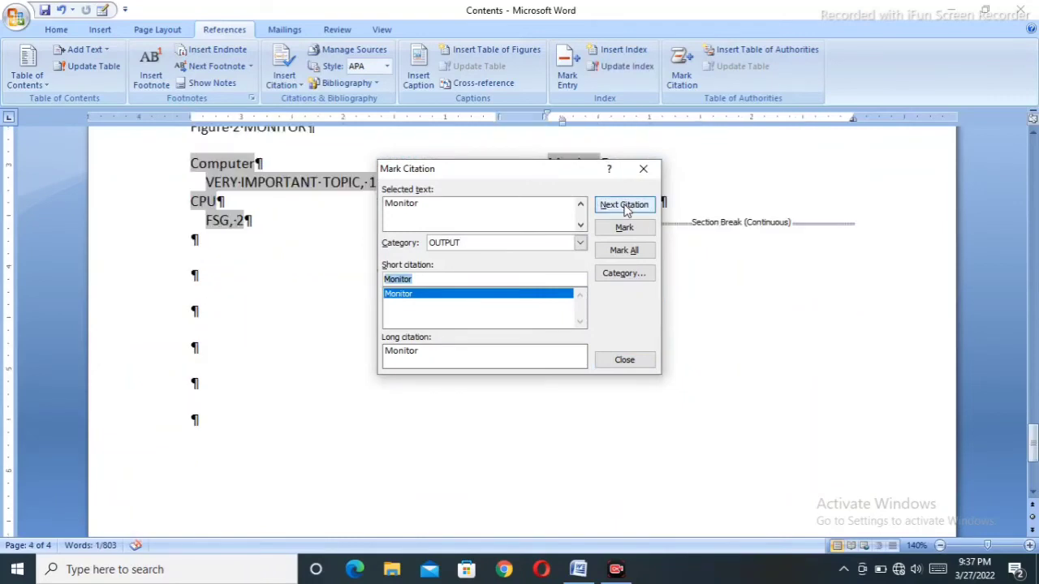
pyautogui.click(302, 333)
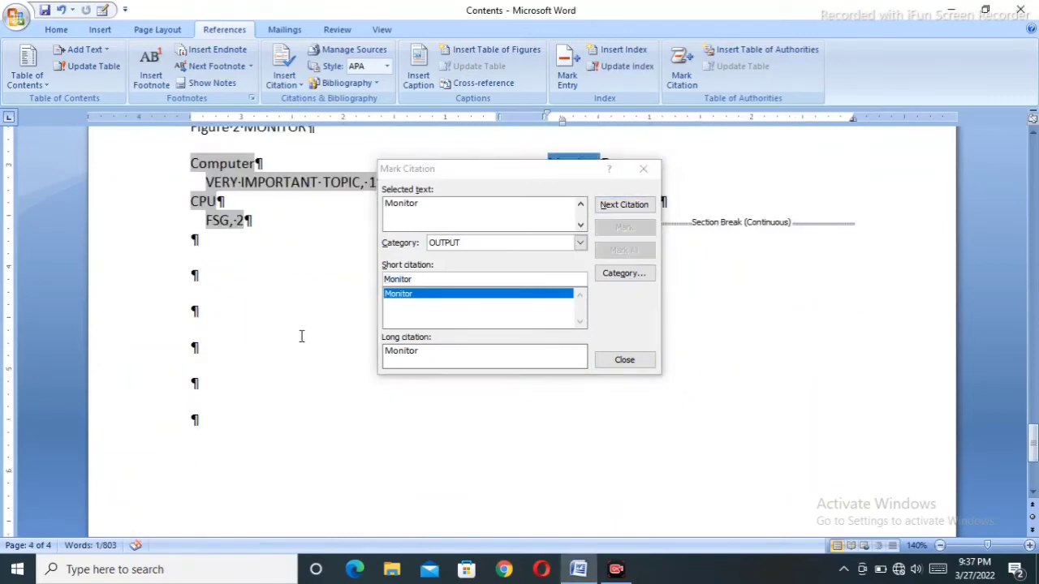
pyautogui.click(643, 170)
# Hide the formatting marks in the document
pyautogui.scroll(8, 336, 343)
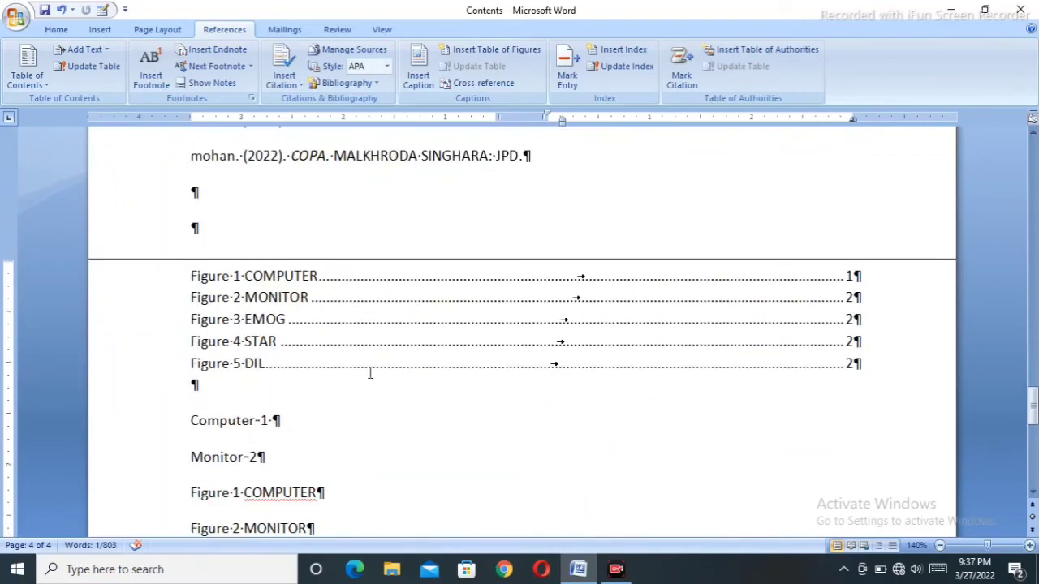
pyautogui.click(56, 29)
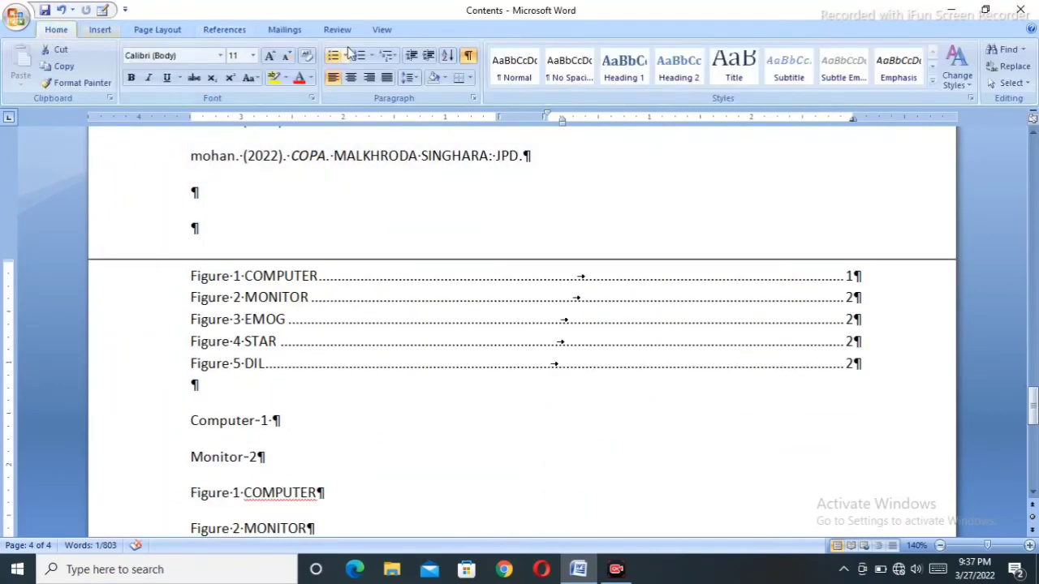
pyautogui.click(468, 56)
pyautogui.scroll(-2, 343, 377)
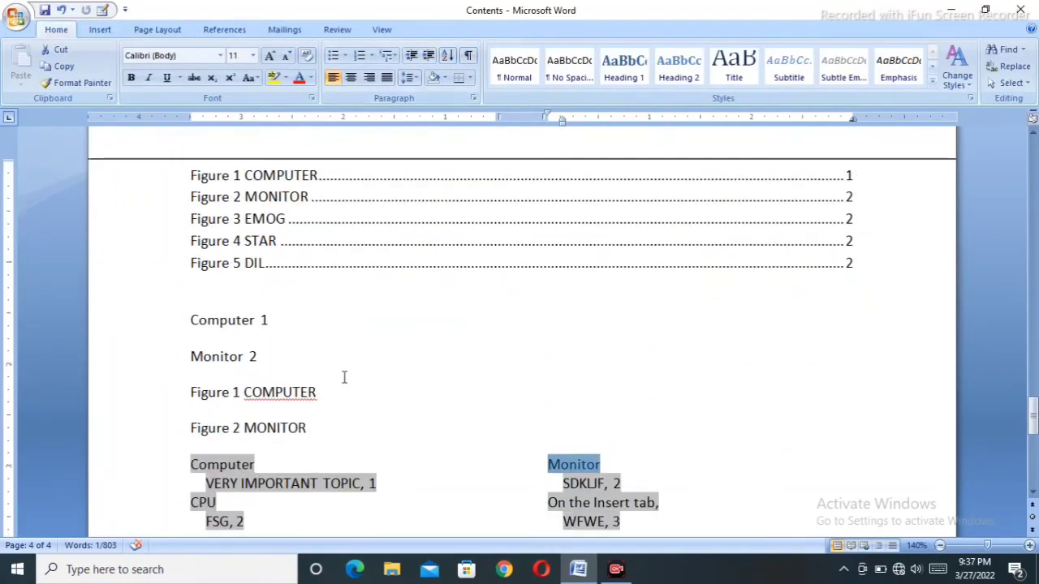
# Start marking the Keyboard heading as a table of authorities citation, with category 9
pyautogui.scroll(15, 344, 376)
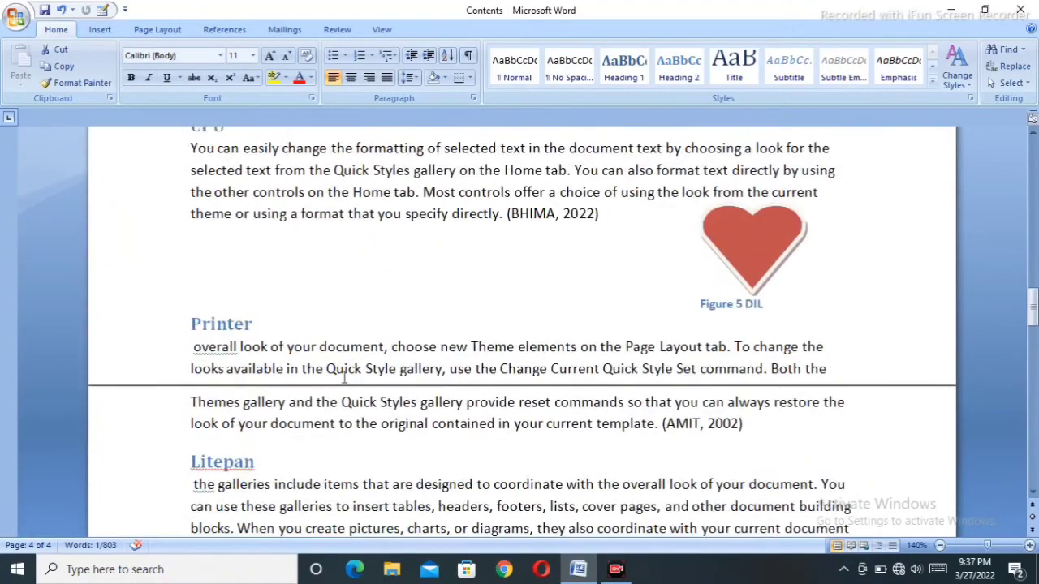
pyautogui.scroll(15, 343, 377)
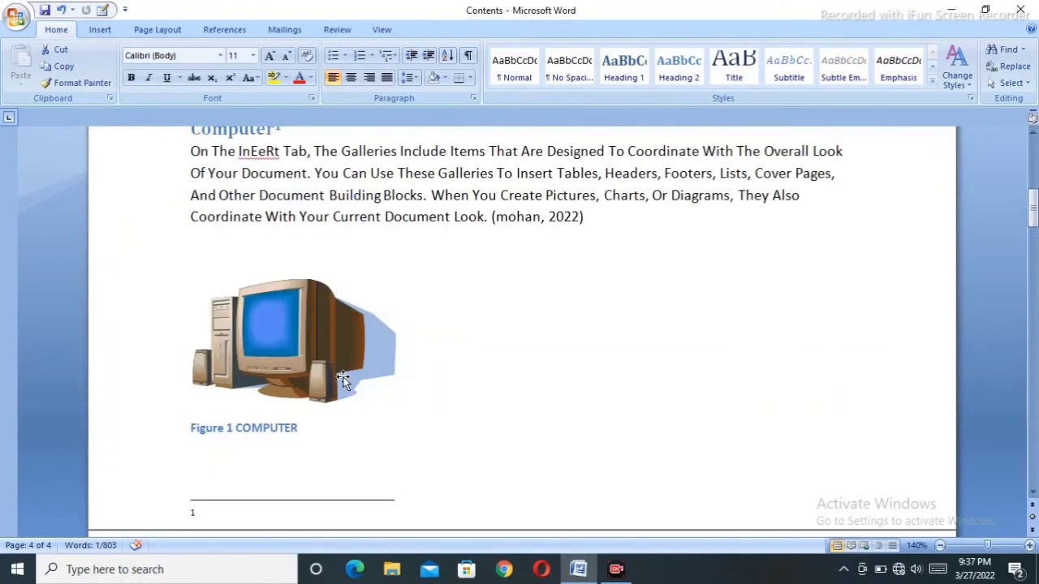
pyautogui.scroll(-10, 344, 377)
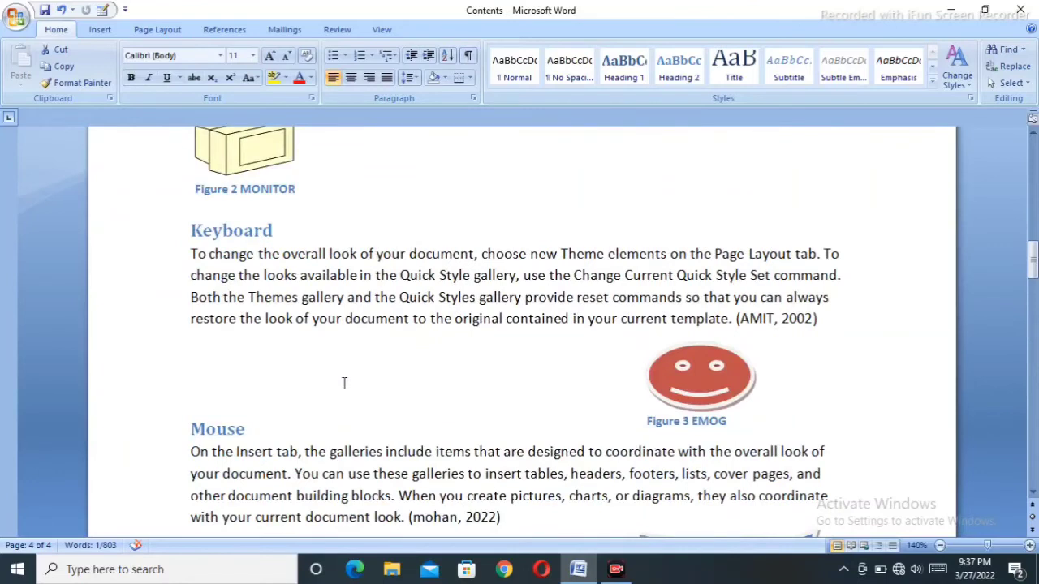
pyautogui.moveTo(282, 231); pyautogui.dragTo(155, 232)
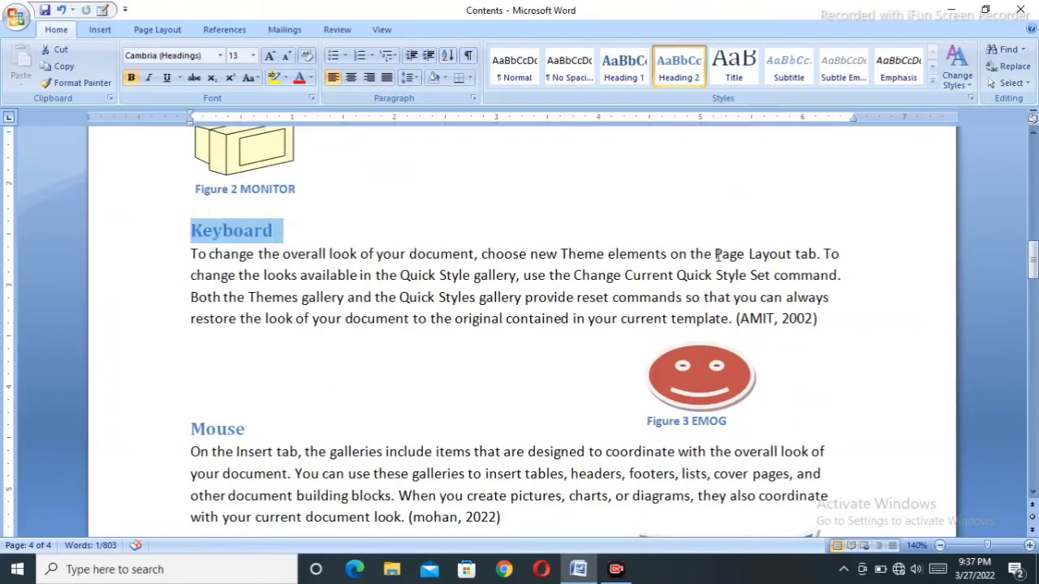
pyautogui.click(225, 29)
pyautogui.click(682, 73)
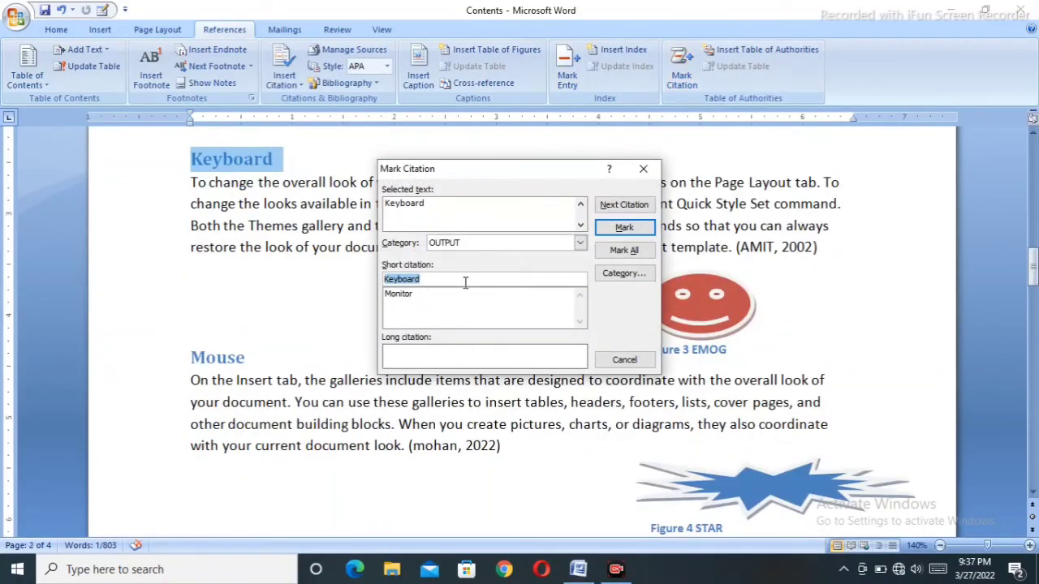
pyautogui.click(581, 243)
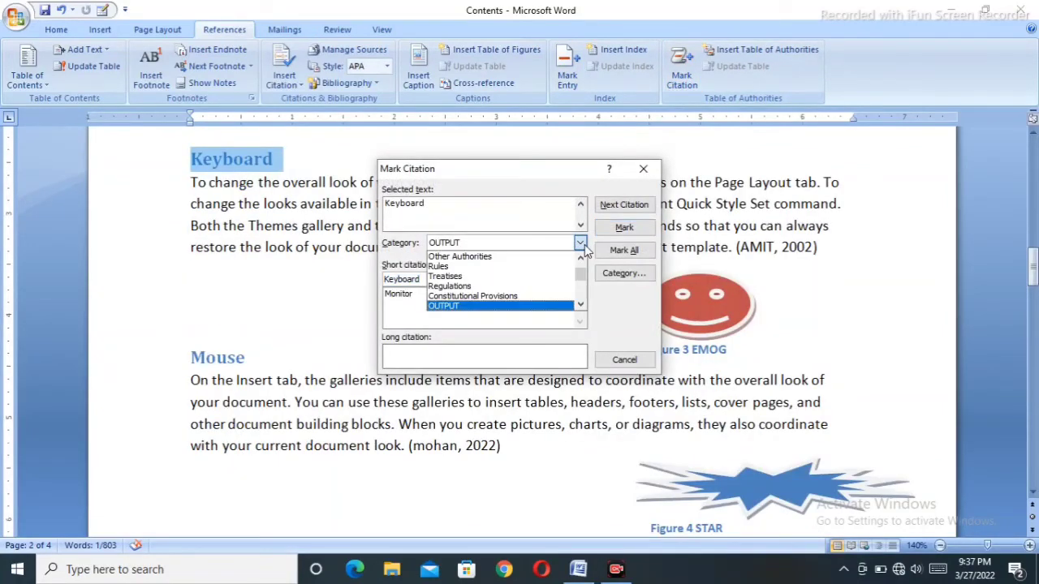
pyautogui.scroll(-1, 487, 292)
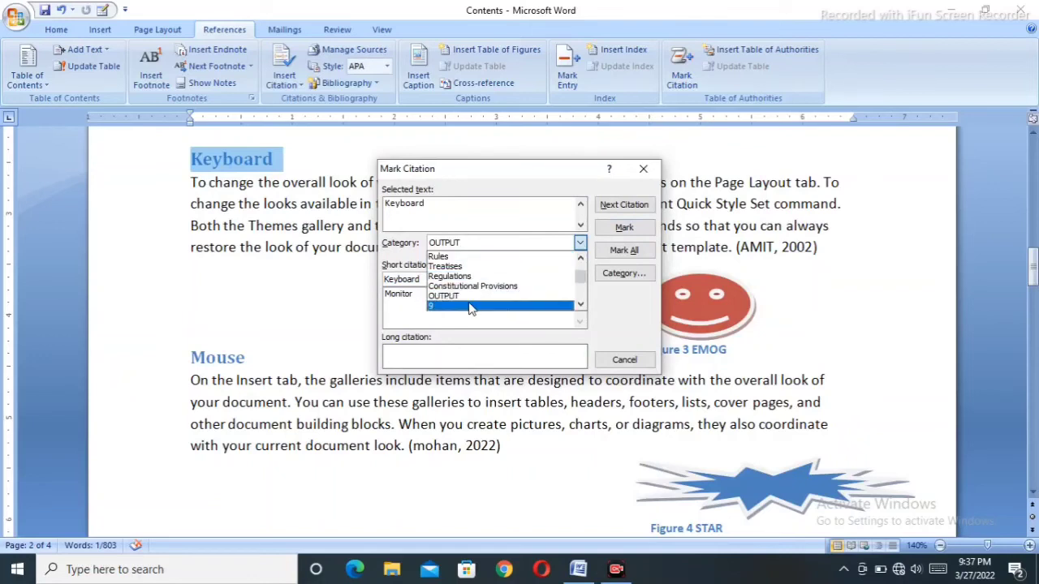
pyautogui.click(471, 306)
# Rename citation category 9 to INPUT
pyautogui.click(624, 274)
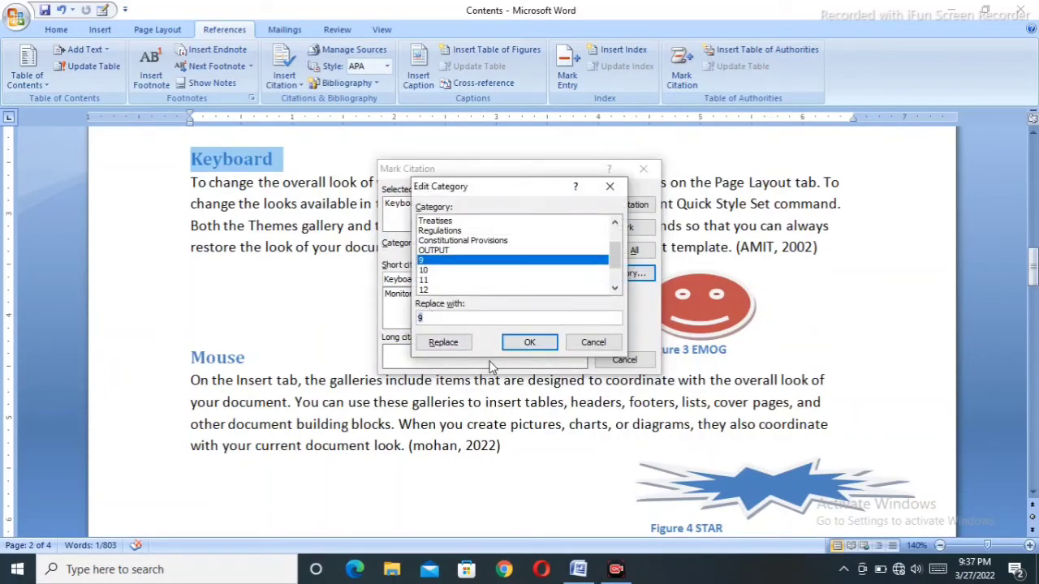
pyautogui.write('t')
pyautogui.write('NPUT')
pyautogui.click(443, 341)
pyautogui.click(529, 344)
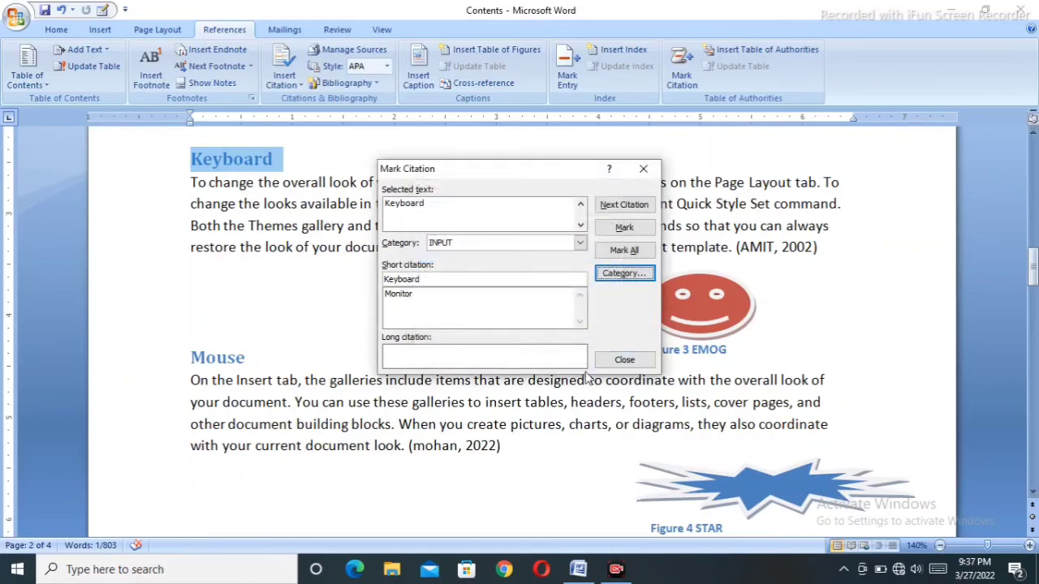
# Mark the Keyboard heading as an INPUT citation and hide the formatting marks again
pyautogui.click(624, 228)
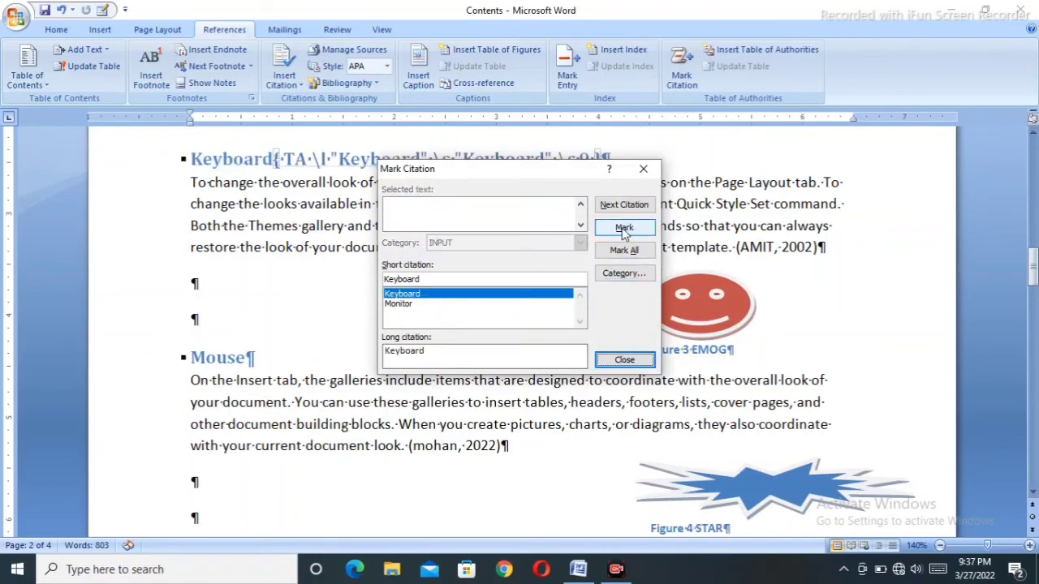
pyautogui.click(624, 360)
pyautogui.click(56, 29)
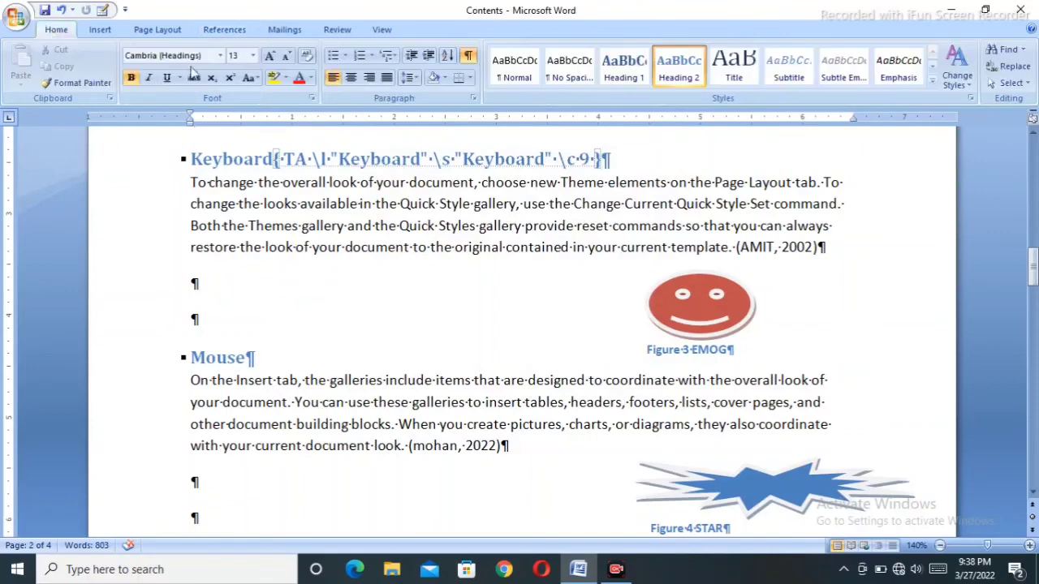
pyautogui.click(469, 55)
# Mark all occurrences of the Mouse heading as citations in the INPUT category, and hide the formatting marks
pyautogui.scroll(-3, 383, 322)
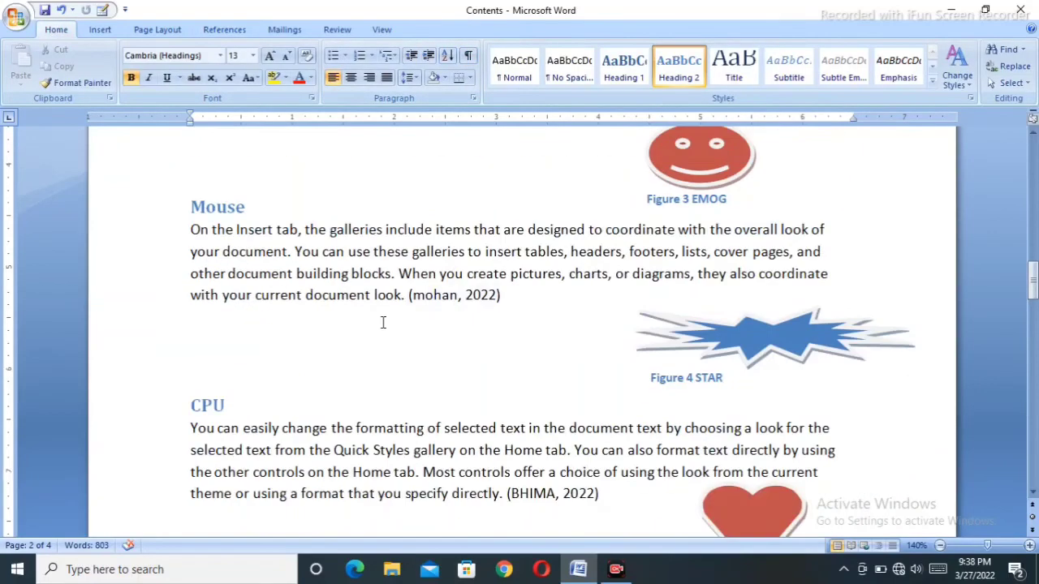
pyautogui.click(136, 207)
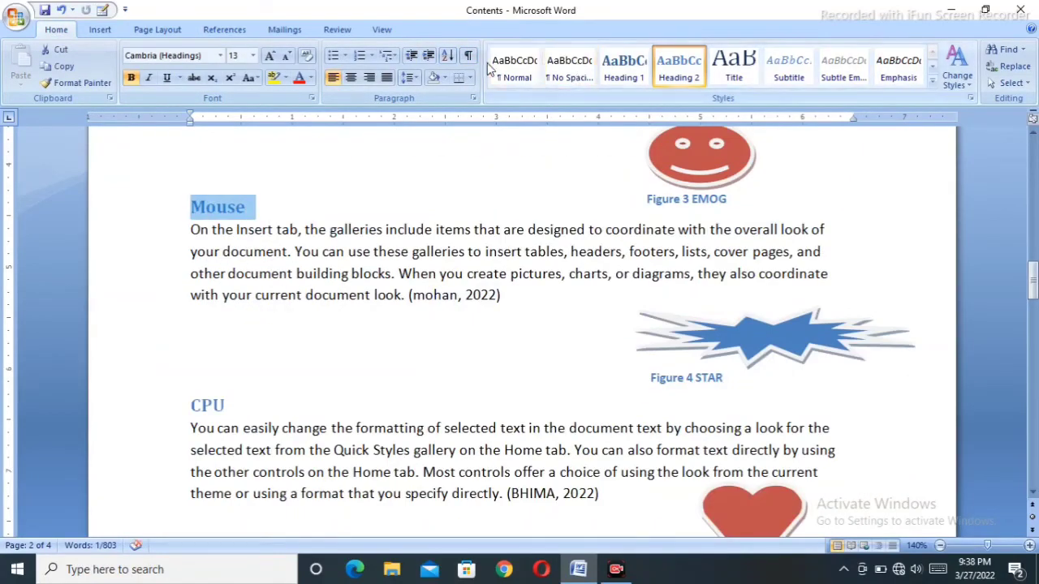
pyautogui.click(226, 30)
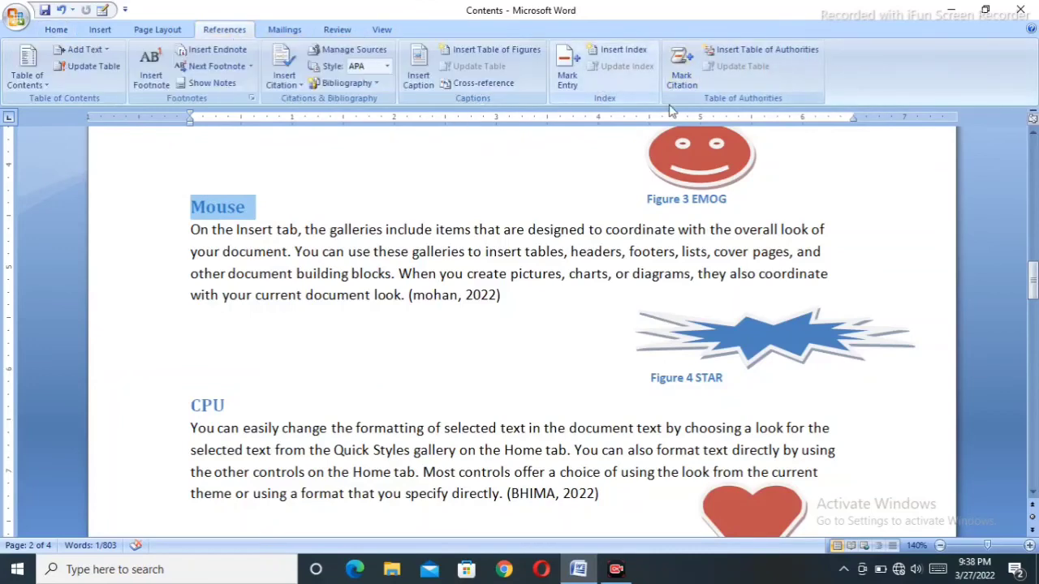
pyautogui.click(678, 80)
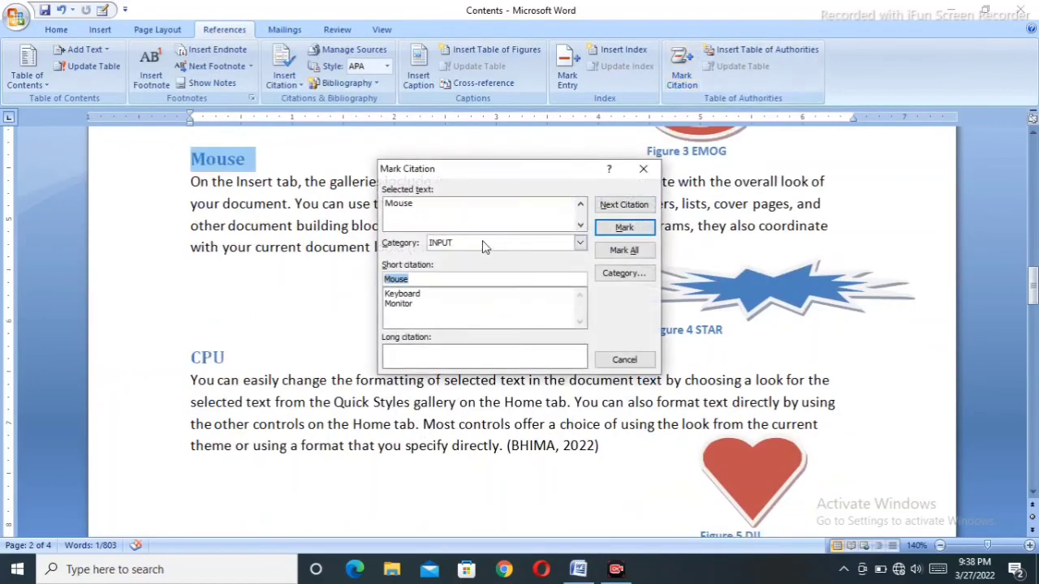
pyautogui.click(625, 251)
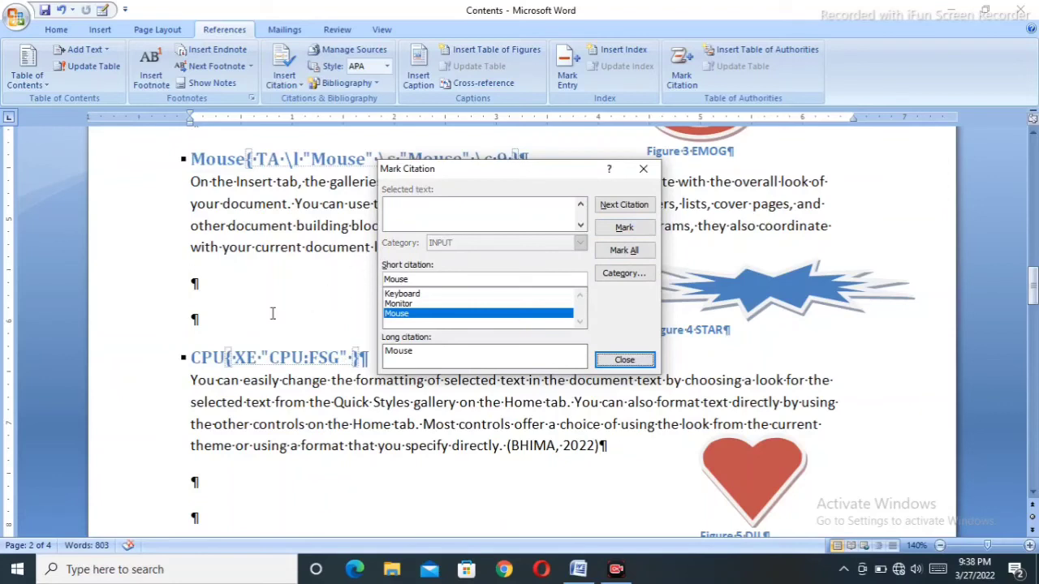
pyautogui.click(51, 29)
pyautogui.click(468, 57)
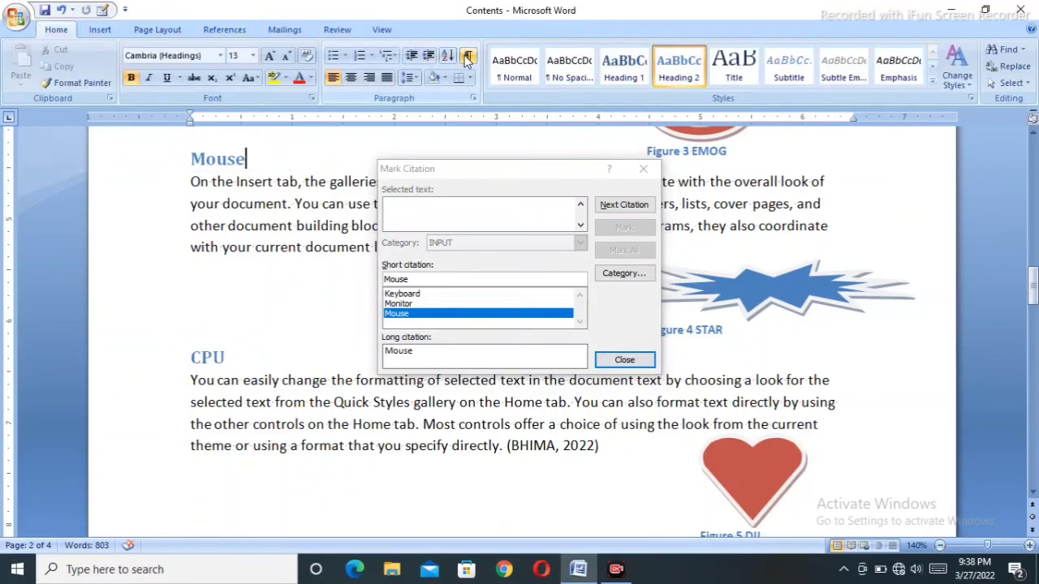
pyautogui.moveTo(242, 357); pyautogui.dragTo(170, 365)
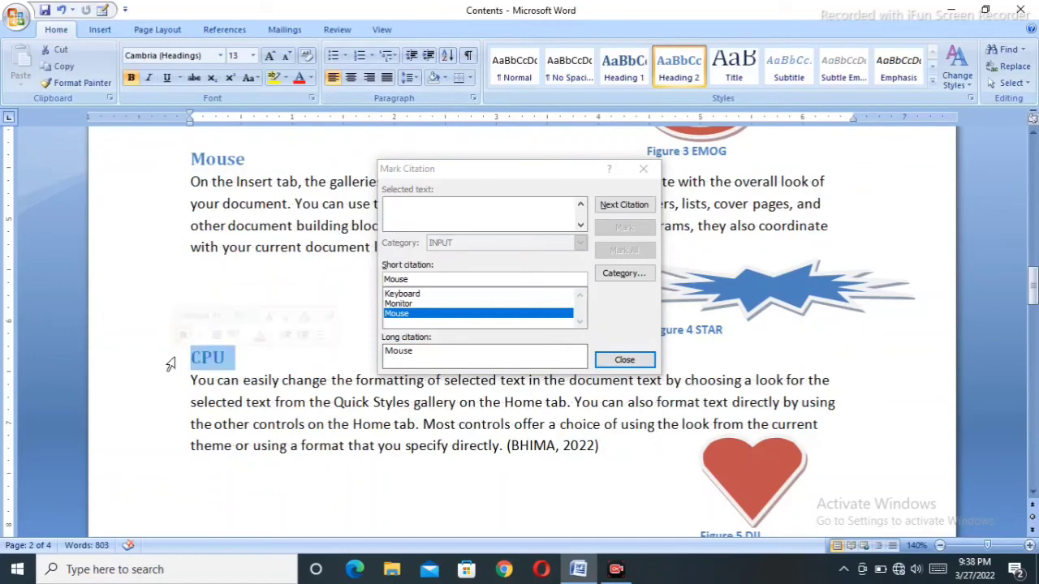
pyautogui.scroll(-2, 240, 408)
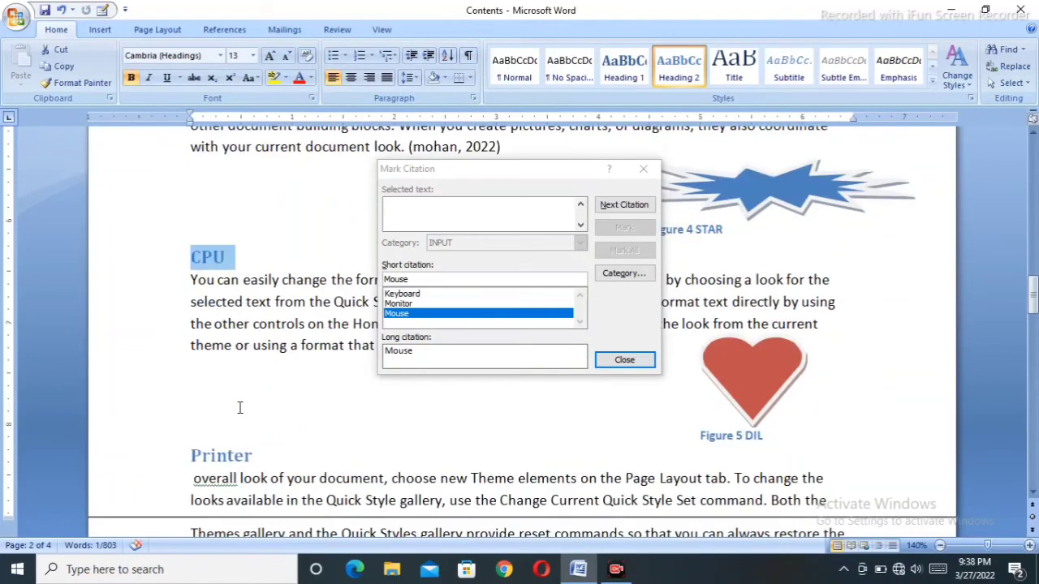
pyautogui.moveTo(289, 459); pyautogui.dragTo(177, 458)
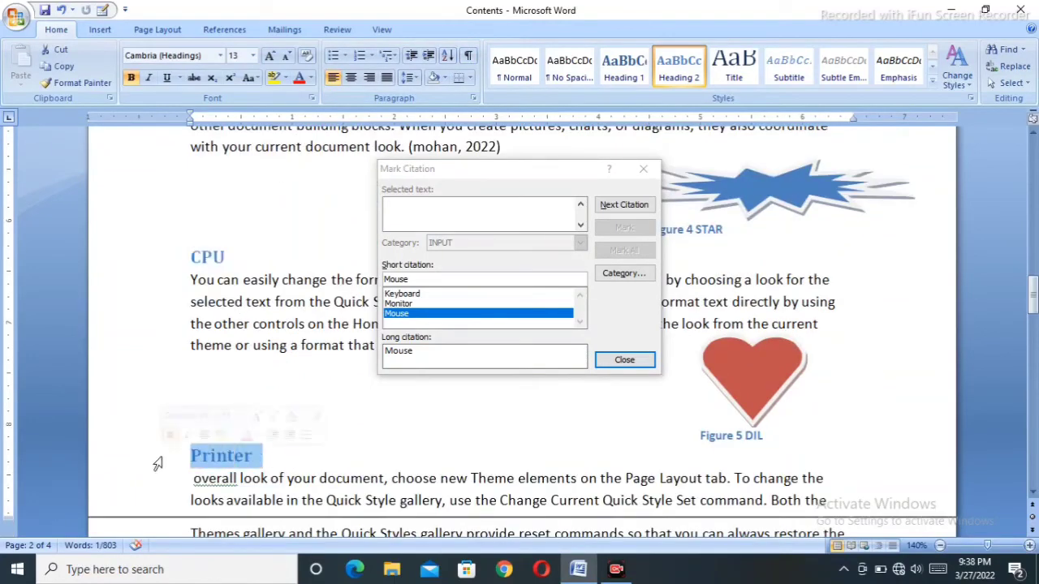
pyautogui.click(626, 207)
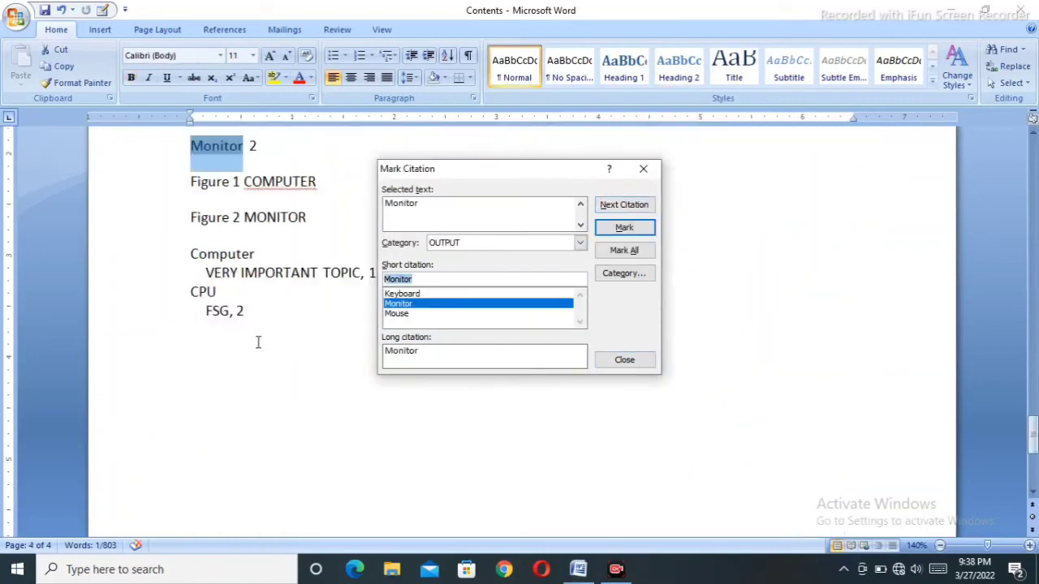
pyautogui.scroll(3, 257, 344)
pyautogui.scroll(4, 288, 303)
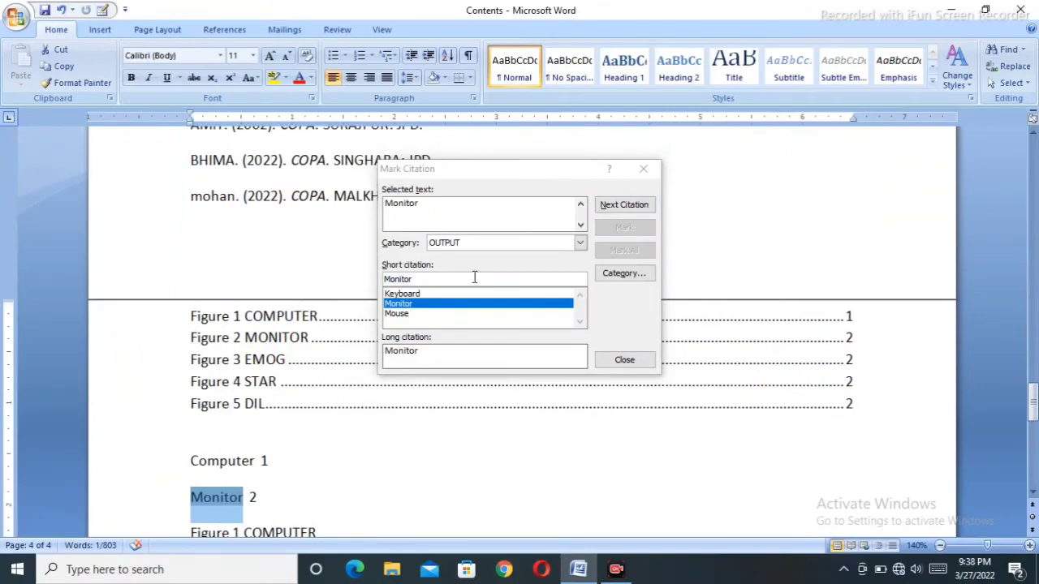
pyautogui.click(624, 361)
# Mark all occurrences of the Printer heading as citations in the OUTPUT category, and hide the formatting marks
pyautogui.scroll(10, 528, 355)
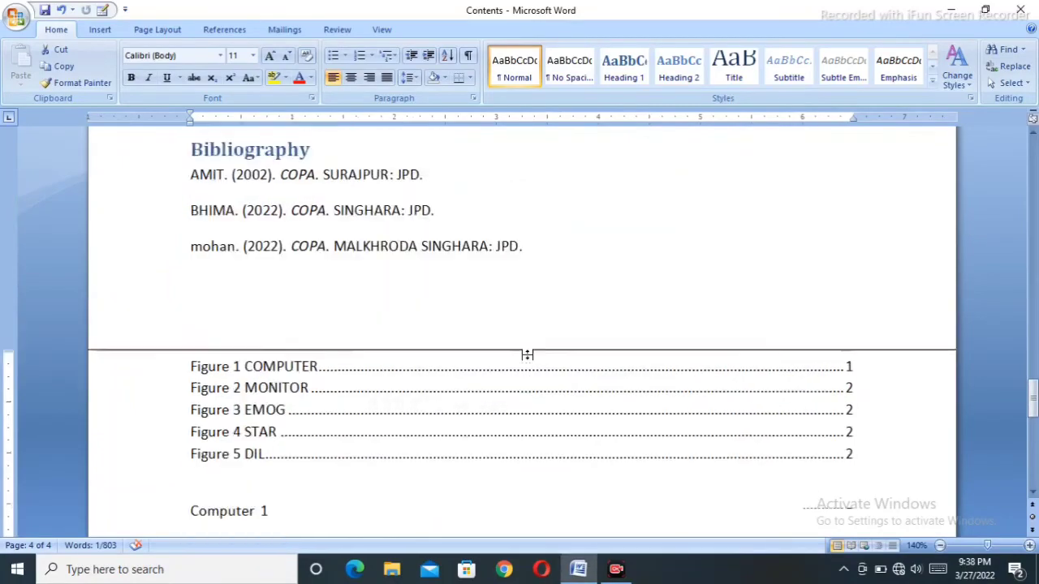
pyautogui.scroll(6, 528, 355)
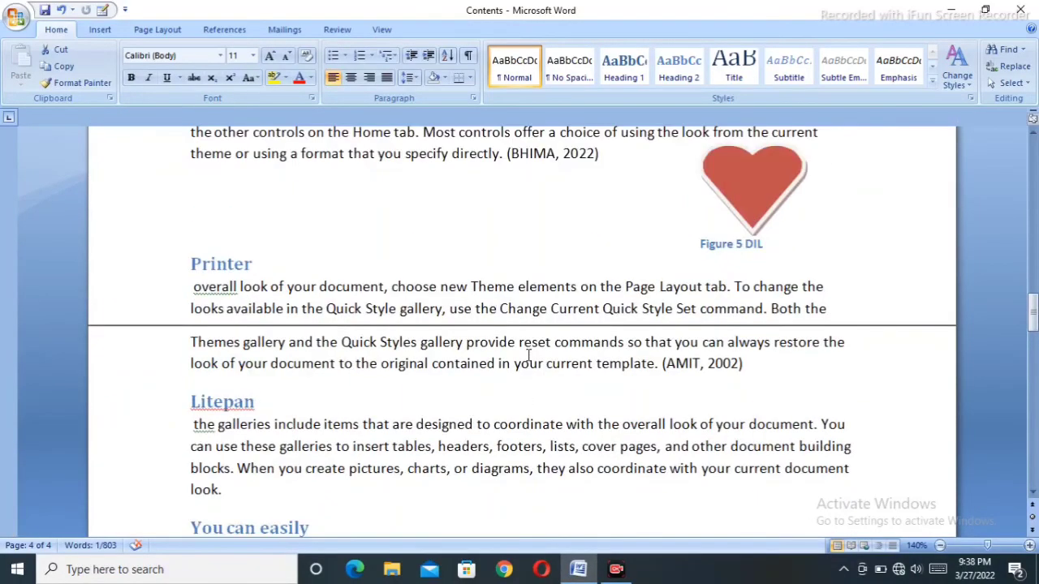
pyautogui.moveTo(254, 268); pyautogui.dragTo(178, 271)
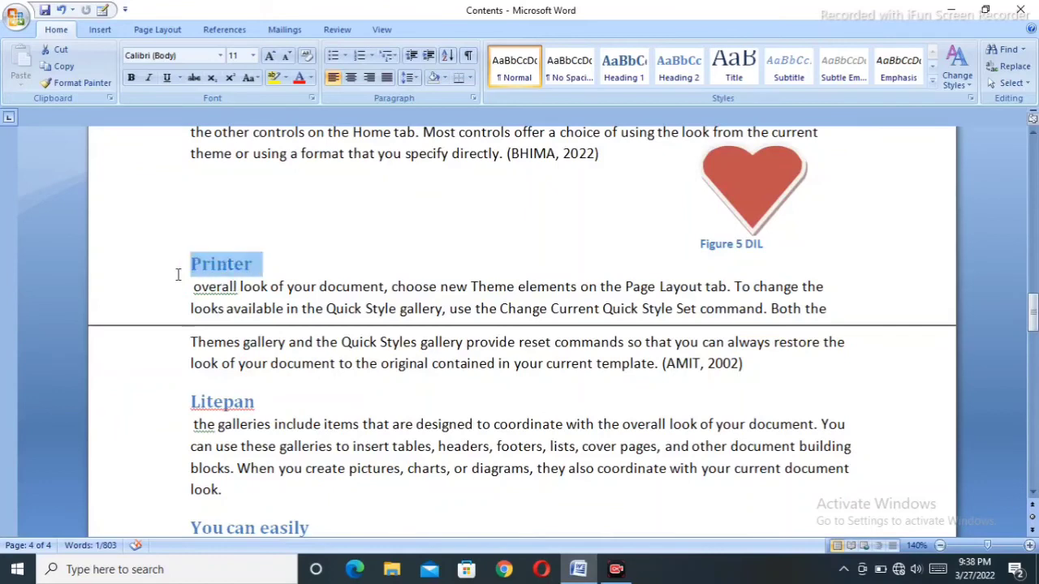
pyautogui.click(225, 30)
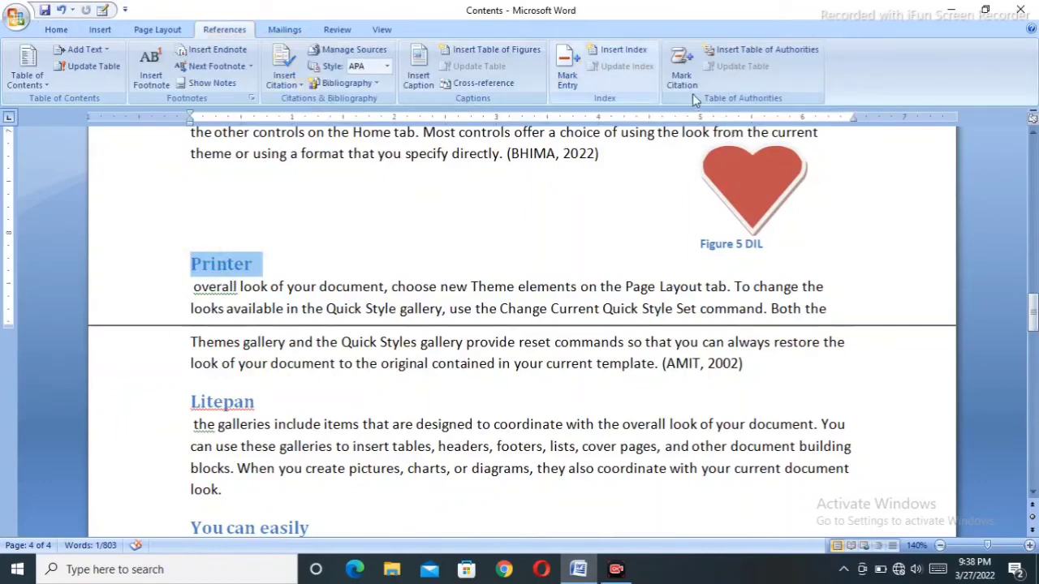
pyautogui.click(684, 75)
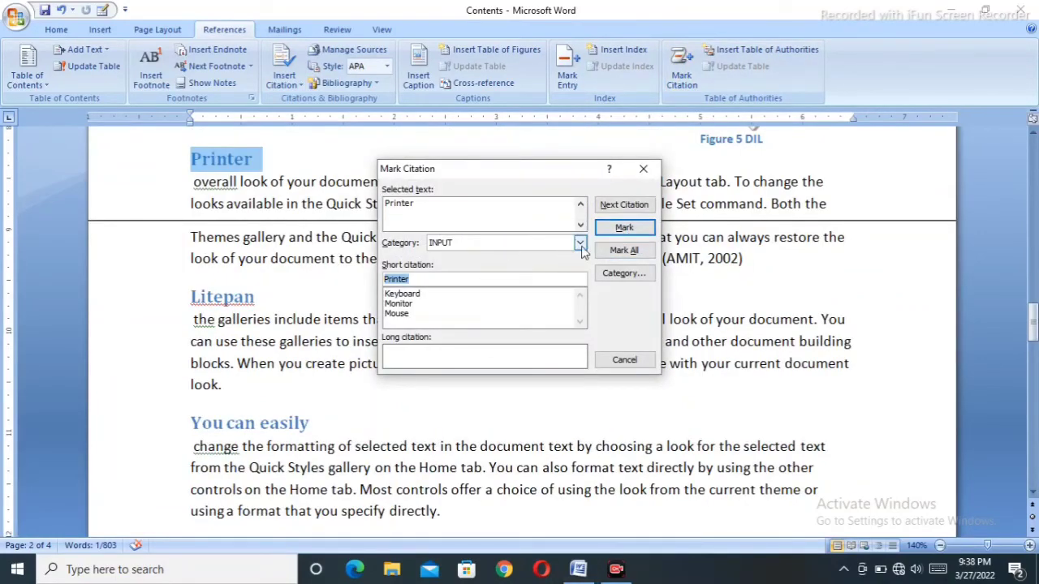
pyautogui.click(580, 244)
pyautogui.click(479, 297)
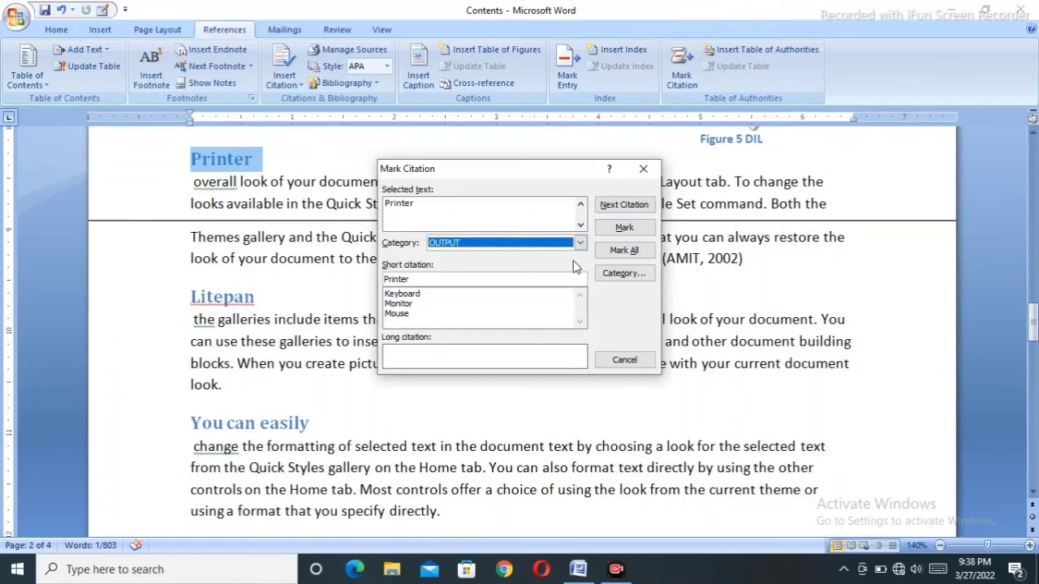
pyautogui.click(624, 250)
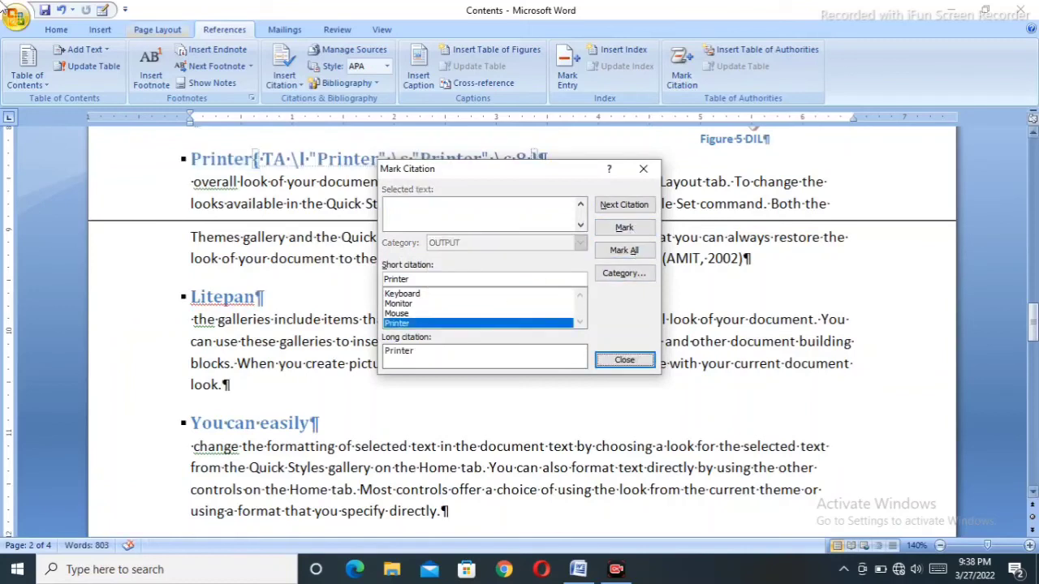
pyautogui.click(57, 30)
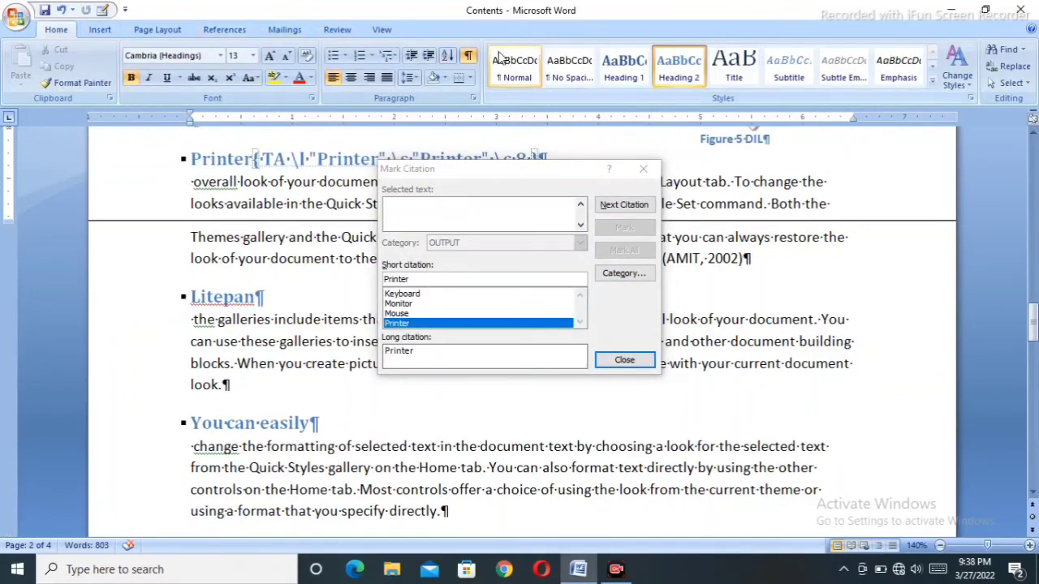
pyautogui.click(469, 56)
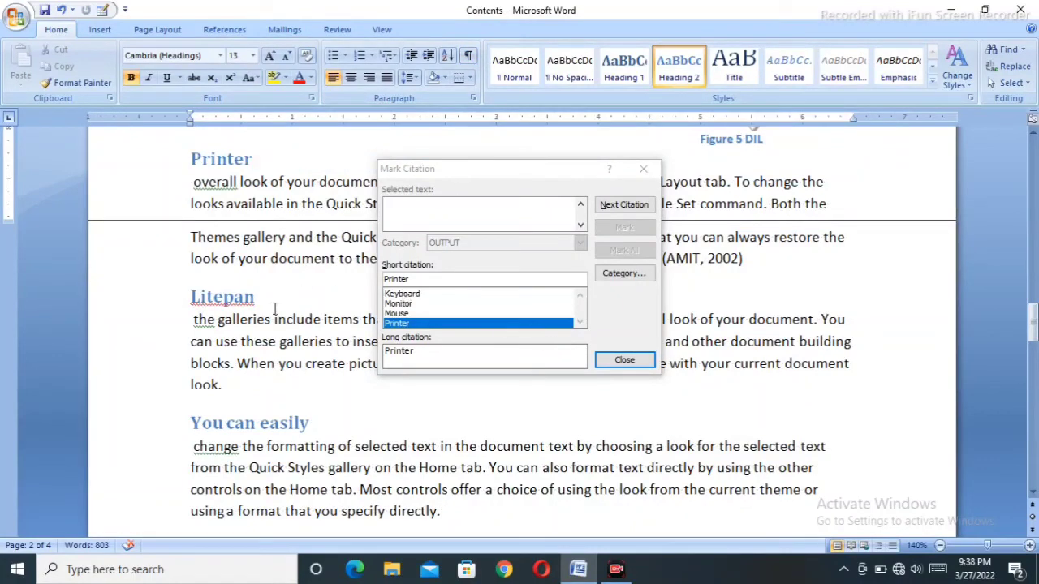
pyautogui.click(625, 362)
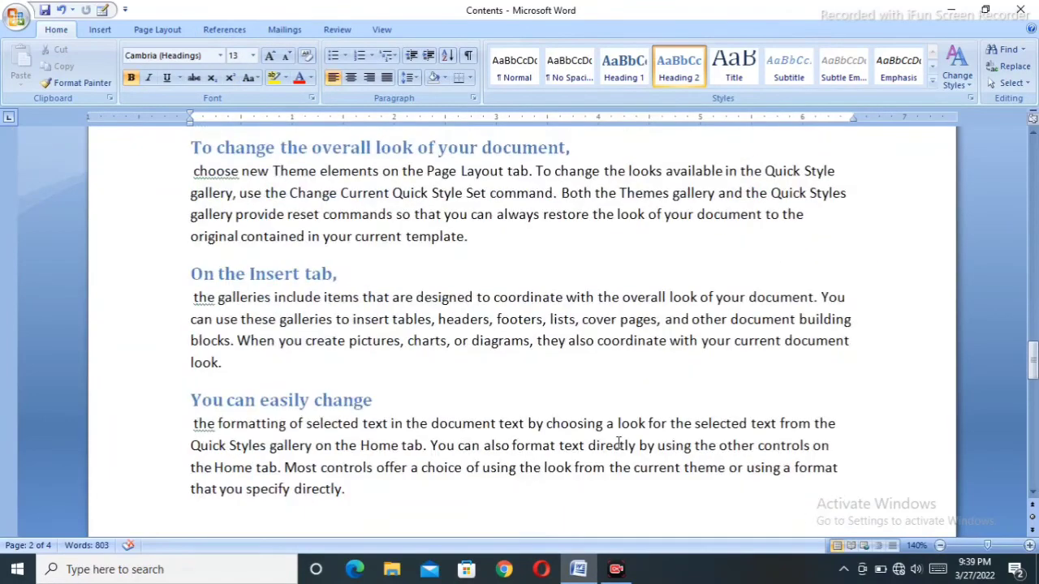
# Place the insertion point on the empty line below the index at the end of the document
pyautogui.moveTo(1032, 360); pyautogui.dragTo(1033, 427)
pyautogui.click(413, 475)
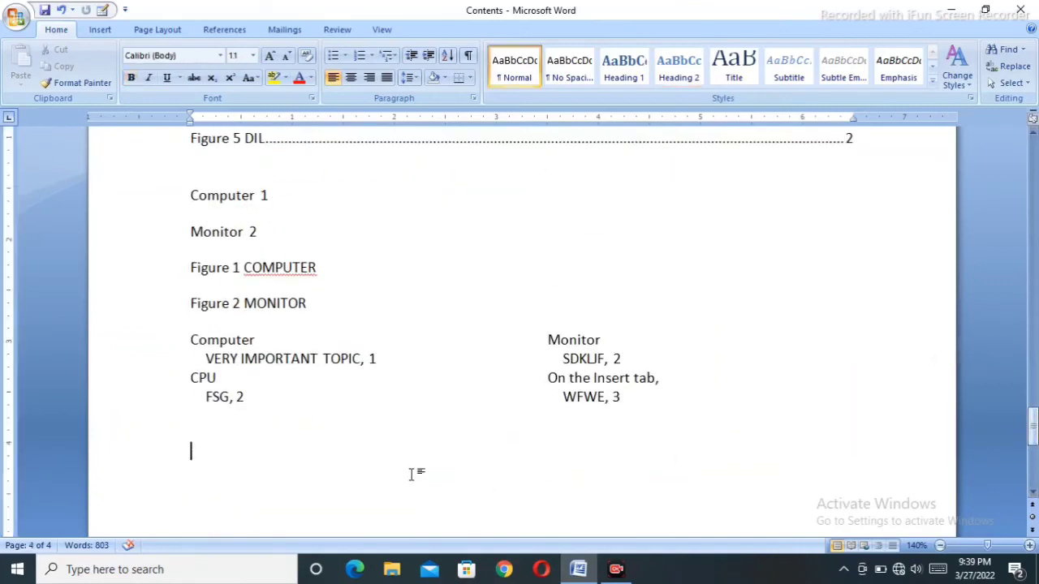
pyautogui.click(224, 31)
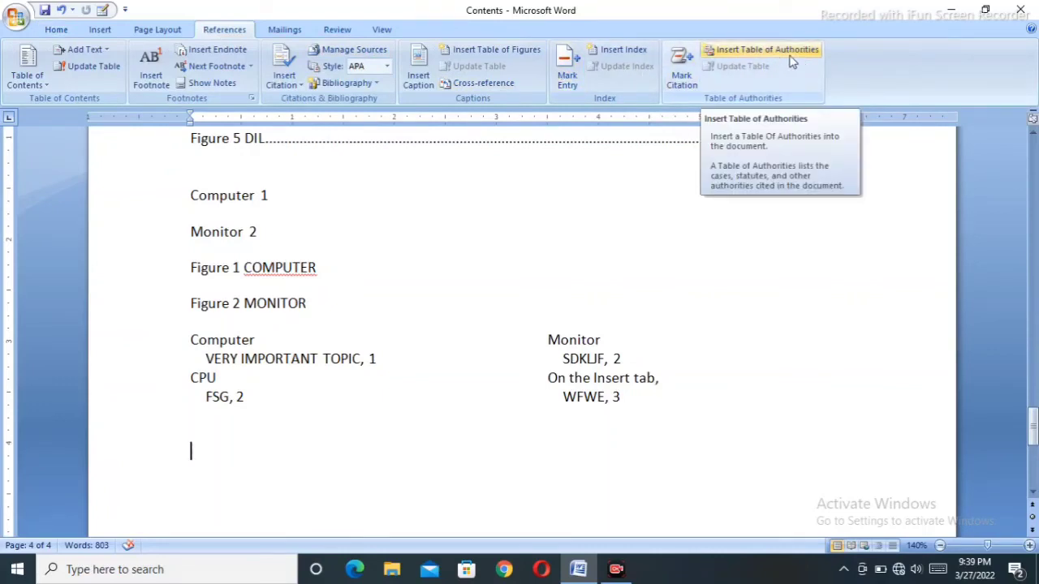
# Try inserting a table of authorities that covers all categories below the index, and undo the insertion
pyautogui.click(769, 52)
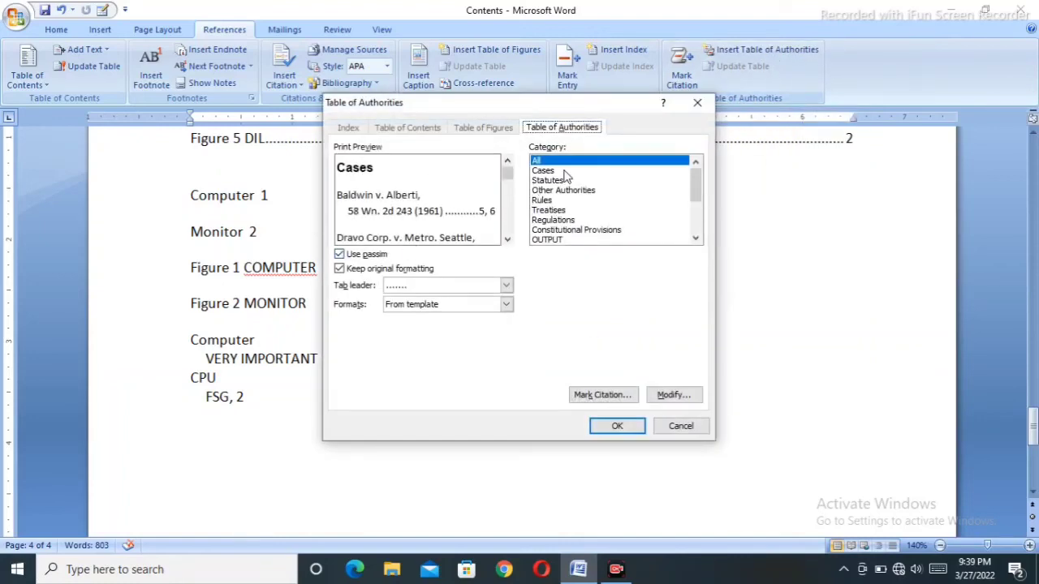
pyautogui.scroll(-1, 551, 224)
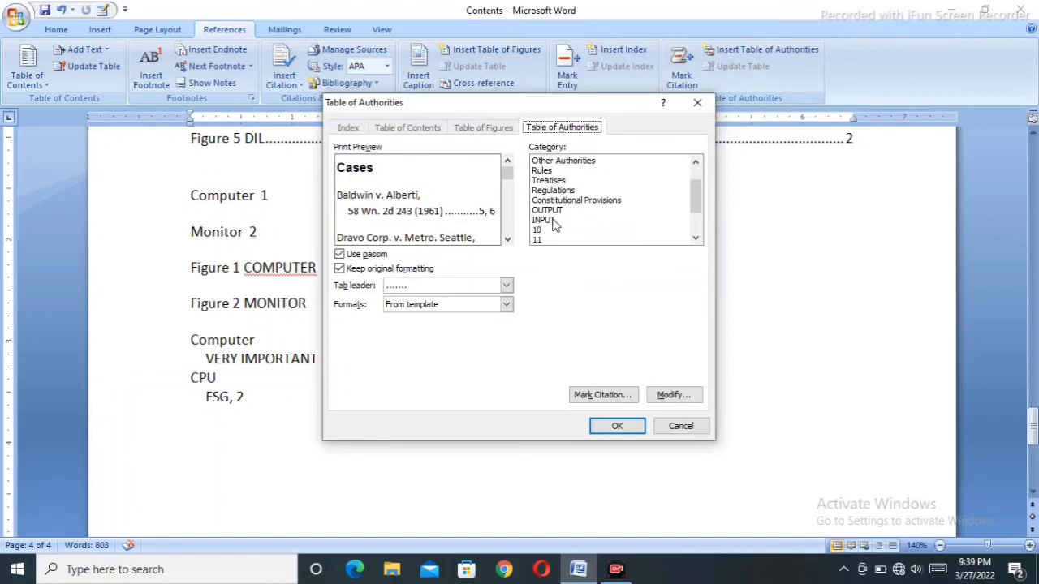
pyautogui.scroll(1, 555, 222)
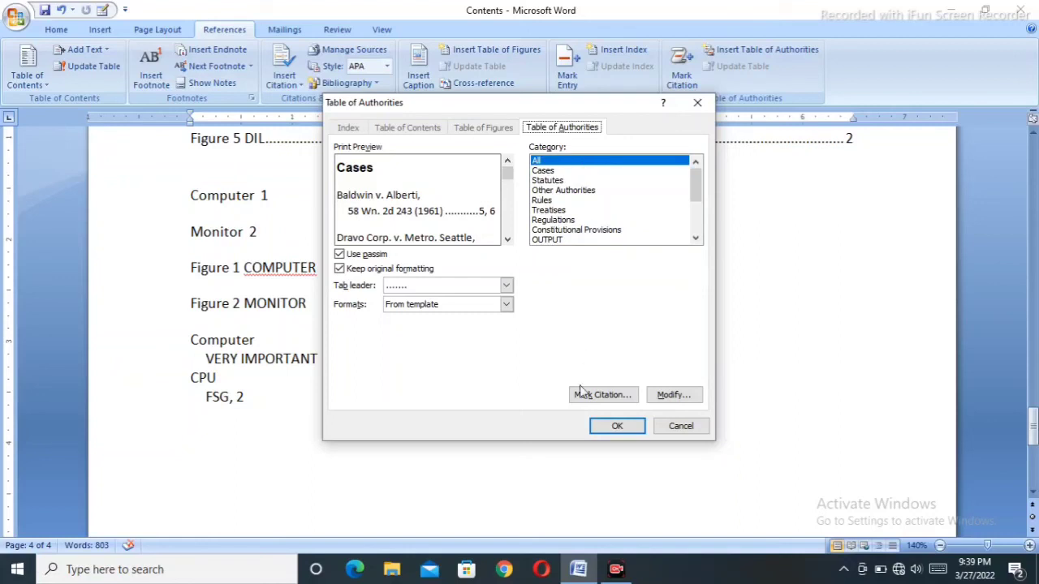
pyautogui.click(622, 431)
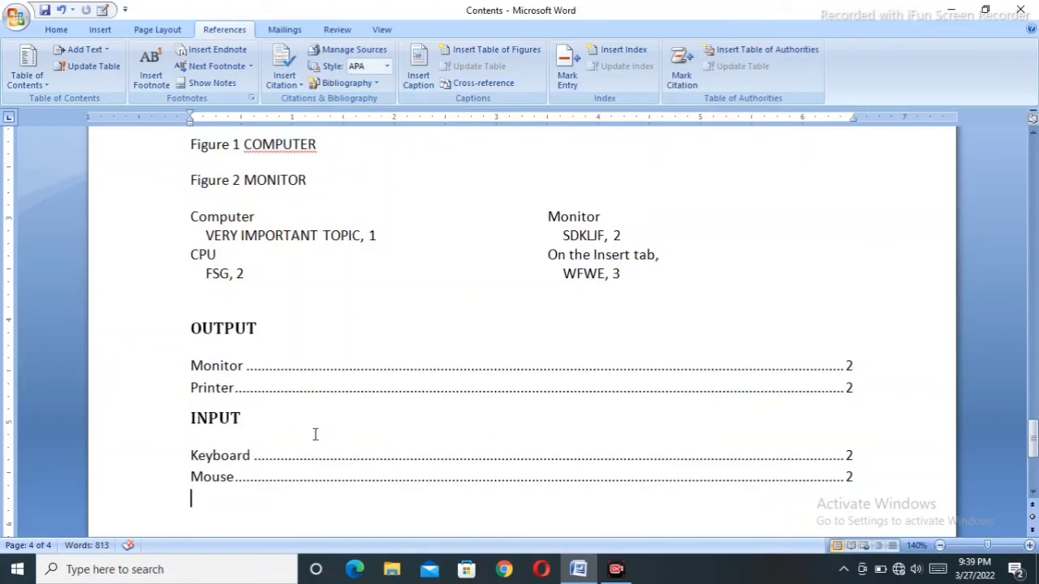
pyautogui.hotkey('ctrl', 'z')
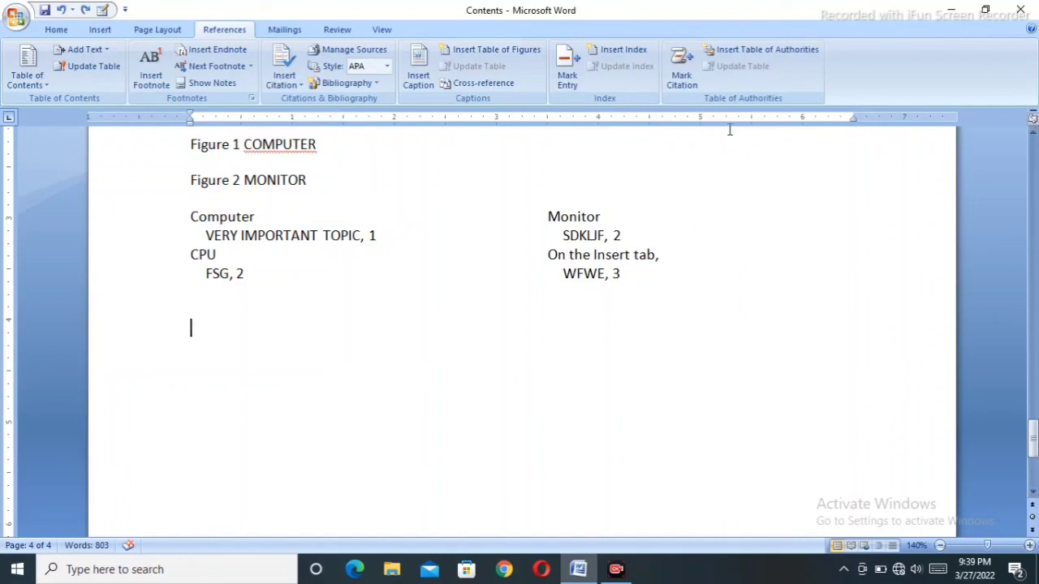
# Insert a table of authorities for the OUTPUT category below the index
pyautogui.click(763, 52)
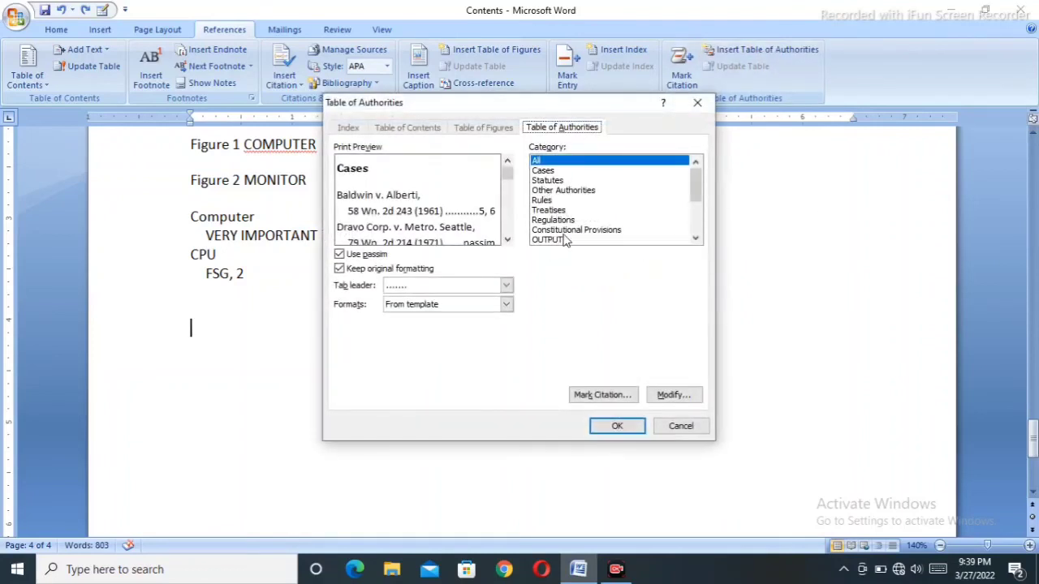
pyautogui.click(560, 241)
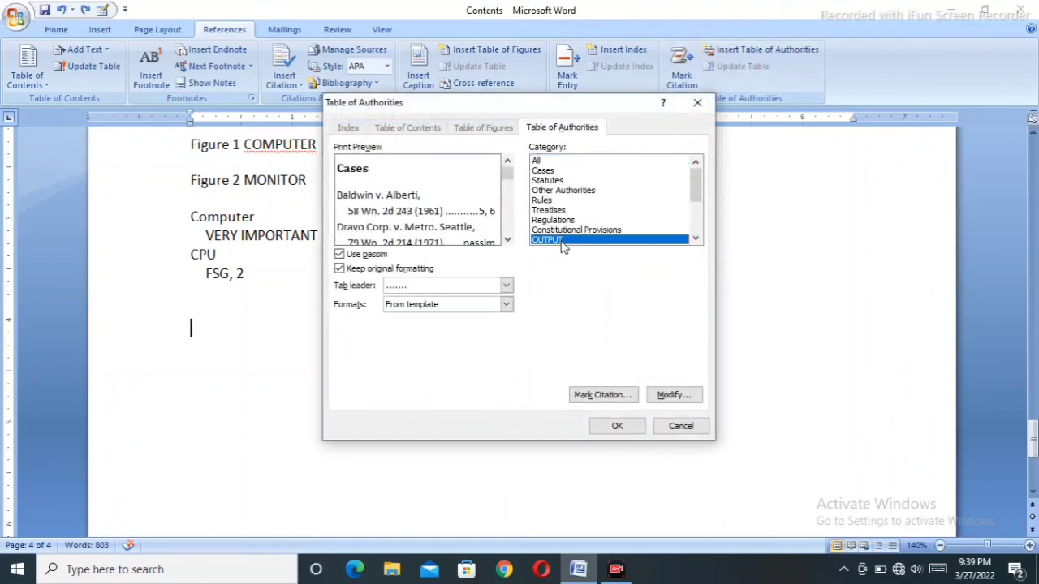
pyautogui.click(617, 428)
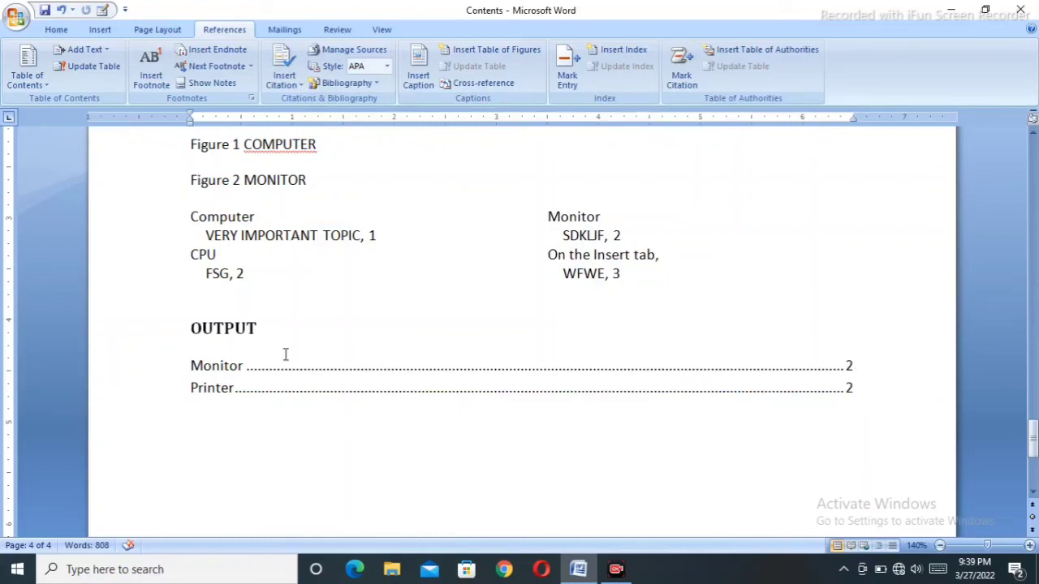
# Insert a table of authorities for the INPUT category directly below the OUTPUT table
pyautogui.click(744, 52)
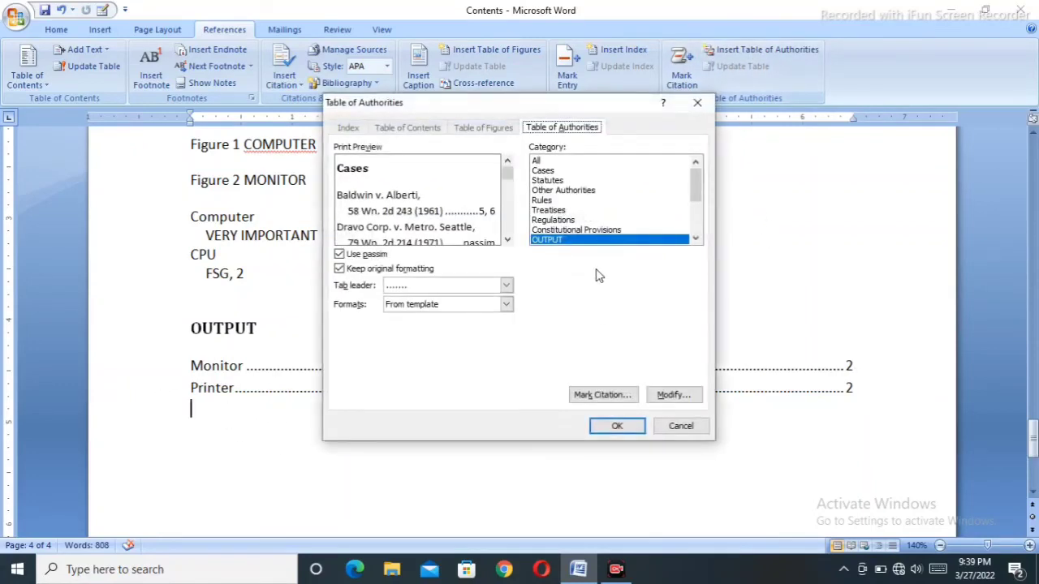
pyautogui.scroll(-1, 698, 185)
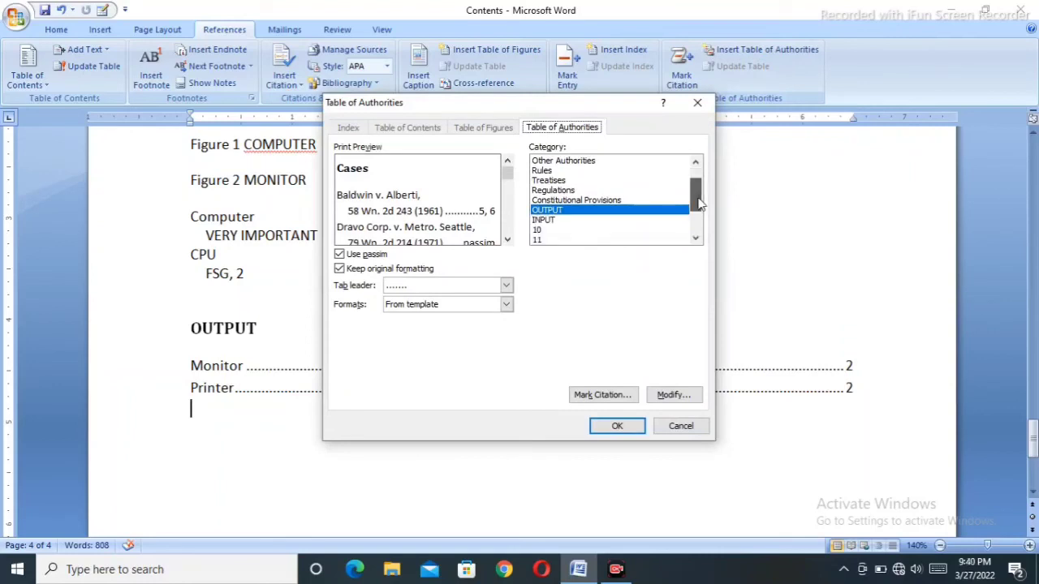
pyautogui.click(565, 221)
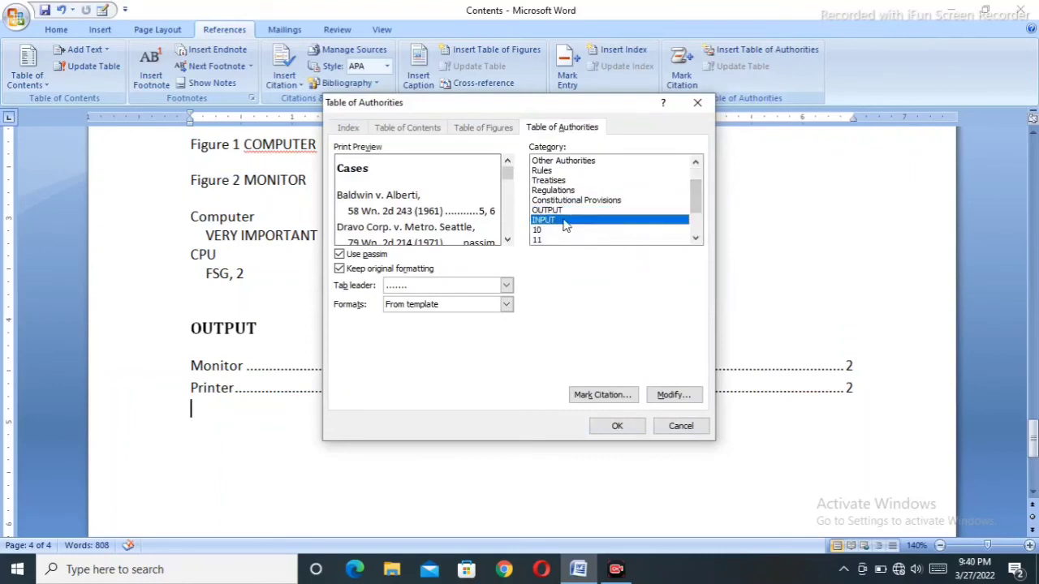
pyautogui.click(618, 427)
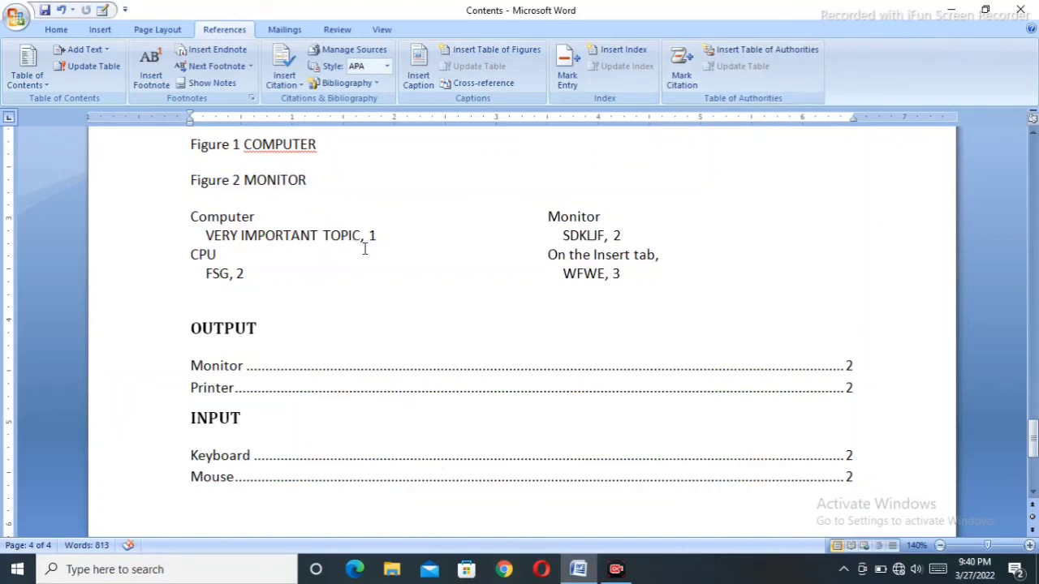
# Mark the Litepan heading as a citation in the INPUT category, and hide the formatting marks
pyautogui.scroll(4, 365, 249)
pyautogui.scroll(-3, 708, 252)
pyautogui.scroll(3, 365, 332)
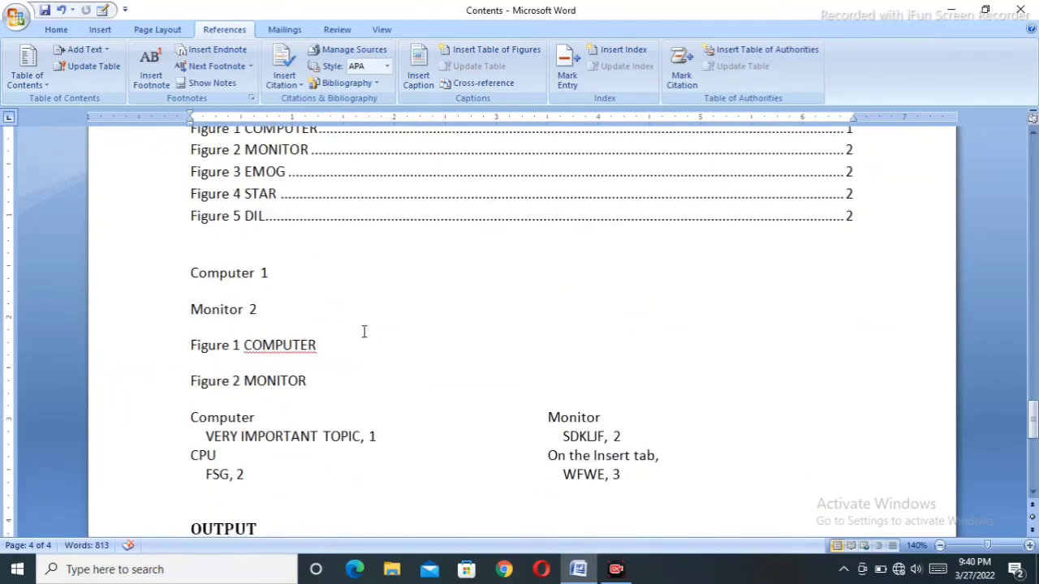
pyautogui.scroll(-15, 365, 332)
pyautogui.scroll(10, 364, 331)
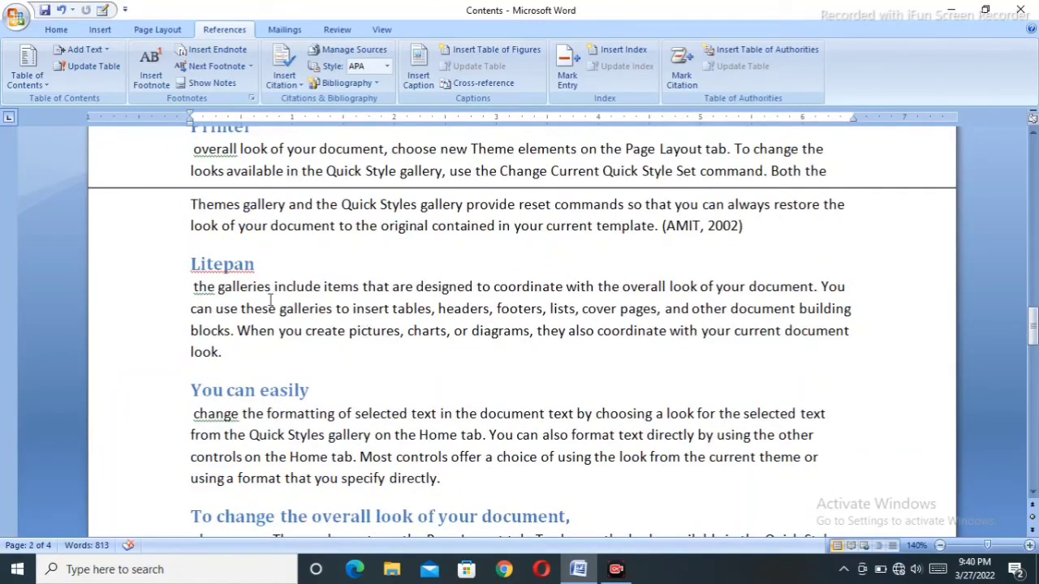
pyautogui.scroll(1, 271, 254)
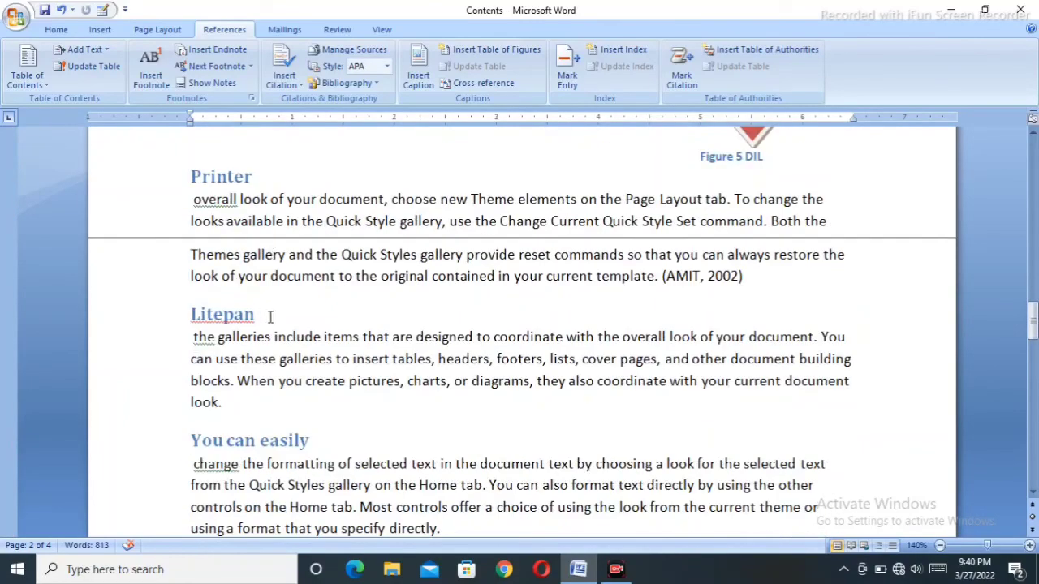
pyautogui.moveTo(270, 318); pyautogui.dragTo(188, 317)
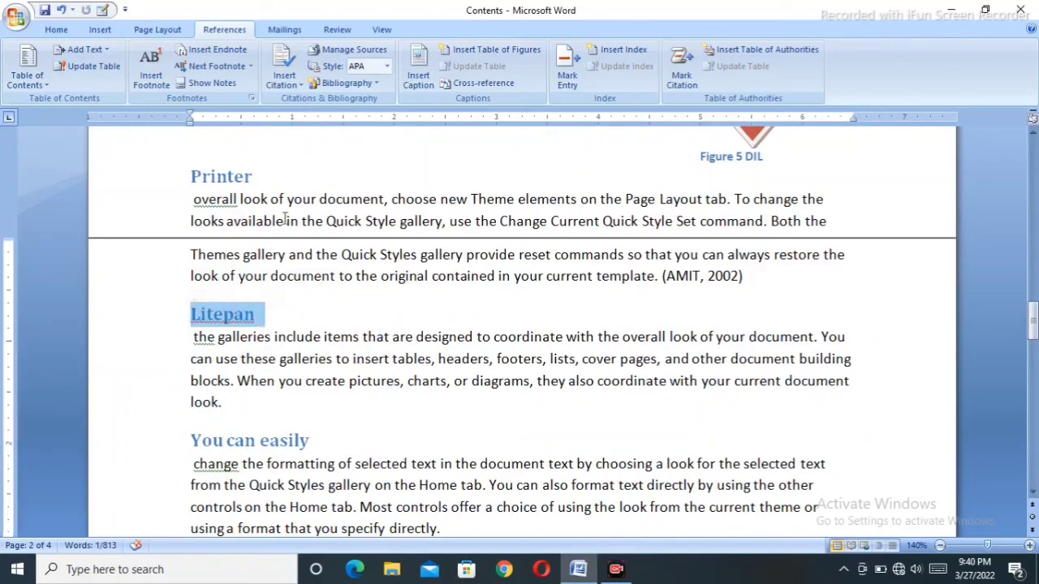
pyautogui.click(682, 79)
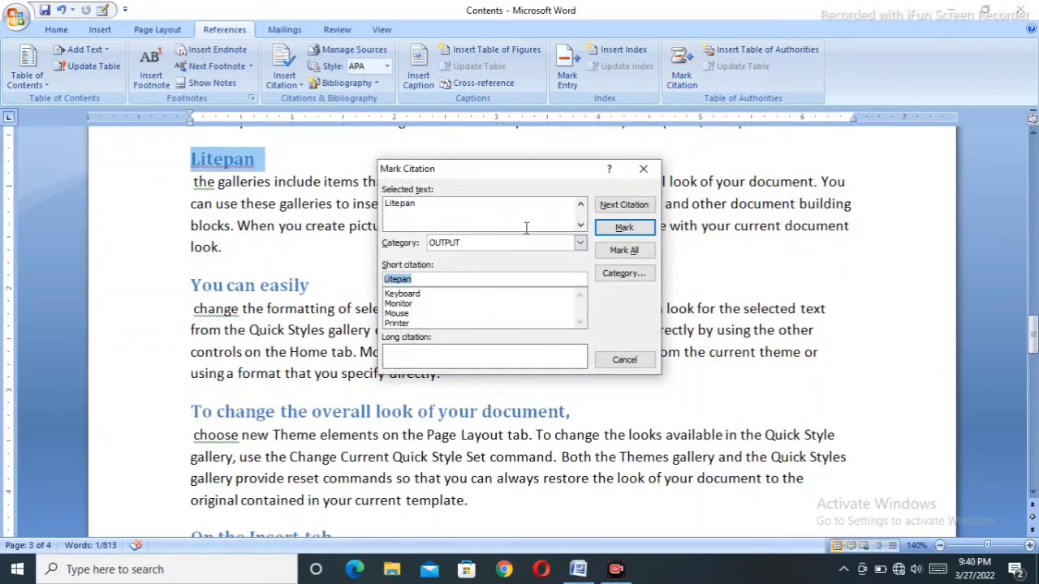
pyautogui.click(581, 246)
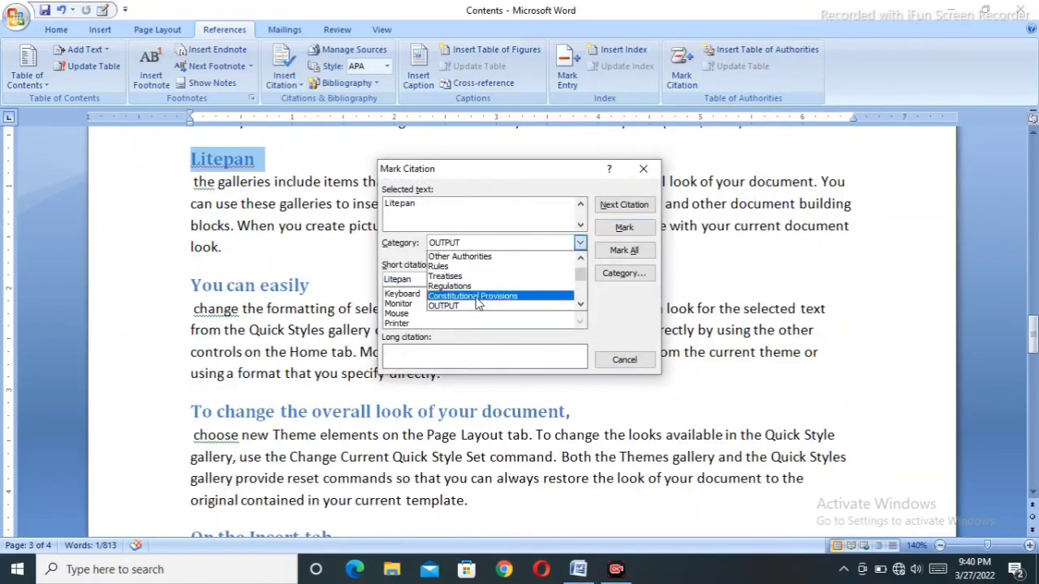
pyautogui.scroll(-1, 455, 307)
pyautogui.click(449, 312)
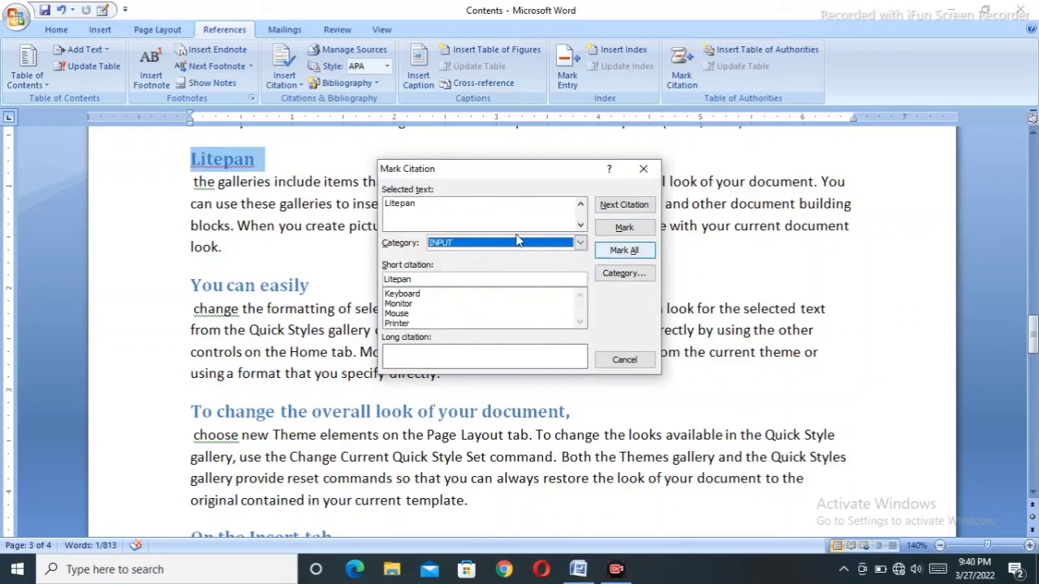
pyautogui.click(625, 228)
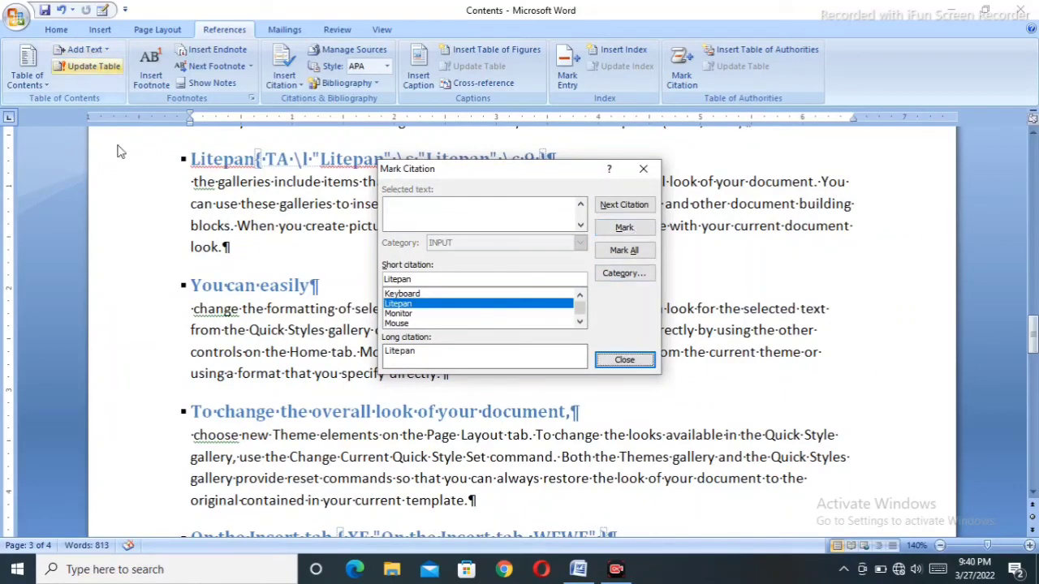
pyautogui.click(627, 363)
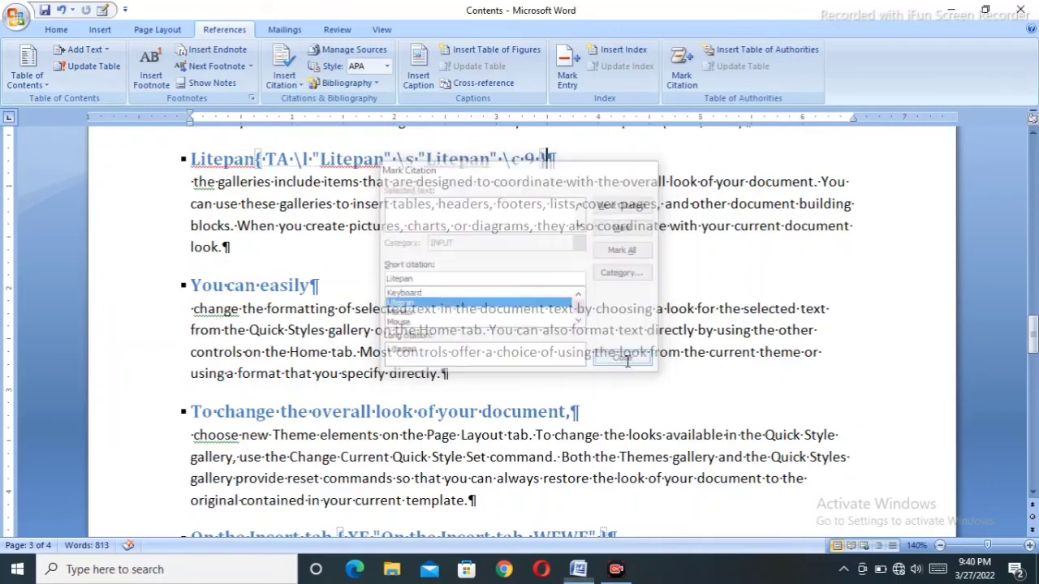
pyautogui.click(59, 32)
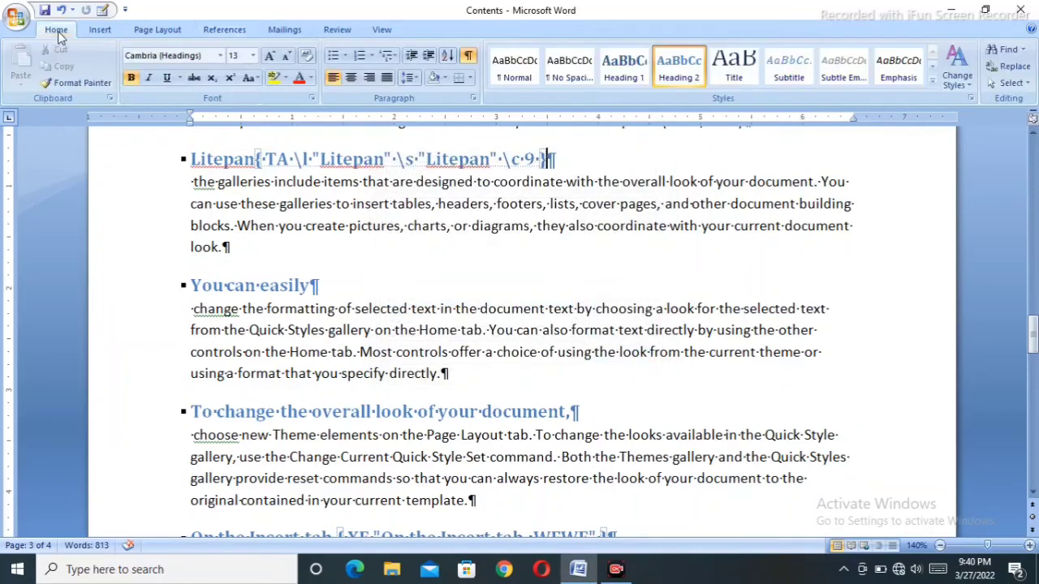
pyautogui.click(469, 57)
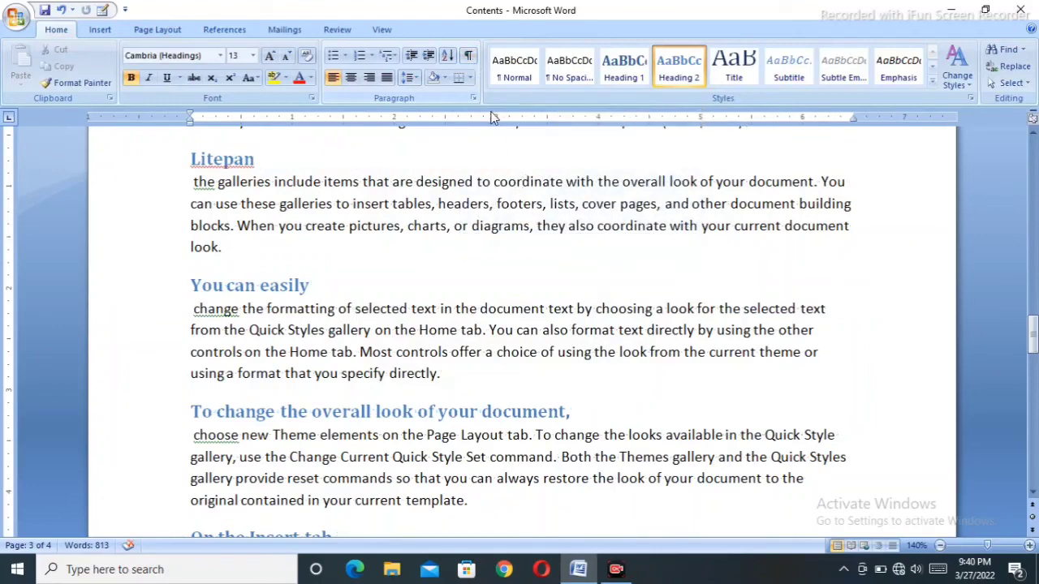
# Update the INPUT table of authorities at the end of the document to include the newly marked Litepan citation
pyautogui.scroll(-8, 440, 305)
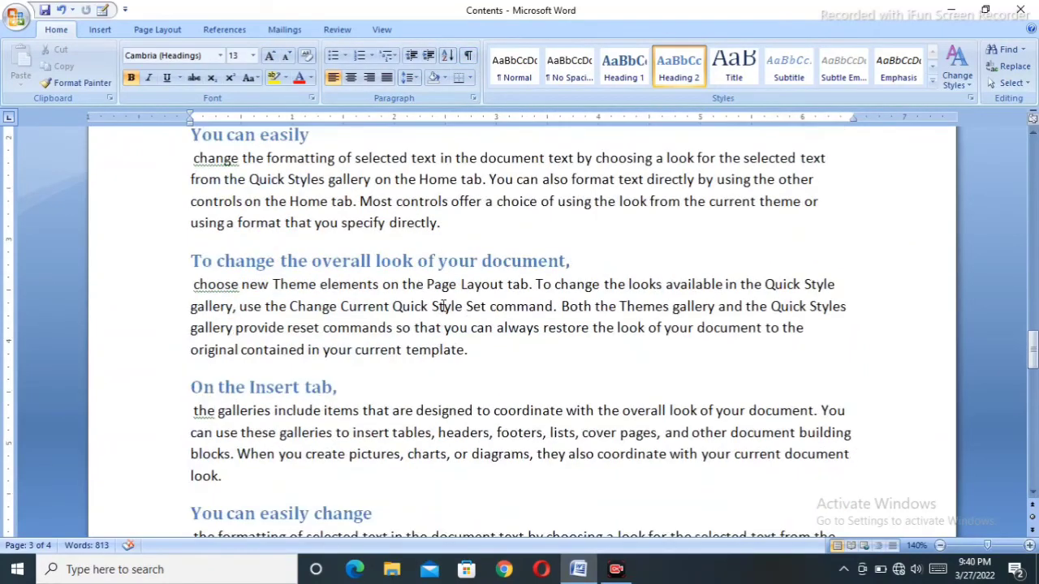
pyautogui.click(224, 29)
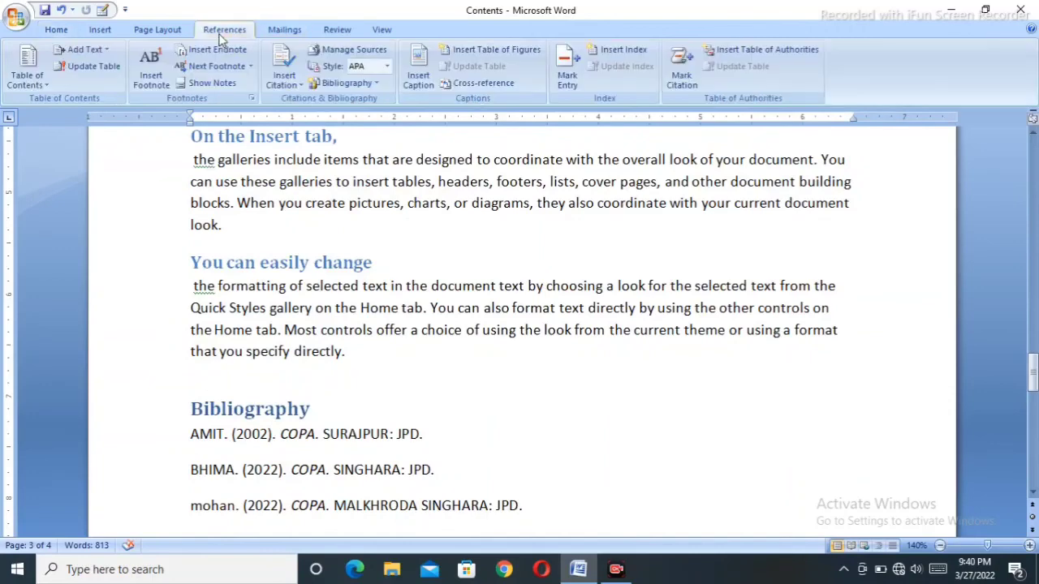
pyautogui.scroll(-5, 350, 393)
pyautogui.scroll(-10, 350, 392)
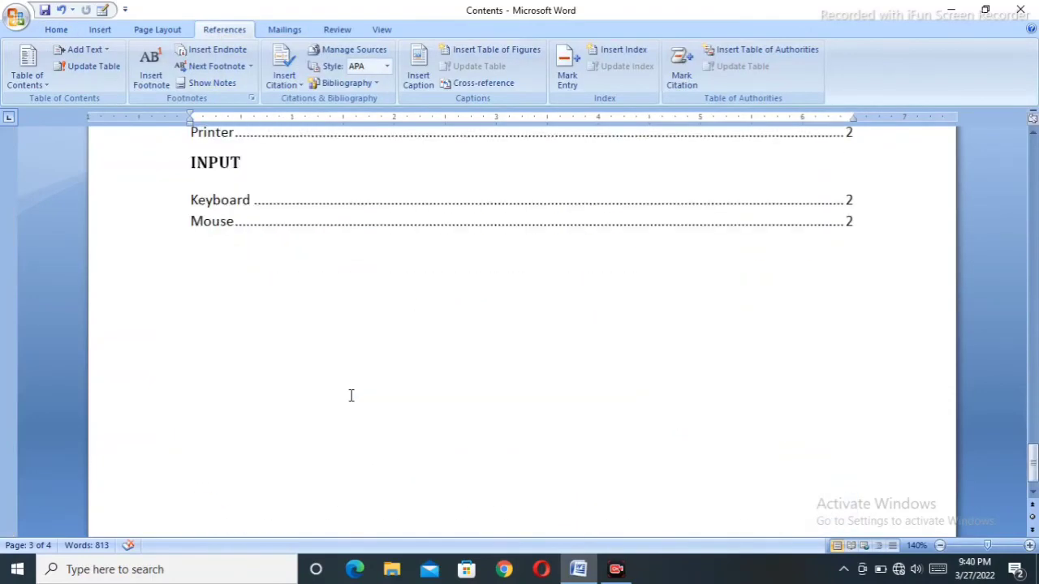
pyautogui.click(312, 320)
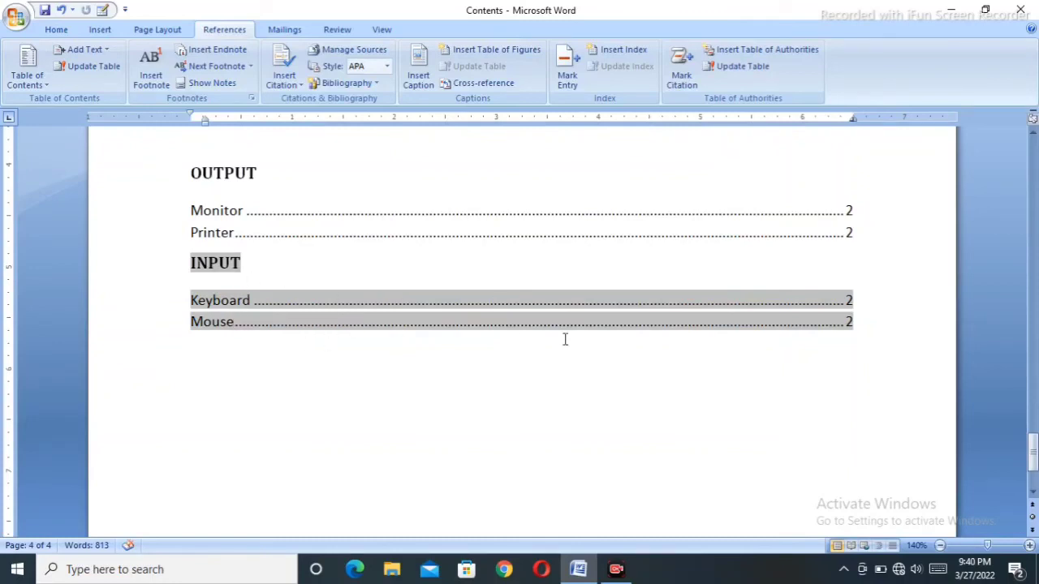
pyautogui.click(740, 69)
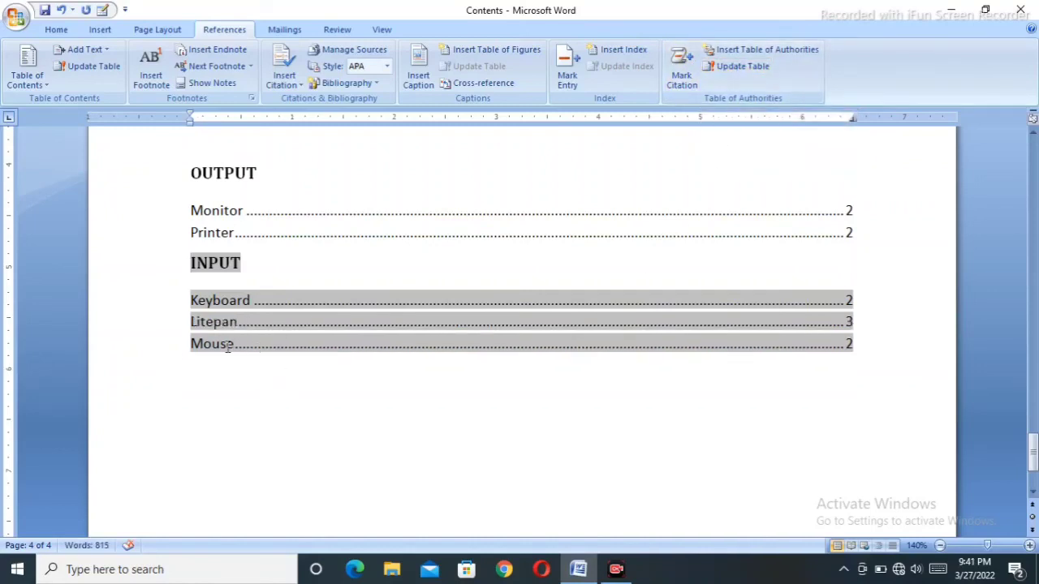
pyautogui.click(221, 323)
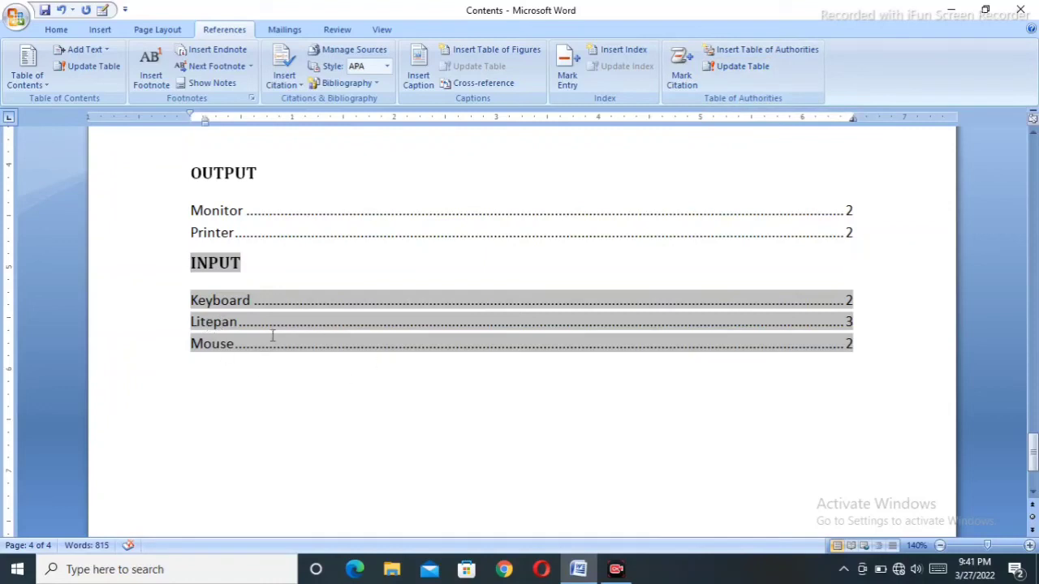